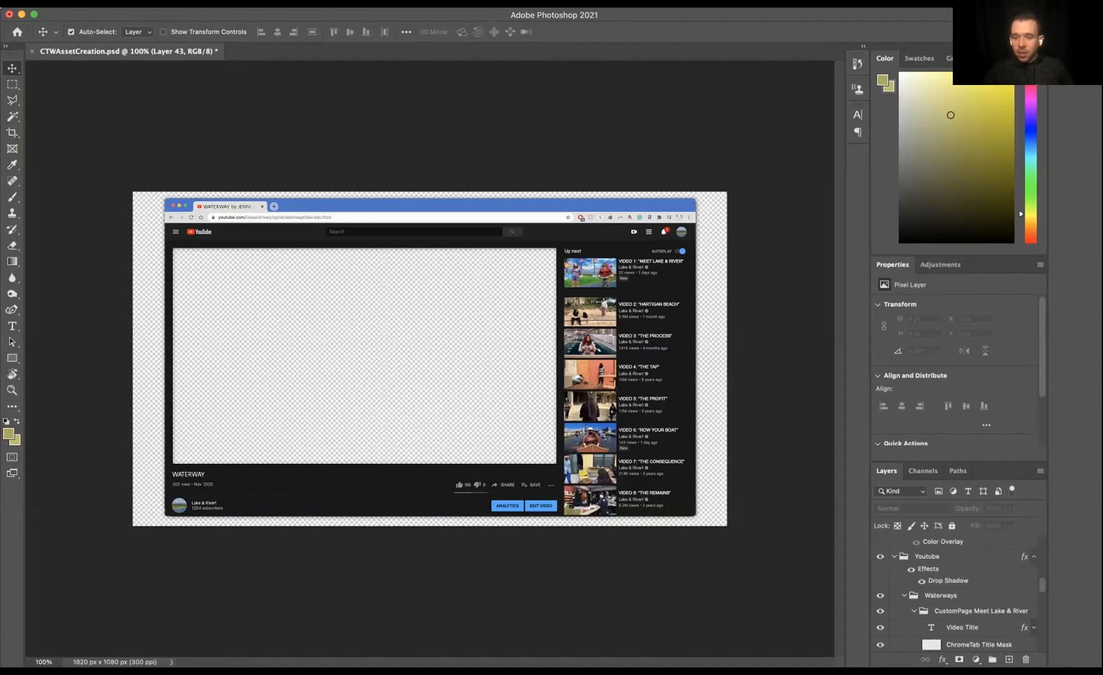
# Step: Inspect the Youtube and Waterways layer groups, briefly toggling the Layer 0 background's visibility on and off
pyautogui.click(881, 609)
pyautogui.click(880, 609)
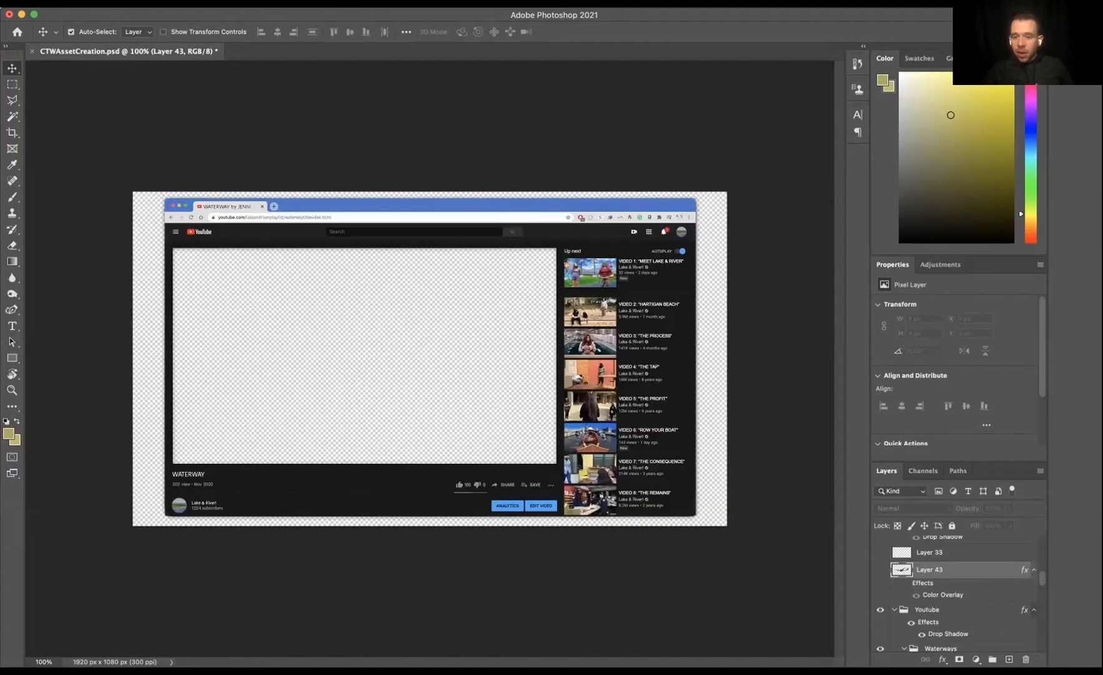
pyautogui.scroll(-3, 956, 594)
pyautogui.click(927, 563)
pyautogui.click(941, 601)
pyautogui.scroll(-1, 941, 601)
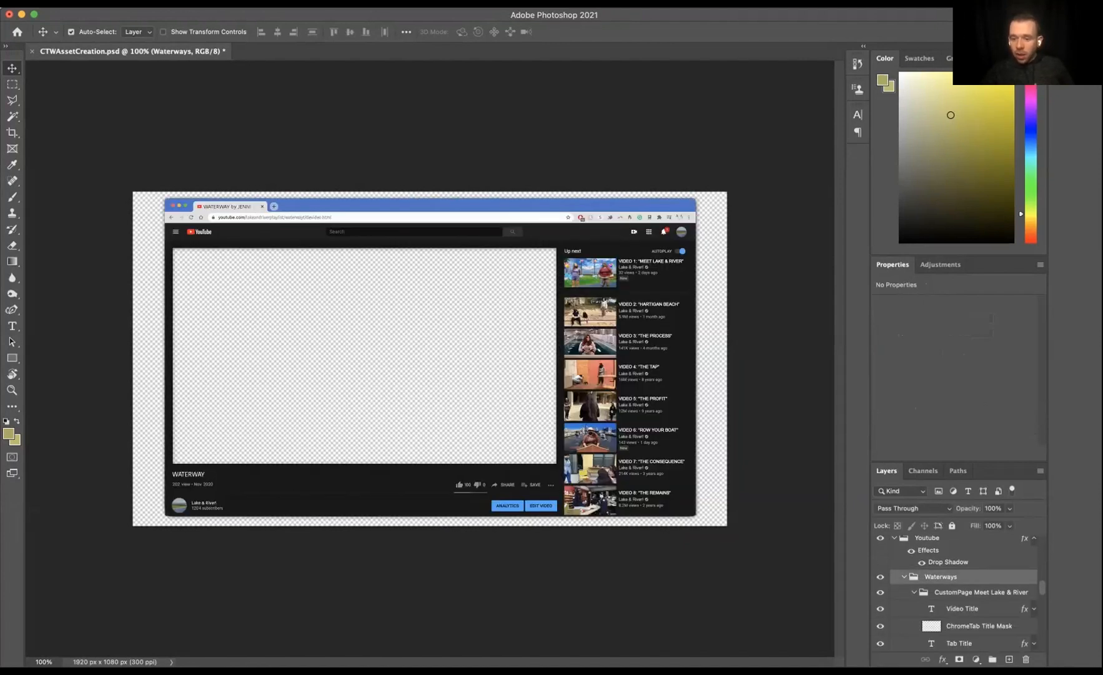
pyautogui.scroll(-1, 941, 593)
pyautogui.scroll(1, 941, 594)
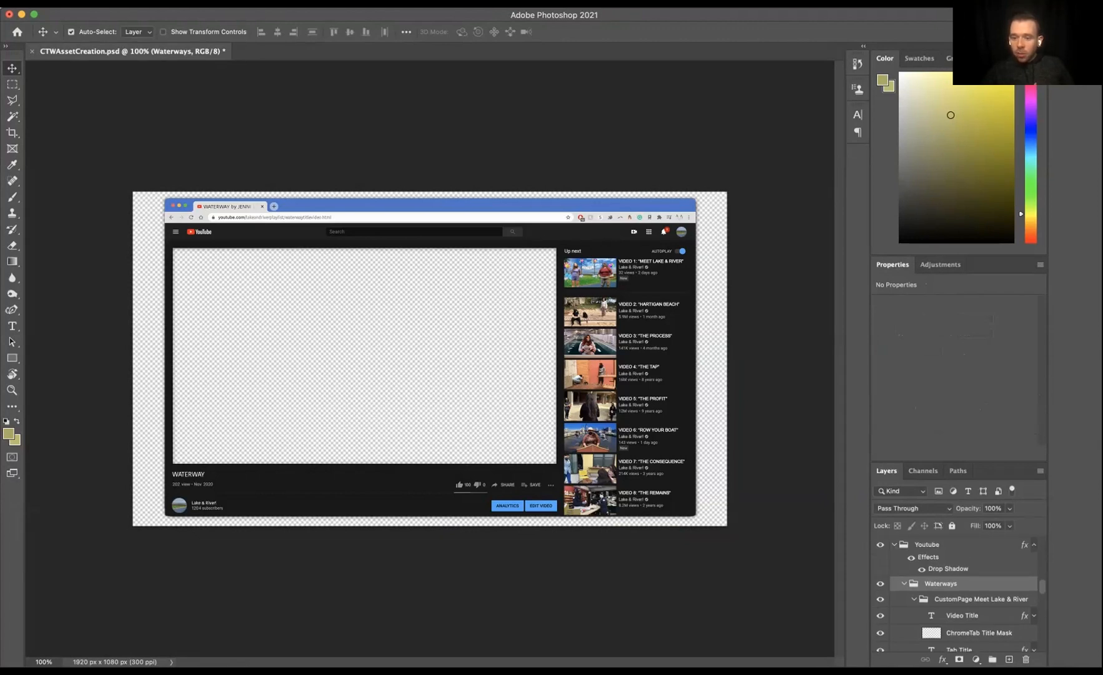
pyautogui.click(927, 545)
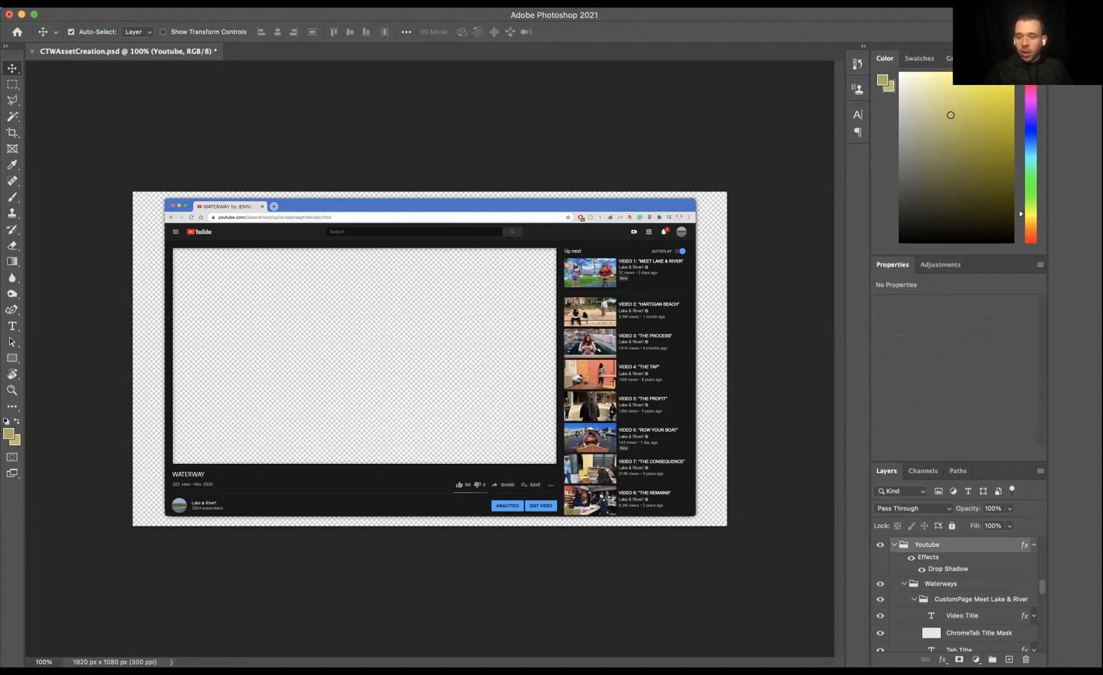
pyautogui.scroll(-5, 956, 593)
pyautogui.click(880, 619)
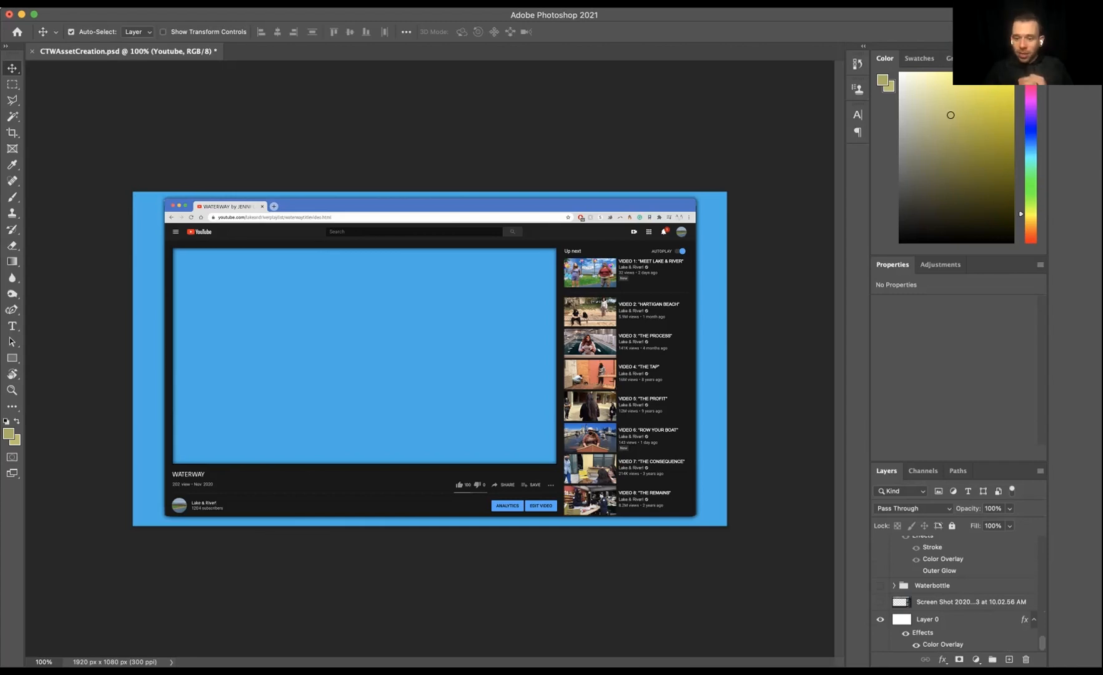
pyautogui.click(880, 620)
pyautogui.scroll(6, 956, 594)
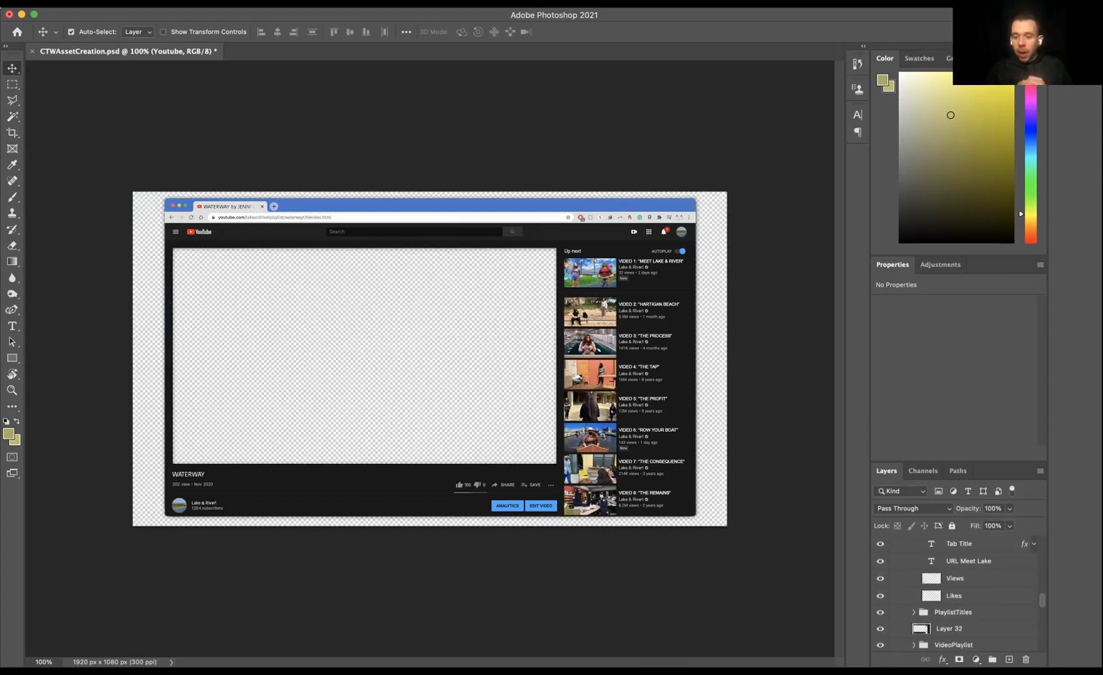
pyautogui.click(940, 582)
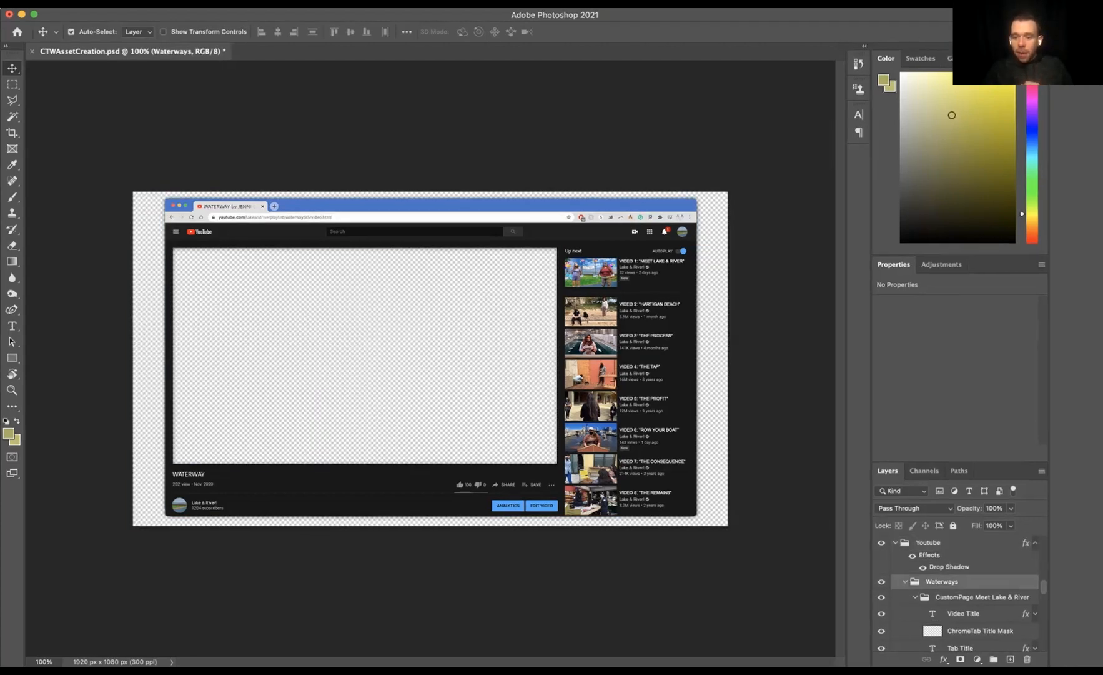
pyautogui.scroll(-1, 956, 593)
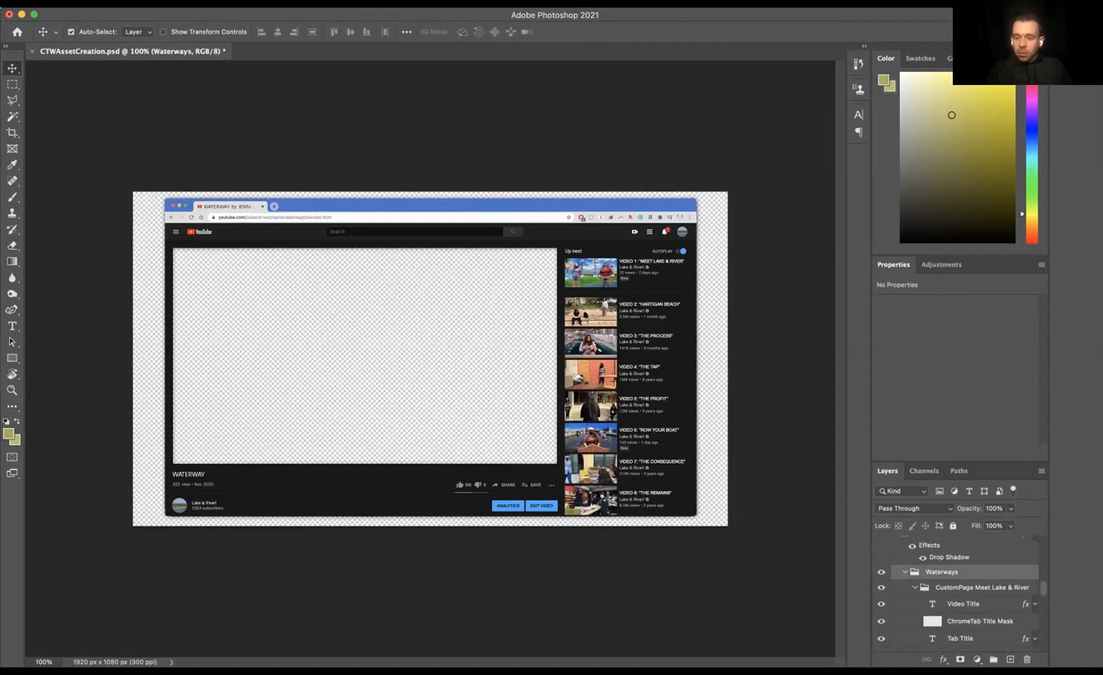
pyautogui.click(982, 587)
pyautogui.scroll(-1, 963, 594)
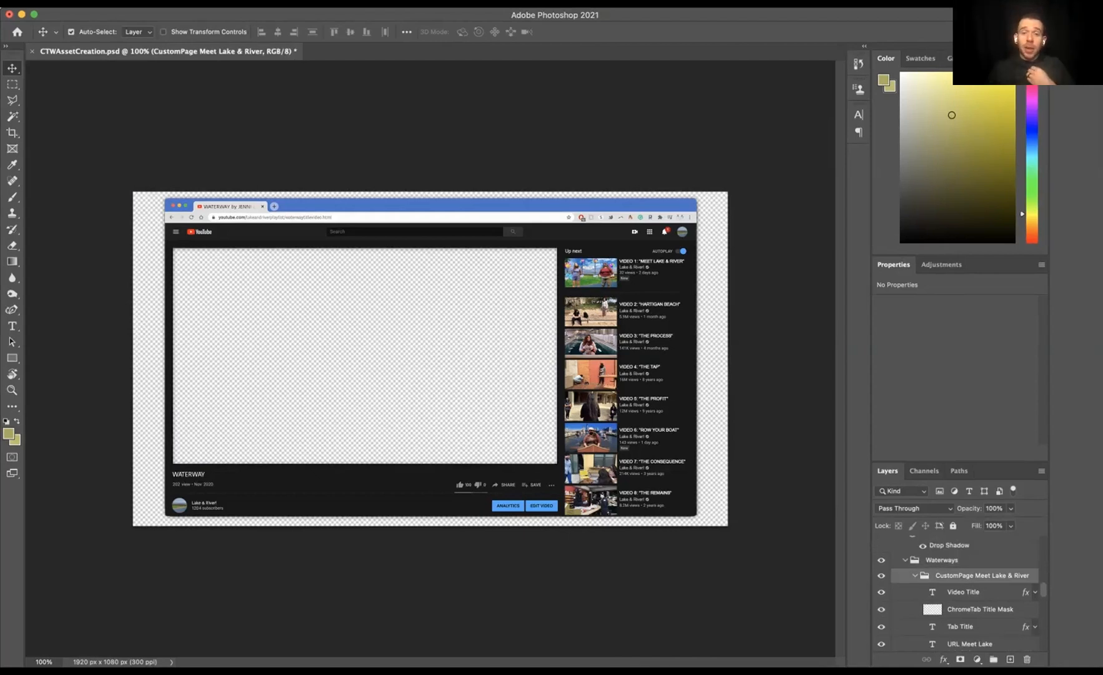
pyautogui.scroll(-1, 937, 597)
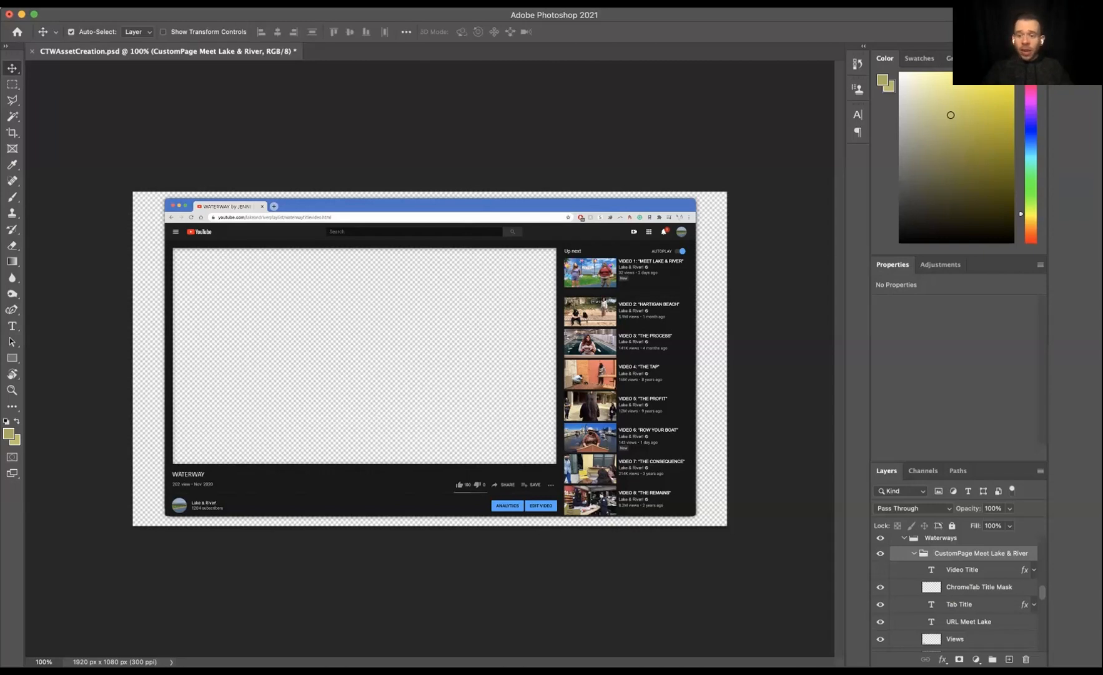
pyautogui.press('super+t')
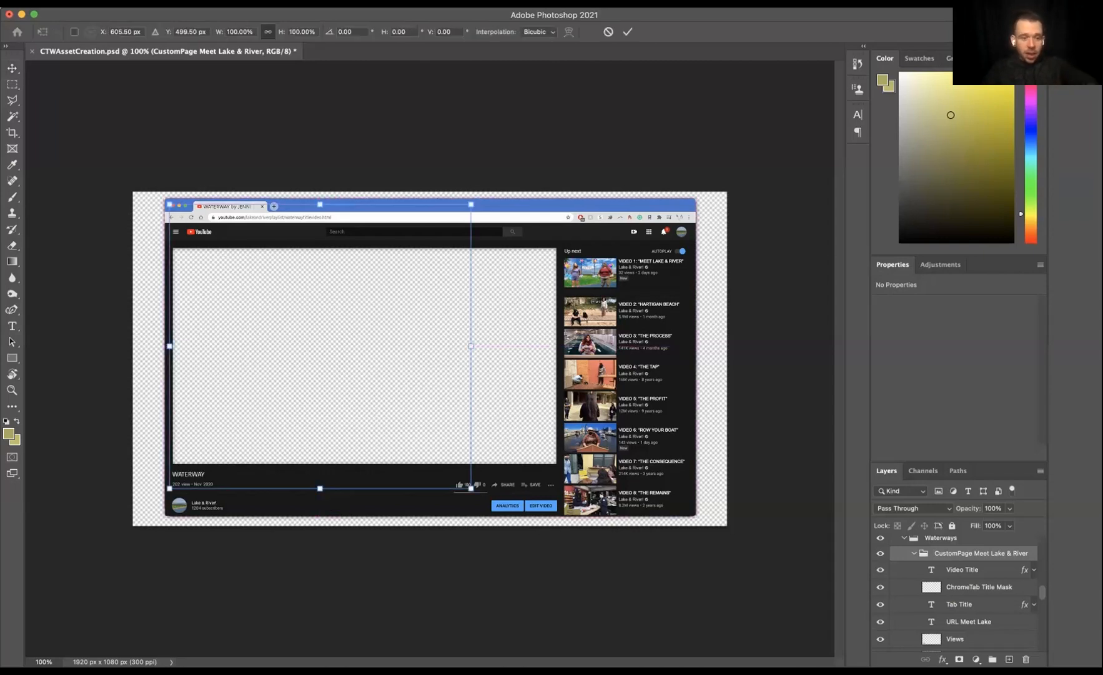
# Step: Try retitling the Video Title text as WINDOW TRIPLE, then undo the edit
pyautogui.doubleClick(932, 570)
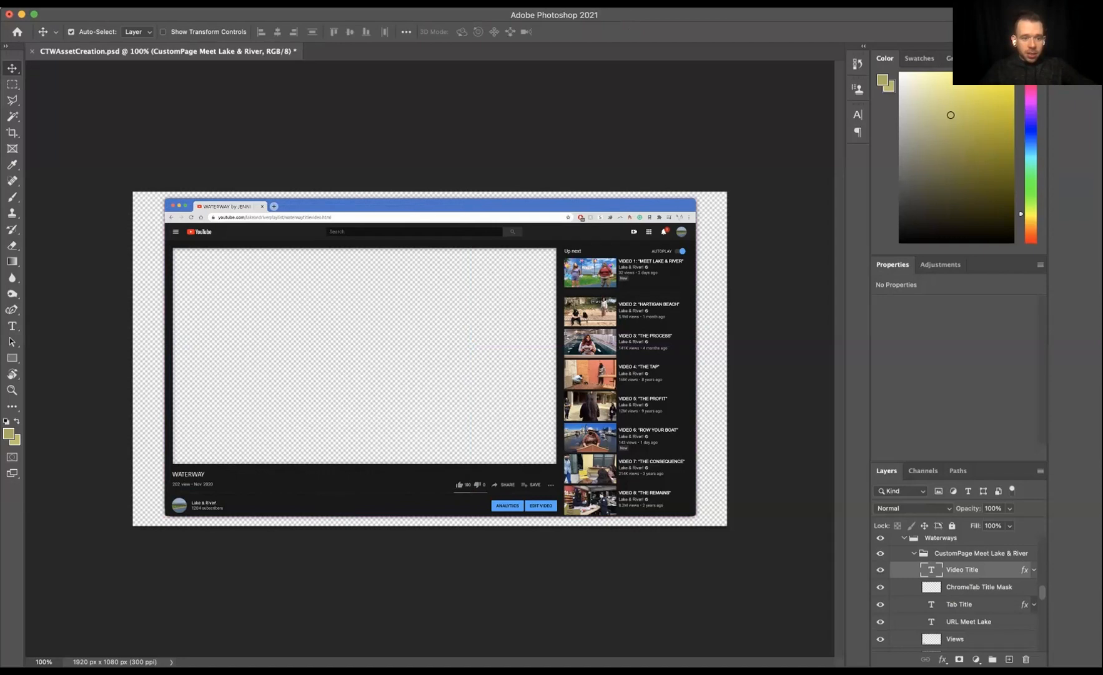
pyautogui.write('W')
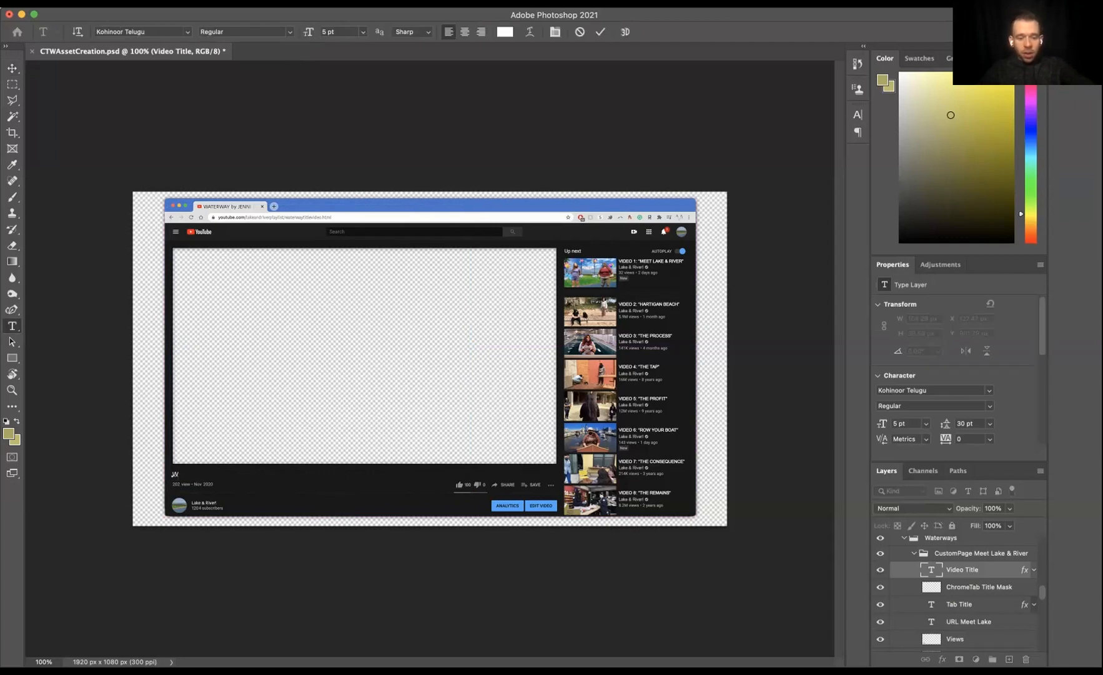
pyautogui.write('INDOW TR')
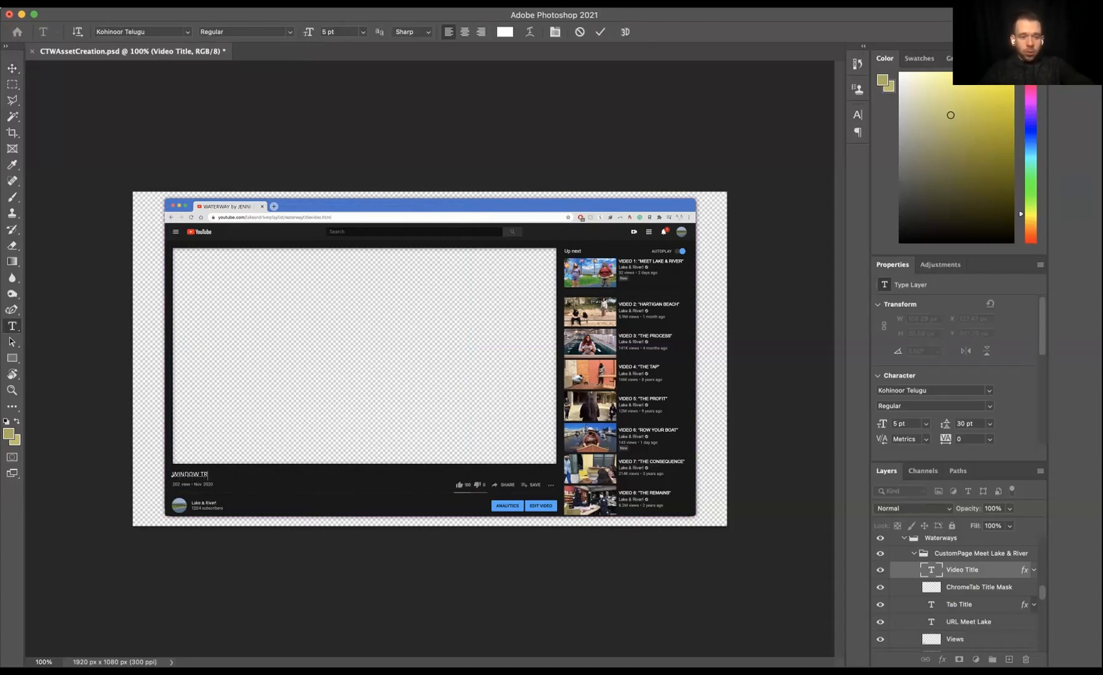
pyautogui.write('IPLE')
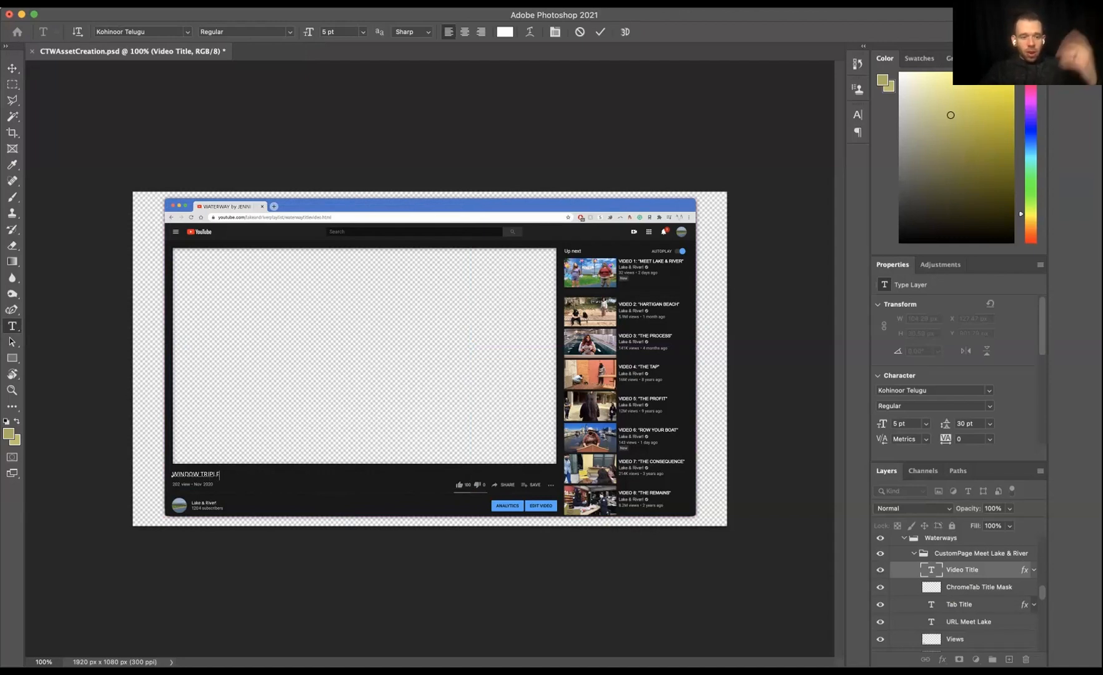
pyautogui.press('Escape')
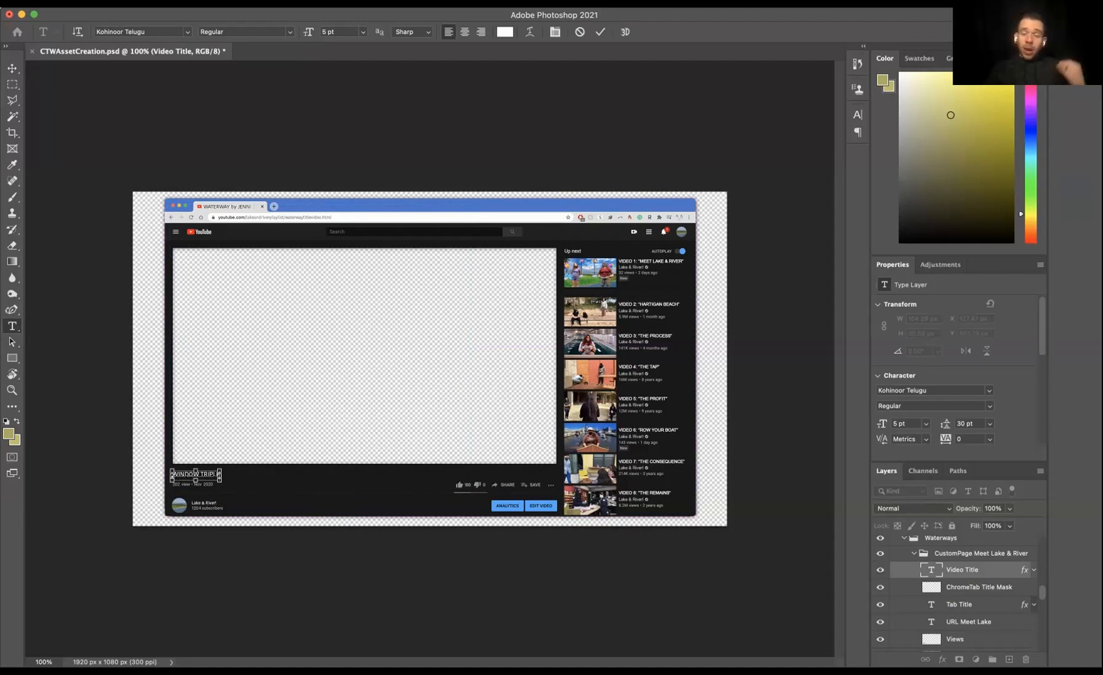
pyautogui.press('v')
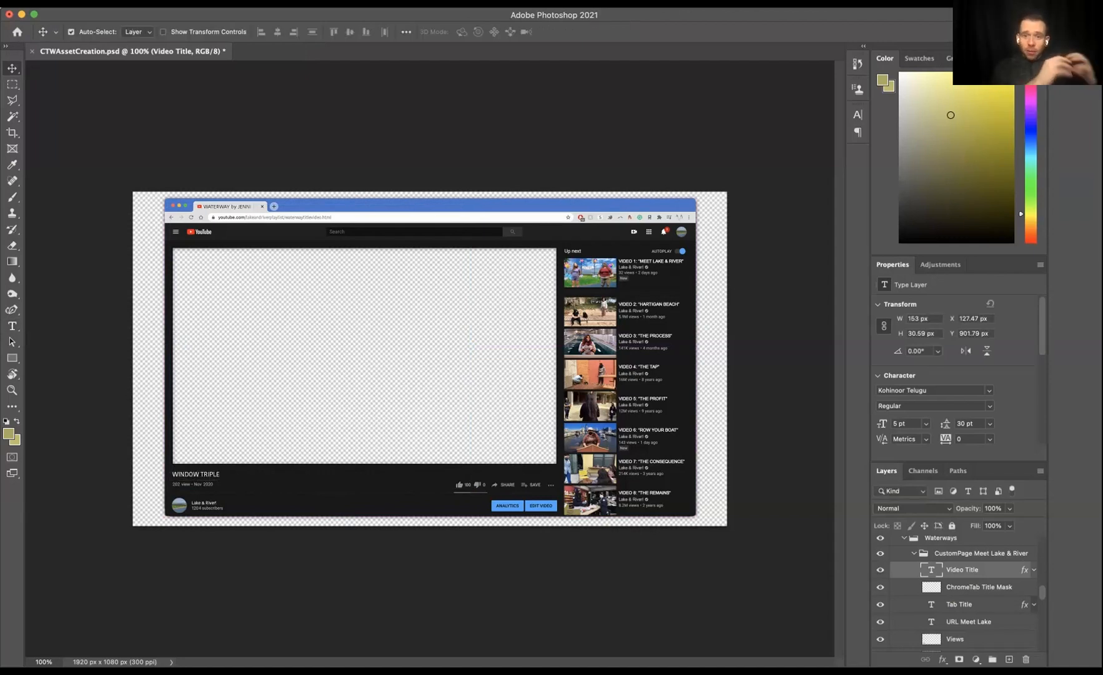
pyautogui.press('super+z')
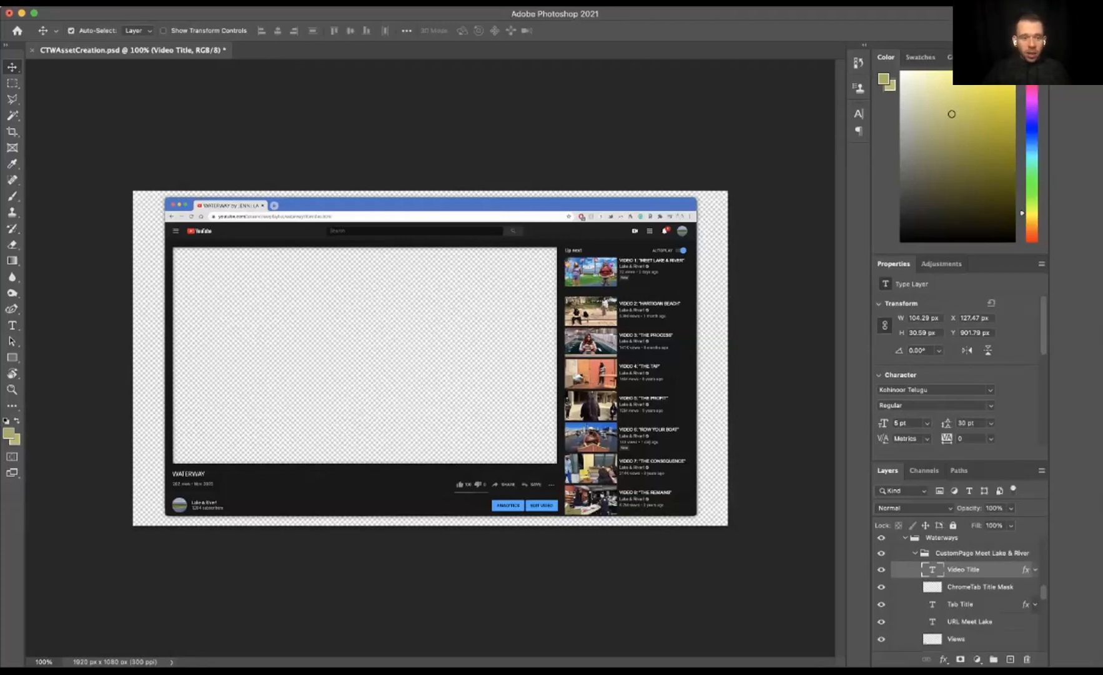
# Step: Toggle the ChromeTab Title Mask layer's visibility off and on to check what it covers
pyautogui.click(881, 586)
pyautogui.click(882, 587)
pyautogui.click(882, 587)
pyautogui.click(882, 587)
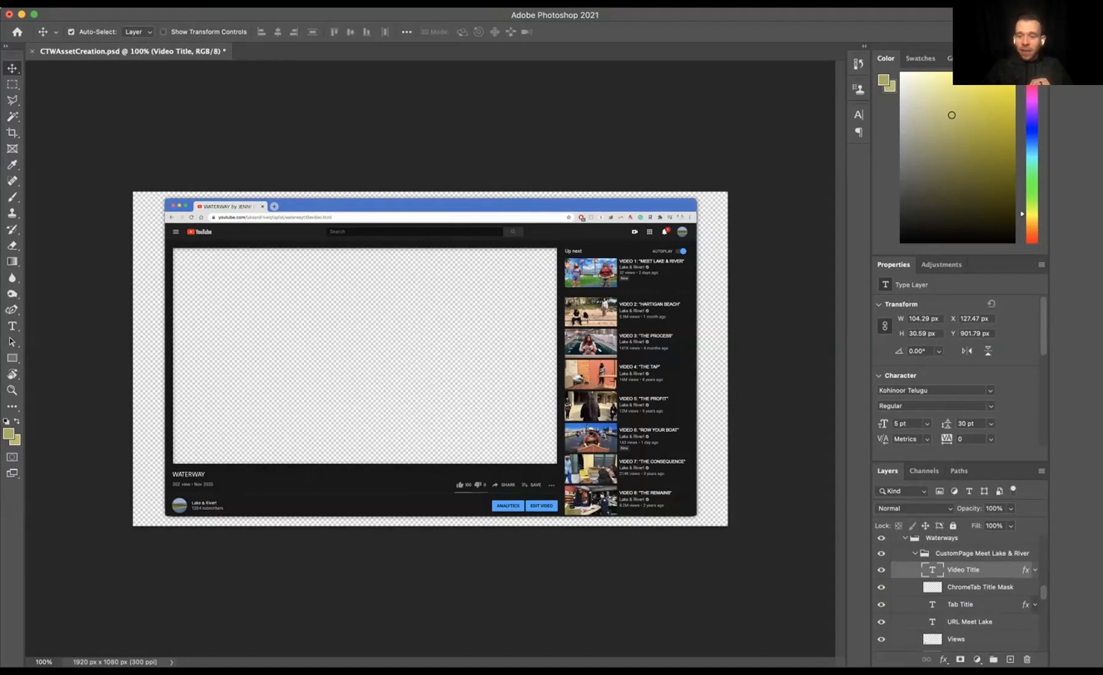
# Step: Select the ChromeTab Title Mask layer and nudge it to the right in three steps
pyautogui.click(981, 587)
pyautogui.hotkey('shift', 'Right')
pyautogui.hotkey('shift', 'Right')
pyautogui.hotkey('shift', 'Right')
pyautogui.hotkey('shift', 'Right')
pyautogui.hotkey('shift', 'Right')
pyautogui.hotkey('shift', 'Right')
pyautogui.hotkey('shift', 'Right')
pyautogui.hotkey('shift', 'Right')
pyautogui.hotkey('shift', 'Right')
pyautogui.hotkey('shift', 'Right')
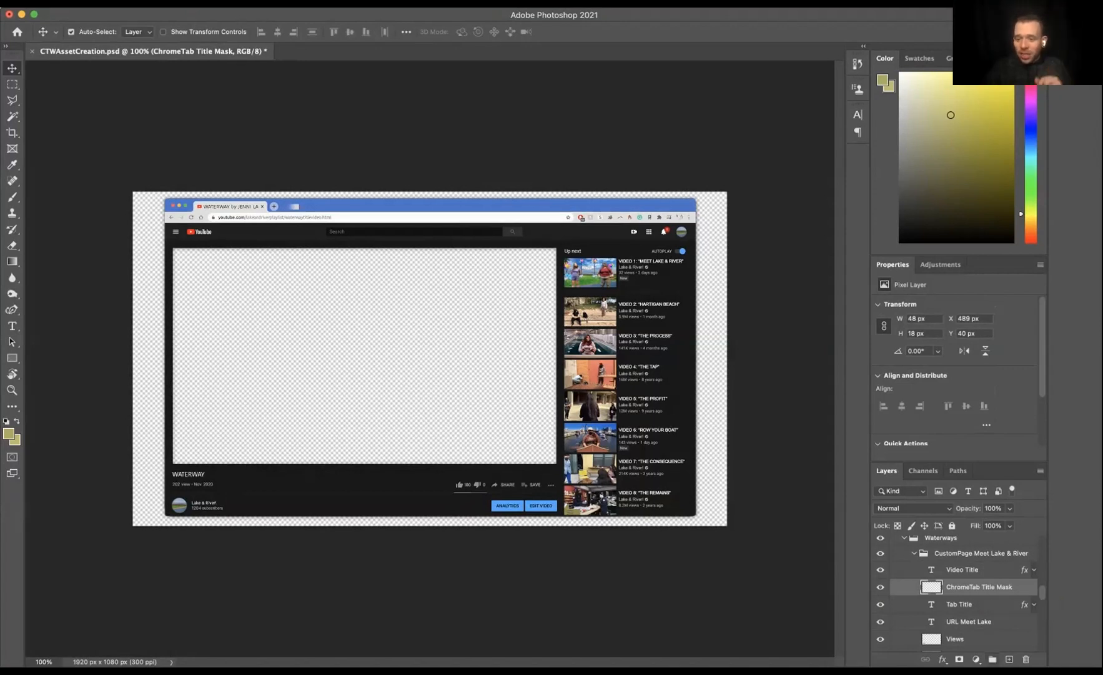
# Step: Add a new empty layer above the mask and try filling it with the foreground colour, undoing the fill
pyautogui.press('super+alt+shift+n')
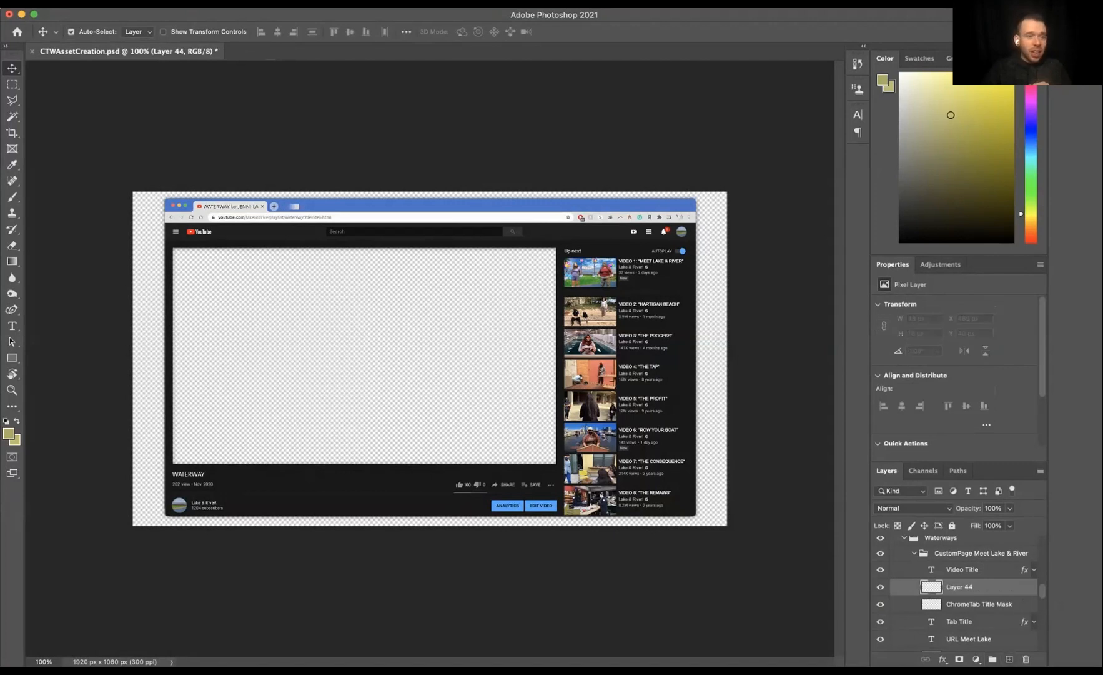
pyautogui.click(12, 261)
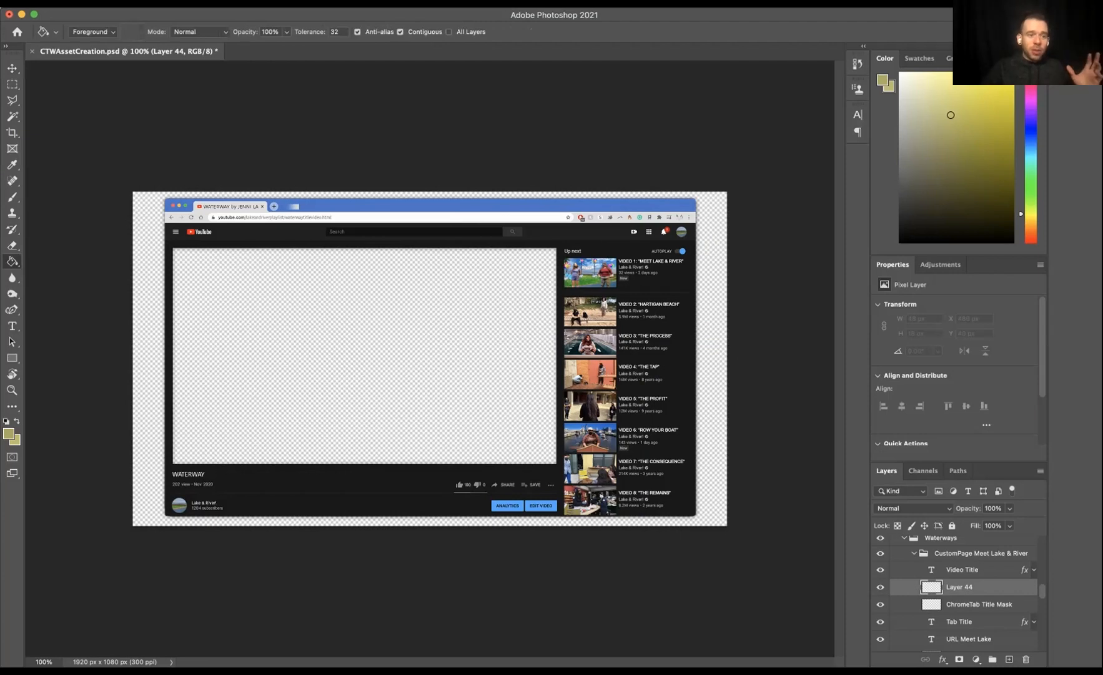
pyautogui.hotkey('alt', 'BackSpace')
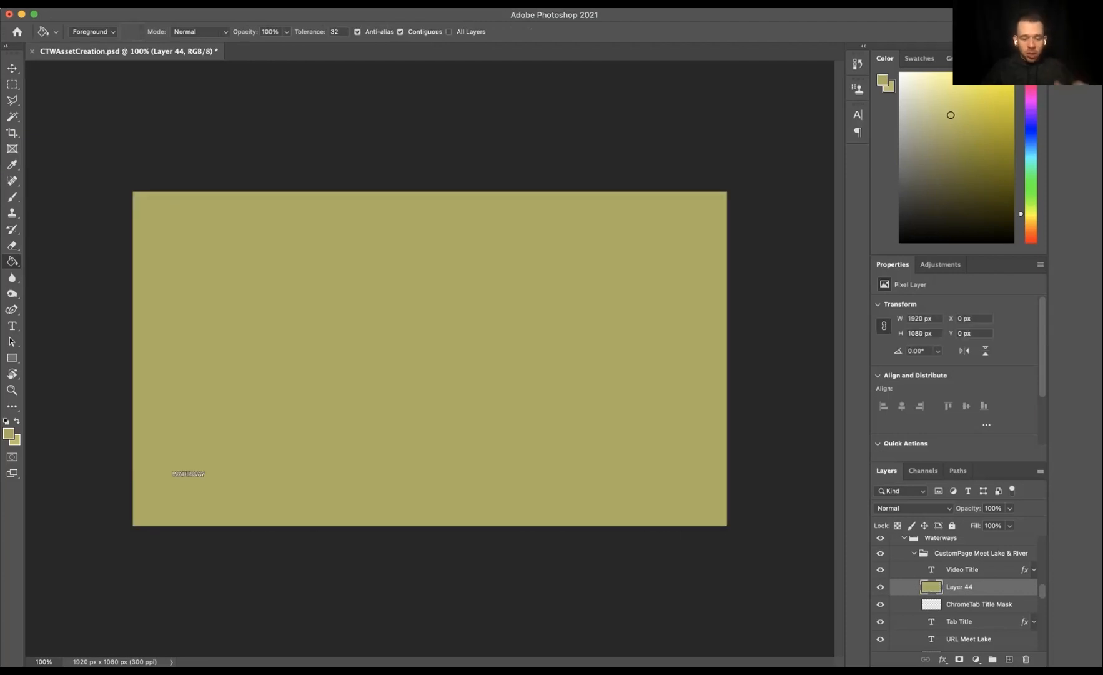
pyautogui.press('super+z')
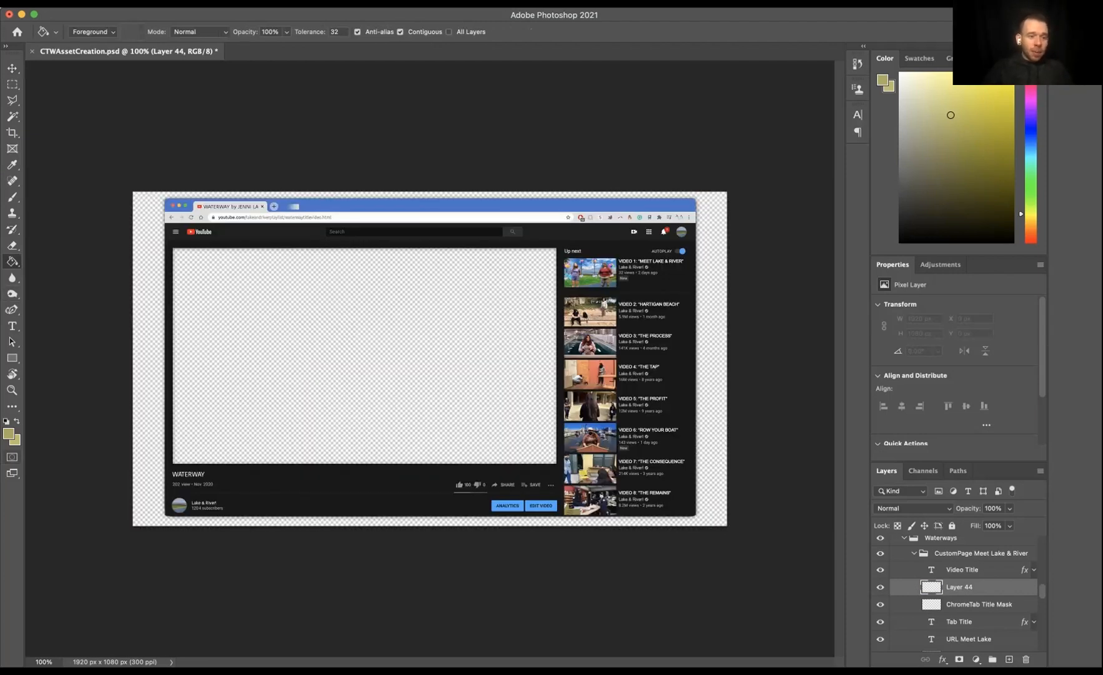
# Step: Set the foreground colour to 0000ff
pyautogui.click(8, 434)
pyautogui.write('5b5bac')
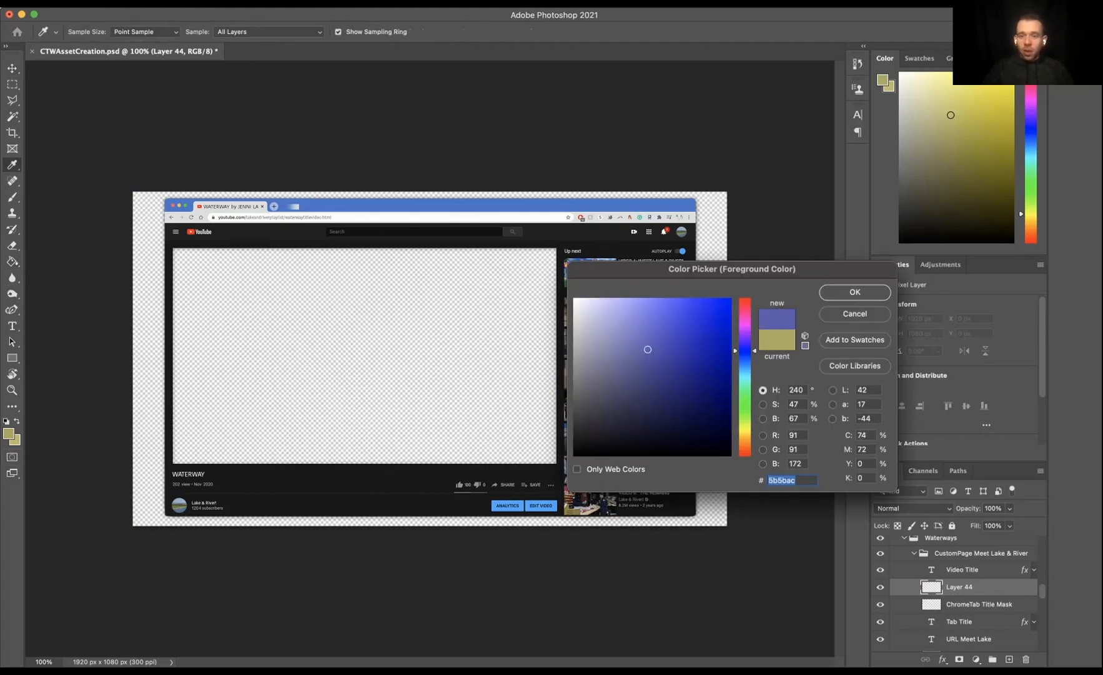
pyautogui.write('0000ff')
pyautogui.press('Return')
# Step: Switch to the Gradient tool and try a diagonal gradient on the new layer, undoing it
pyautogui.press('g')
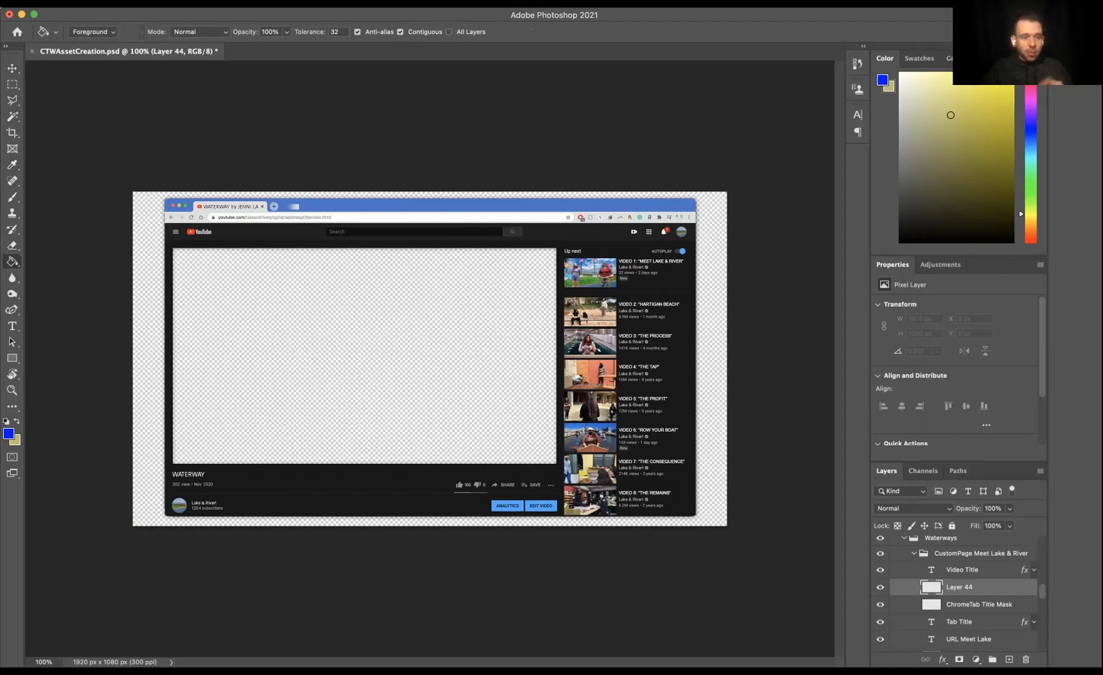
pyautogui.rightClick(12, 261)
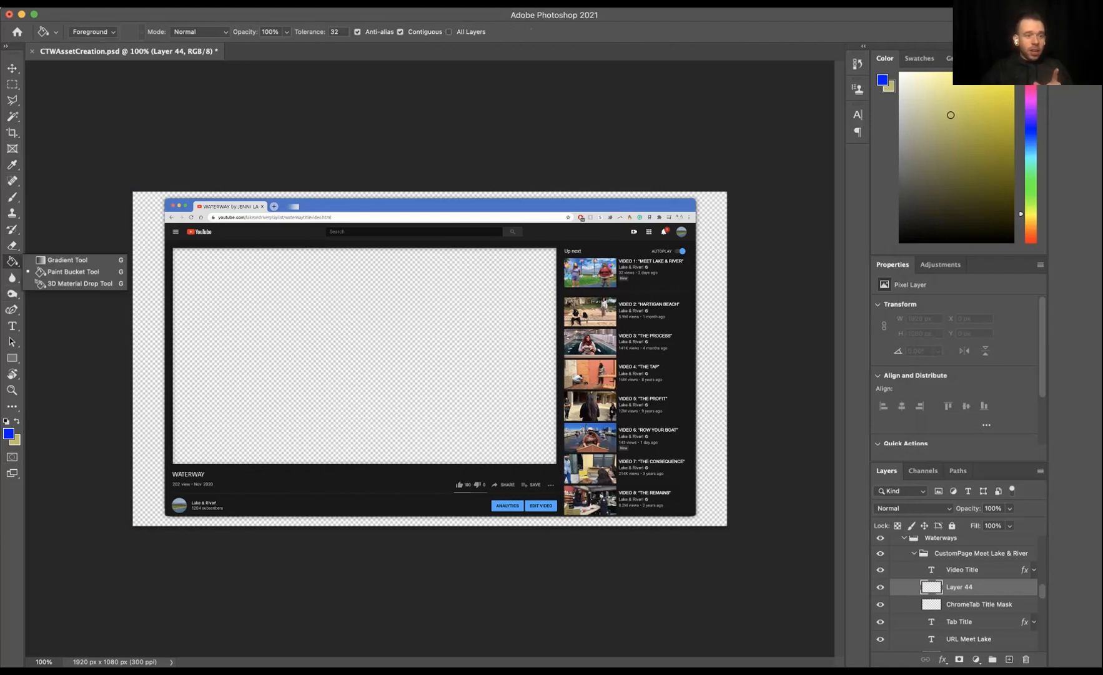
pyautogui.click(67, 259)
pyautogui.moveTo(346, 268); pyautogui.dragTo(488, 416)
pyautogui.press('super+z')
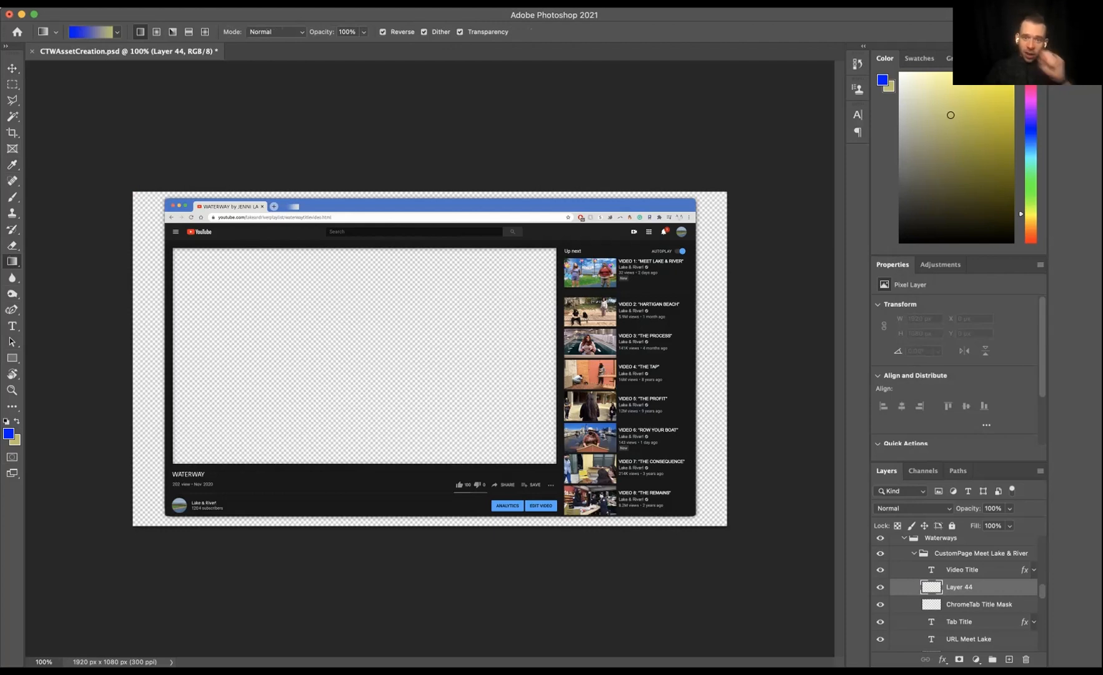
pyautogui.press('super+shift+z')
pyautogui.press('super+z')
# Step: Drag a diagonal gradient across the whole canvas, undo it and delete the new layer
pyautogui.moveTo(318, 193); pyautogui.dragTo(539, 506)
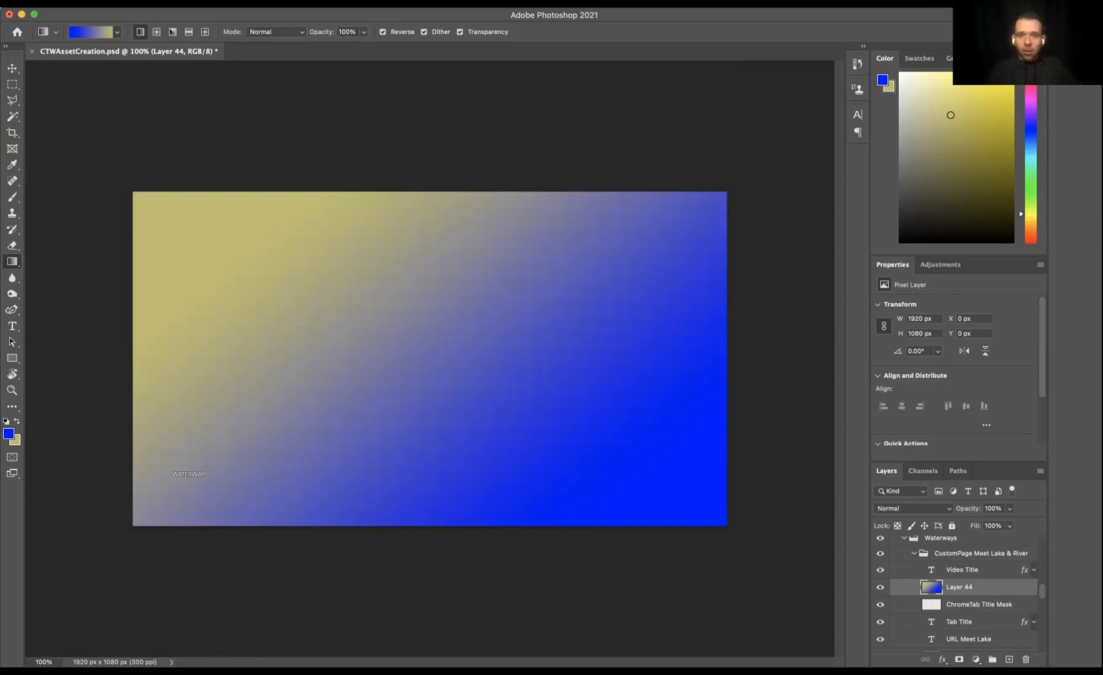
pyautogui.press('super+z')
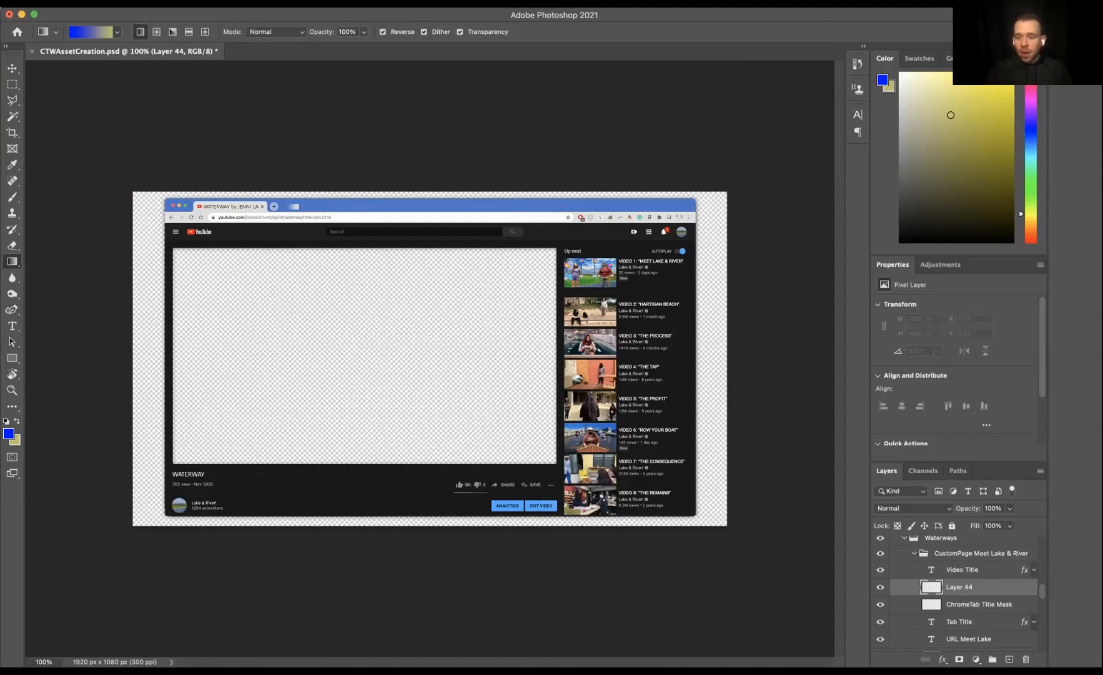
pyautogui.press('Delete')
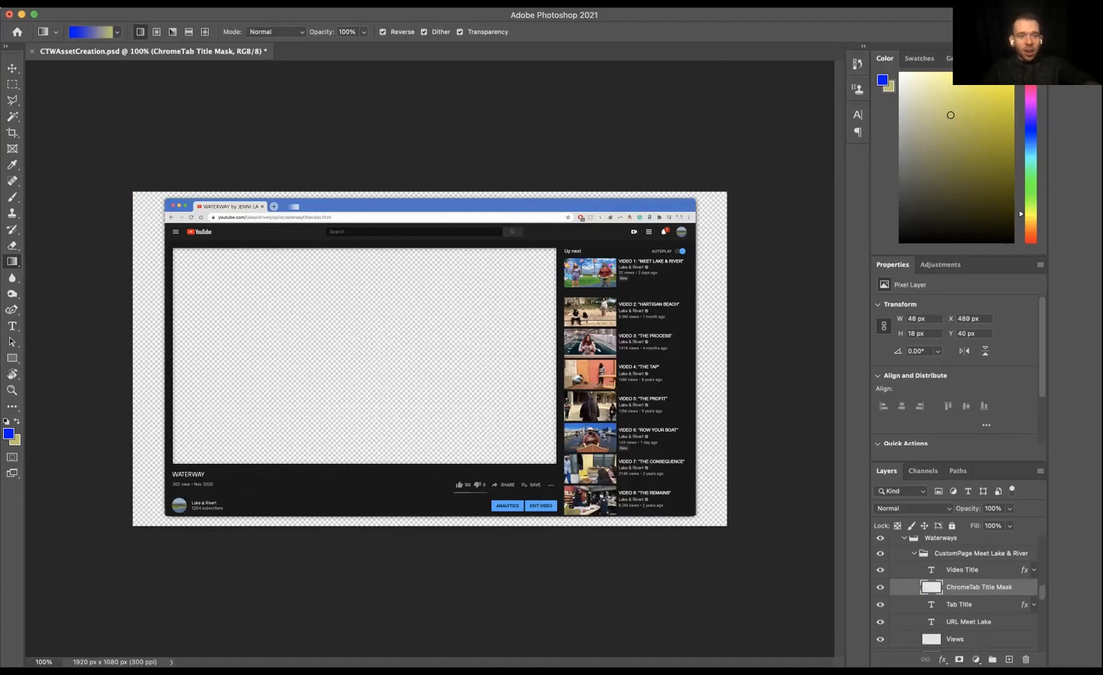
# Step: Undo the layer deletion, the new layer and the mask's nudge
pyautogui.press('super+z')
pyautogui.press('super+z')
pyautogui.press('super+z')
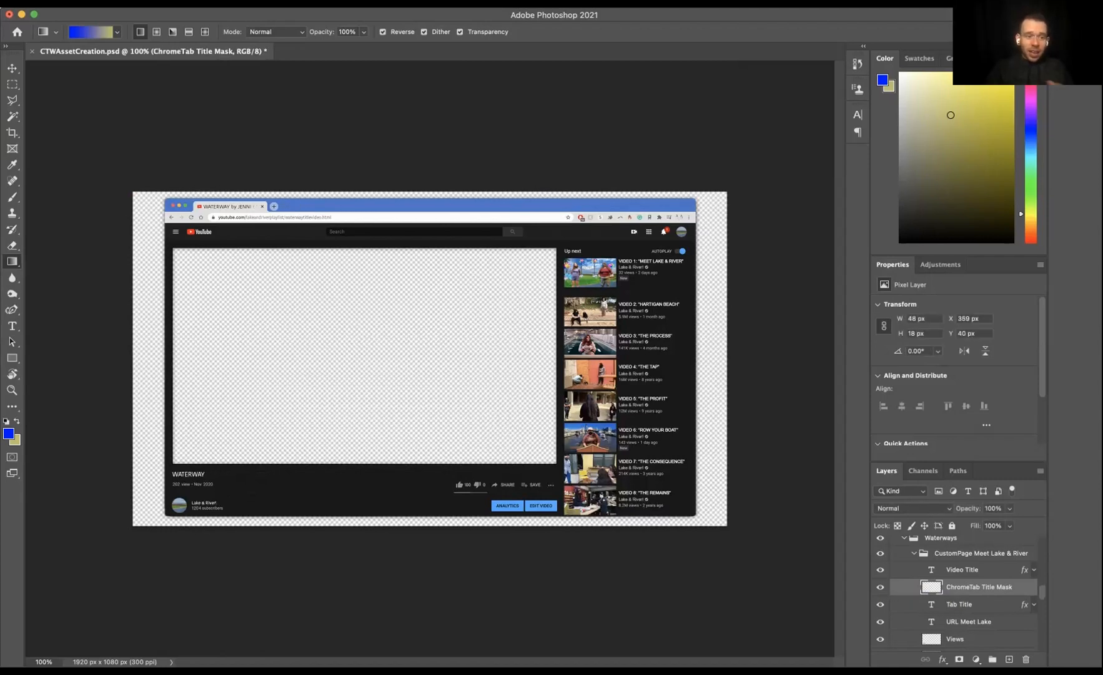
# Step: Sample the browser tab's light grey dfdfdf as the foreground colour and switch to the Gradient tool
pyautogui.click(8, 434)
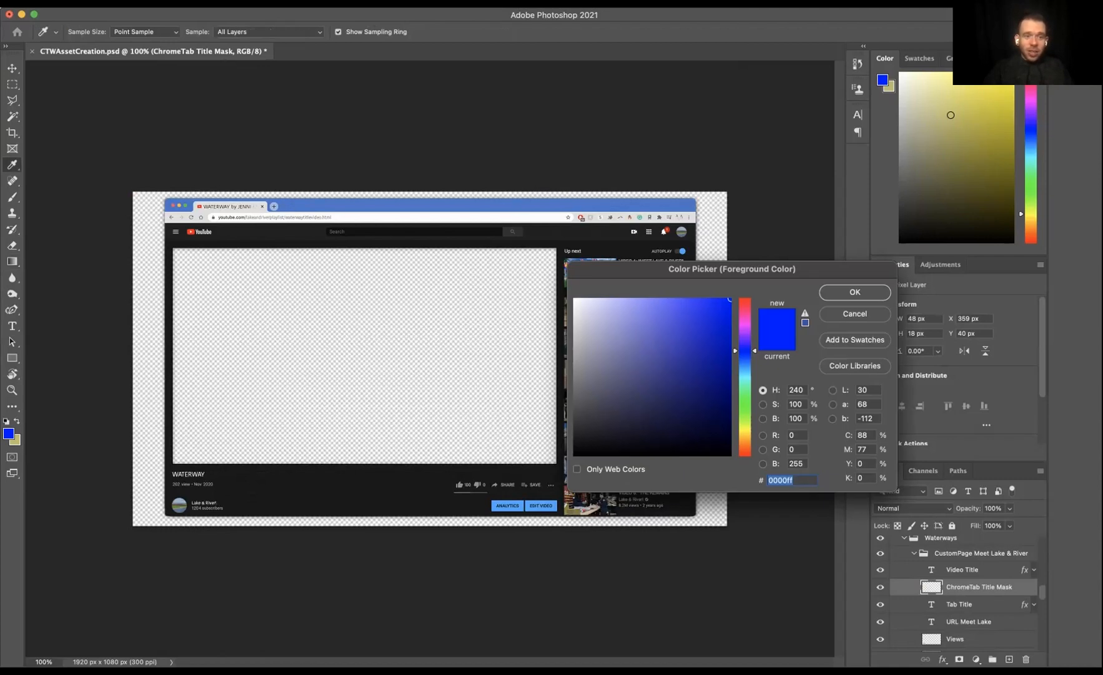
pyautogui.click(257, 206)
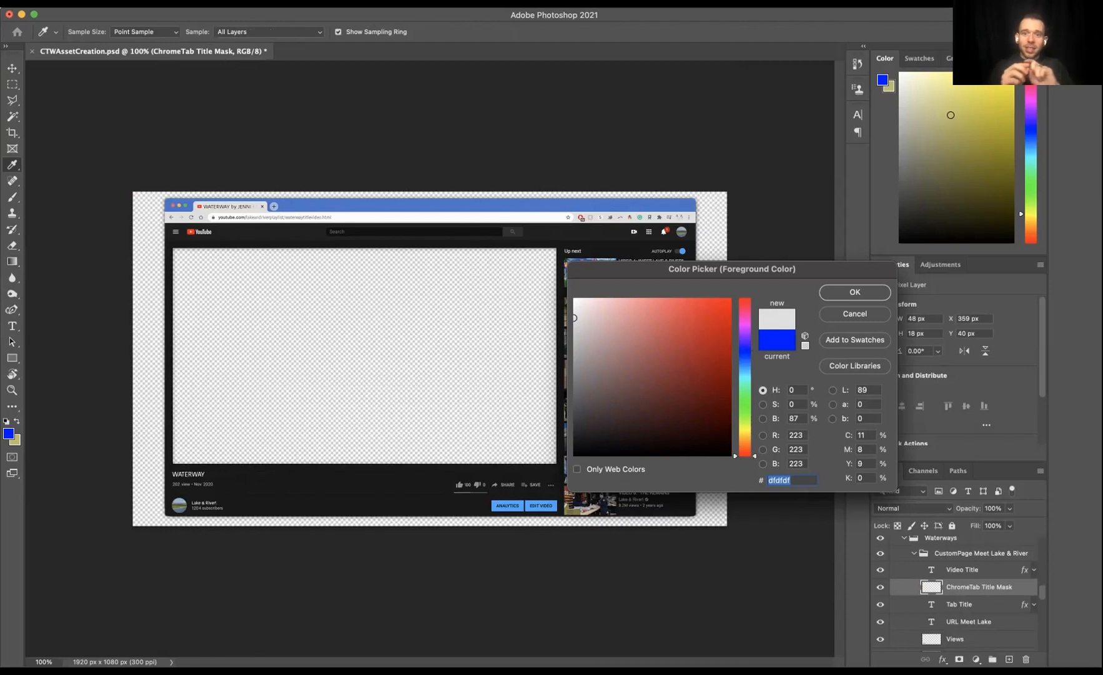
pyautogui.press('Return')
pyautogui.press('g')
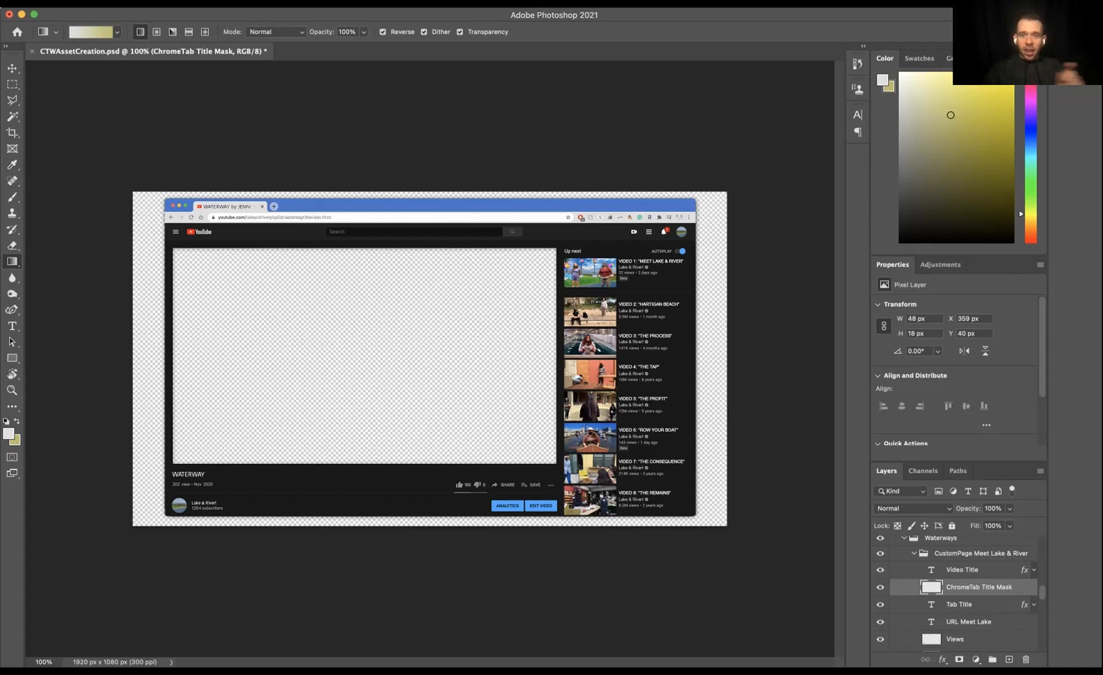
# Step: Toggle the URL Meet Lake layer's visibility on and off repeatedly to show which element it holds
pyautogui.click(880, 621)
pyautogui.click(880, 622)
pyautogui.click(880, 621)
pyautogui.click(881, 622)
pyautogui.click(880, 622)
pyautogui.click(880, 621)
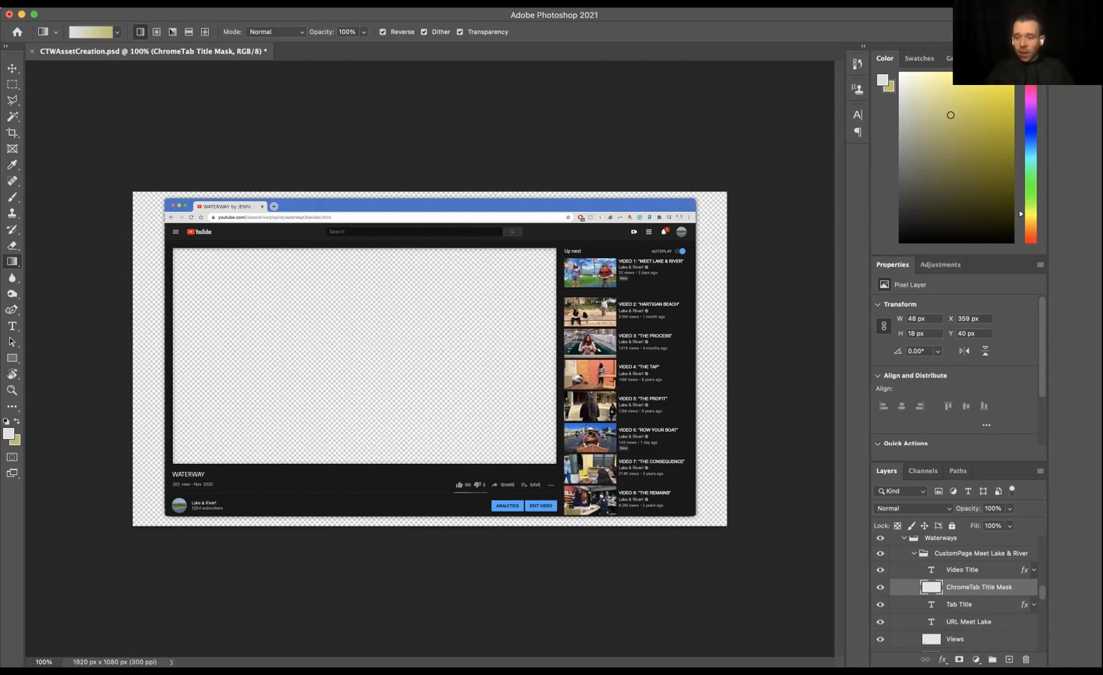
# Step: Toggle the visibility of the layers in the CustomPage Meet Lake & River group to identify each page element
pyautogui.click(881, 570)
pyautogui.click(880, 587)
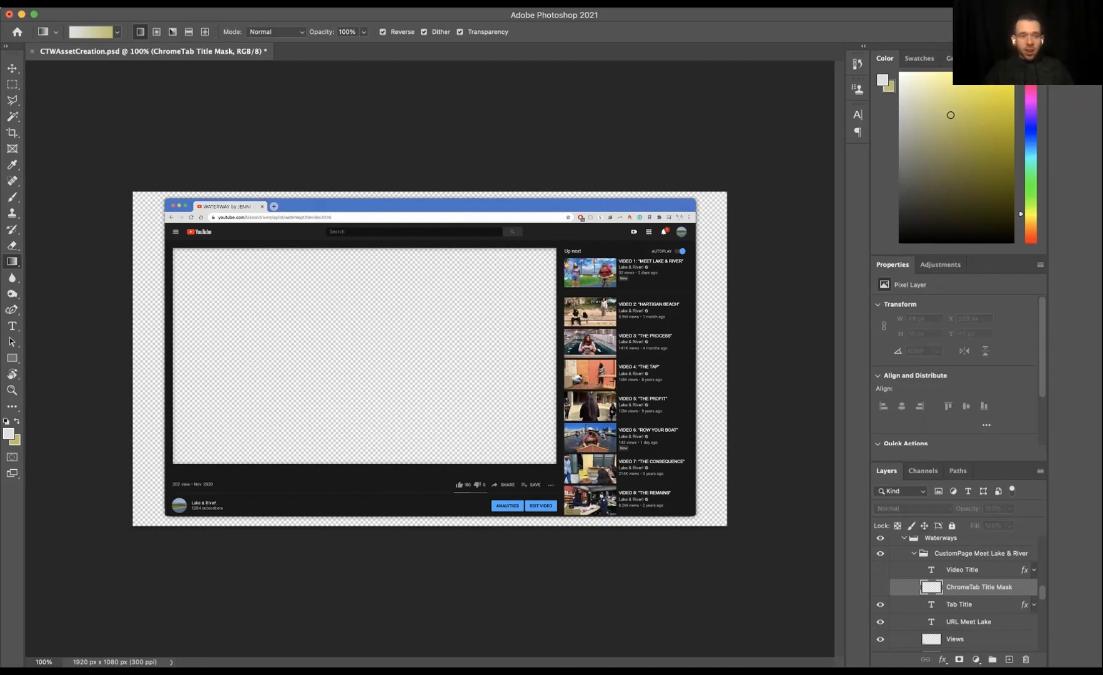
pyautogui.scroll(-3, 880, 594)
pyautogui.click(880, 546)
pyautogui.click(880, 546)
pyautogui.click(880, 546)
pyautogui.click(880, 564)
pyautogui.click(880, 564)
pyautogui.click(881, 564)
pyautogui.click(881, 581)
pyautogui.click(881, 581)
pyautogui.click(881, 581)
pyautogui.click(881, 582)
pyautogui.click(880, 581)
pyautogui.click(880, 598)
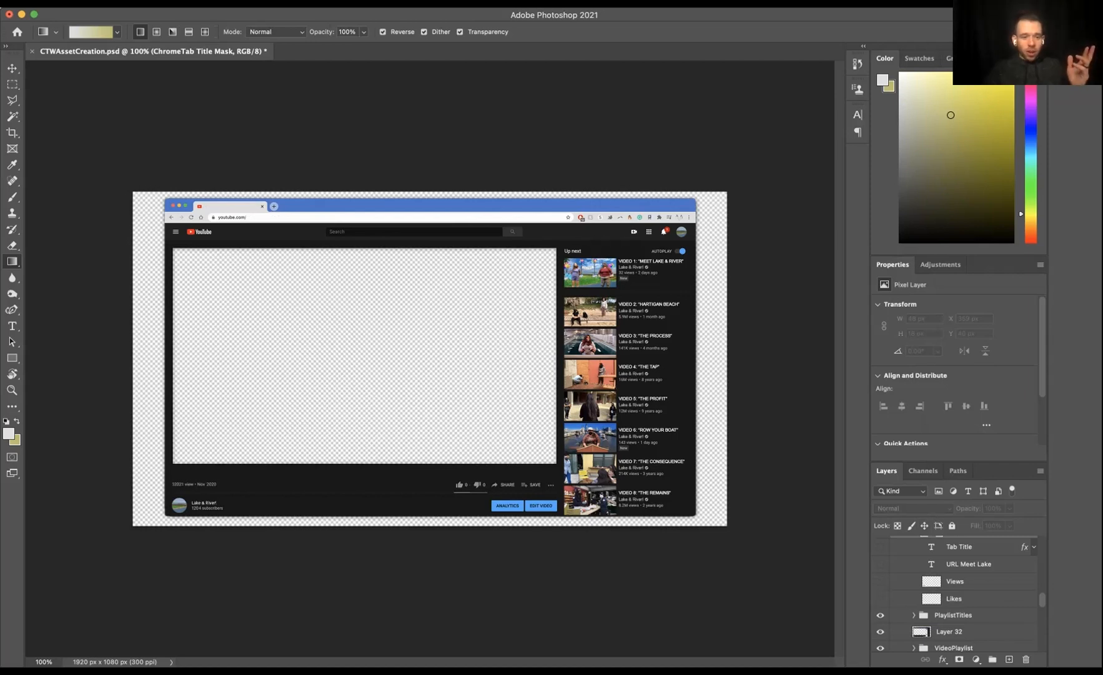
pyautogui.click(881, 598)
pyautogui.click(881, 599)
pyautogui.click(880, 615)
pyautogui.click(881, 615)
pyautogui.click(880, 615)
pyautogui.click(880, 615)
# Step: Expand the PlaylistTitles group and toggle its video title layers' visibility to show which sidebar text each controls
pyautogui.click(914, 615)
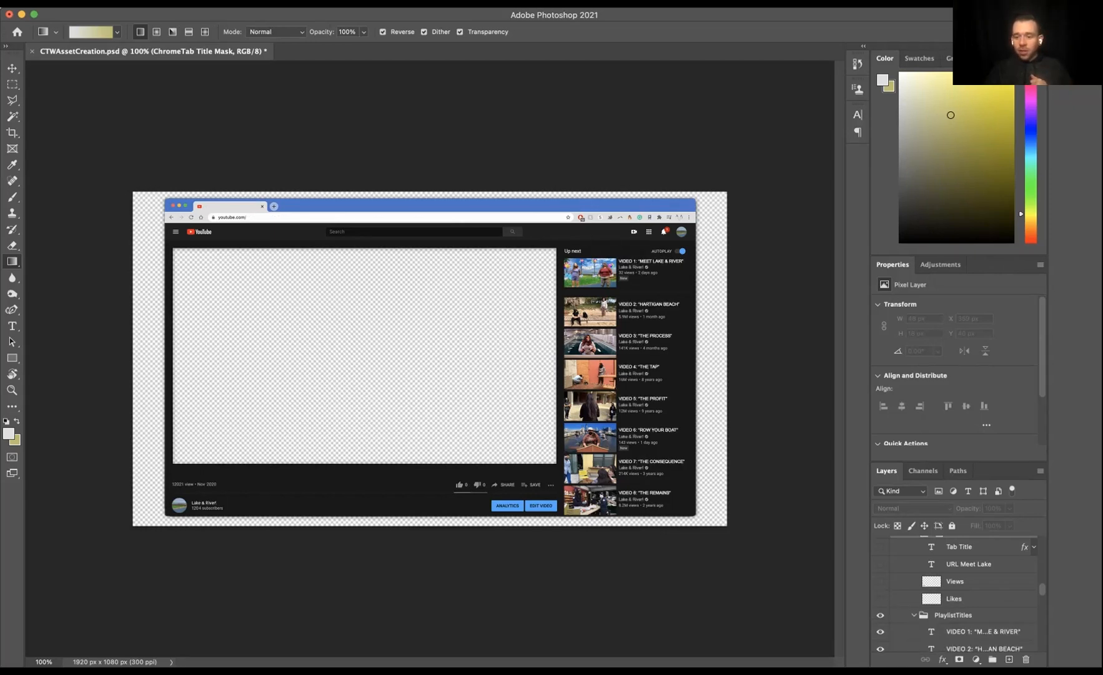
pyautogui.click(983, 632)
pyautogui.click(880, 632)
pyautogui.click(880, 631)
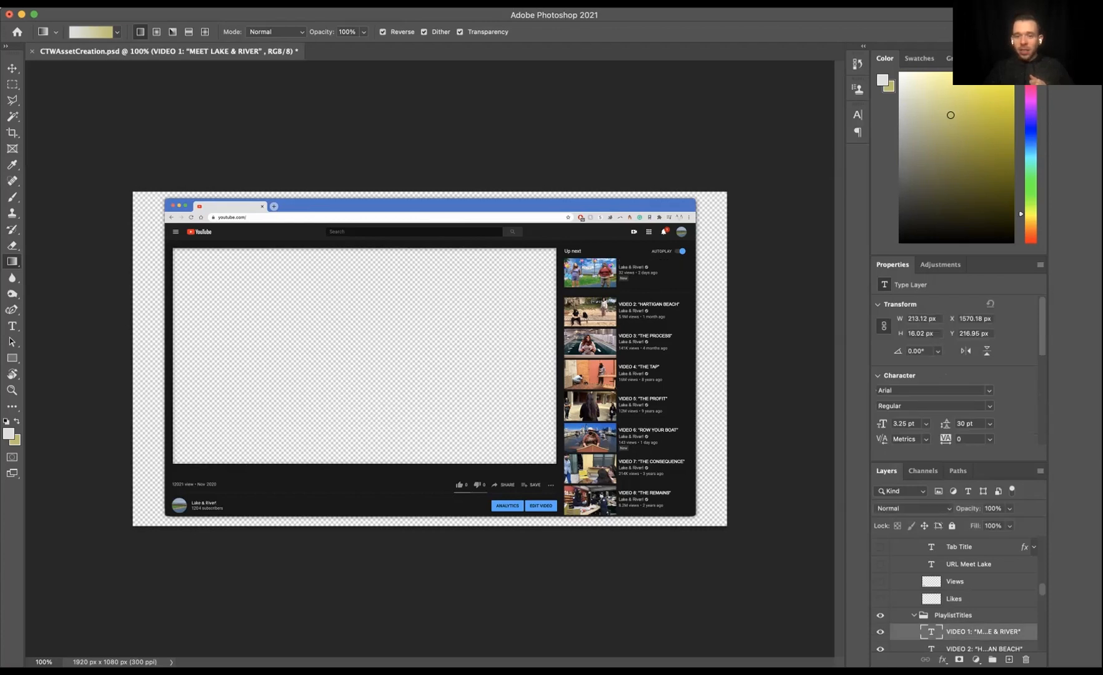
pyautogui.scroll(-1, 956, 593)
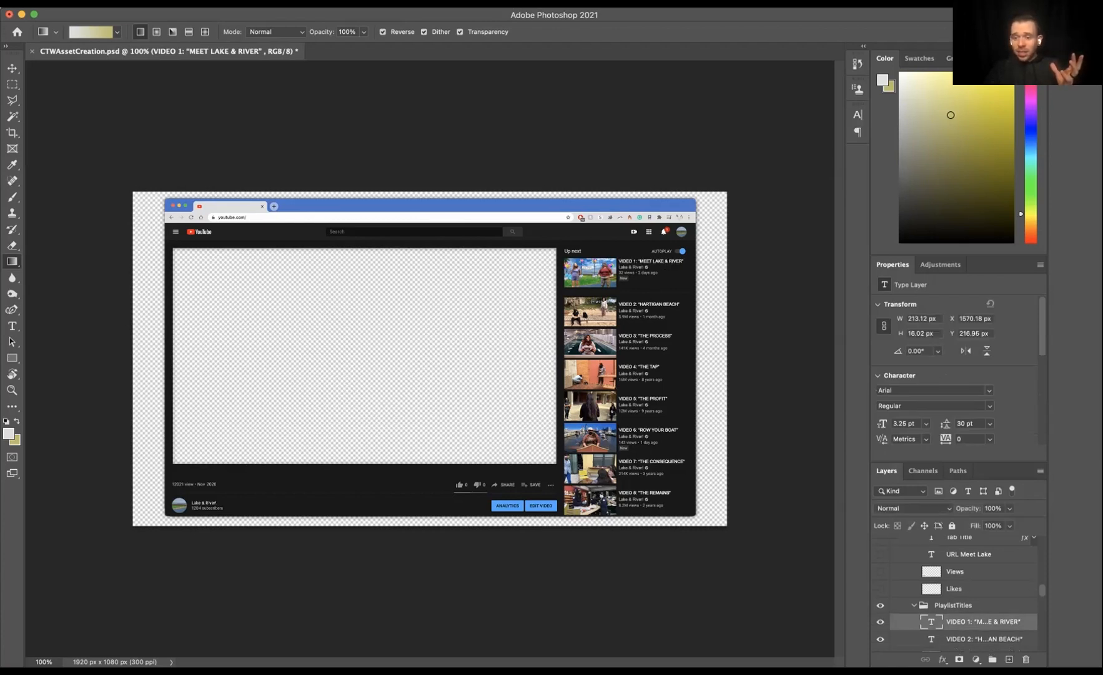
pyautogui.scroll(-3, 880, 625)
pyautogui.click(881, 625)
pyautogui.click(880, 625)
pyautogui.click(880, 625)
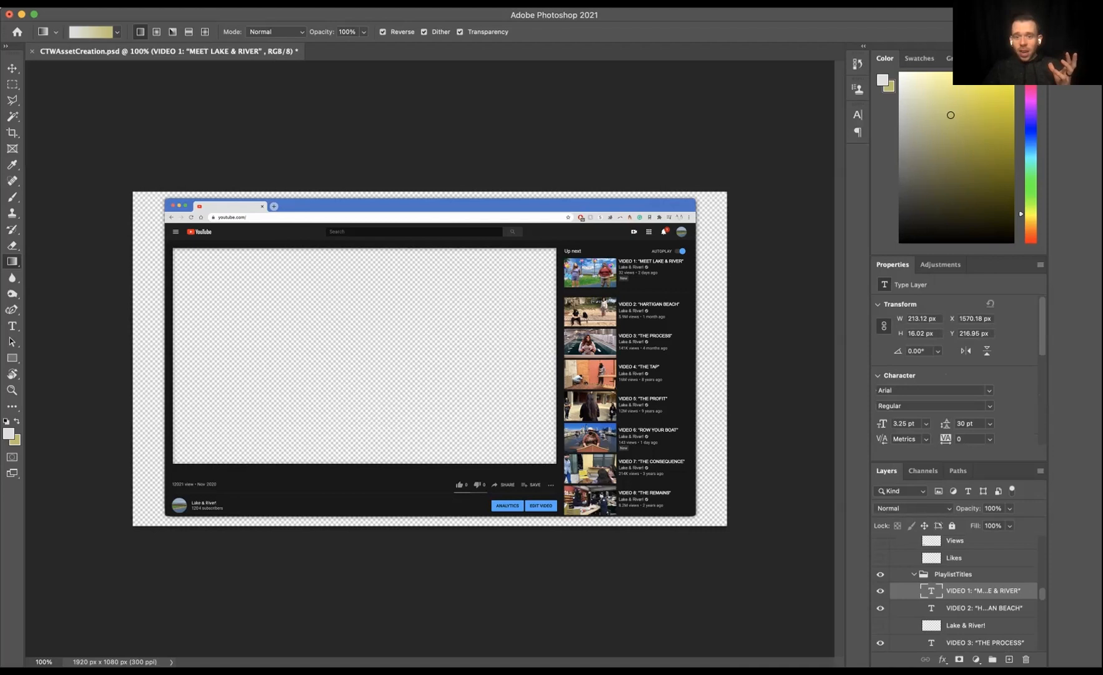
pyautogui.click(880, 624)
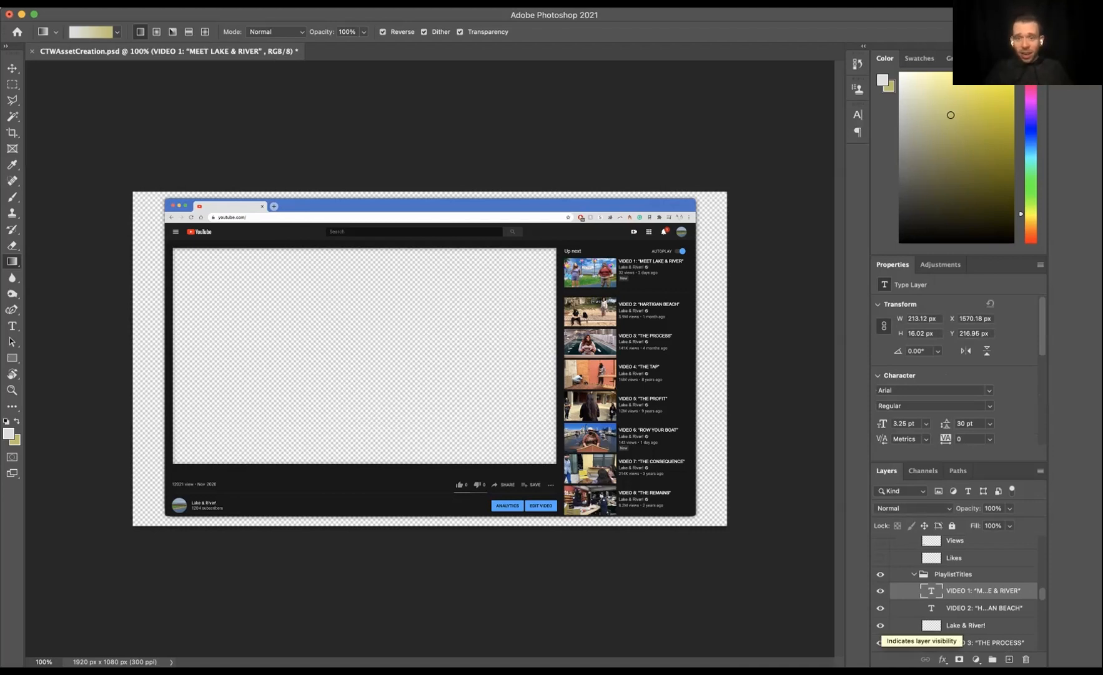
pyautogui.scroll(-4, 956, 593)
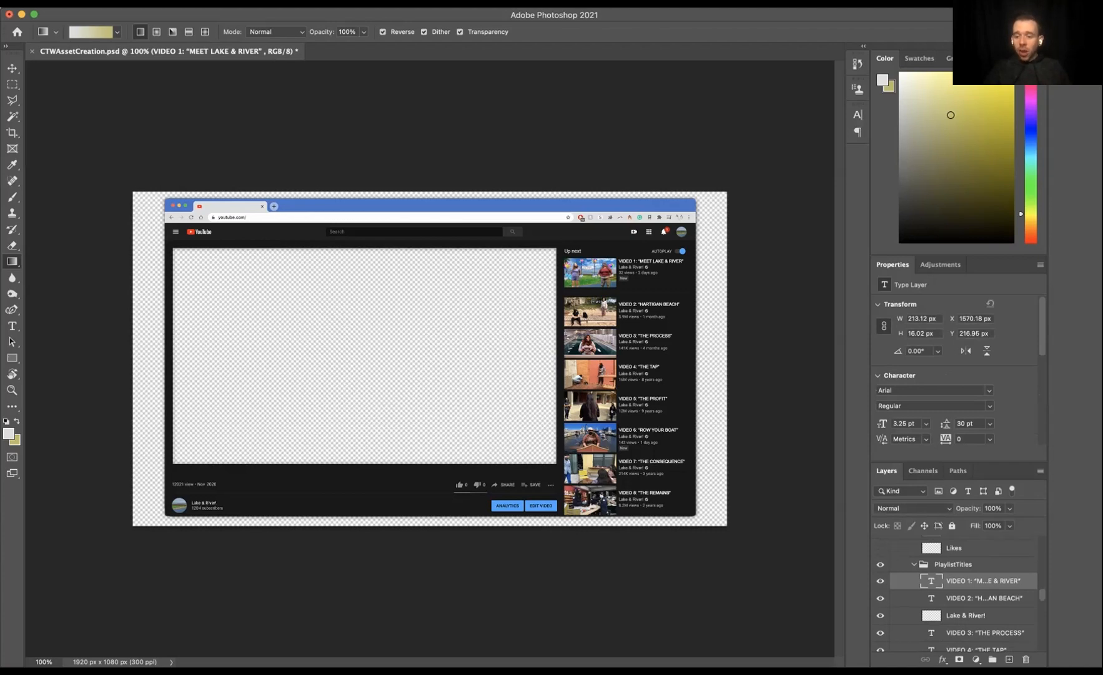
pyautogui.scroll(2, 956, 593)
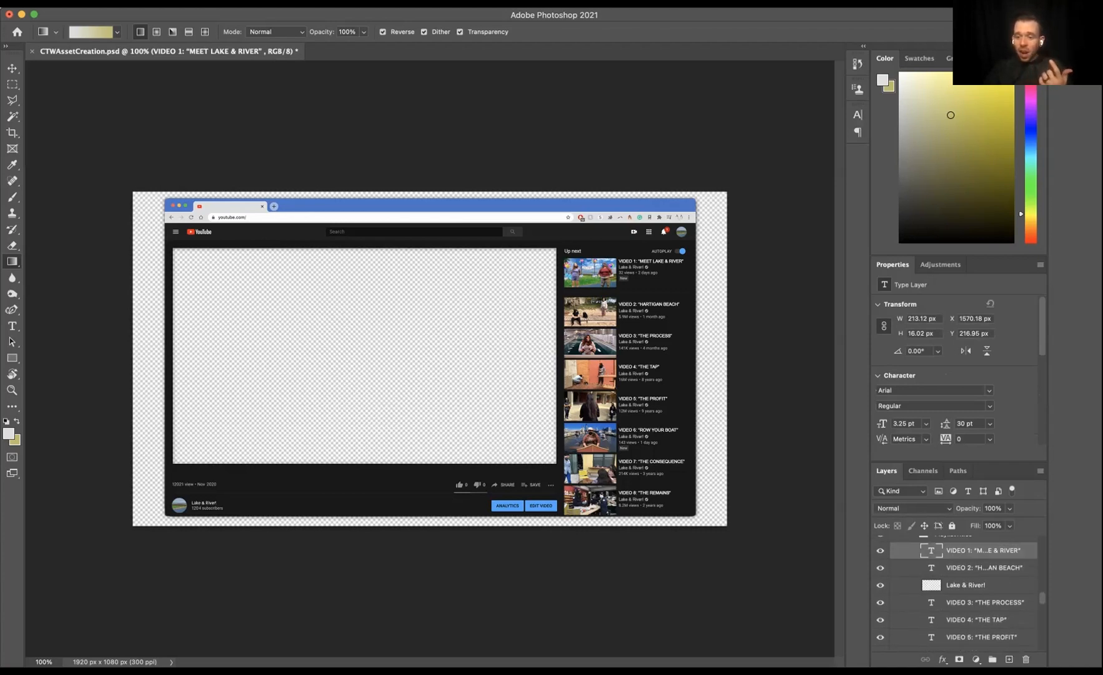
pyautogui.scroll(1, 956, 593)
# Step: Collapse the PlaylistTitles group and toggle the visibility of Layer 32 and the layers around it
pyautogui.click(914, 555)
pyautogui.click(880, 555)
pyautogui.click(880, 555)
pyautogui.click(880, 555)
pyautogui.click(880, 572)
pyautogui.click(881, 572)
pyautogui.click(881, 572)
pyautogui.click(950, 572)
pyautogui.click(880, 572)
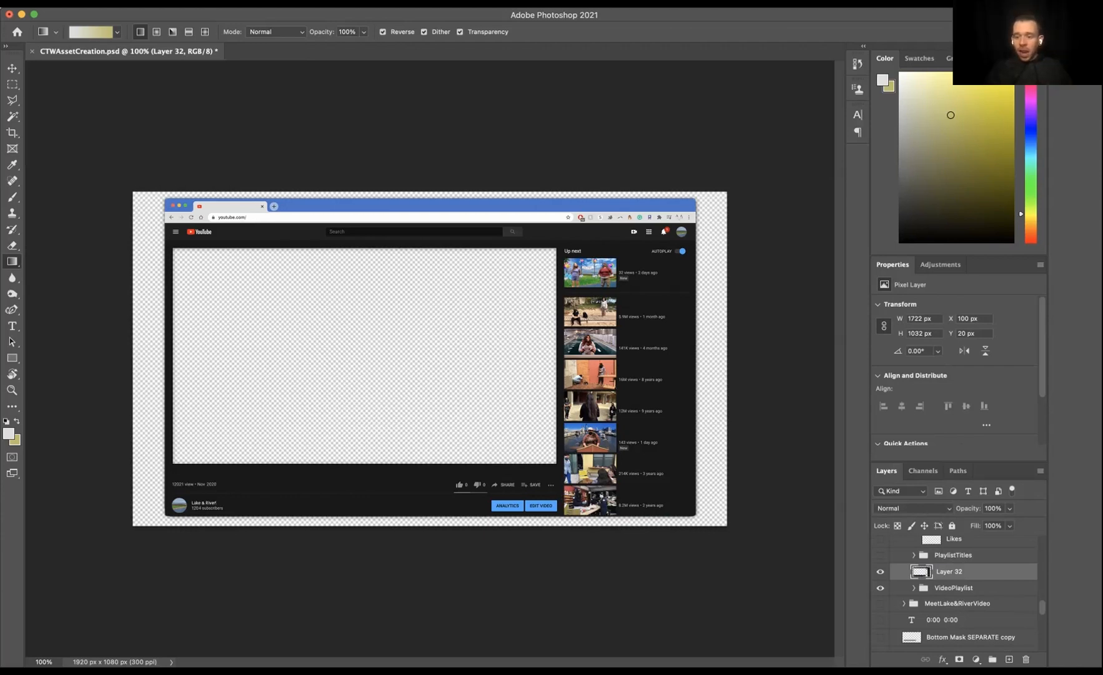
# Step: Expand the VideoPlaylist group and toggle the visibility of its thumbnail layers, such as The Future, The Profit and The Tap
pyautogui.click(914, 588)
pyautogui.click(963, 604)
pyautogui.scroll(-1, 956, 593)
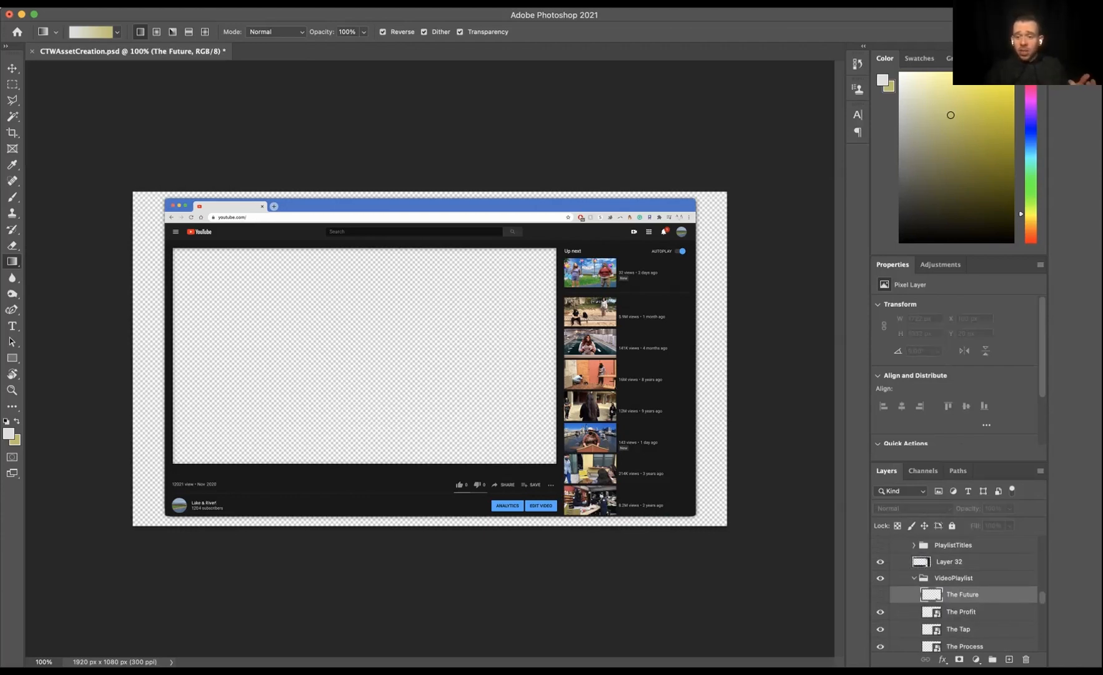
pyautogui.click(961, 601)
pyautogui.click(881, 601)
pyautogui.click(880, 602)
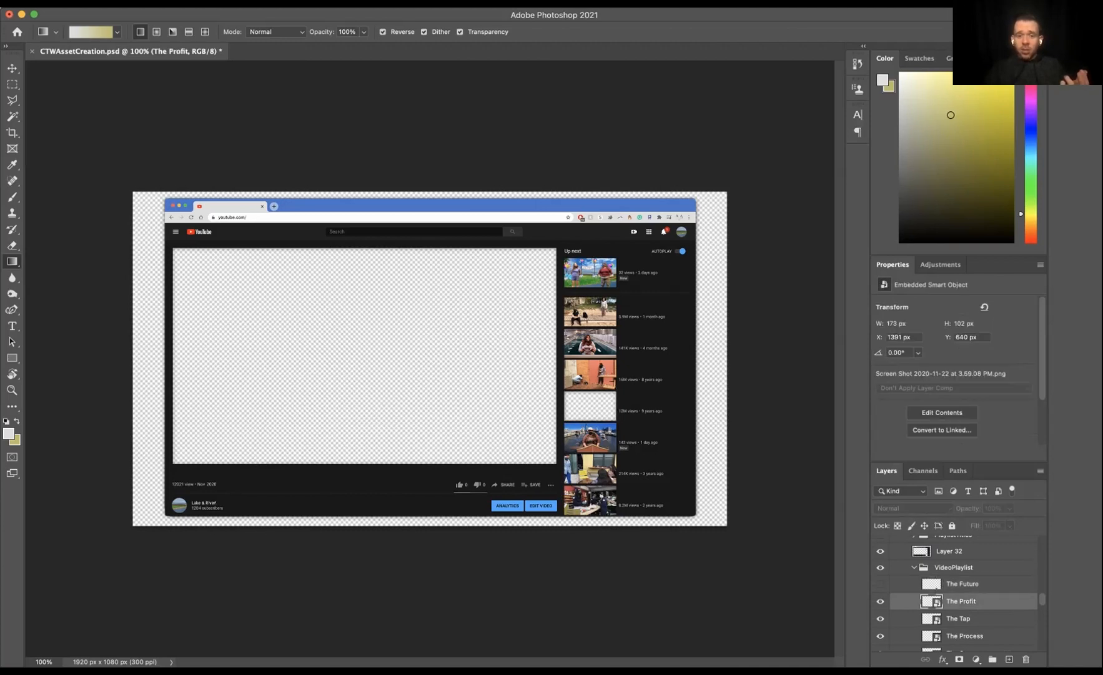
pyautogui.click(880, 619)
pyautogui.click(880, 618)
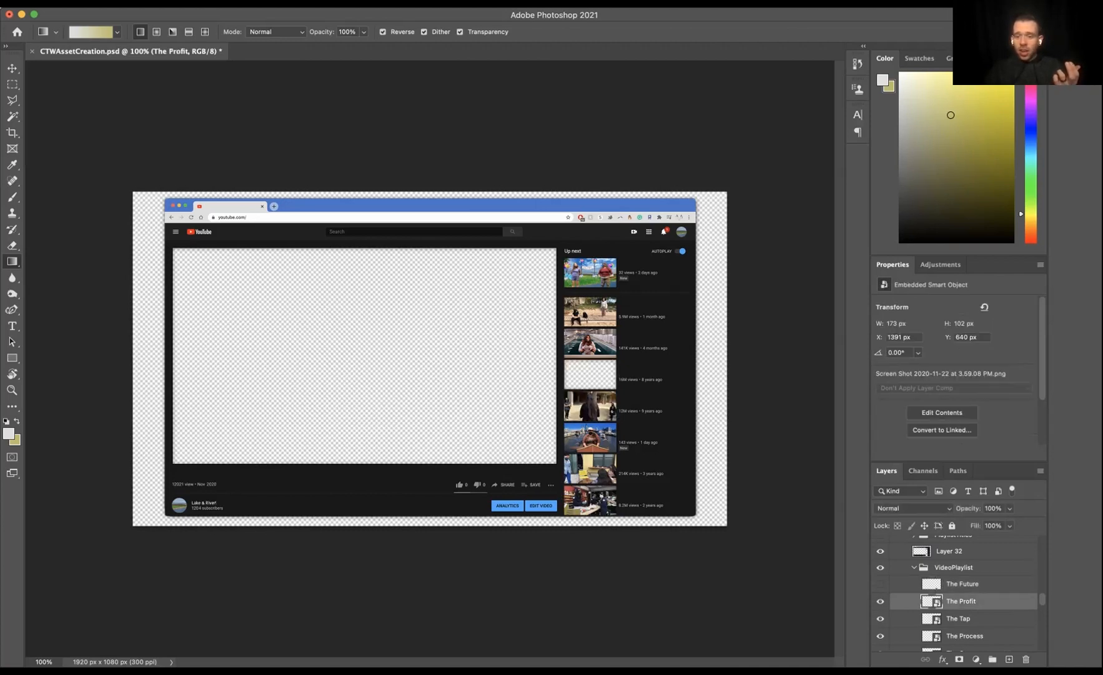
pyautogui.click(881, 637)
pyautogui.click(880, 636)
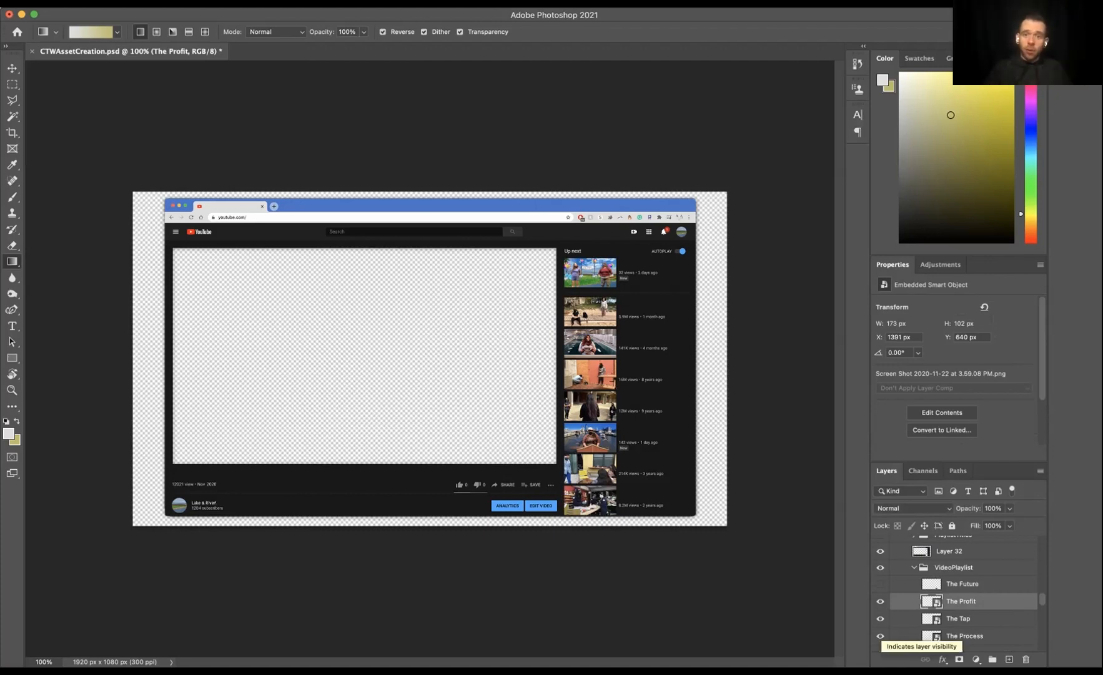
pyautogui.scroll(5, 880, 636)
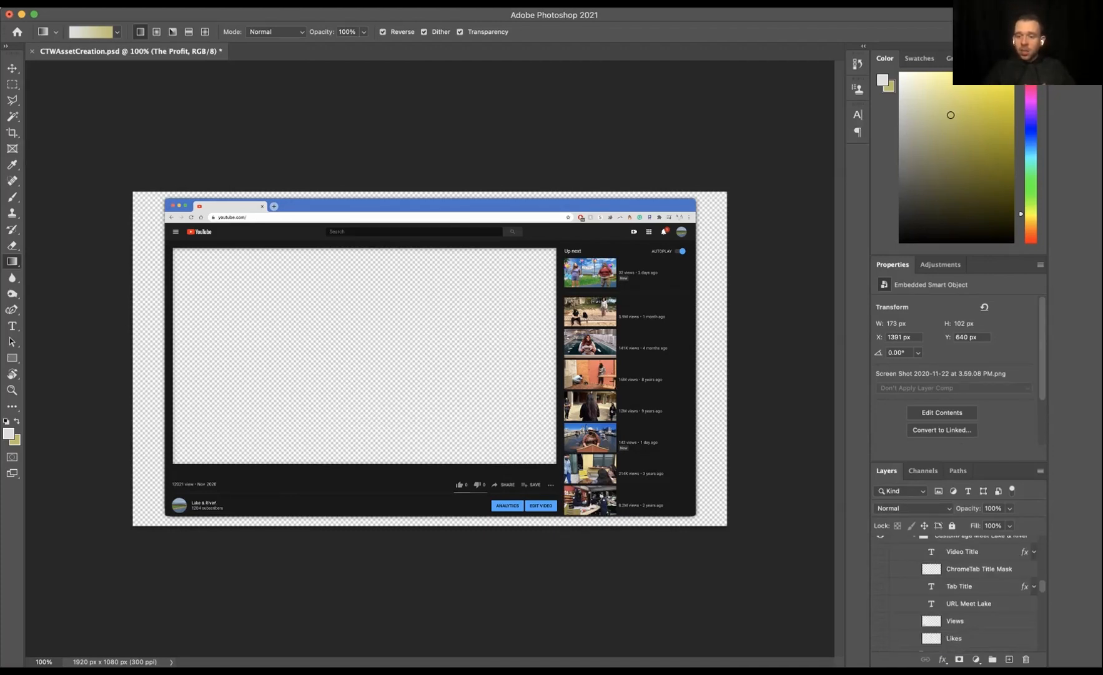
pyautogui.click(880, 577)
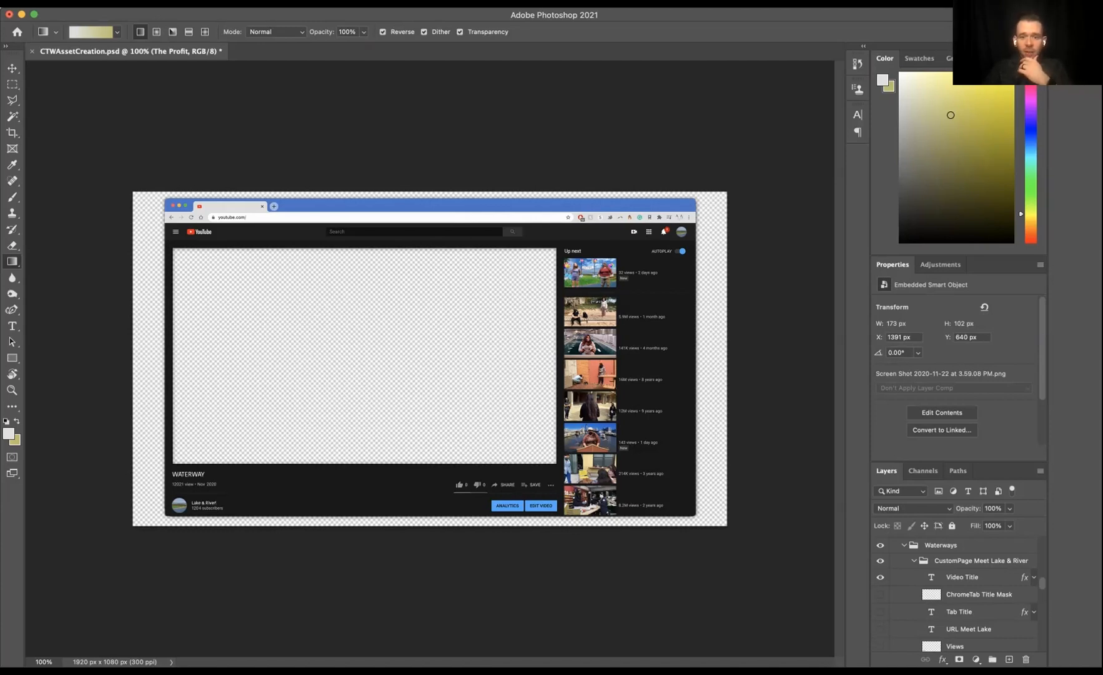
# Step: Switch to After Effects and browse the FullProduction timeline, scrubbing, zooming out and back in on its layers
pyautogui.press('super+Tab')
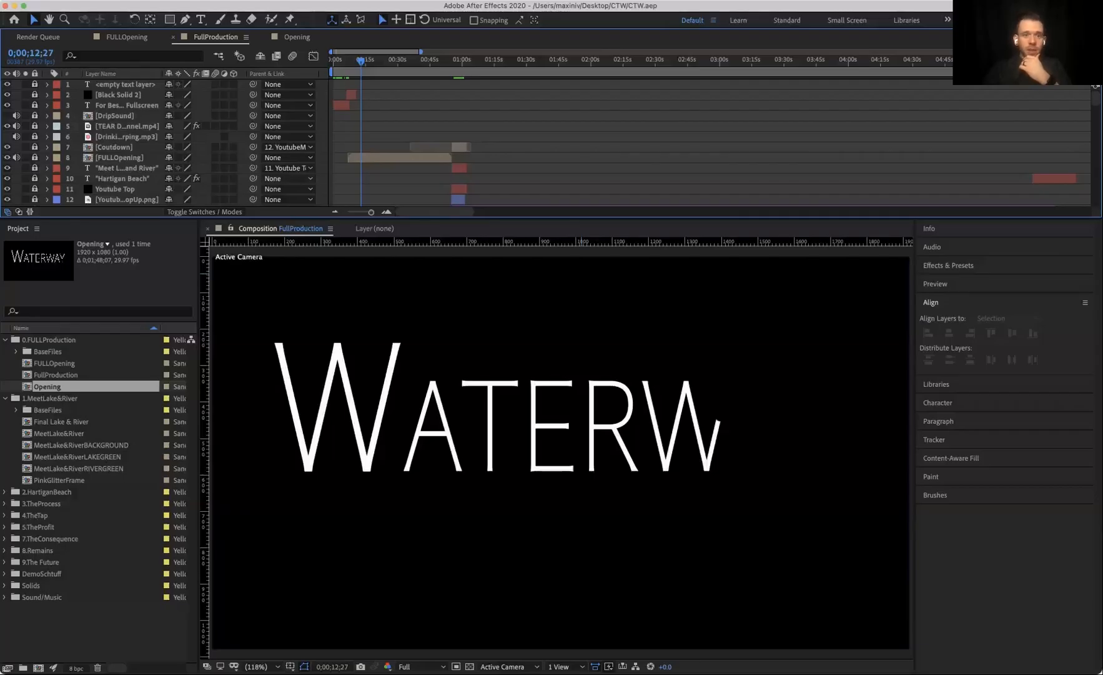
pyautogui.moveTo(361, 60); pyautogui.dragTo(352, 61)
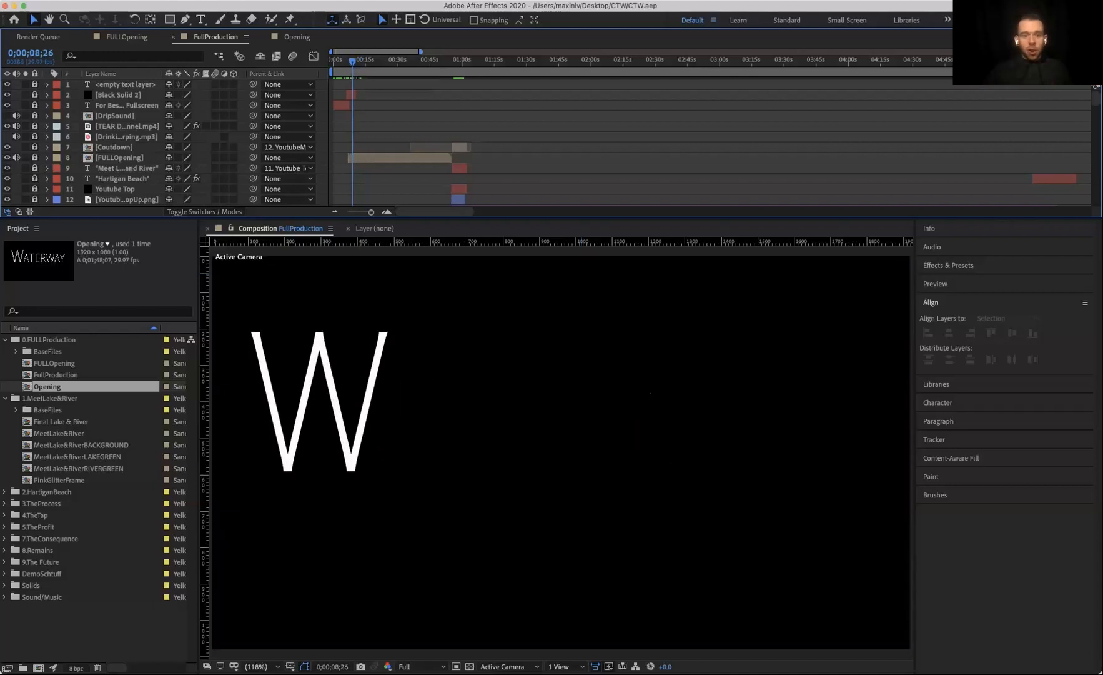
pyautogui.press(';')
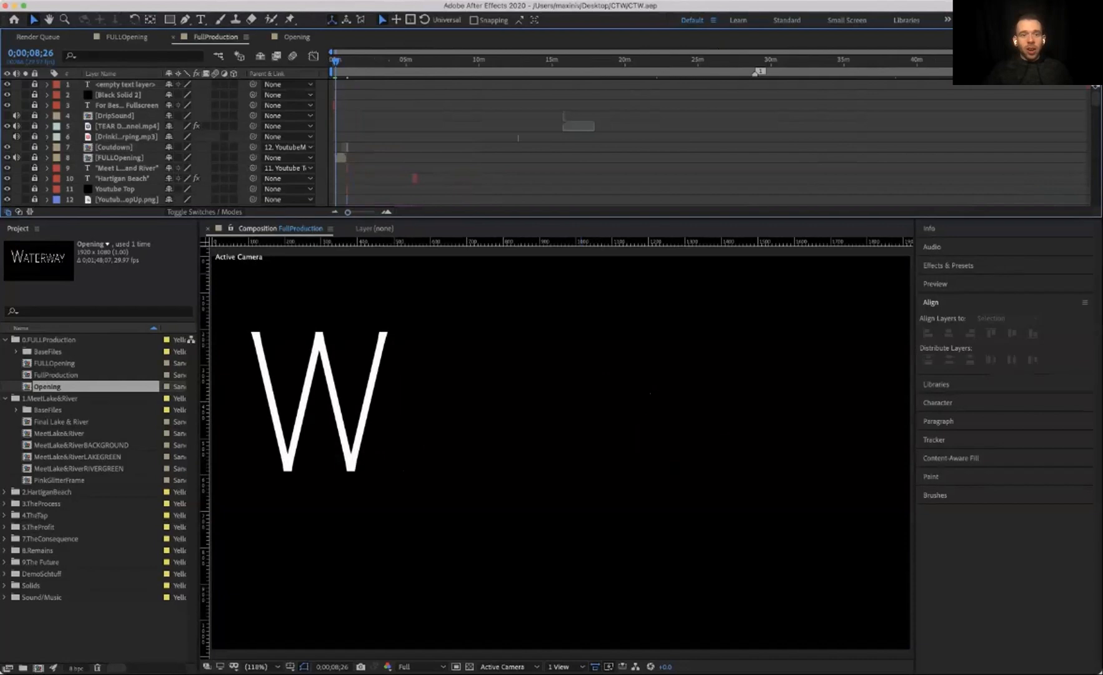
pyautogui.scroll(-10, 562, 142)
pyautogui.scroll(-6, 563, 142)
pyautogui.scroll(-3, 712, 142)
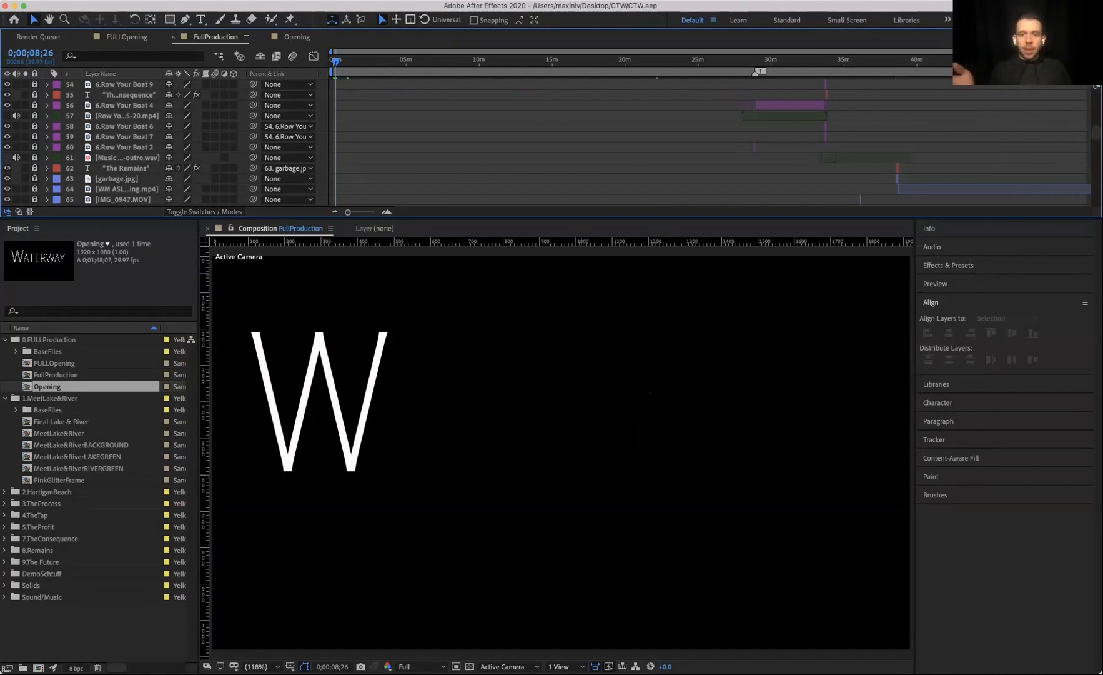
pyautogui.scroll(15, 562, 141)
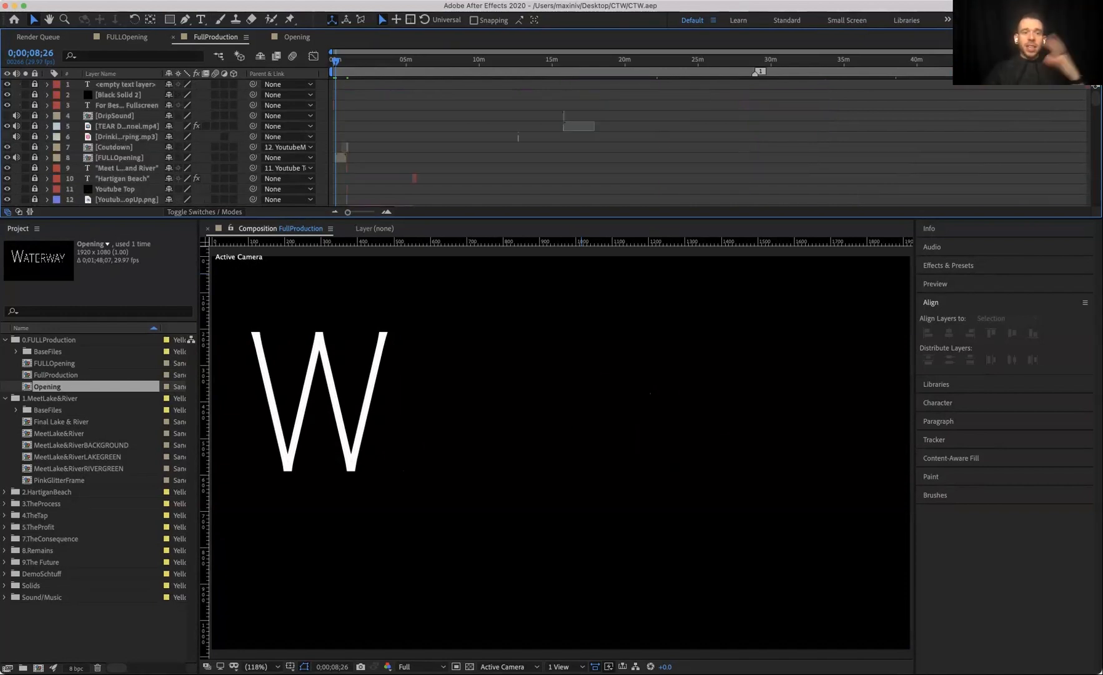
pyautogui.scroll(-2, 399, 141)
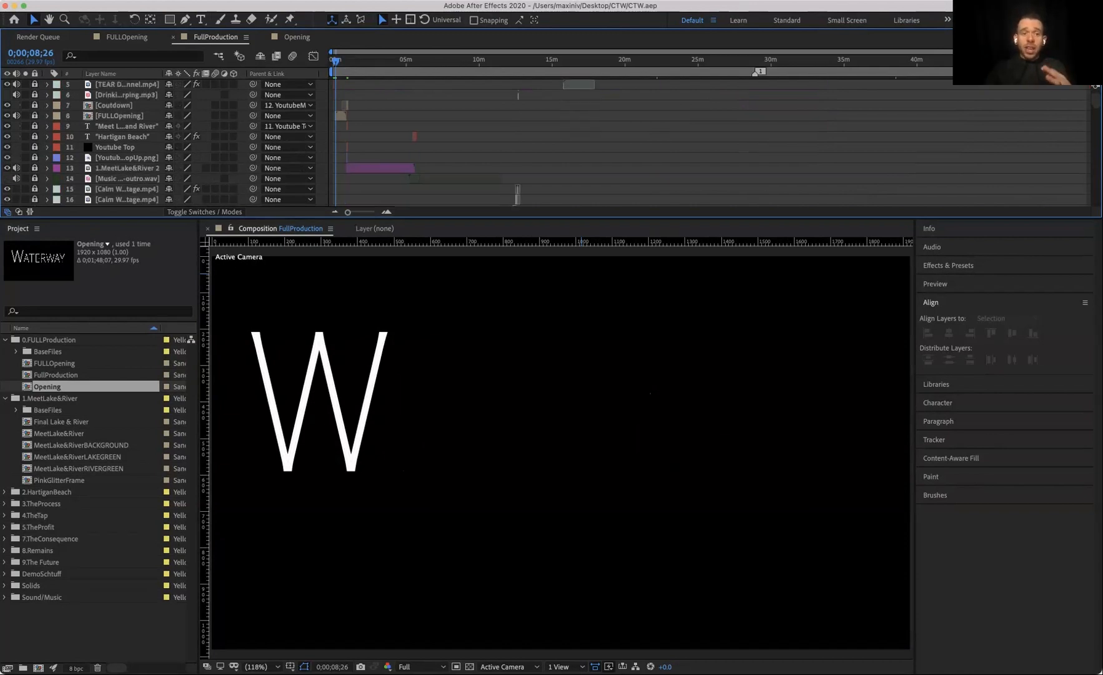
pyautogui.click(387, 211)
pyautogui.click(387, 212)
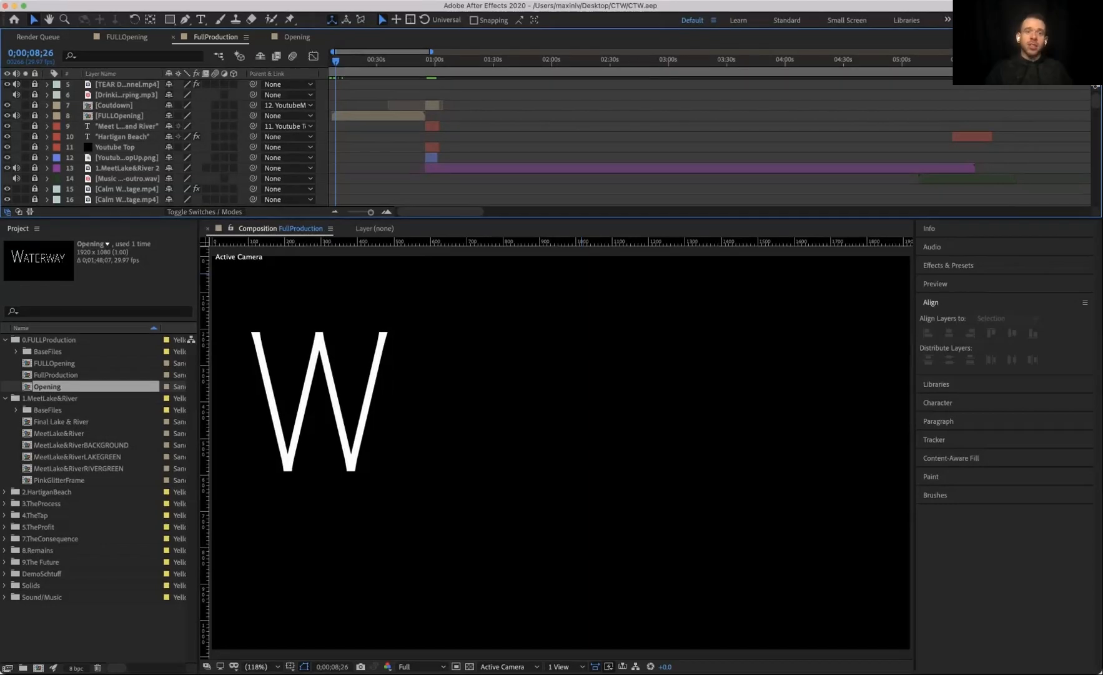
# Step: Expand an audio layer's properties, then open the FULLOpening precomposition and scroll through its layers
pyautogui.click(34, 116)
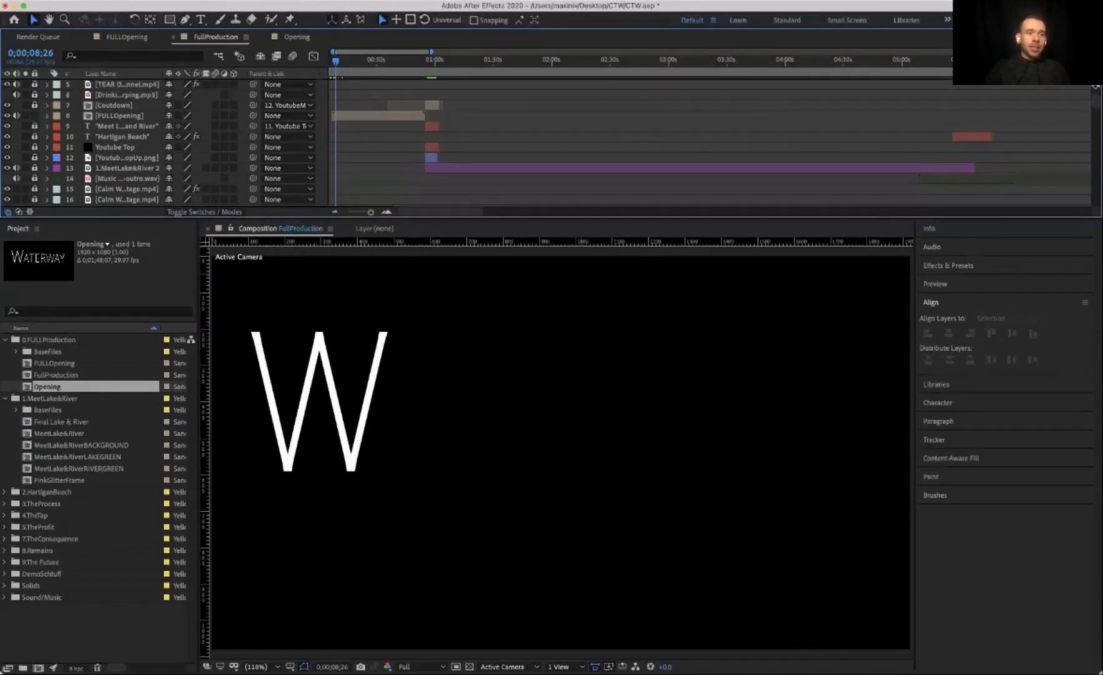
pyautogui.click(47, 95)
pyautogui.click(58, 106)
pyautogui.click(58, 106)
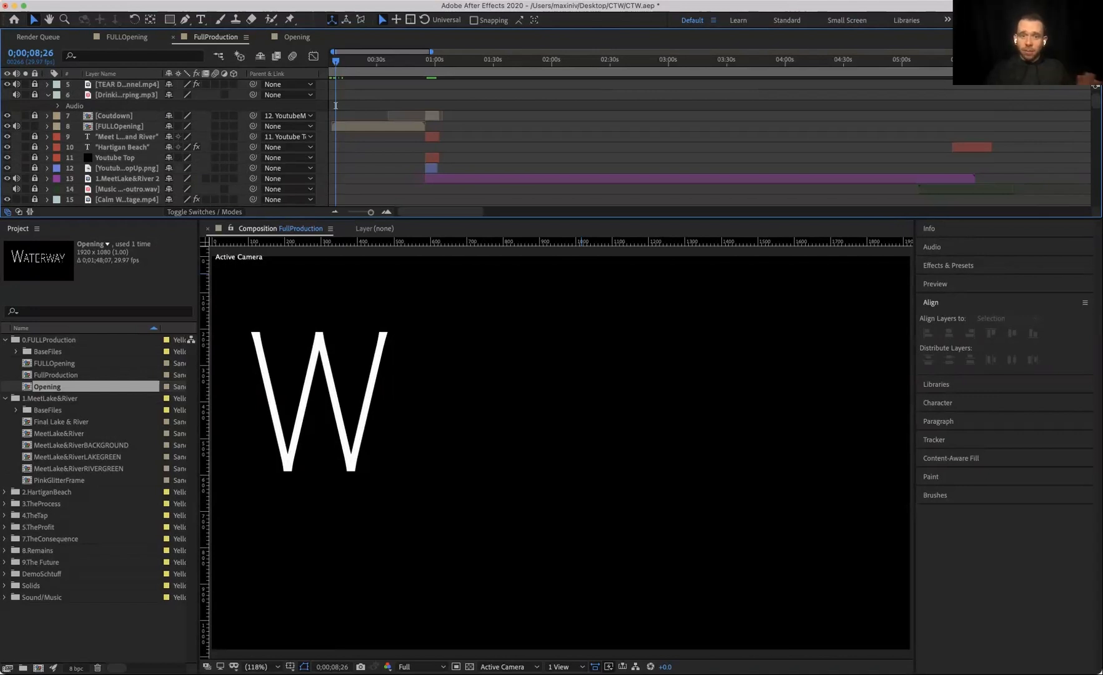
pyautogui.click(120, 126)
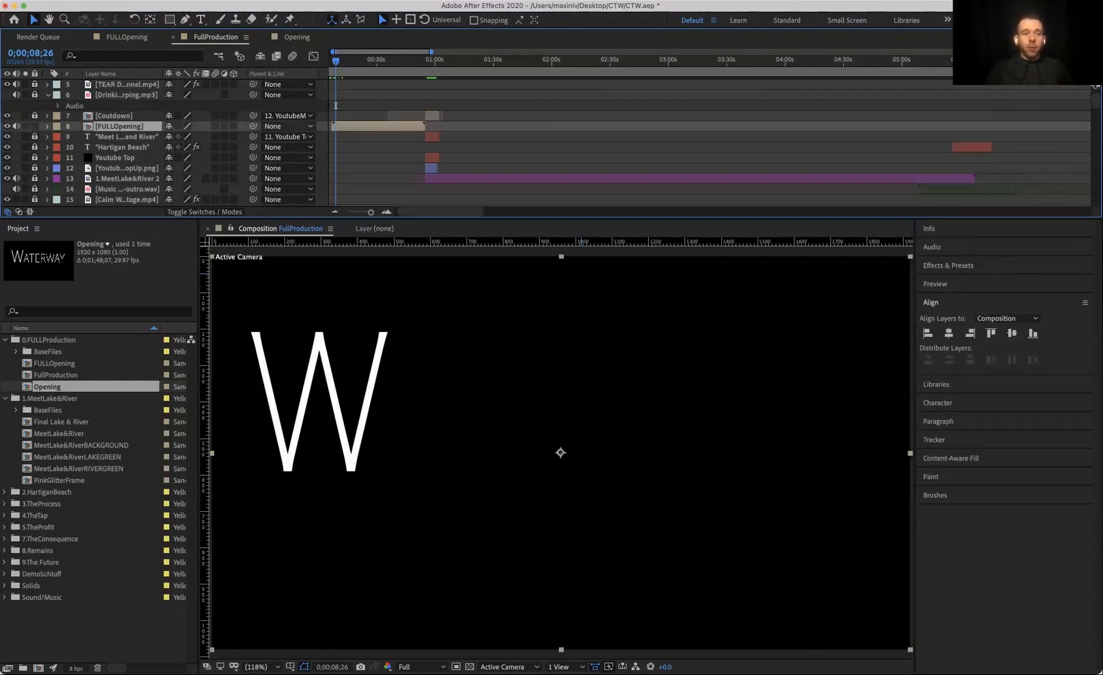
pyautogui.doubleClick(369, 127)
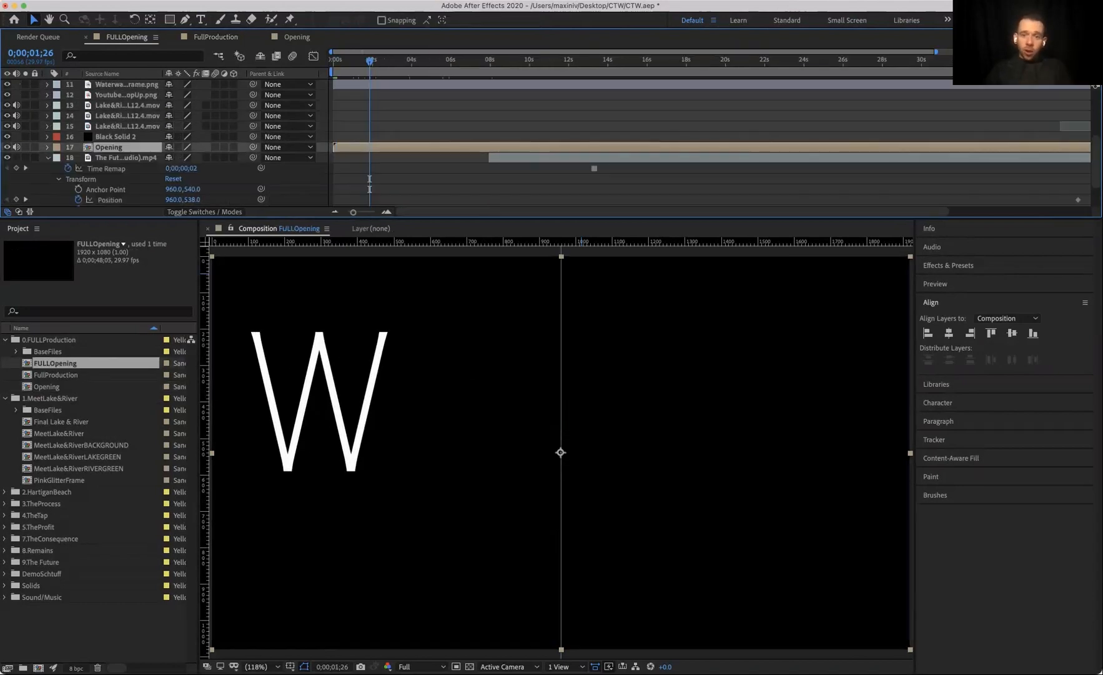
pyautogui.scroll(6, 550, 144)
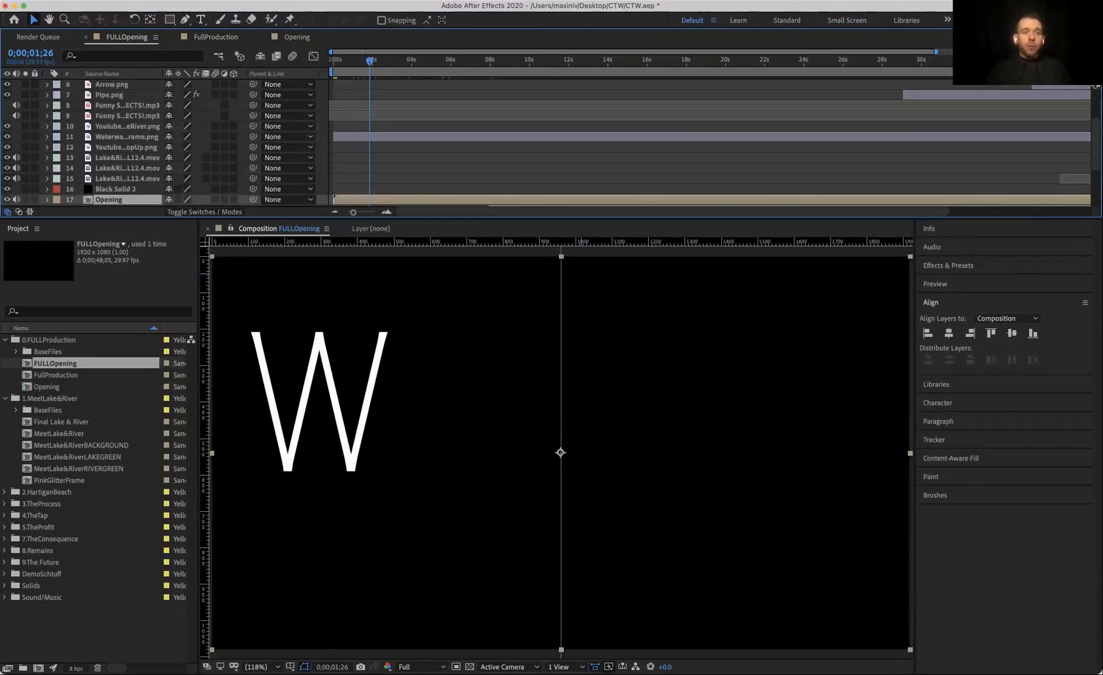
pyautogui.click(126, 84)
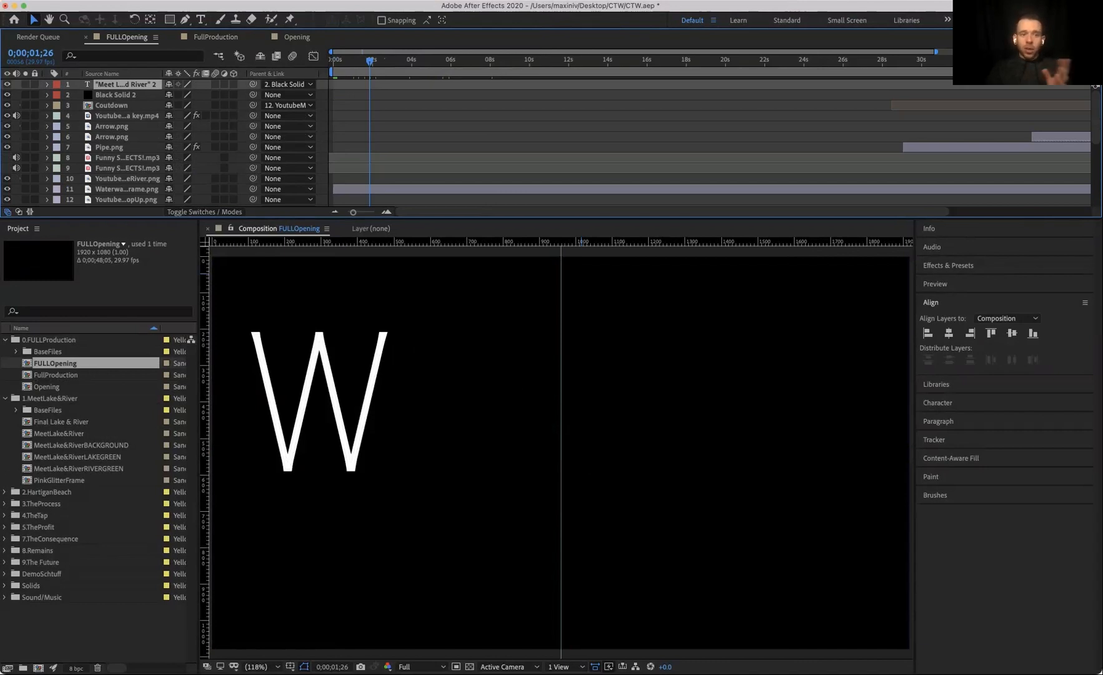
pyautogui.scroll(-4, 550, 144)
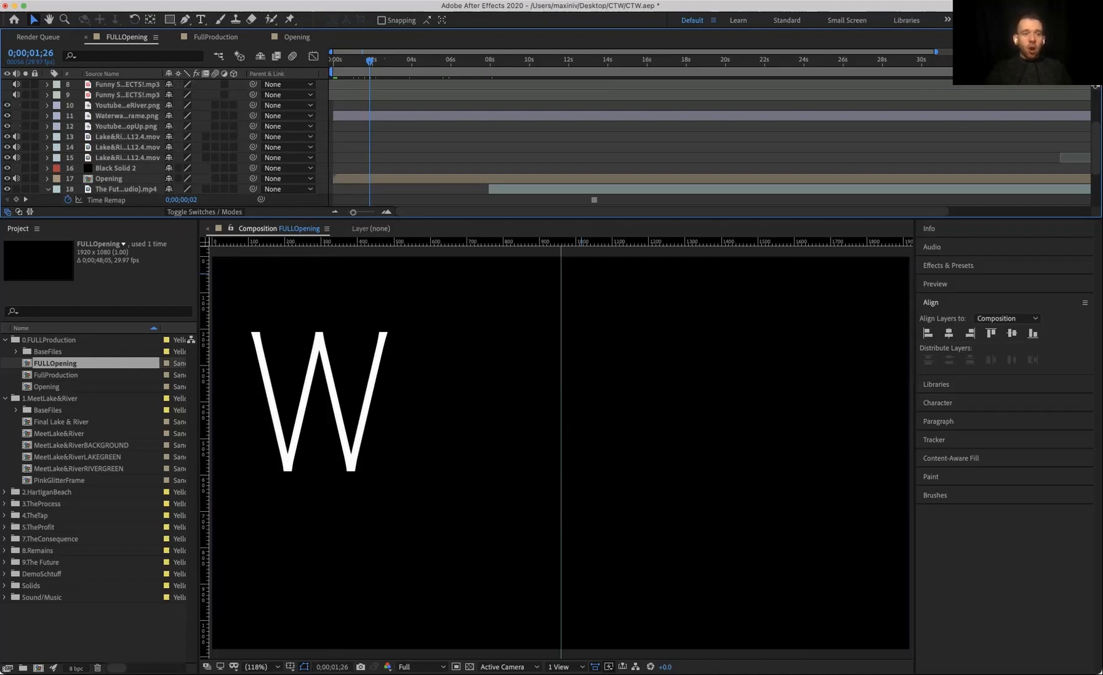
pyautogui.scroll(-4, 369, 173)
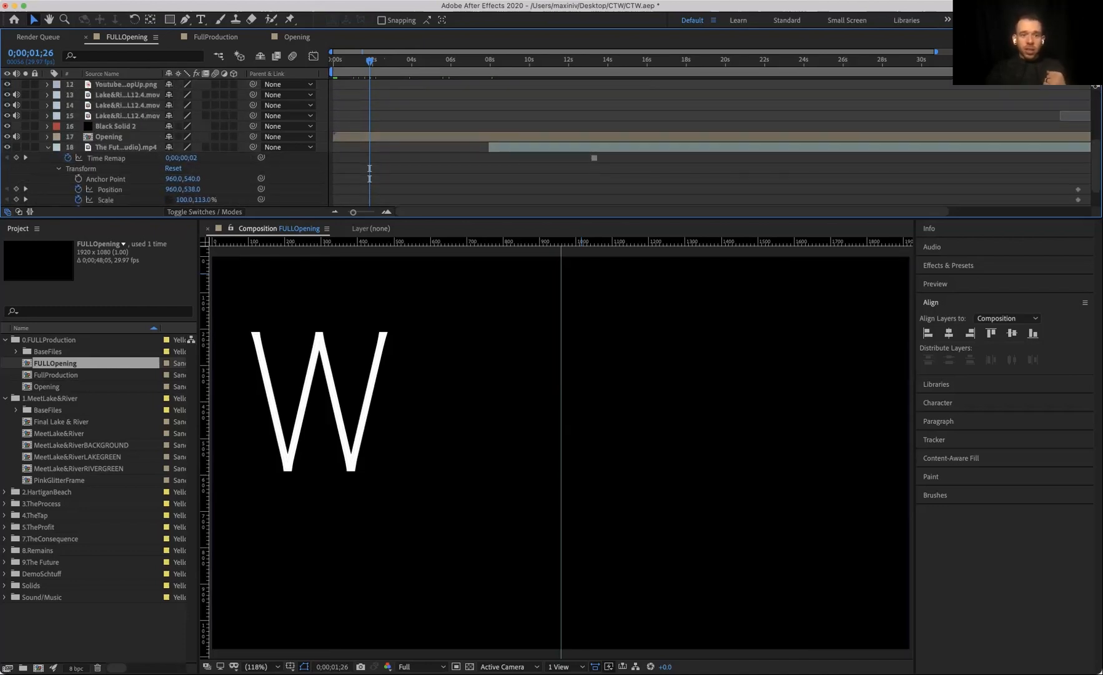
# Step: Open the Opening precomposition and select its top text layer
pyautogui.click(581, 136)
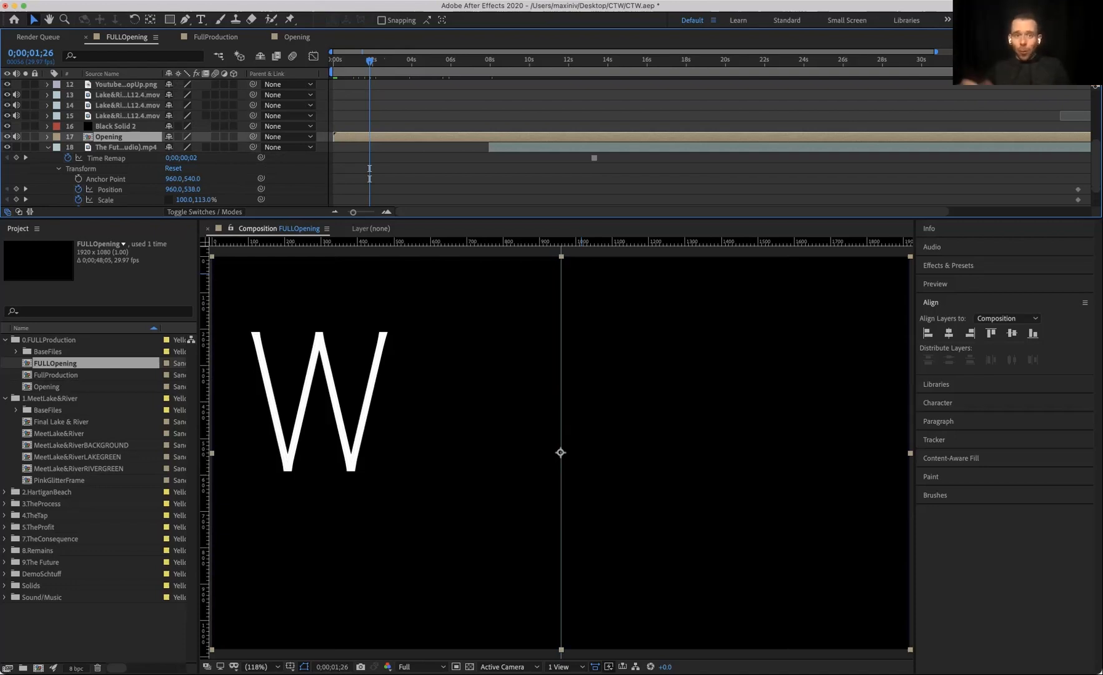
pyautogui.doubleClick(581, 136)
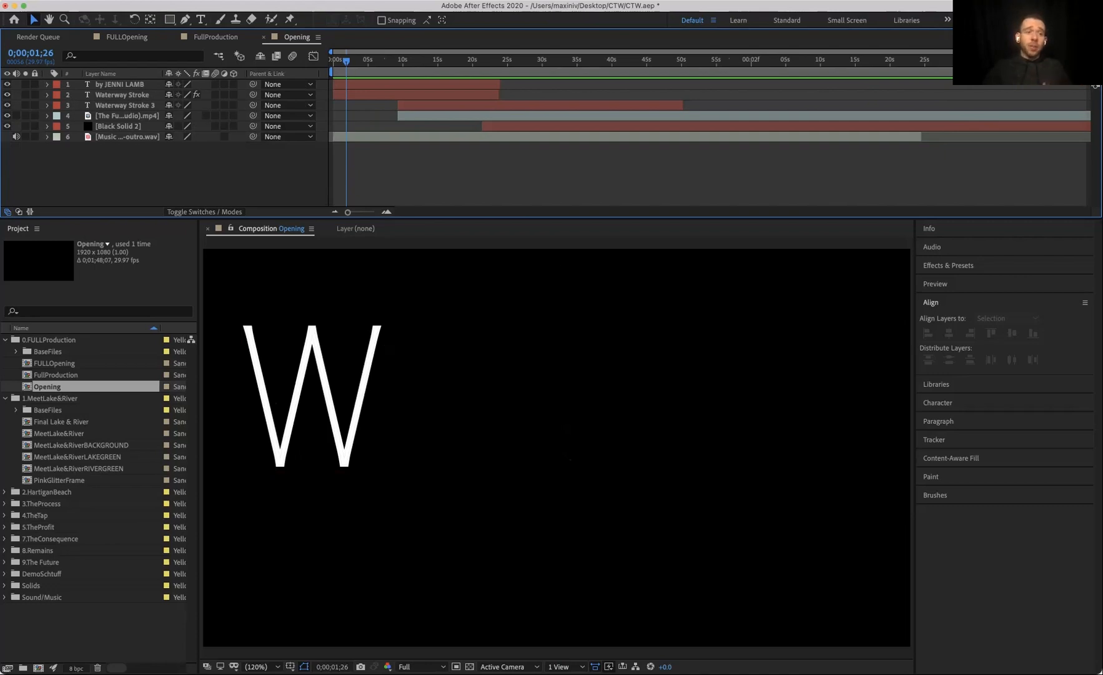
pyautogui.click(120, 84)
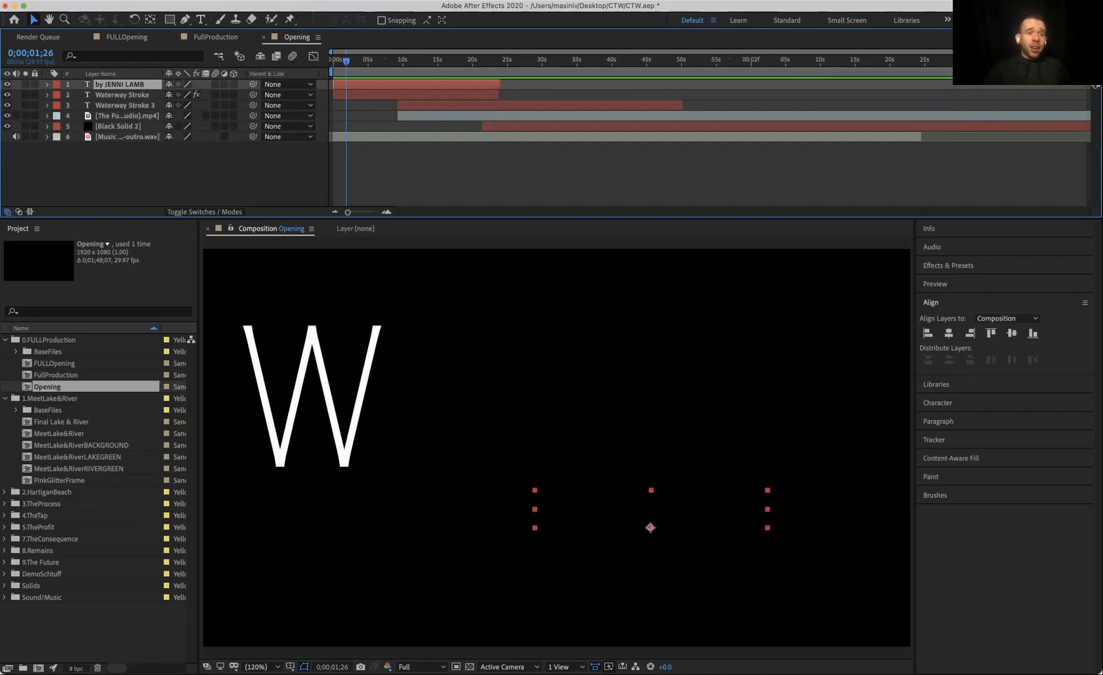
# Step: Expand the by JENNI LAMB layer's Transform properties, step through its Opacity keyframes, and preview the title animation
pyautogui.click(48, 84)
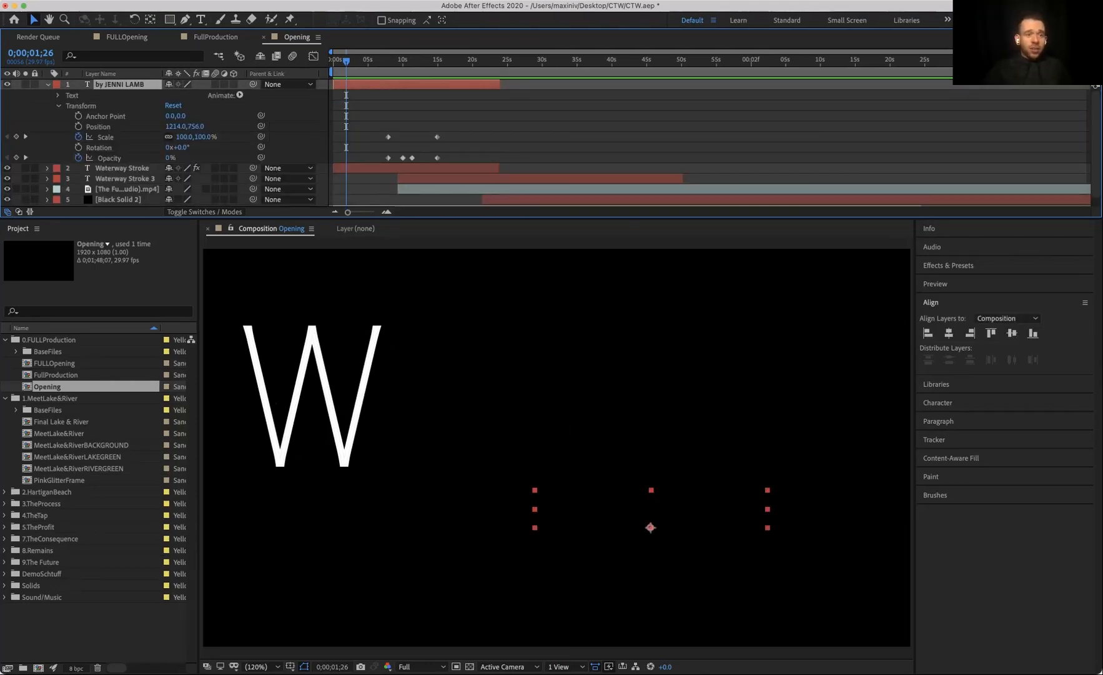
pyautogui.click(59, 96)
pyautogui.click(58, 96)
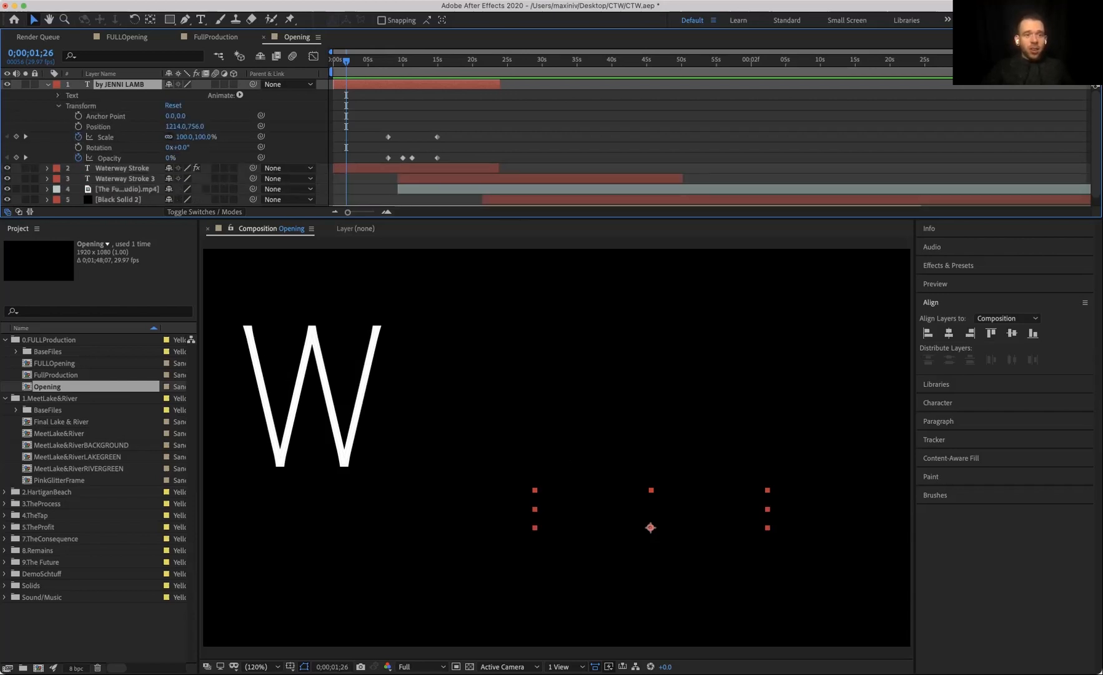
pyautogui.press('k')
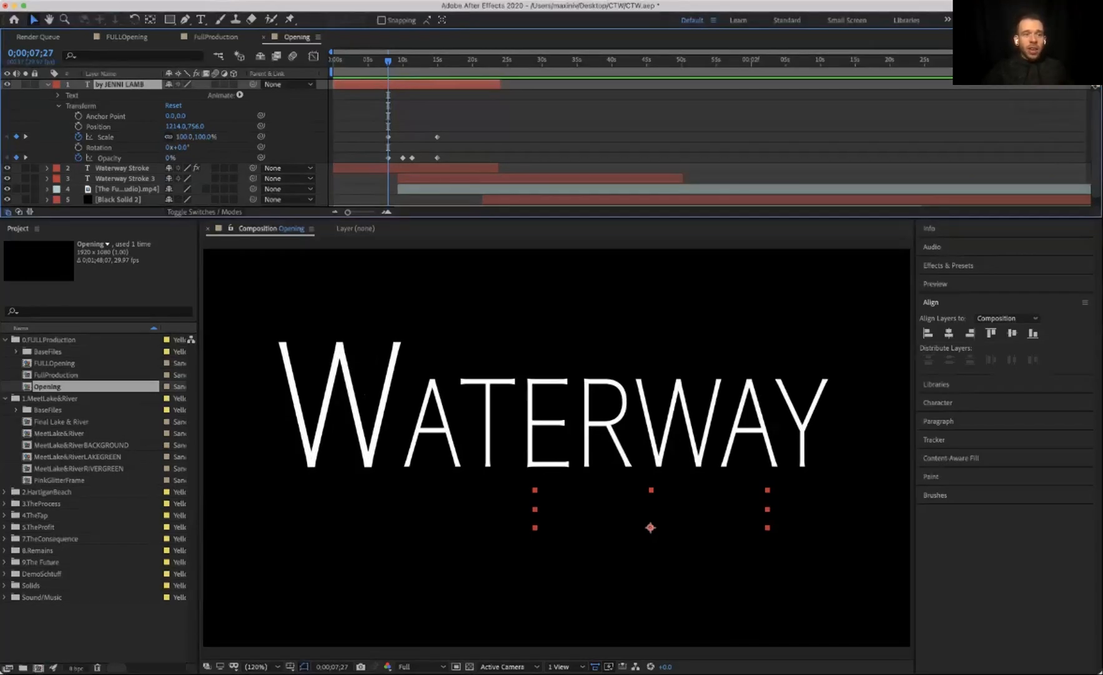
pyautogui.click(26, 157)
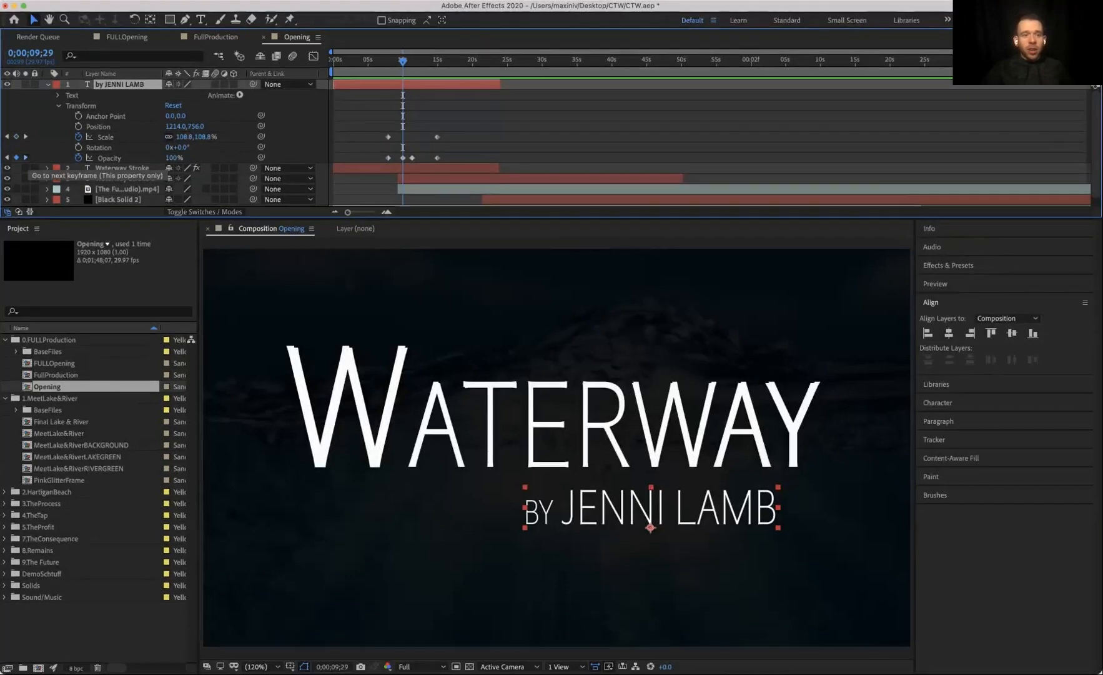
pyautogui.click(26, 158)
pyautogui.click(25, 158)
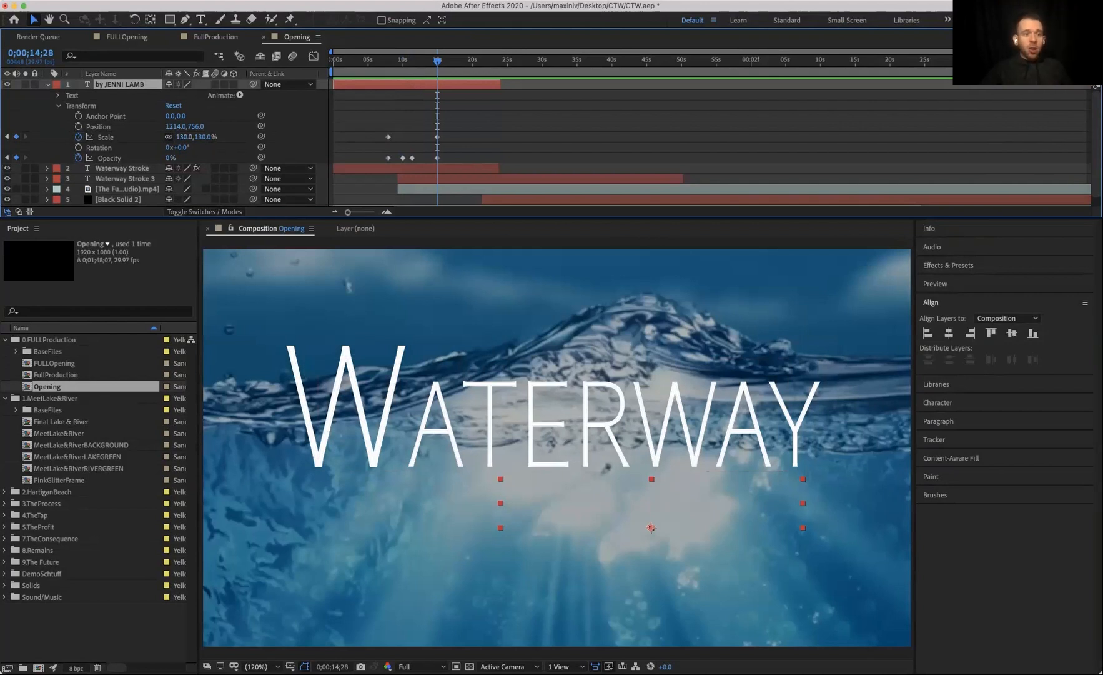
pyautogui.click(26, 84)
pyautogui.click(379, 61)
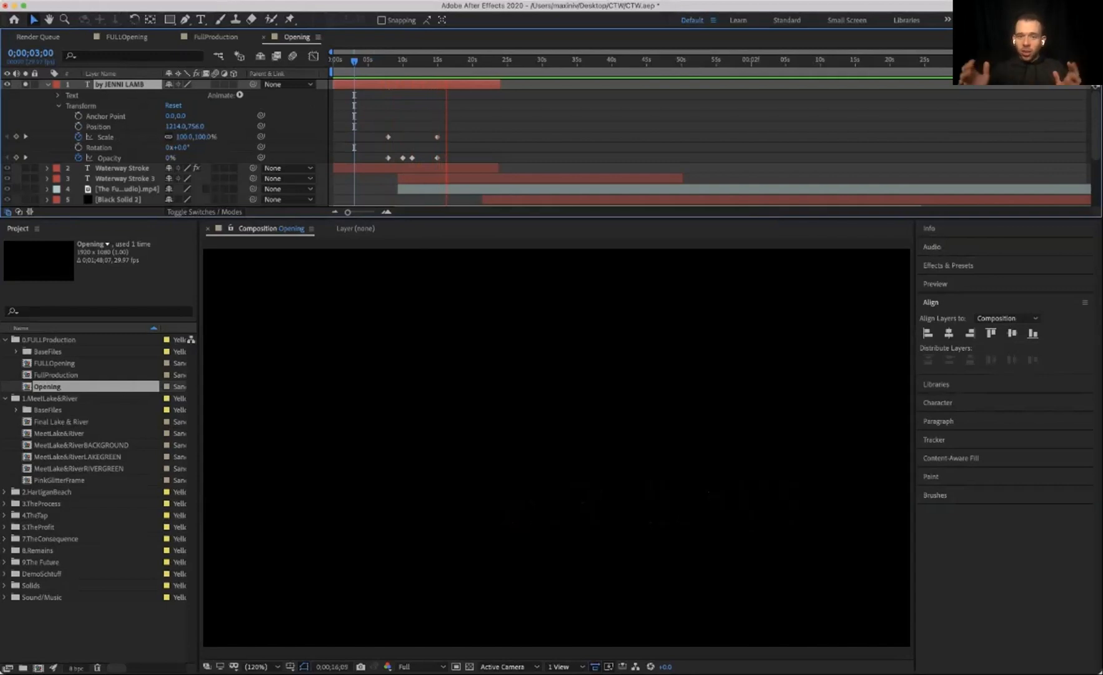
pyautogui.press('space')
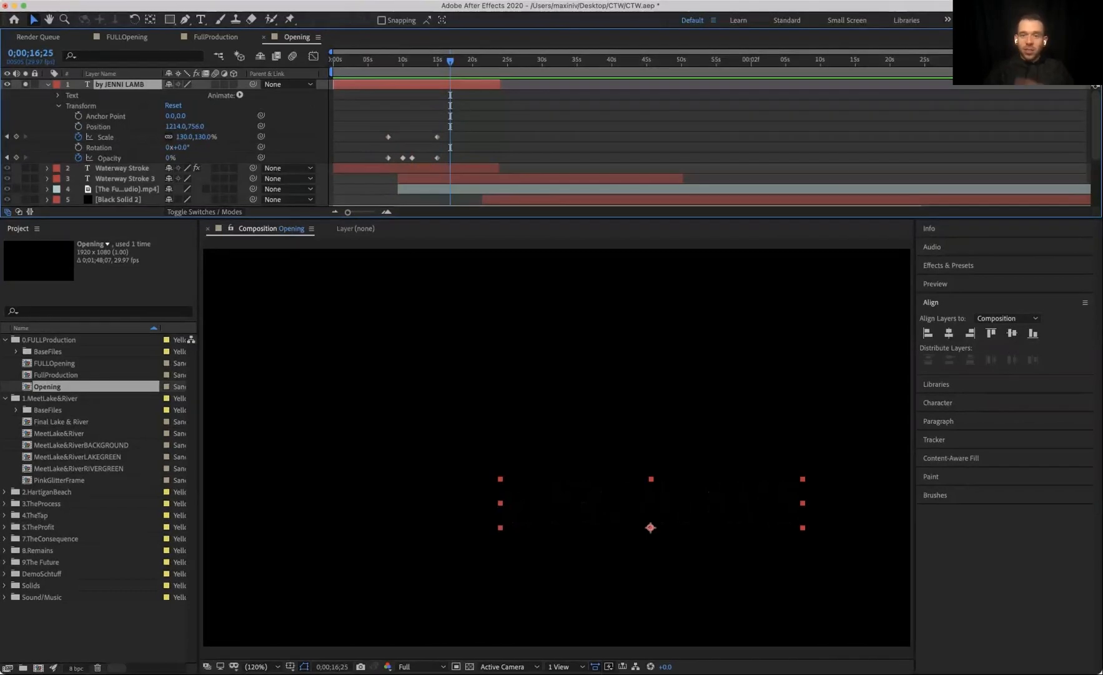
# Step: Try moving the by JENNI LAMB layer's final Scale and Opacity keyframes earlier and previewing the timing
pyautogui.moveTo(429, 111); pyautogui.dragTo(419, 158)
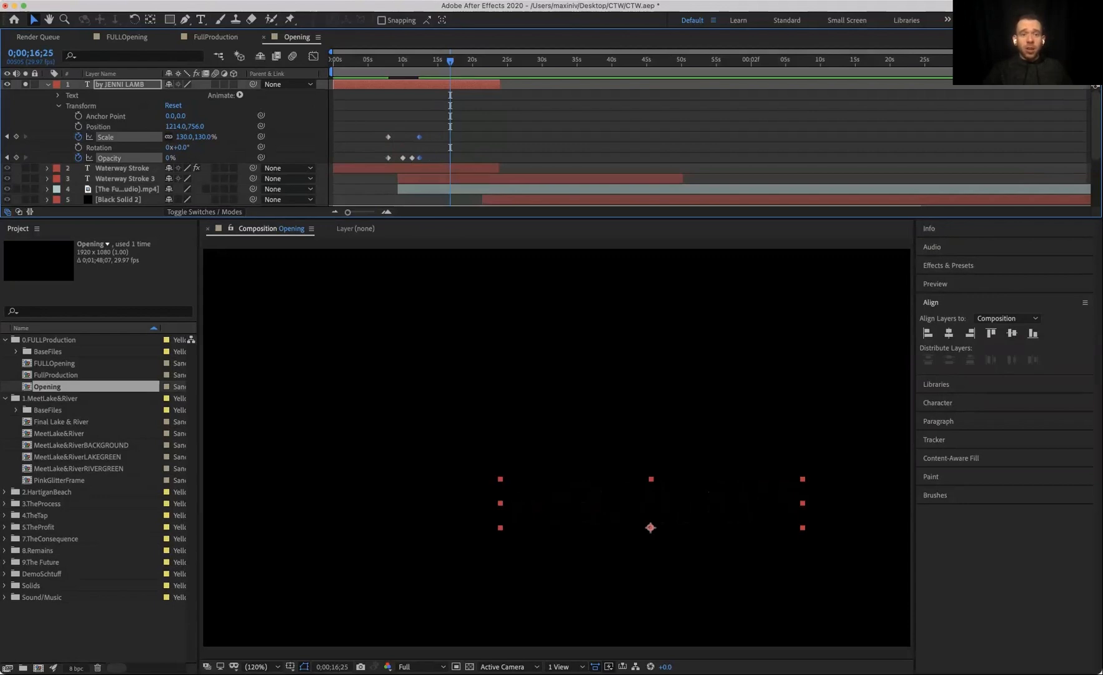
pyautogui.click(383, 60)
pyautogui.press('space')
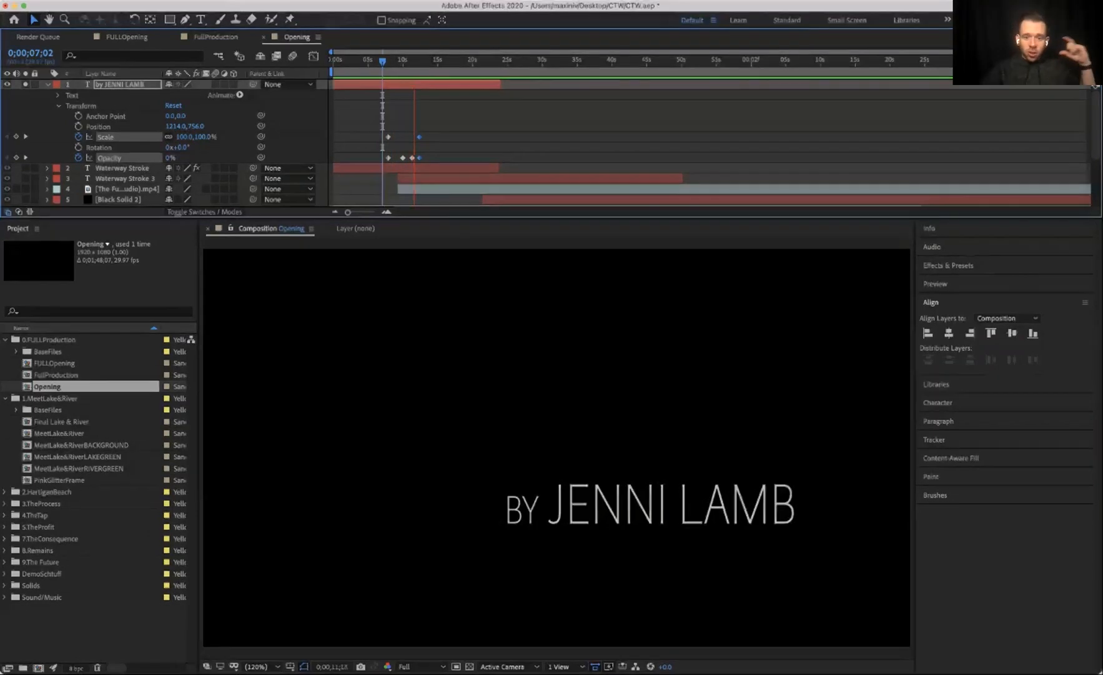
pyautogui.press('space')
pyautogui.moveTo(408, 126)
pyautogui.mouseDown()
pyautogui.moveTo(447, 159)
pyautogui.moveTo(410, 158)
pyautogui.moveTo(437, 158)
pyautogui.moveTo(428, 137)
pyautogui.moveTo(400, 137)
pyautogui.mouseUp()
pyautogui.click(450, 60)
pyautogui.click(455, 145)
pyautogui.click(383, 61)
pyautogui.press('space')
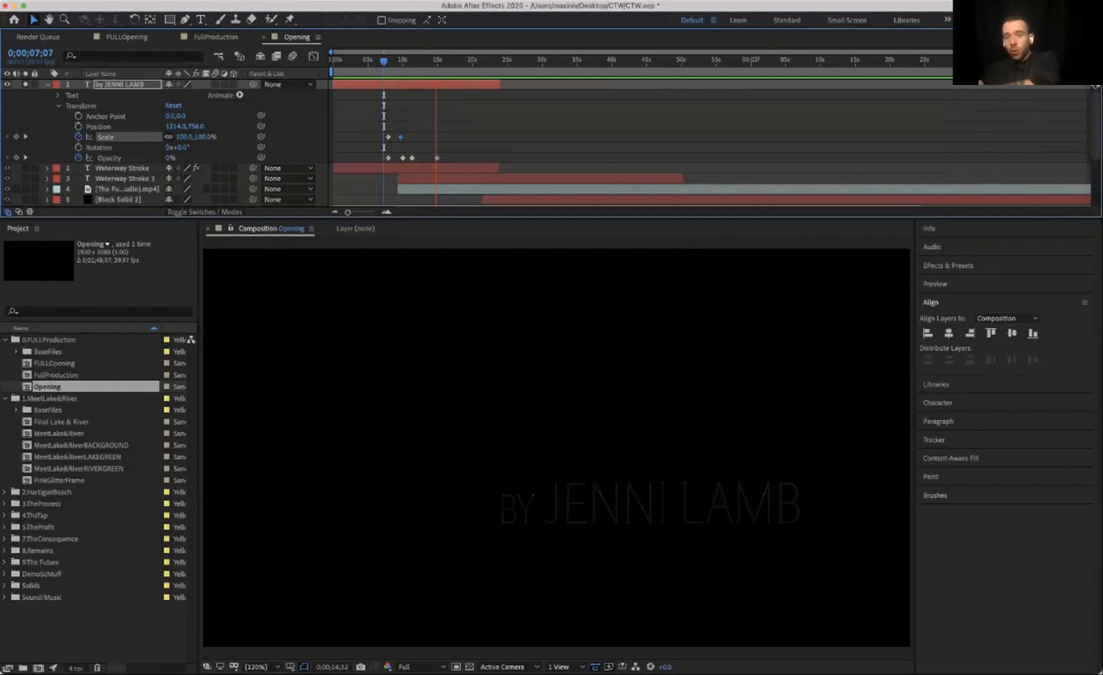
pyautogui.press('space')
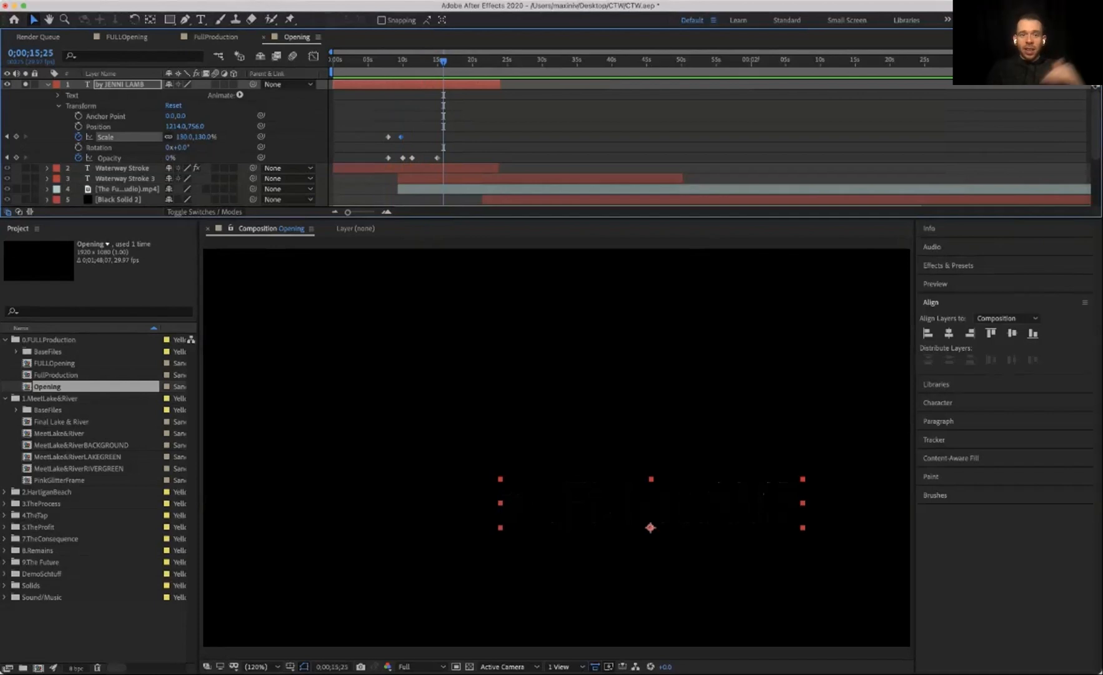
pyautogui.moveTo(401, 137); pyautogui.dragTo(437, 137)
pyautogui.moveTo(443, 61); pyautogui.dragTo(450, 61)
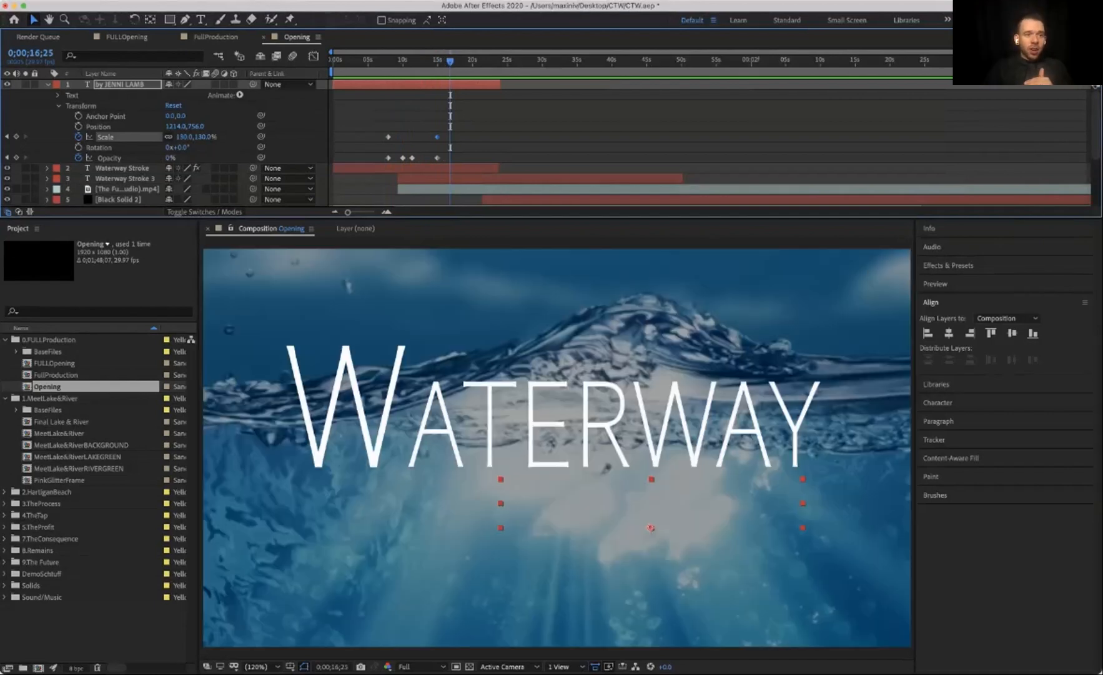
# Step: Expand the Waterway Stroke layer's Stroke effect properties and zoom the timeline in on its End keyframes
pyautogui.click(48, 84)
pyautogui.click(122, 95)
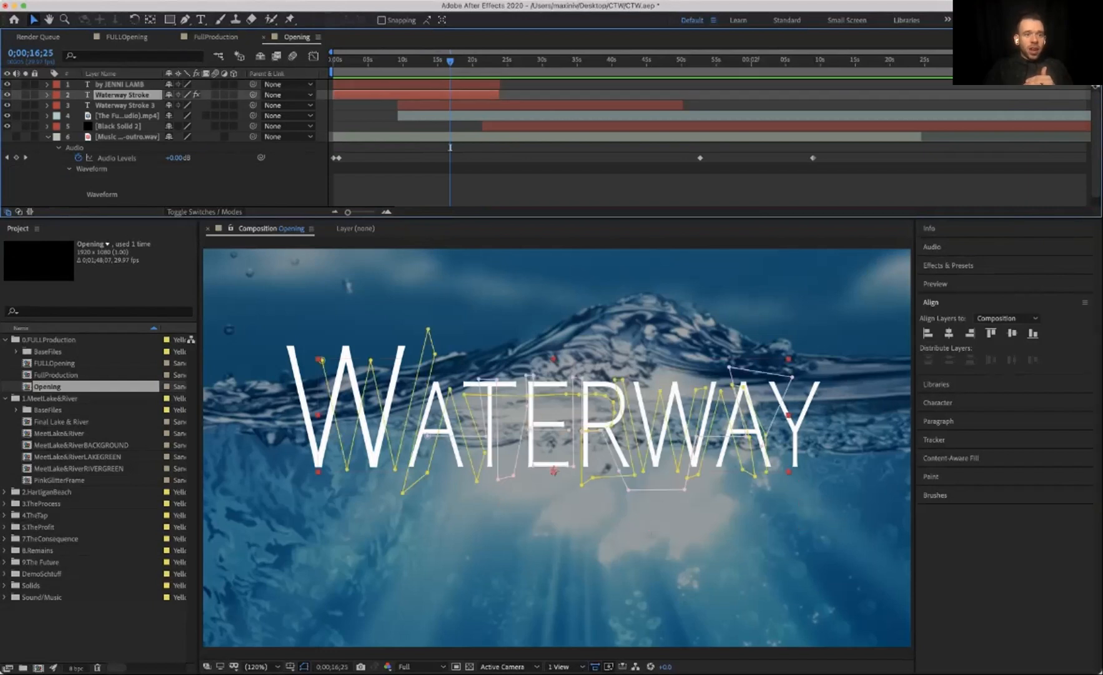
pyautogui.click(48, 95)
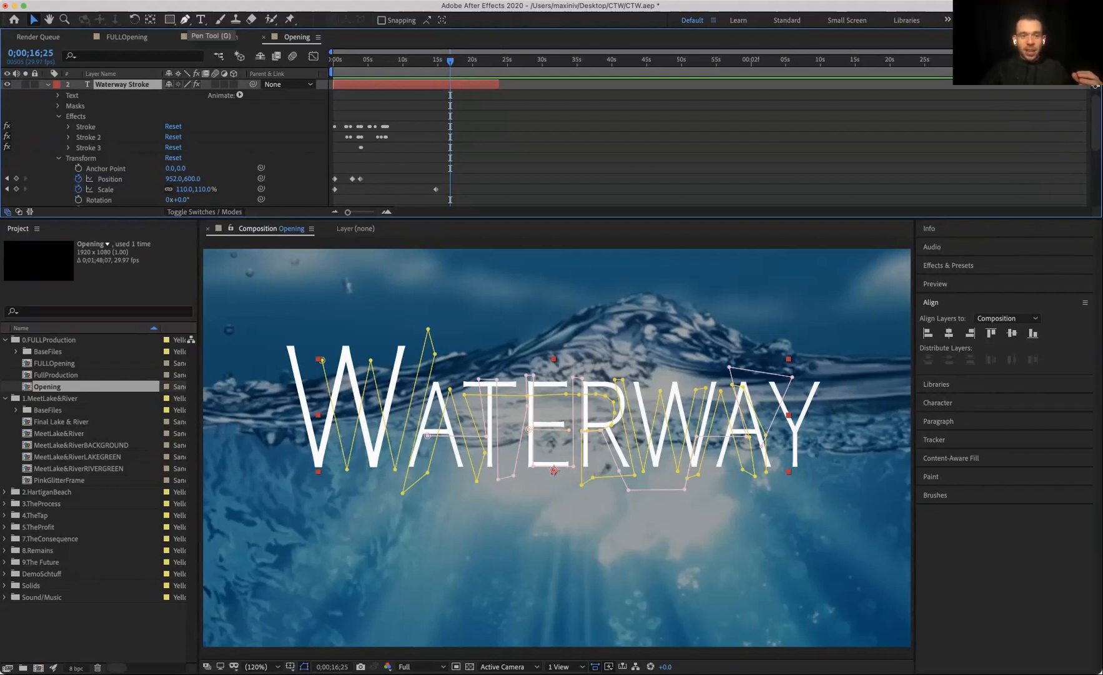
pyautogui.click(186, 19)
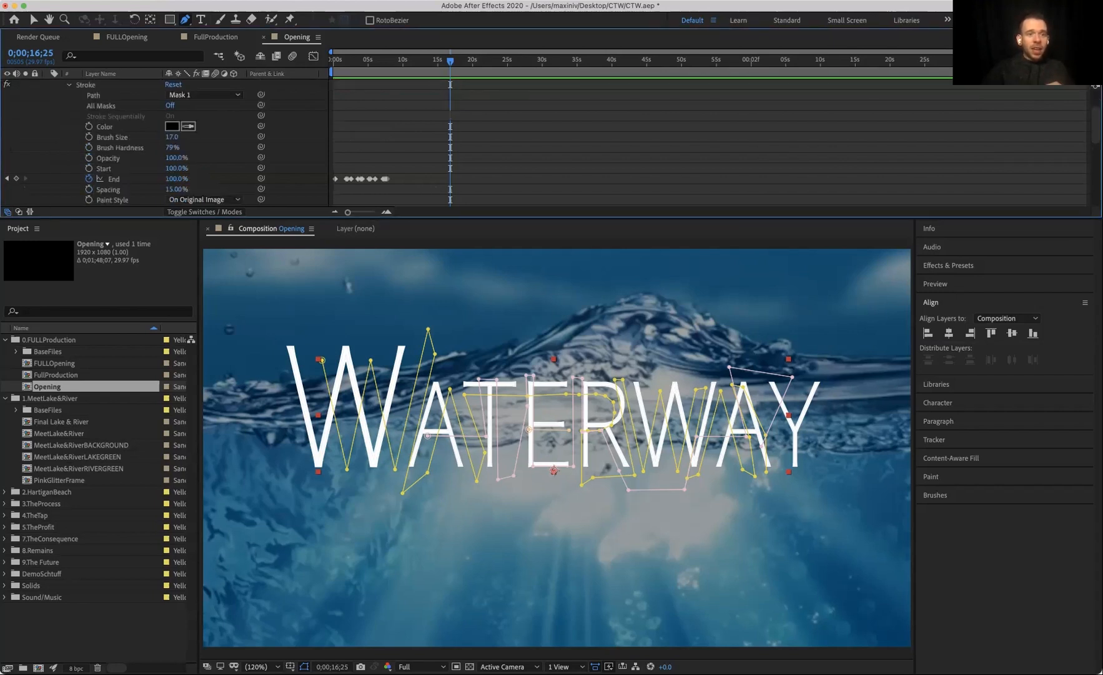
pyautogui.scroll(-1, 172, 137)
pyautogui.press('Home')
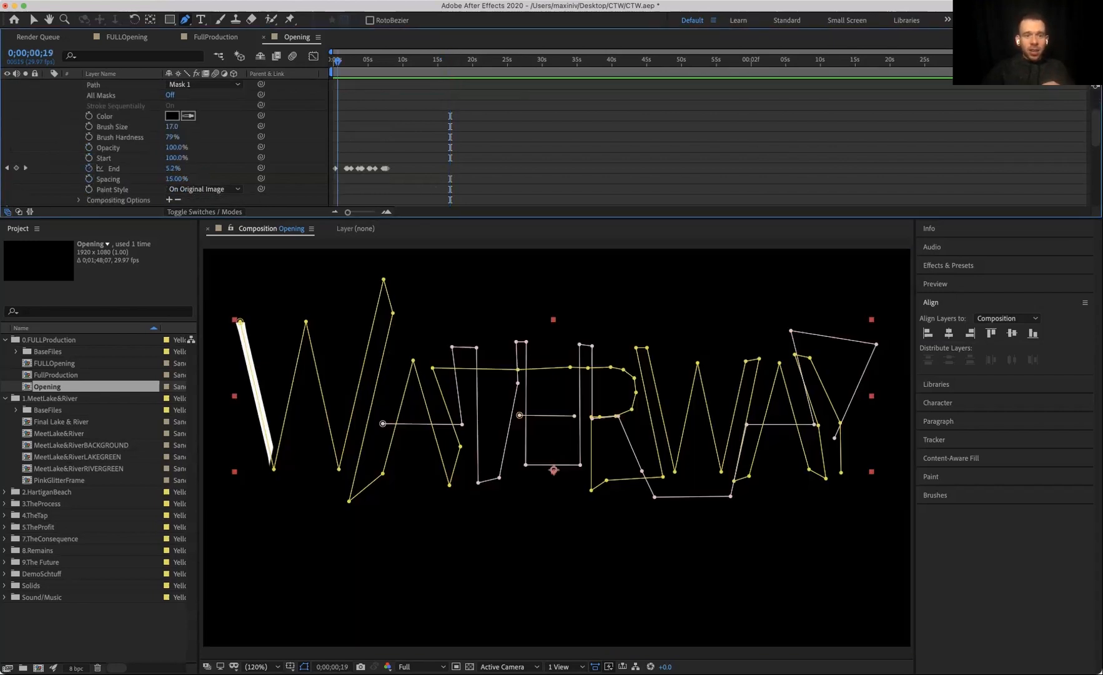
pyautogui.press('=')
pyautogui.press('=')
pyautogui.press('=')
pyautogui.press('=')
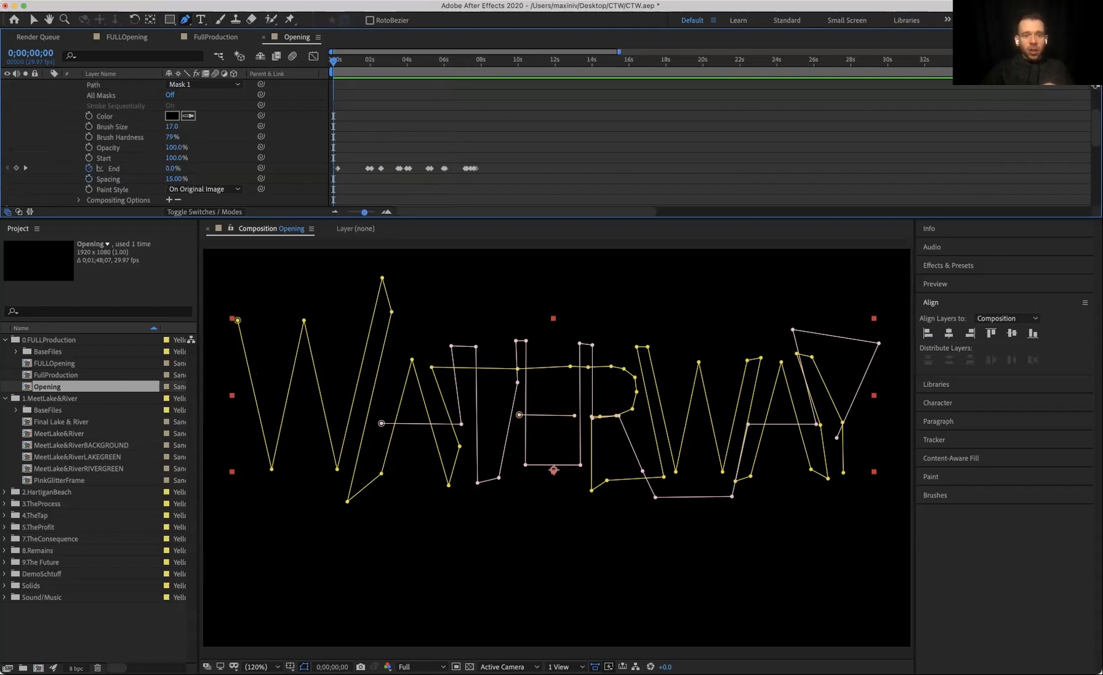
pyautogui.scroll(-2, 399, 147)
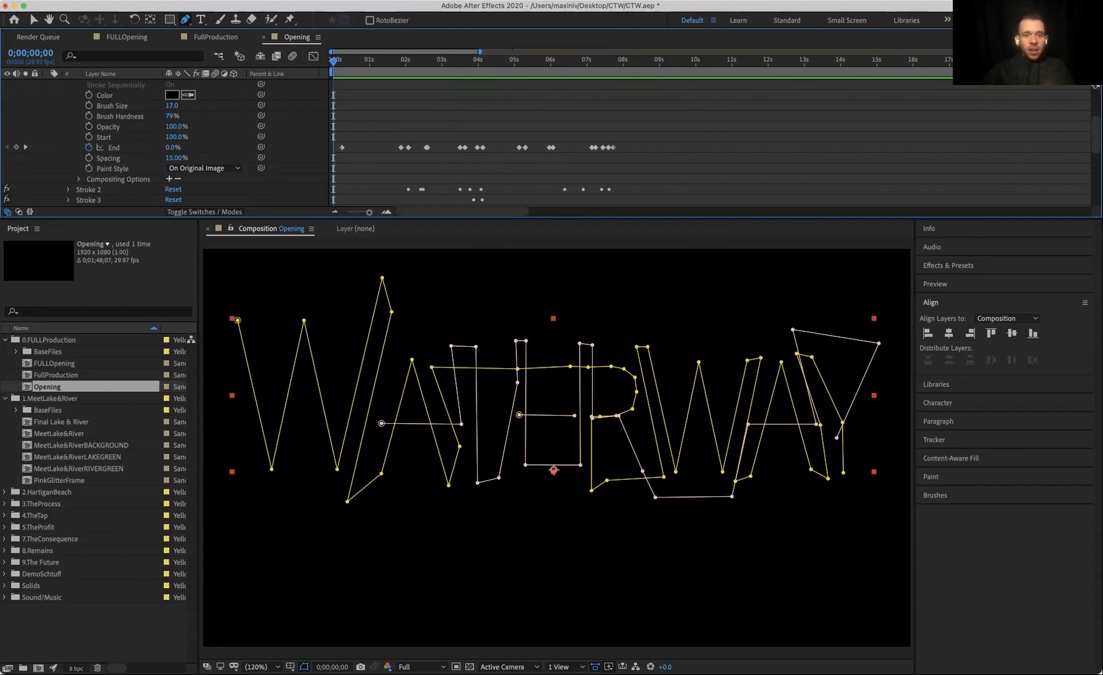
# Step: Try keyframing the Stroke End from 0% at 12;14 to 100% at 13;18, preview, then delete those keyframes
pyautogui.click(785, 61)
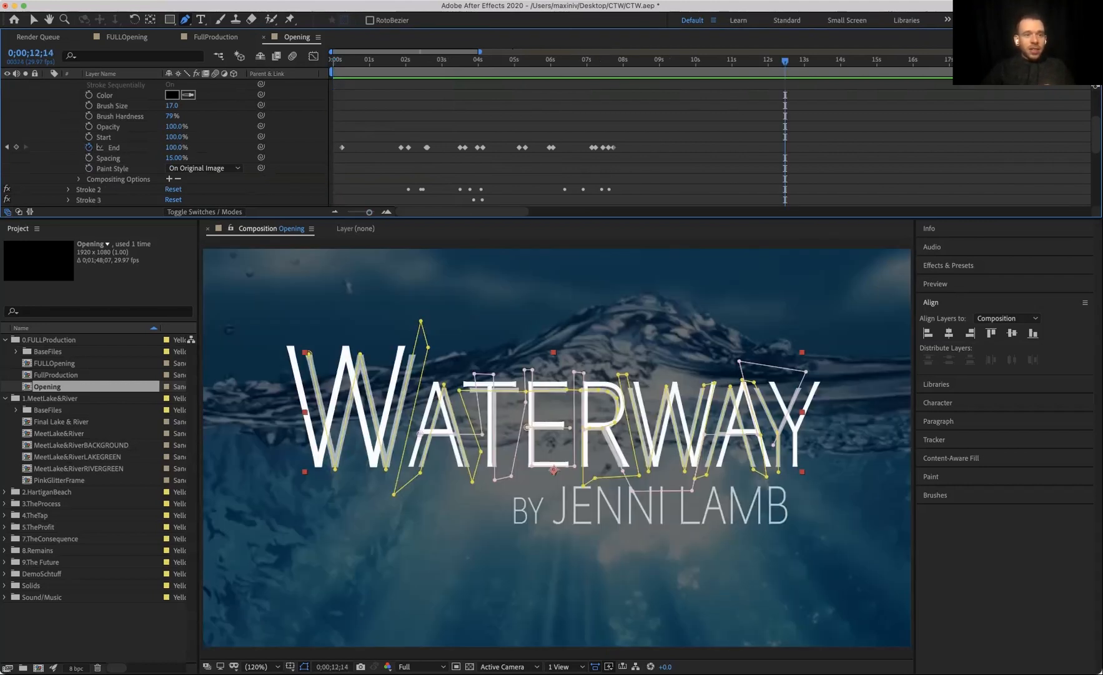
pyautogui.moveTo(176, 148); pyautogui.dragTo(114, 147)
pyautogui.scroll(5, 125, 147)
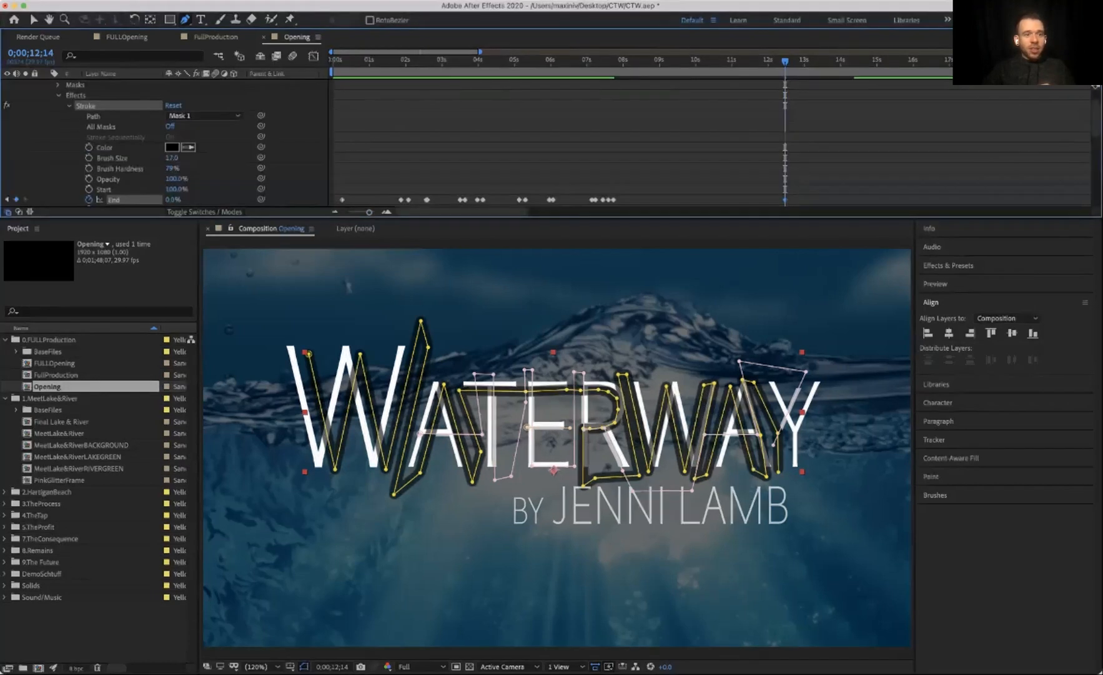
pyautogui.scroll(3, 125, 147)
pyautogui.click(25, 95)
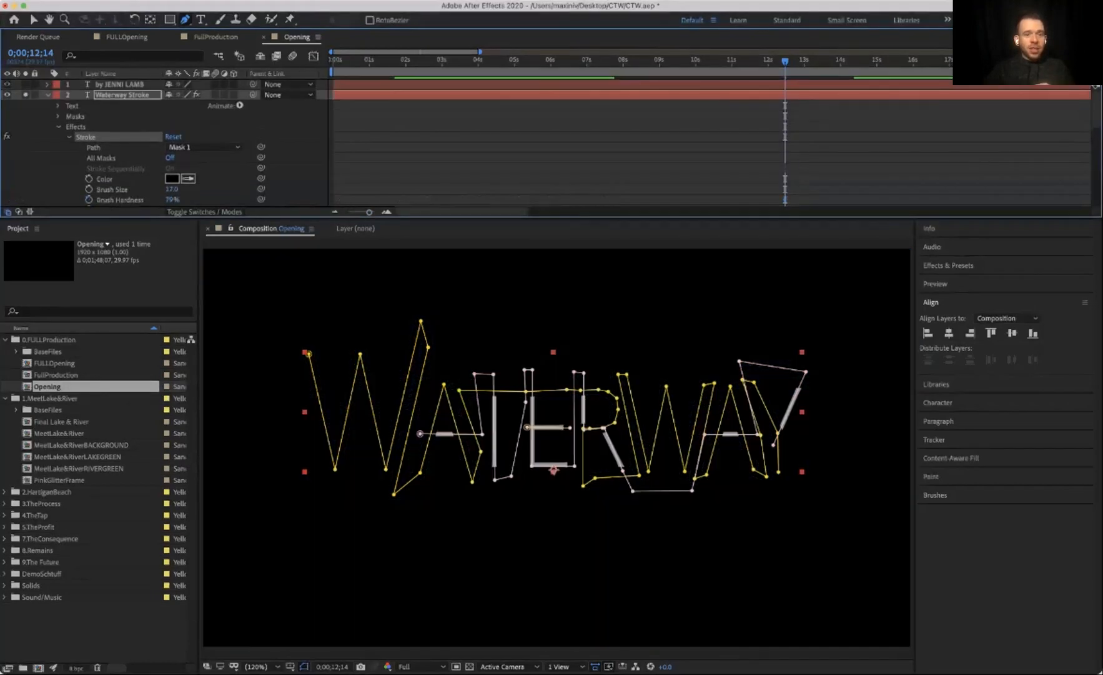
pyautogui.scroll(-6, 125, 144)
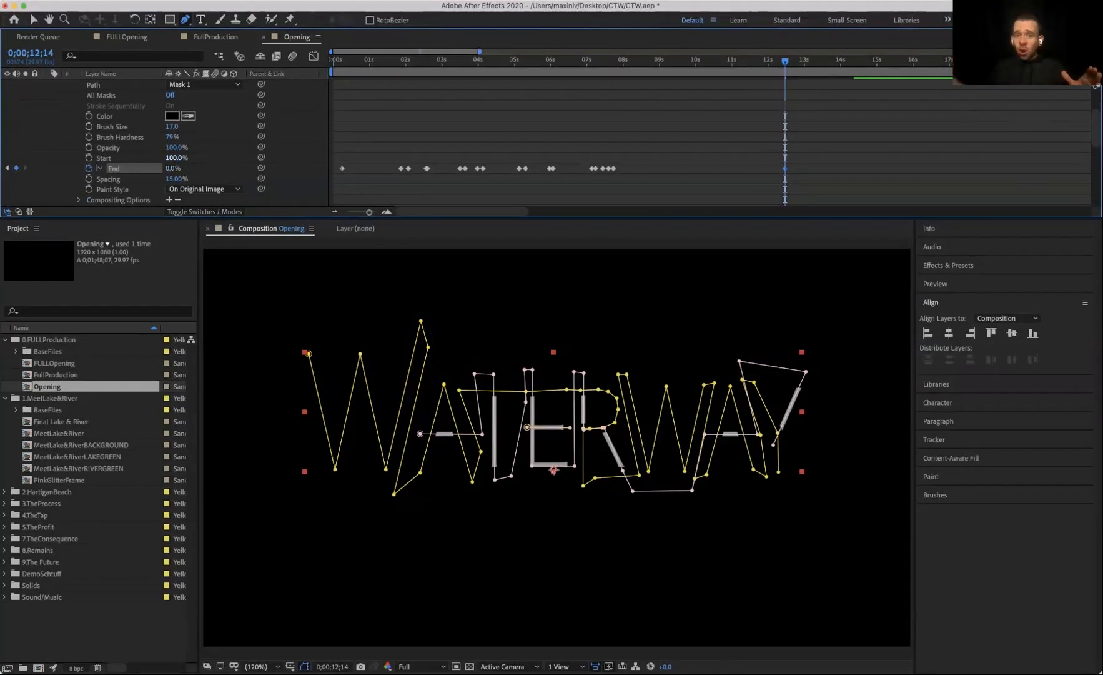
pyautogui.click(827, 60)
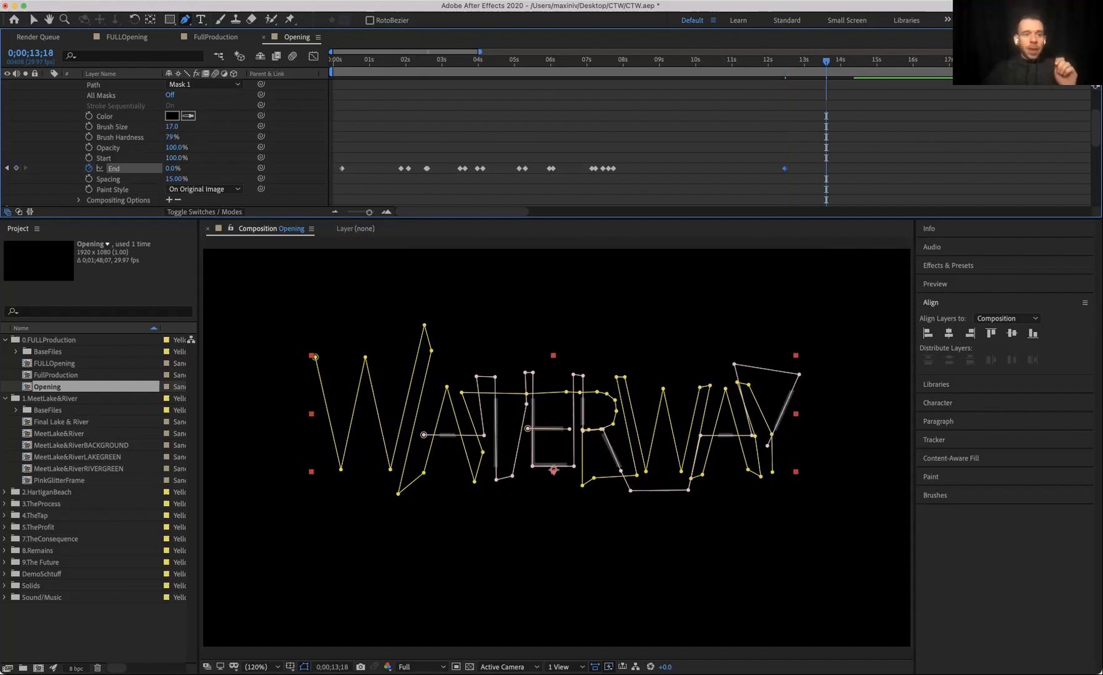
pyautogui.moveTo(172, 168); pyautogui.dragTo(234, 169)
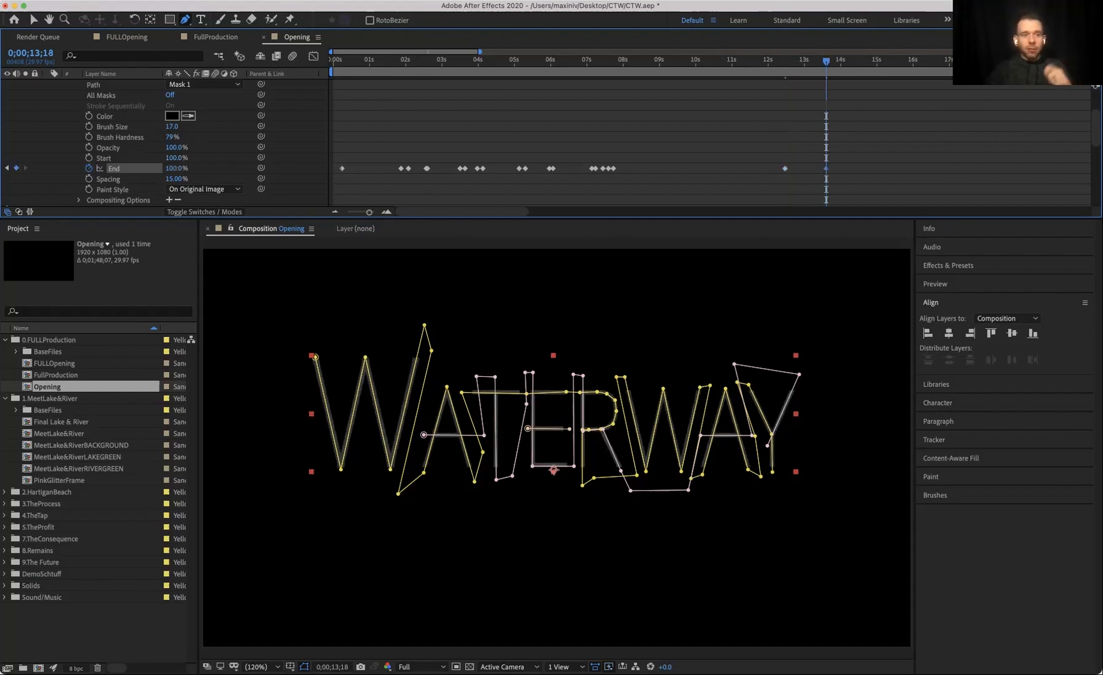
pyautogui.press('j')
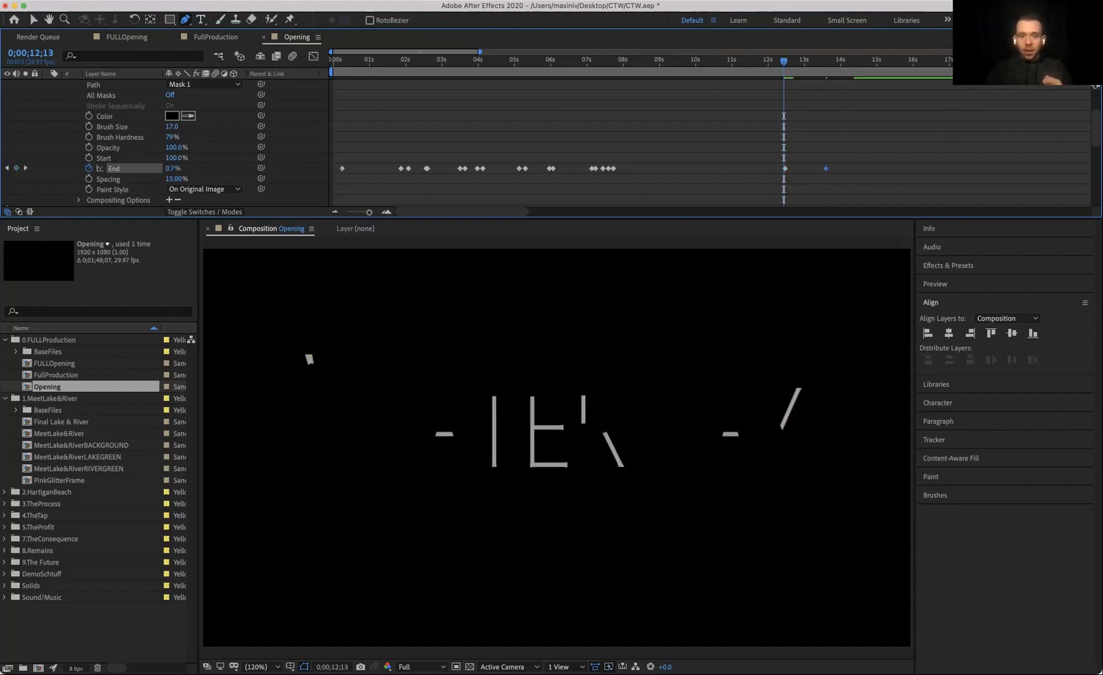
pyautogui.press('space')
pyautogui.press('space')
pyautogui.moveTo(785, 61)
pyautogui.mouseDown()
pyautogui.moveTo(839, 61)
pyautogui.moveTo(761, 61)
pyautogui.moveTo(806, 61)
pyautogui.moveTo(786, 61)
pyautogui.mouseUp()
pyautogui.moveTo(871, 160); pyautogui.dragTo(778, 171)
pyautogui.press('Delete')
# Step: Step through the Waterway Stroke's End keyframes at the start of the timeline to examine the write-on animation
pyautogui.click(347, 60)
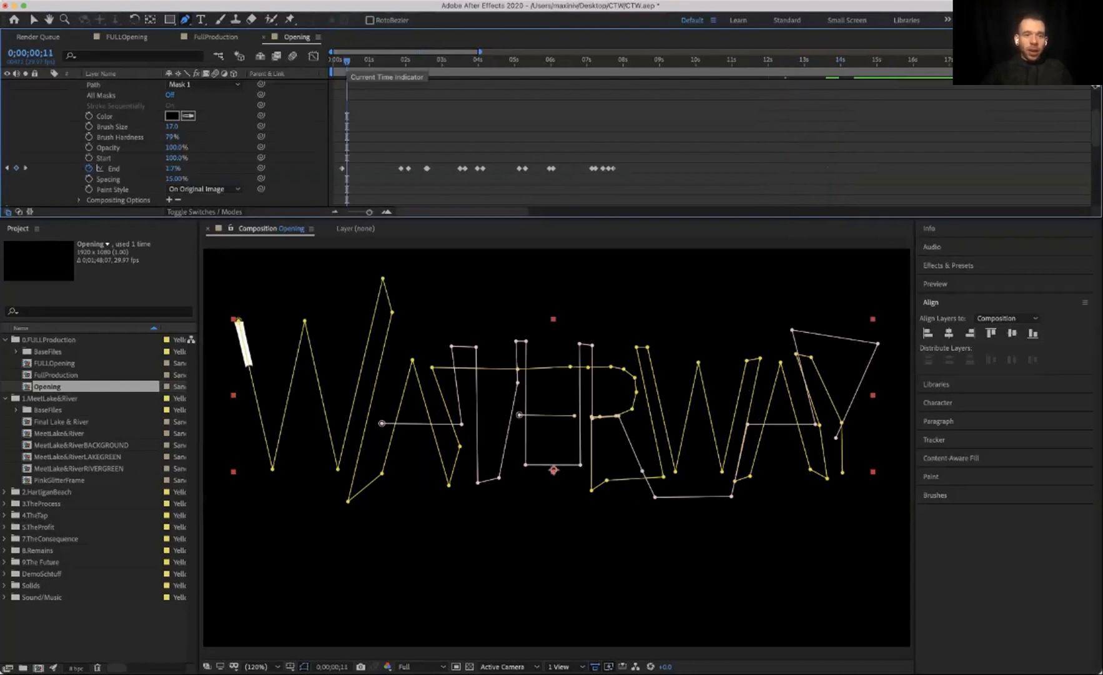
pyautogui.moveTo(347, 63); pyautogui.dragTo(343, 62)
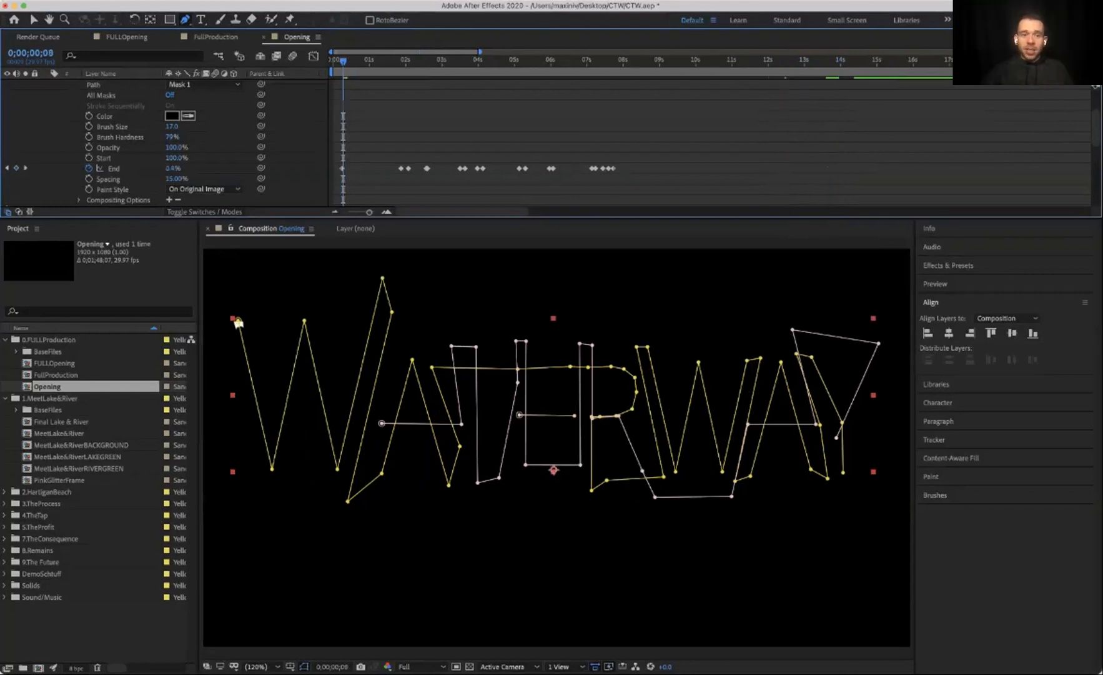
pyautogui.click(8, 169)
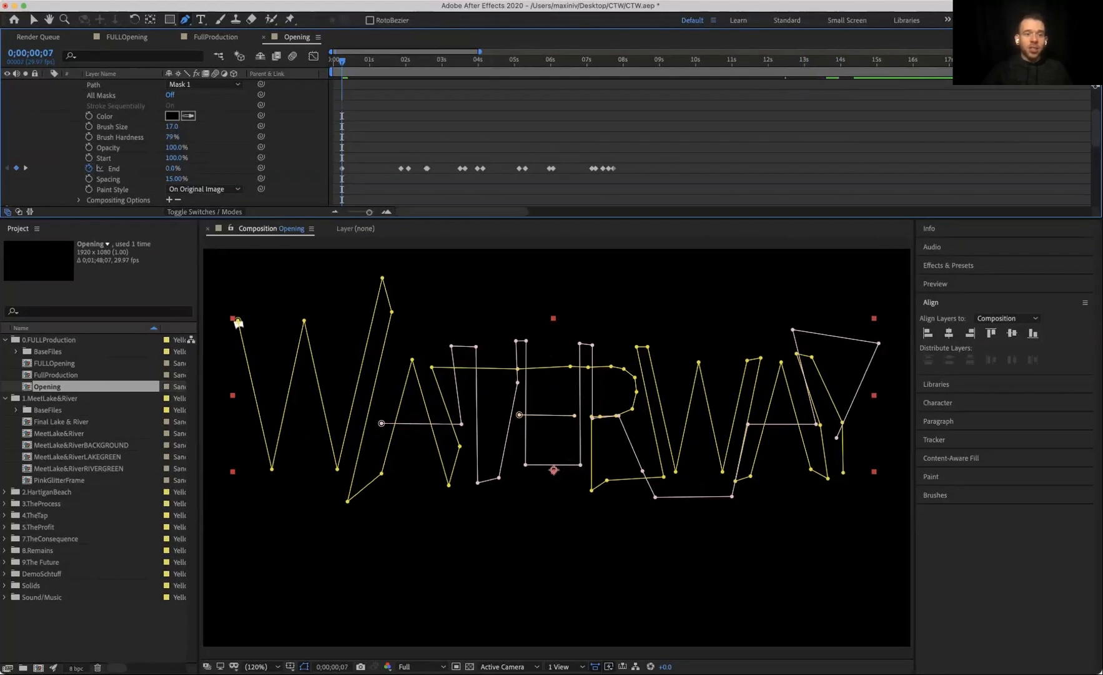
pyautogui.click(25, 169)
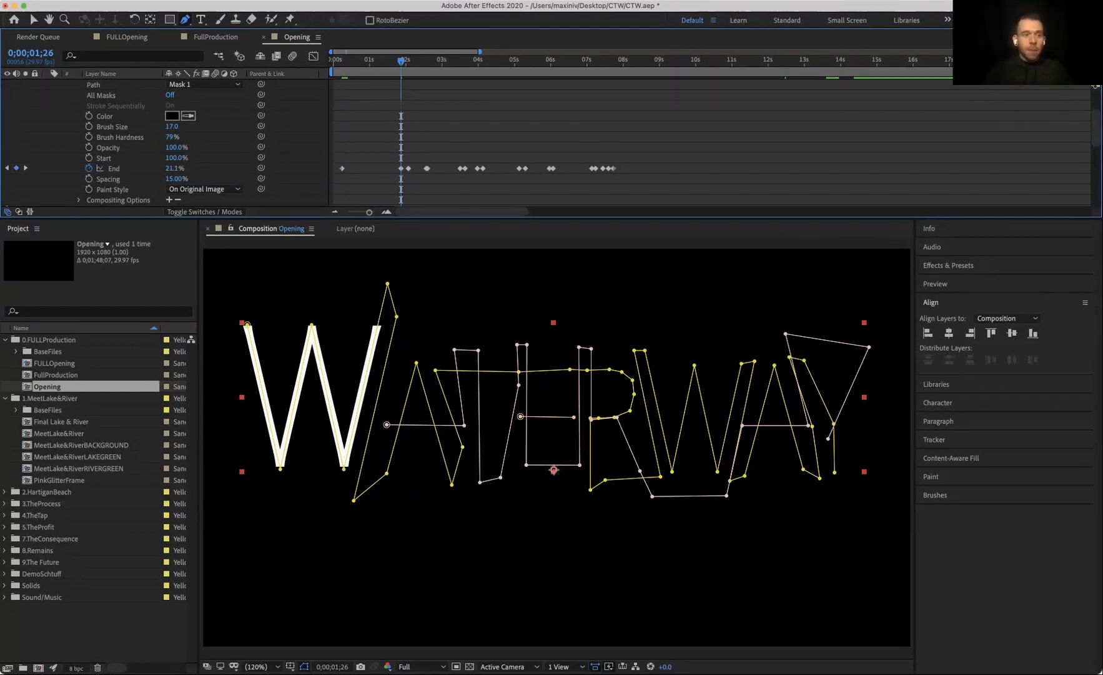
pyautogui.click(25, 168)
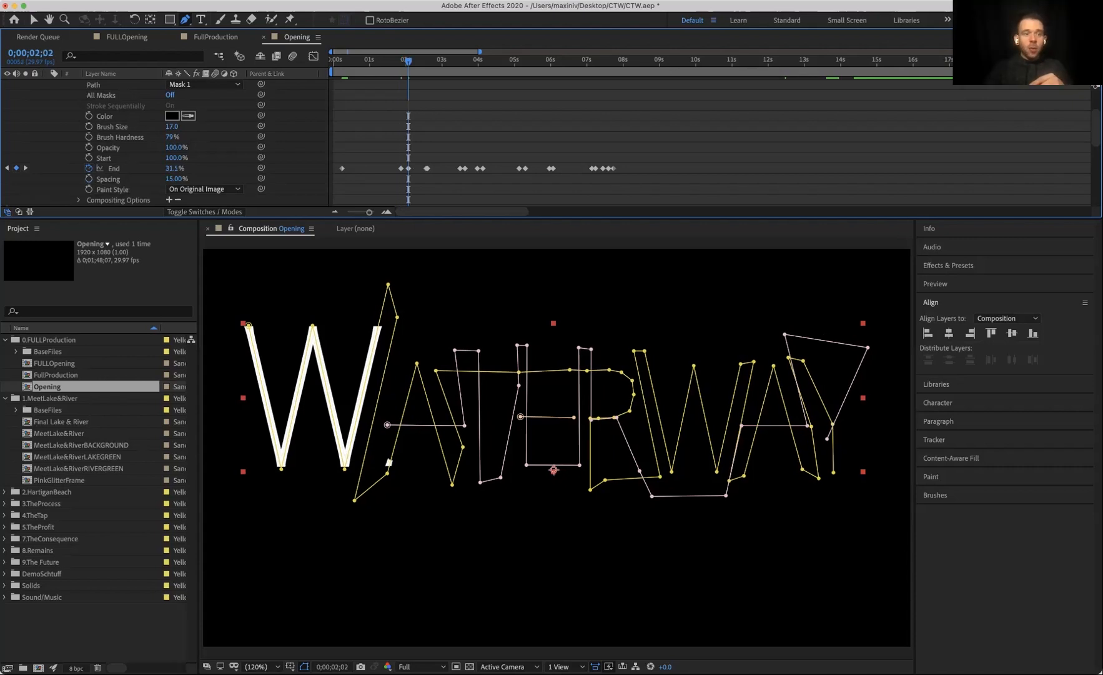
pyautogui.click(7, 168)
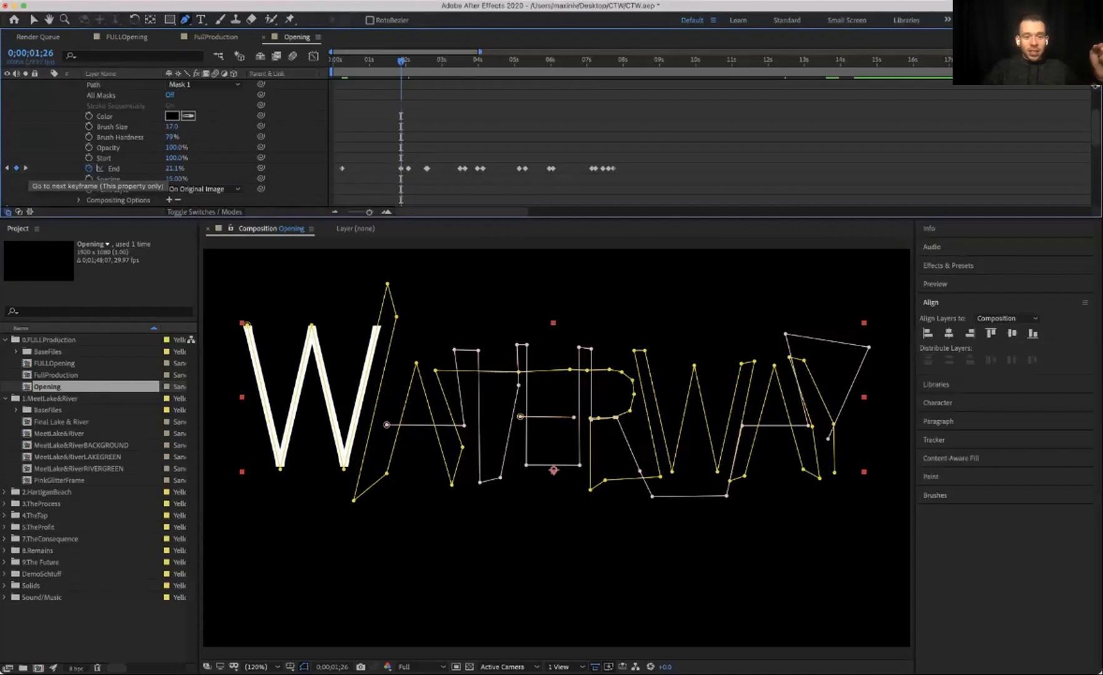
pyautogui.click(25, 167)
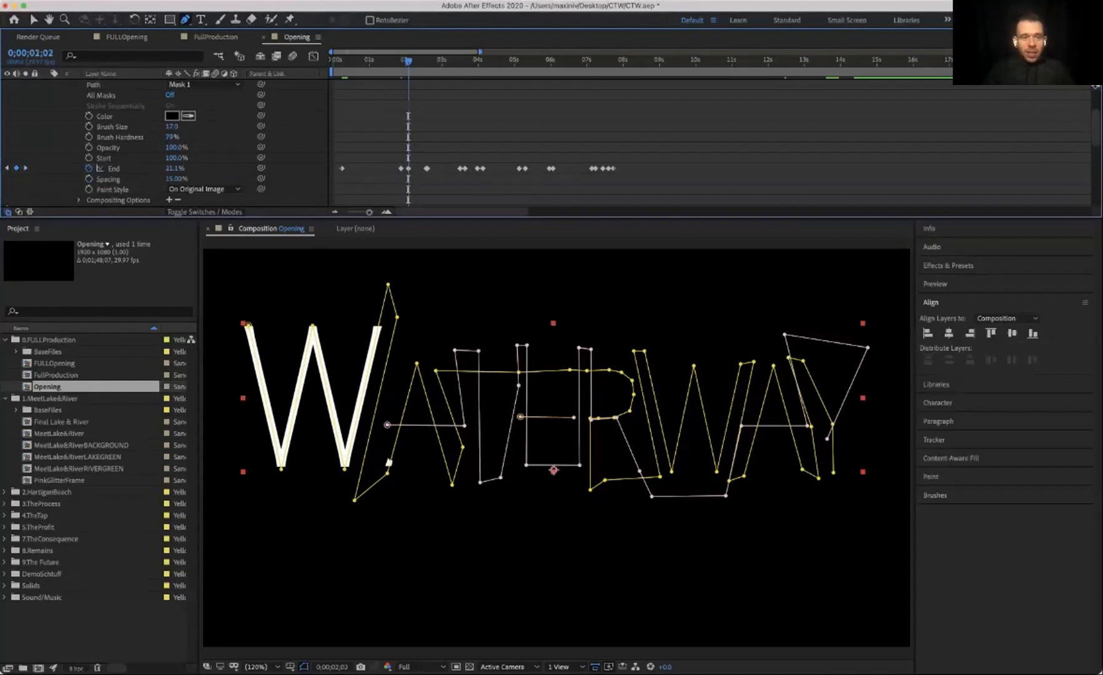
pyautogui.press('j')
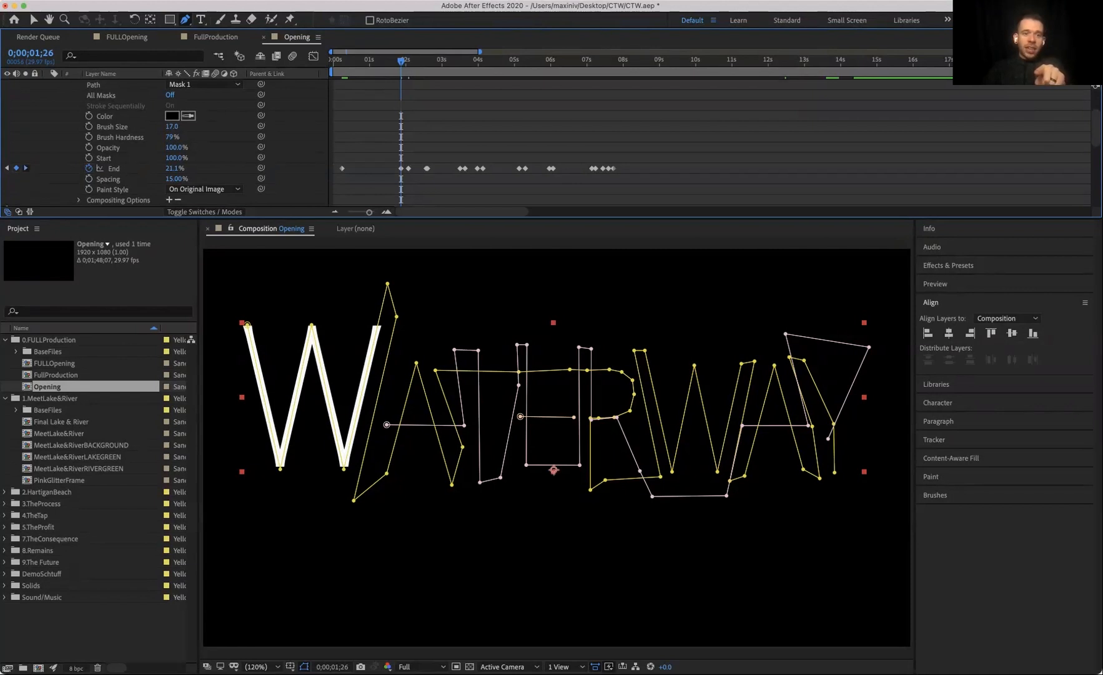
pyautogui.press('k')
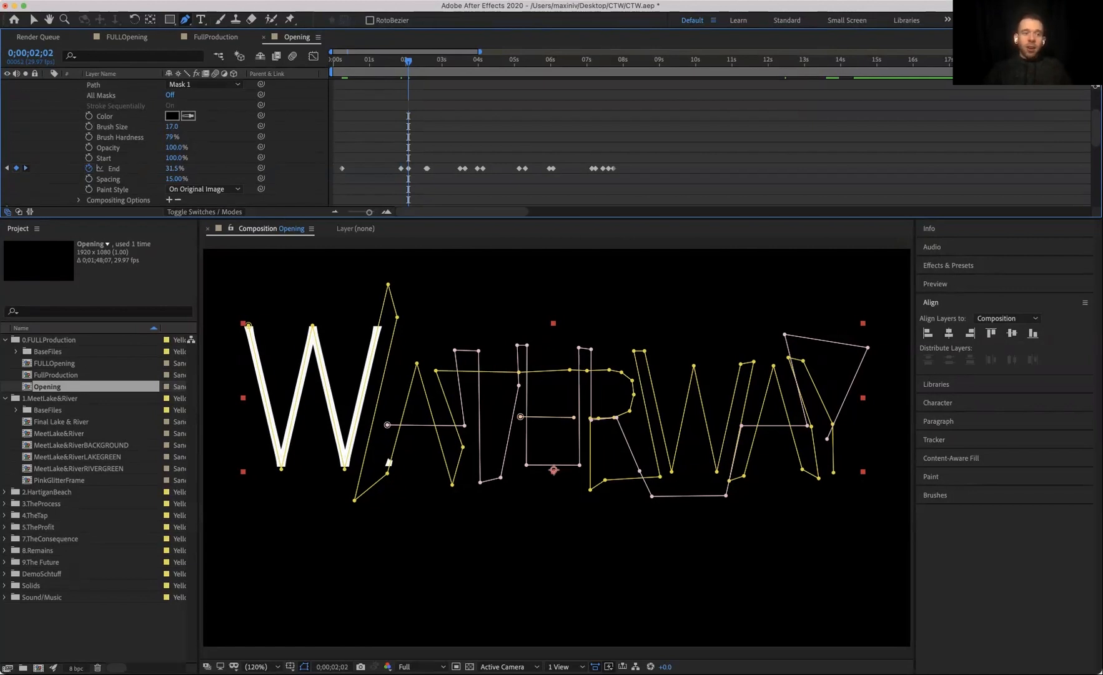
pyautogui.press('k')
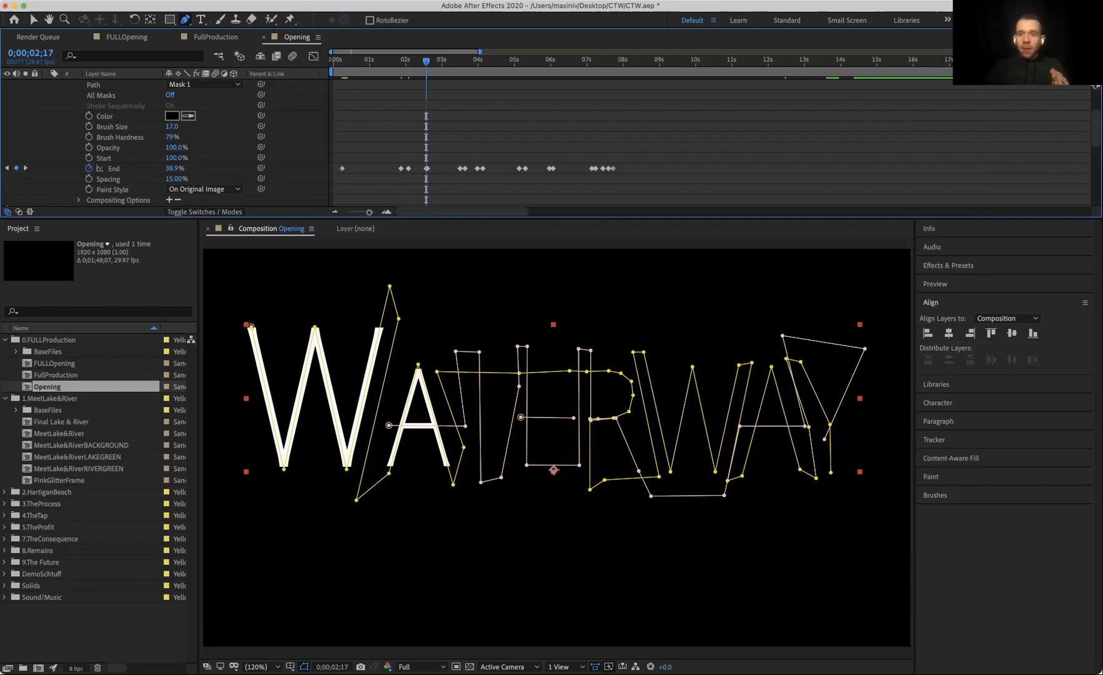
# Step: Set the Waterway Stroke's Stroke End to 0% at 12;04
pyautogui.click(773, 61)
pyautogui.click(177, 168)
pyautogui.write('0')
pyautogui.press('Return')
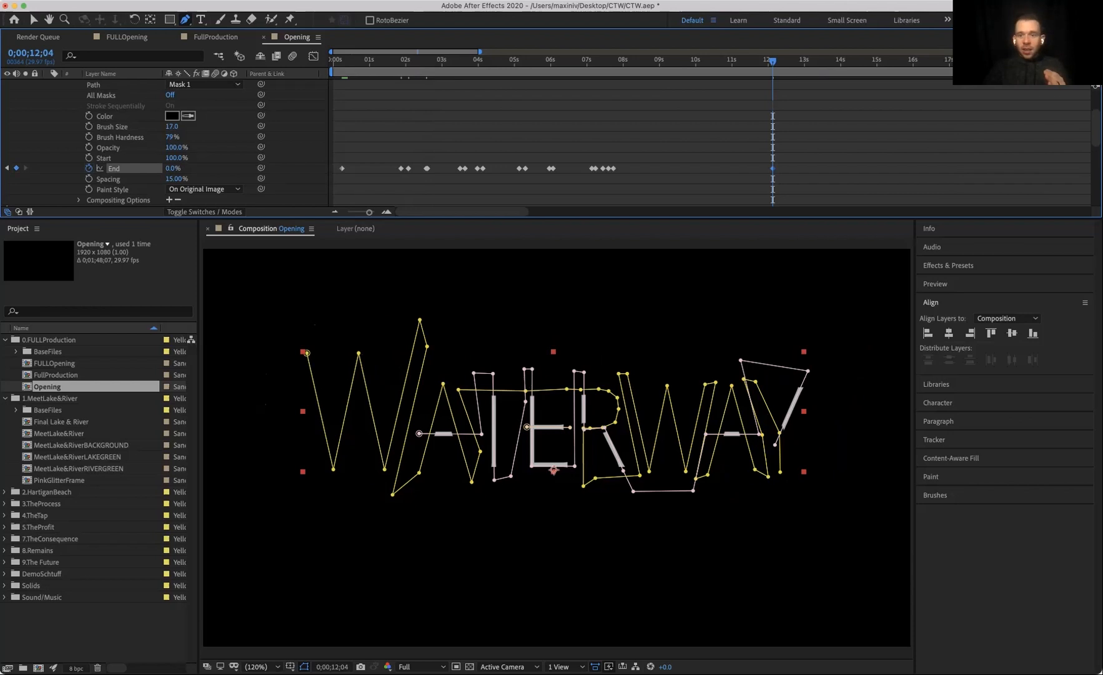
# Step: Scrub the Stroke End up at 15;21 to add a closing keyframe, and preview the write-on from 13;20
pyautogui.click(834, 61)
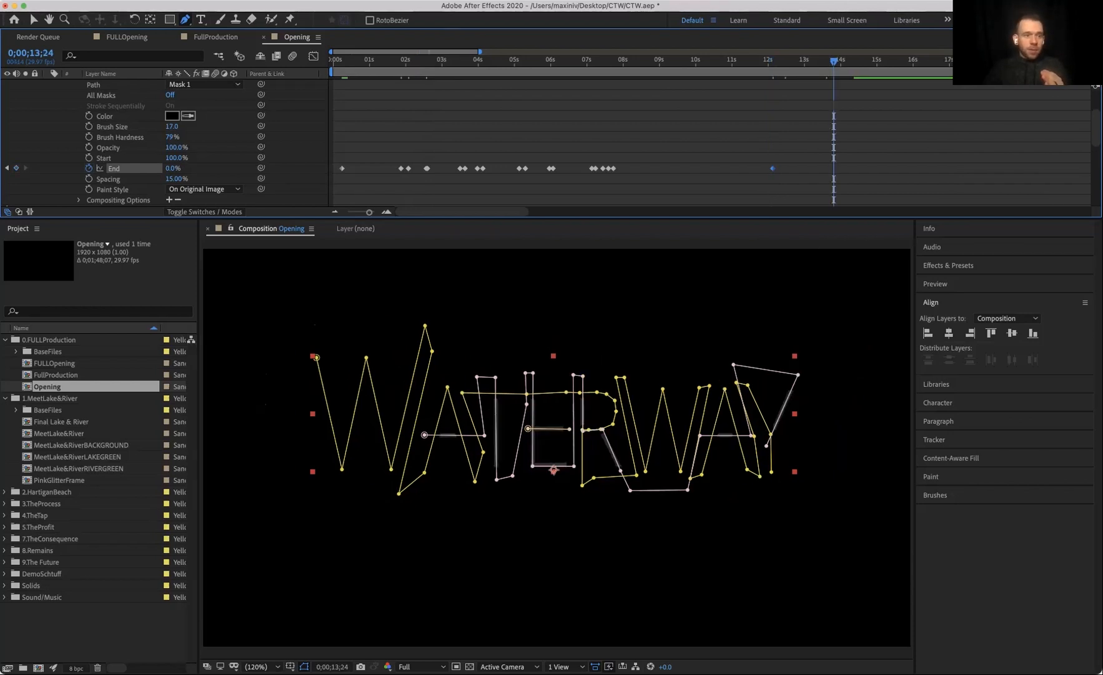
pyautogui.click(902, 61)
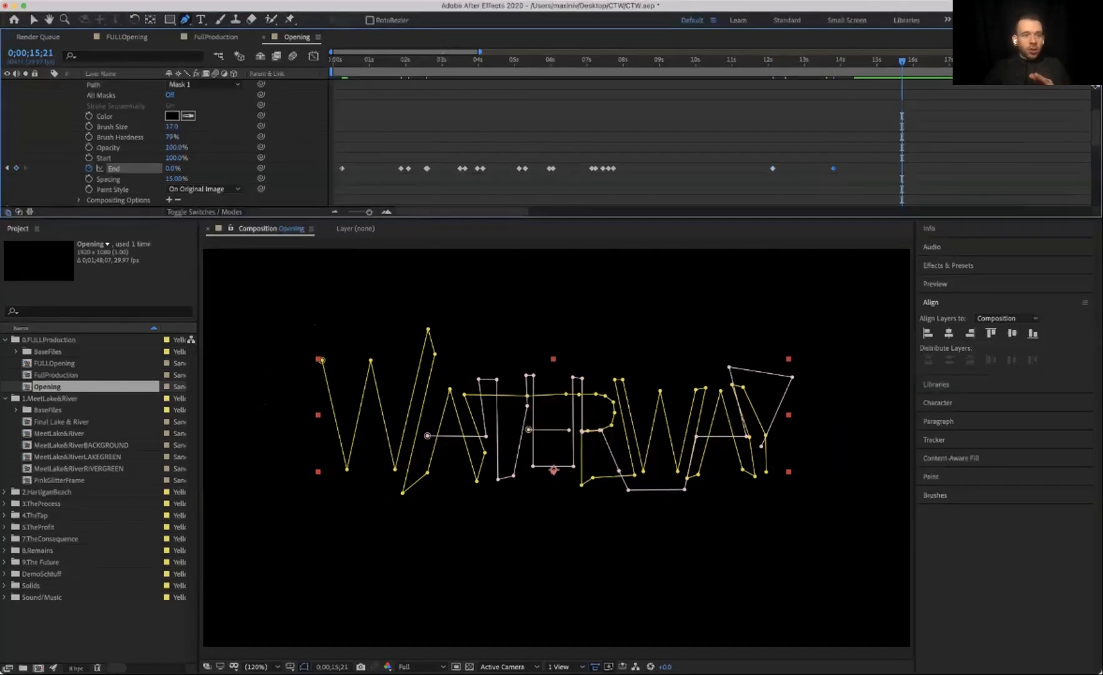
pyautogui.moveTo(172, 168); pyautogui.dragTo(234, 168)
pyautogui.click(829, 61)
pyautogui.press('space')
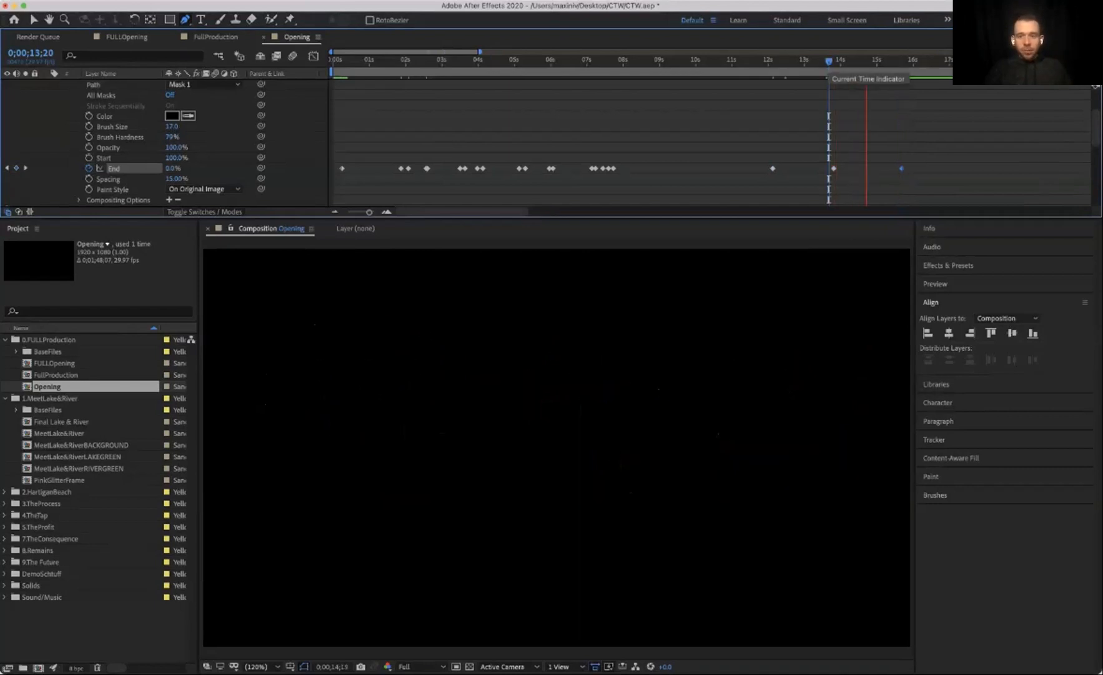
pyautogui.press('space')
# Step: Duplicate the Waterway Stroke layer
pyautogui.scroll(-3, 162, 144)
pyautogui.scroll(-2, 163, 144)
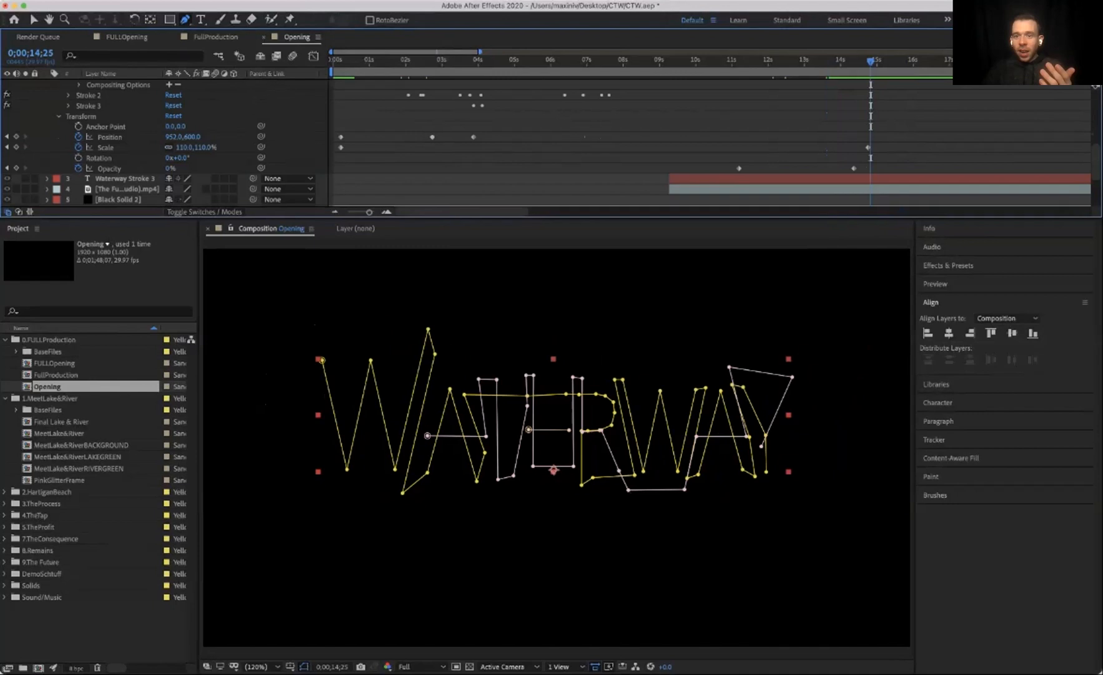
pyautogui.scroll(5, 162, 143)
pyautogui.scroll(3, 162, 143)
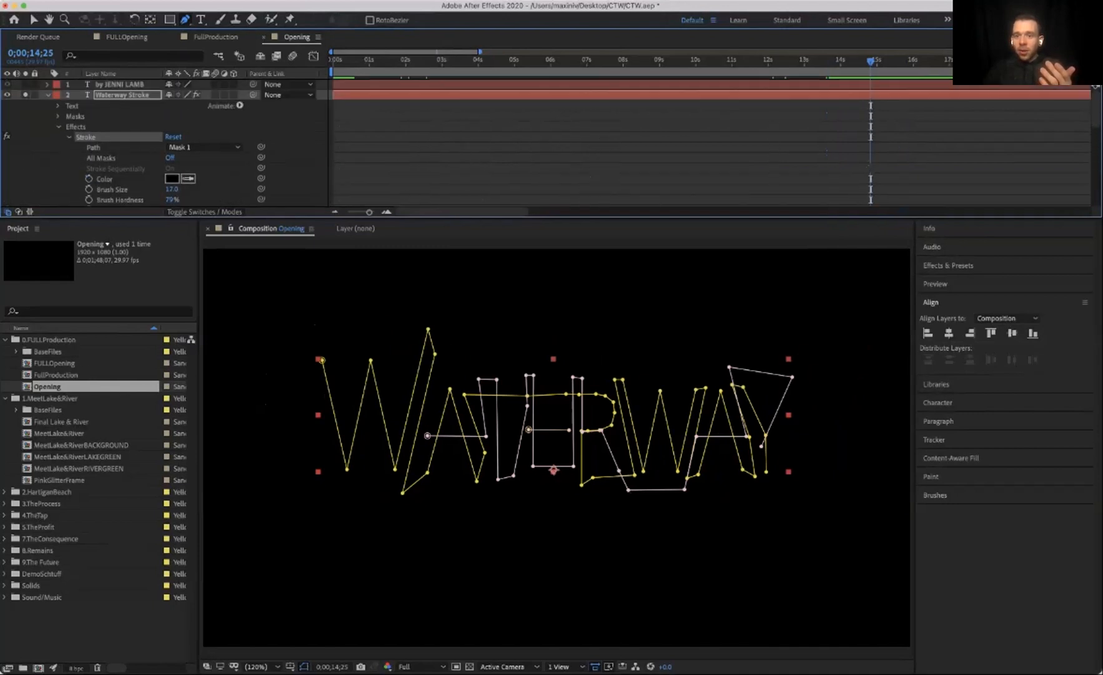
pyautogui.press('super+shift+a')
pyautogui.click(122, 95)
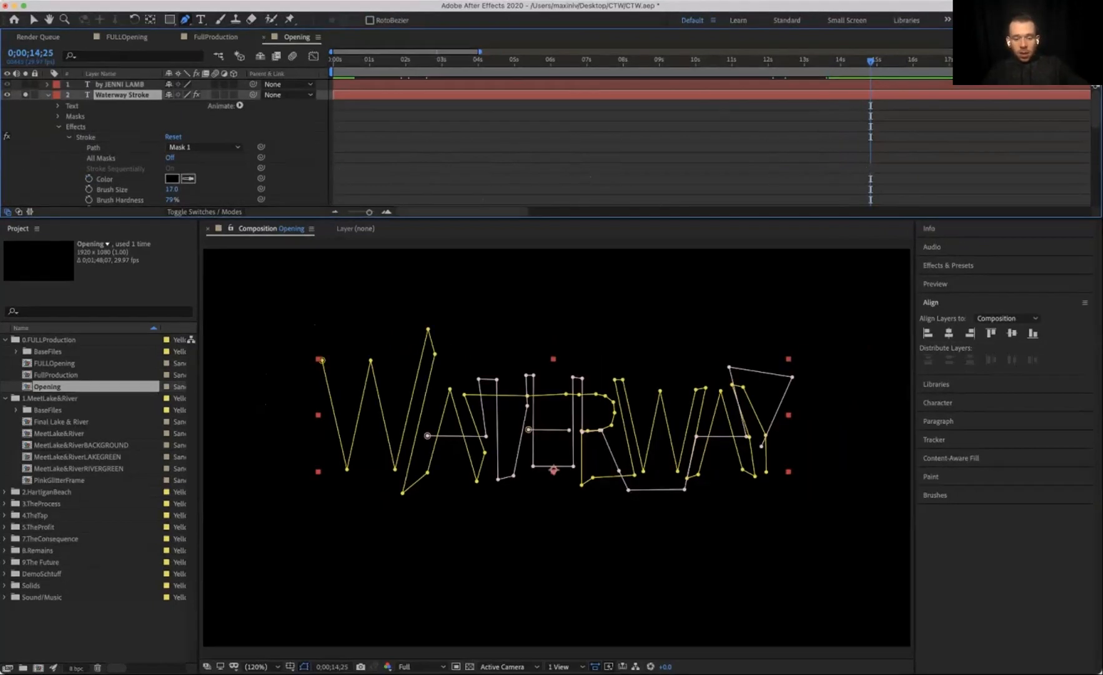
pyautogui.press('super+d')
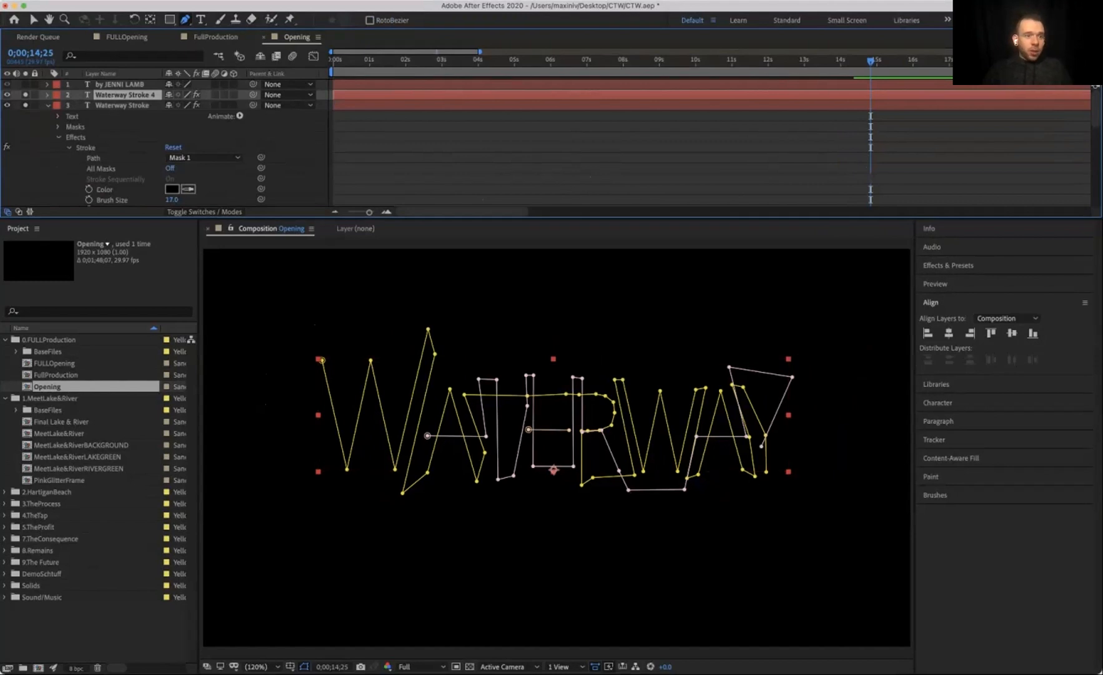
# Step: On the duplicated Waterway Stroke 4 layer, remove the Scale and Opacity keyframes, set Opacity to 100%, and preview
pyautogui.click(48, 105)
pyautogui.click(26, 105)
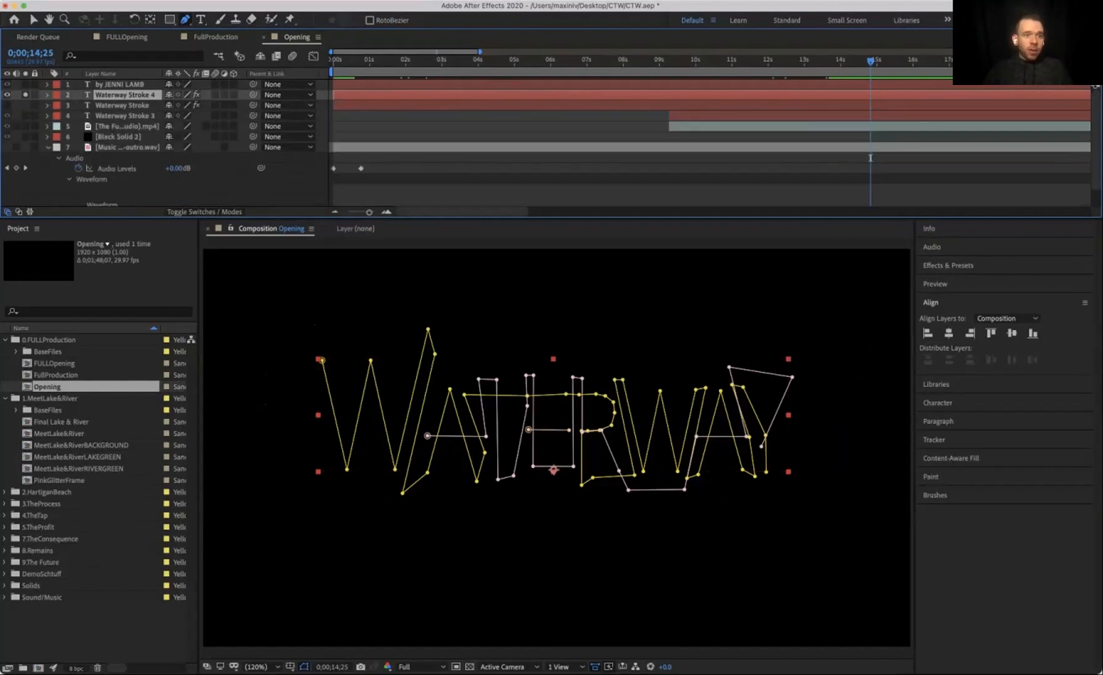
pyautogui.click(48, 95)
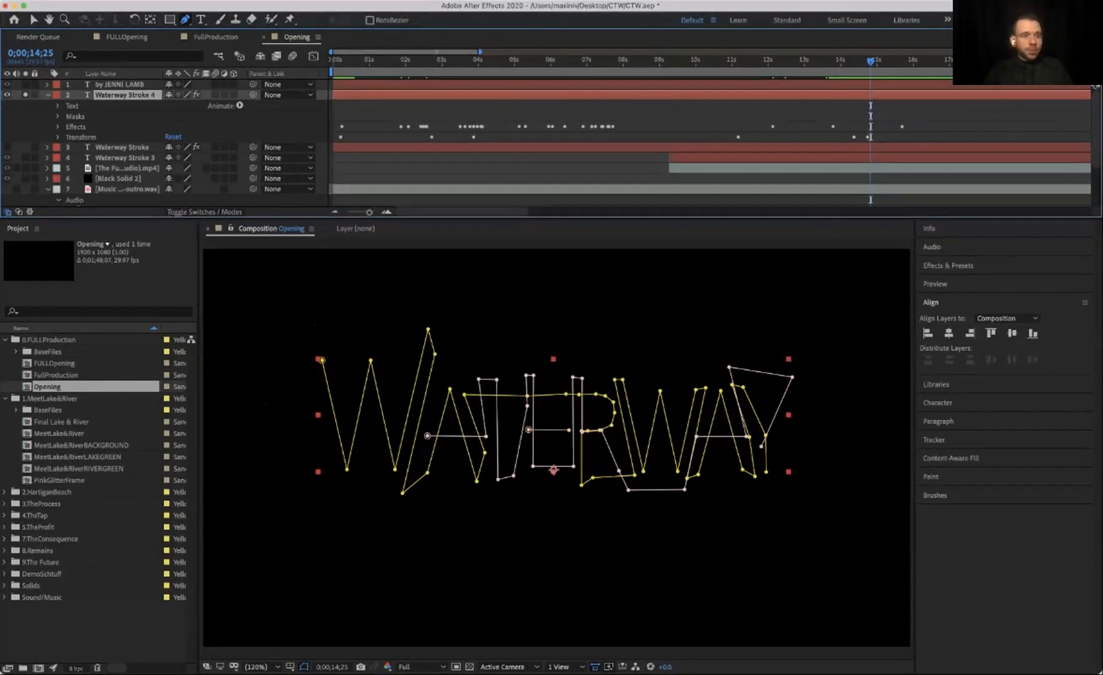
pyautogui.click(58, 137)
pyautogui.click(78, 158)
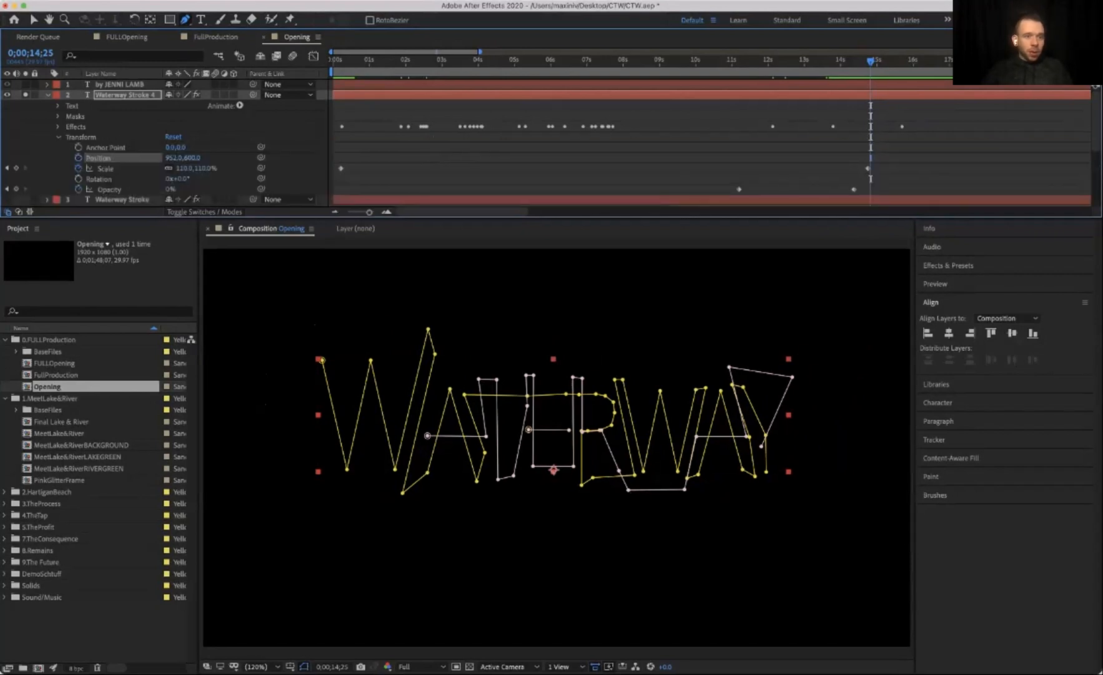
pyautogui.click(79, 168)
pyautogui.click(78, 190)
pyautogui.moveTo(170, 189); pyautogui.dragTo(238, 189)
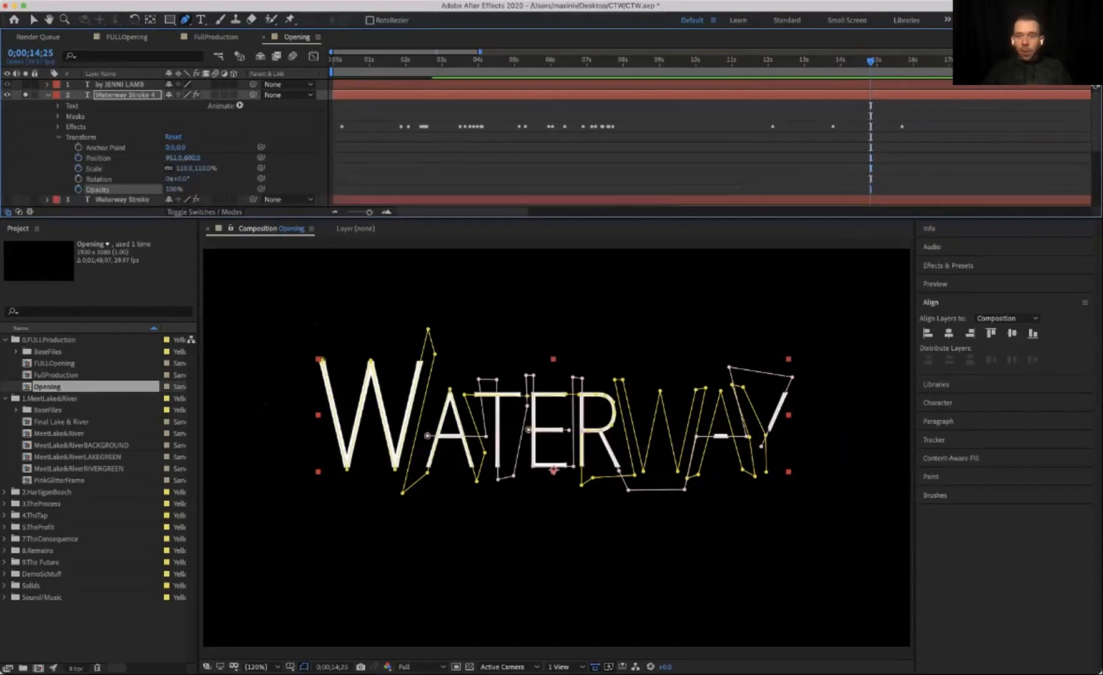
pyautogui.press('space')
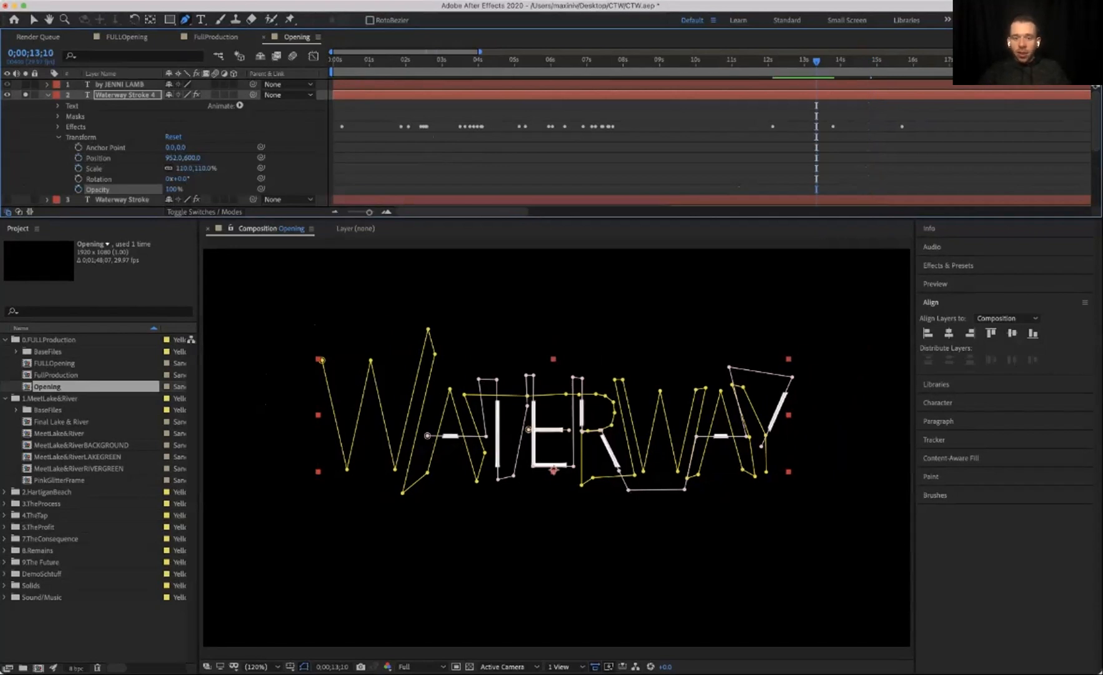
pyautogui.press('space')
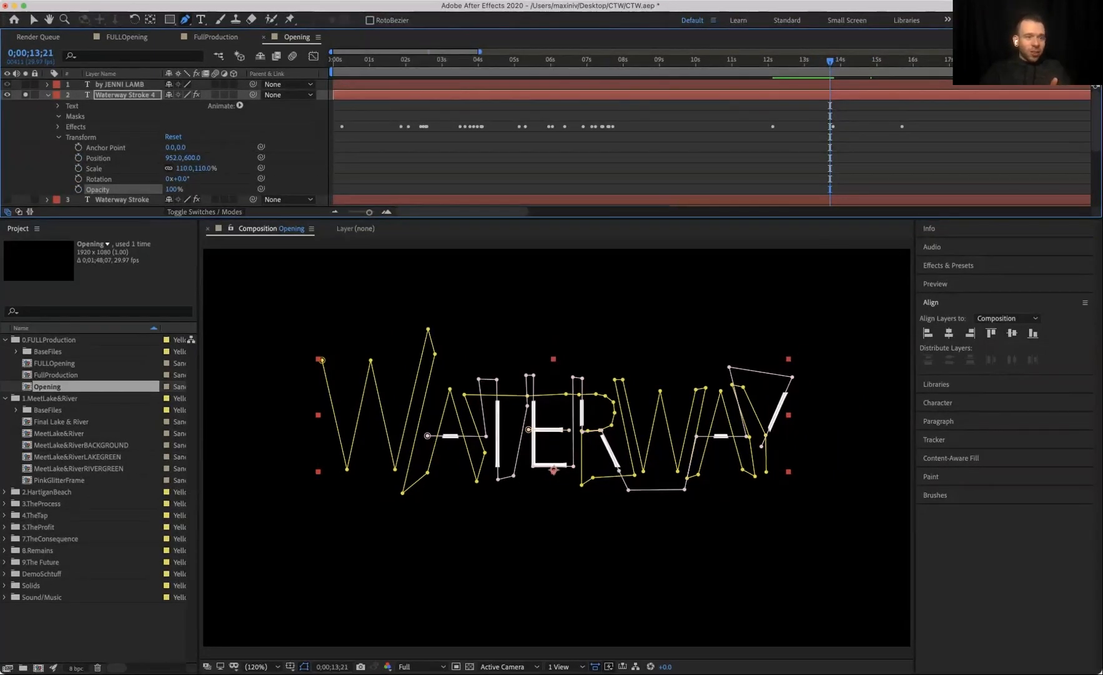
# Step: Expand the duplicate's effects and set its Stroke 2 End to 0% at 11;08
pyautogui.click(58, 116)
pyautogui.click(59, 116)
pyautogui.click(58, 127)
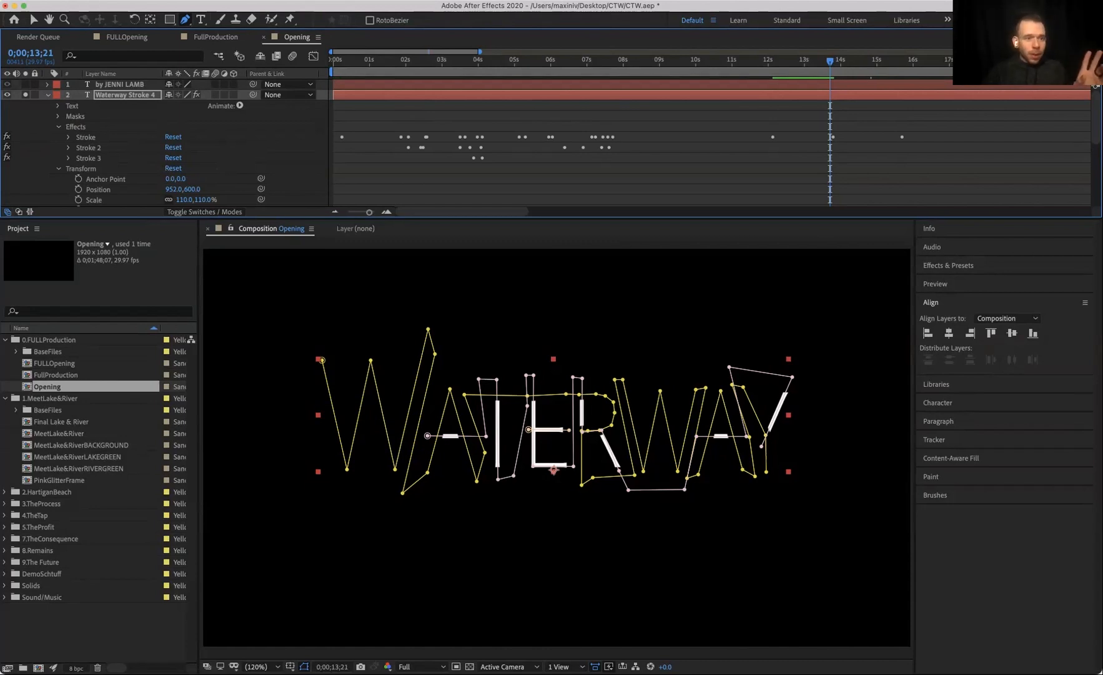
pyautogui.press('super+shift+a')
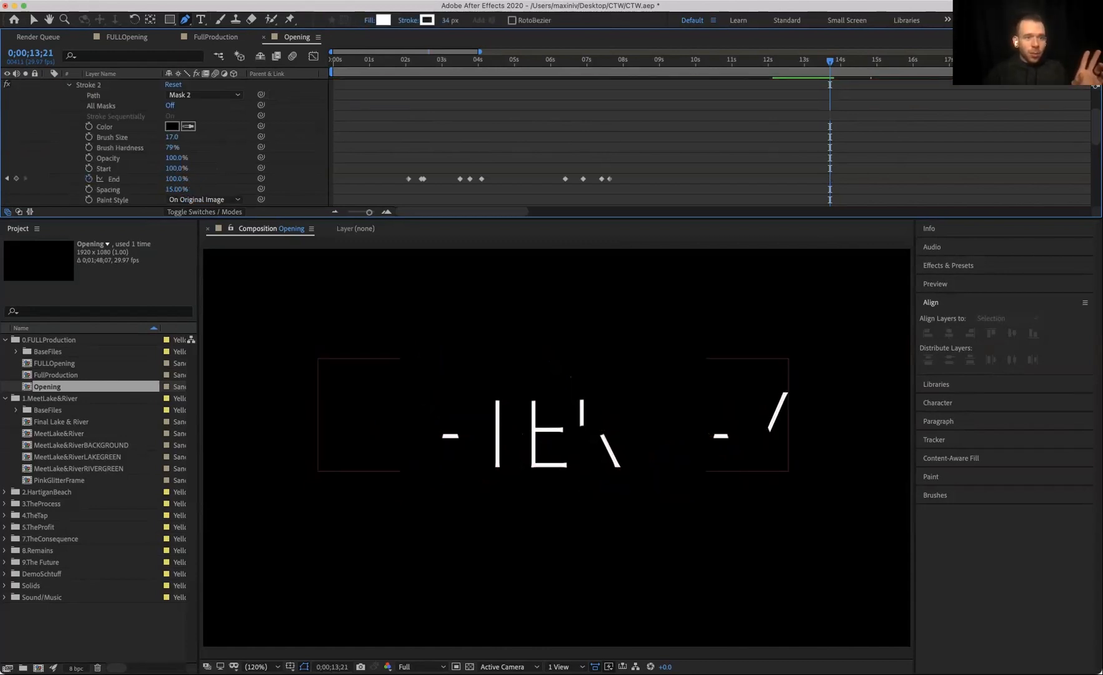
pyautogui.scroll(-1, 166, 142)
pyautogui.moveTo(830, 60); pyautogui.dragTo(742, 60)
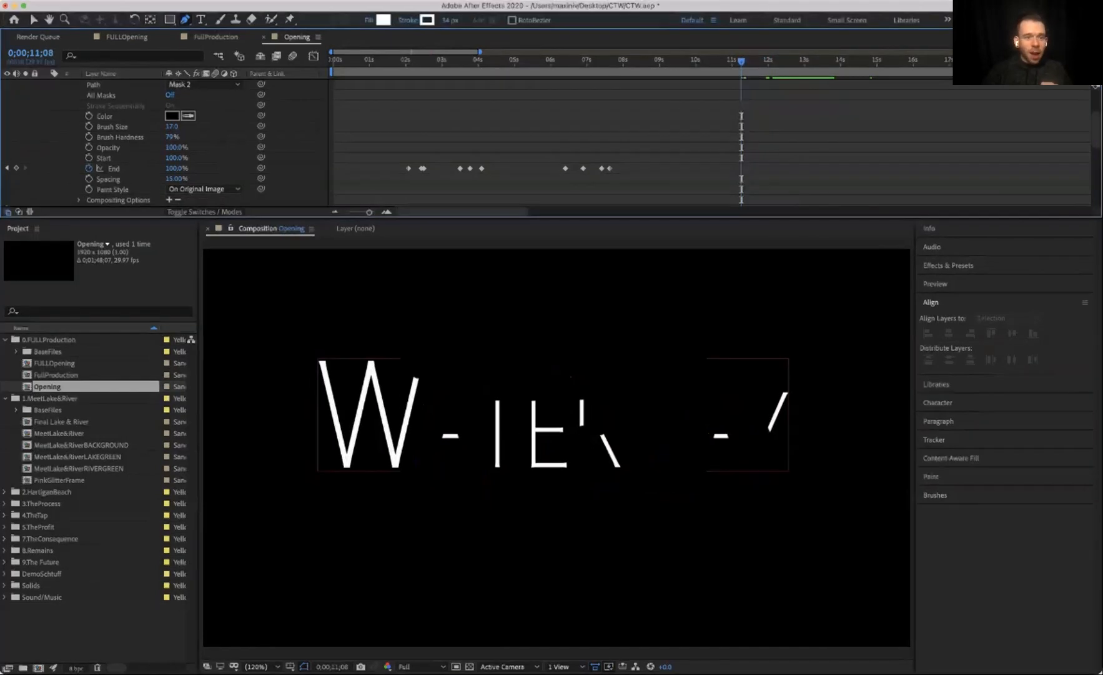
pyautogui.moveTo(175, 168); pyautogui.dragTo(109, 168)
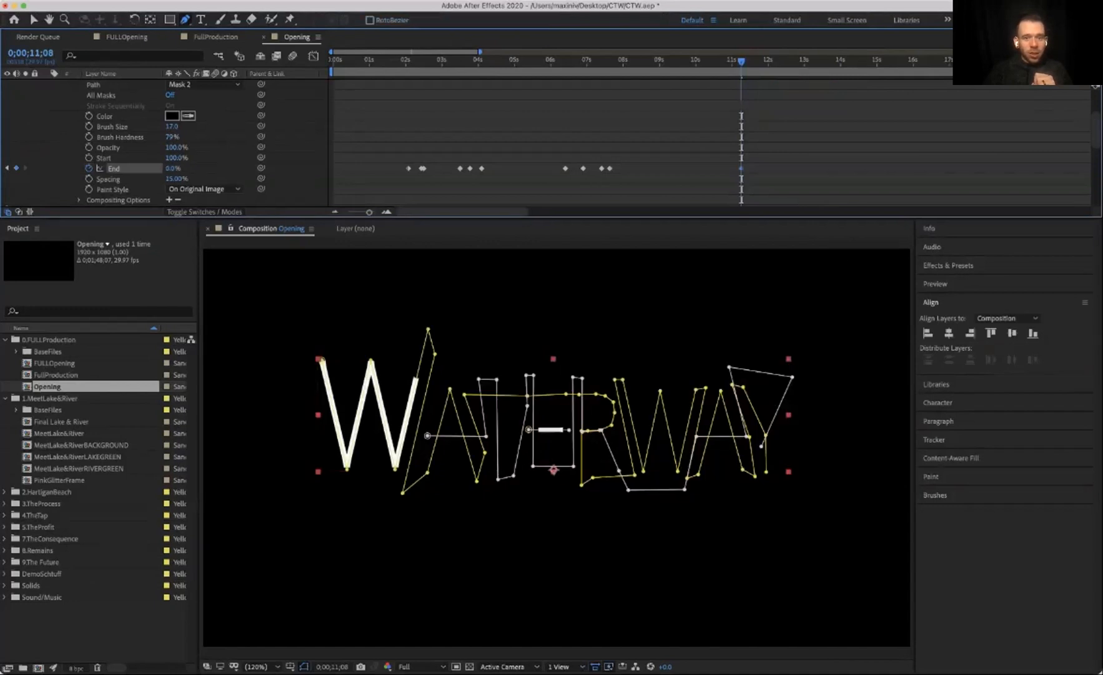
# Step: Set the duplicate's Stroke 3 End to 0% at 11;08
pyautogui.scroll(5, 409, 146)
pyautogui.hscroll(1, 410, 147)
pyautogui.scroll(-4, 550, 143)
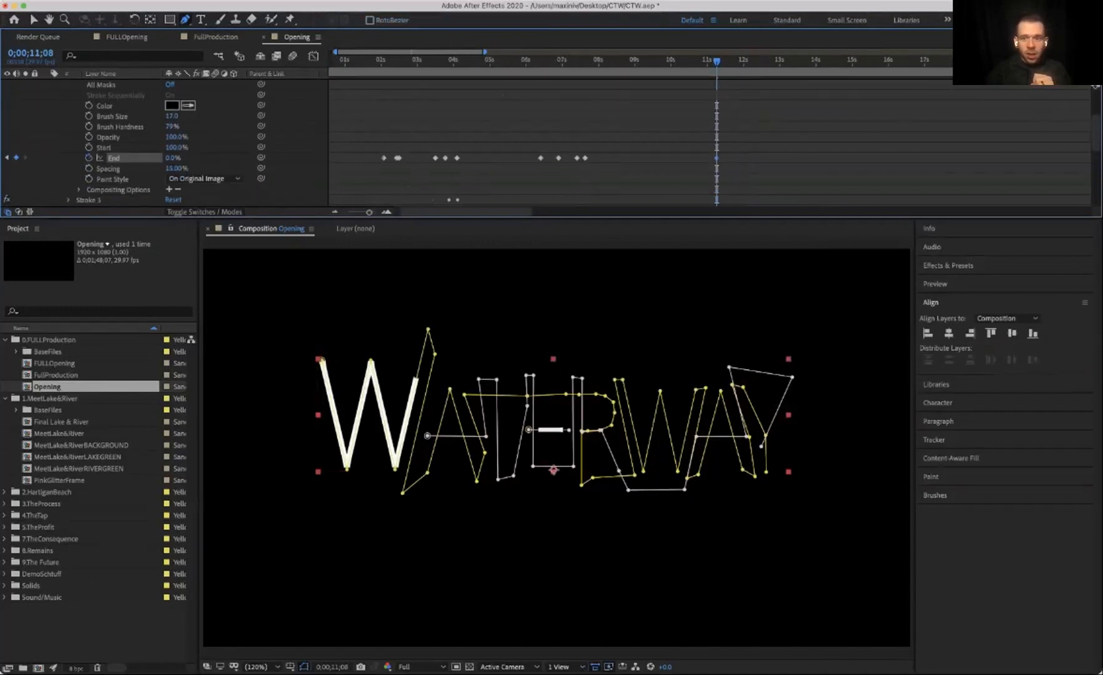
pyautogui.scroll(2, 550, 143)
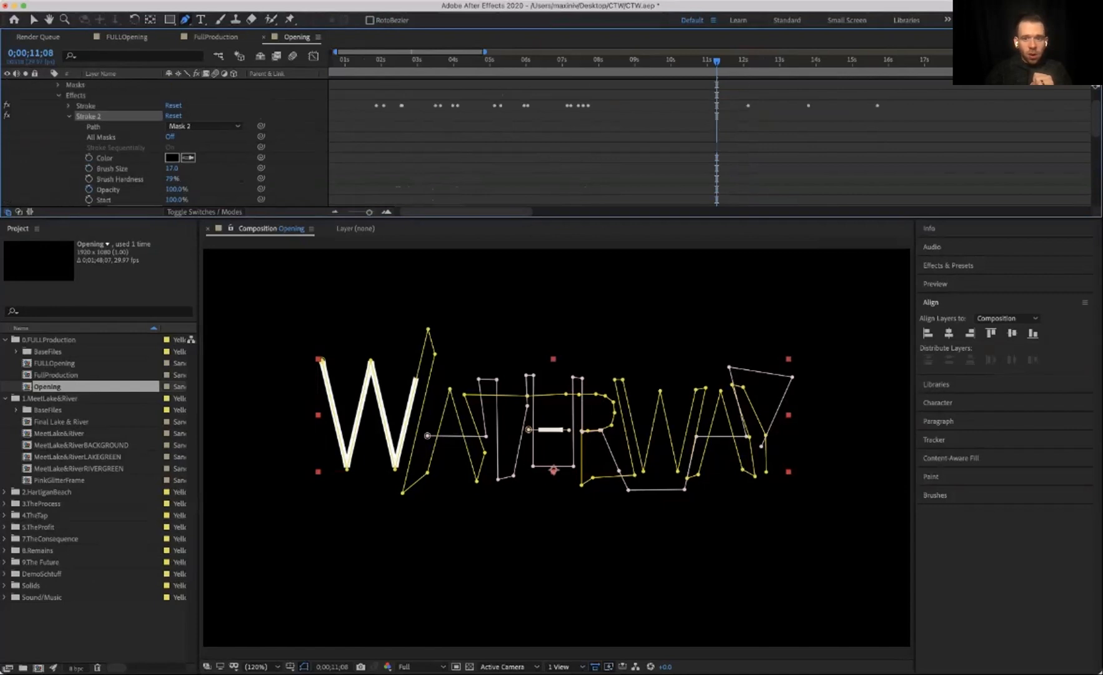
pyautogui.scroll(-5, 550, 142)
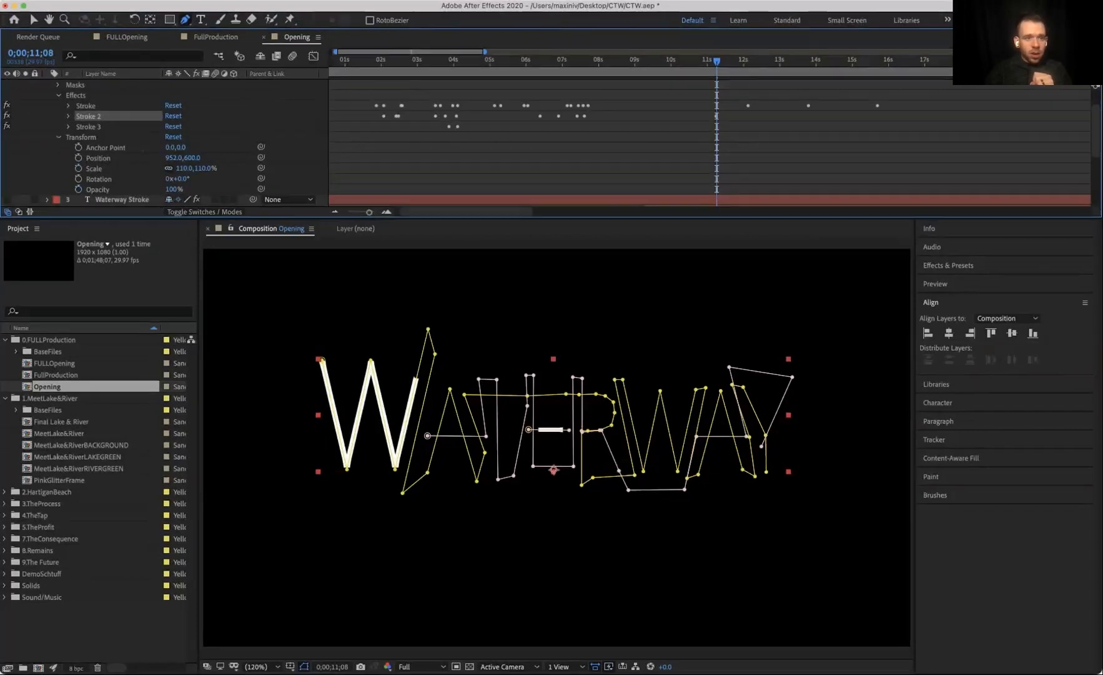
pyautogui.moveTo(174, 179); pyautogui.dragTo(100, 179)
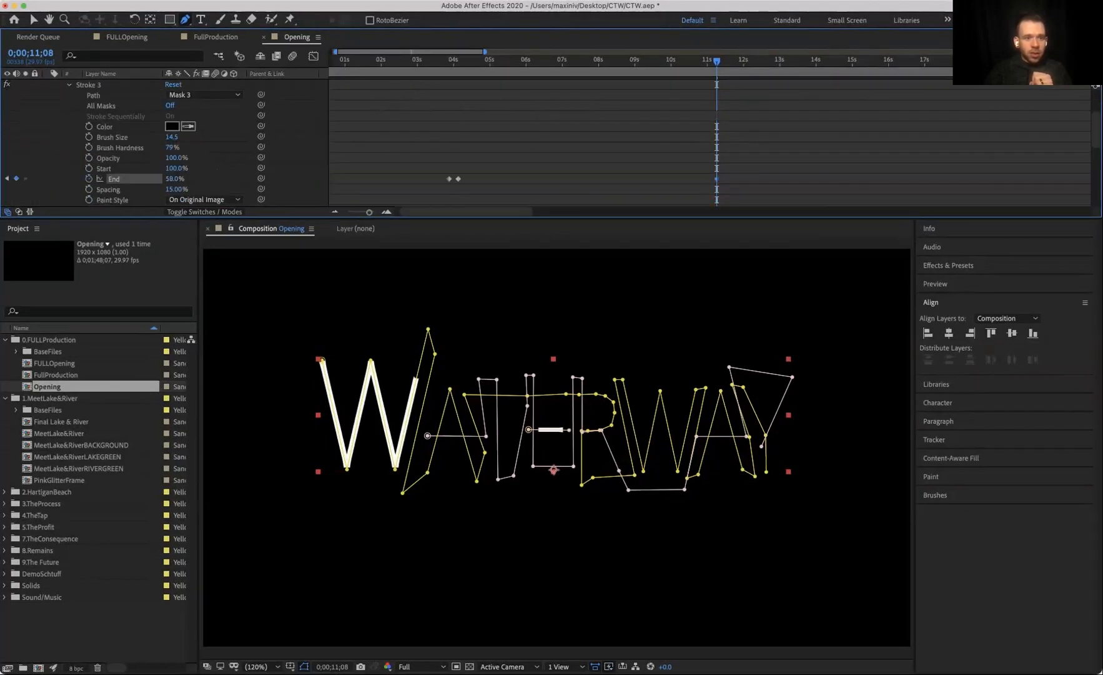
# Step: Toggle the Stroke 2 and Stroke 3 effects off and on to compare what each contributes
pyautogui.press('super+shift+a')
pyautogui.scroll(1, 550, 142)
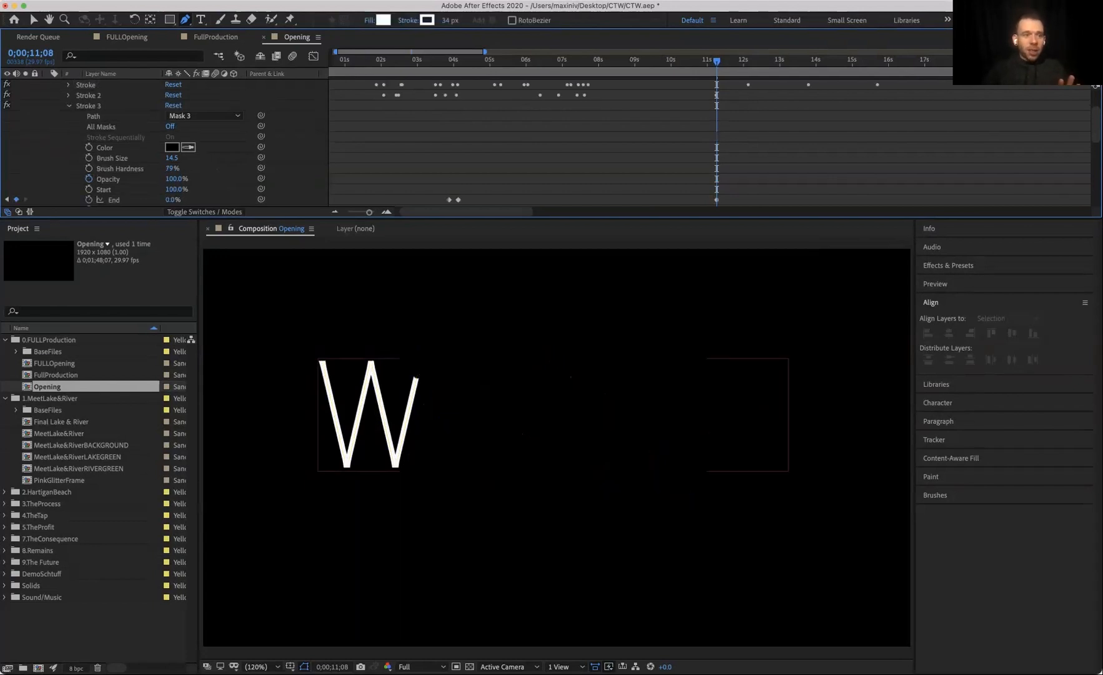
pyautogui.click(7, 105)
pyautogui.click(7, 94)
pyautogui.click(7, 95)
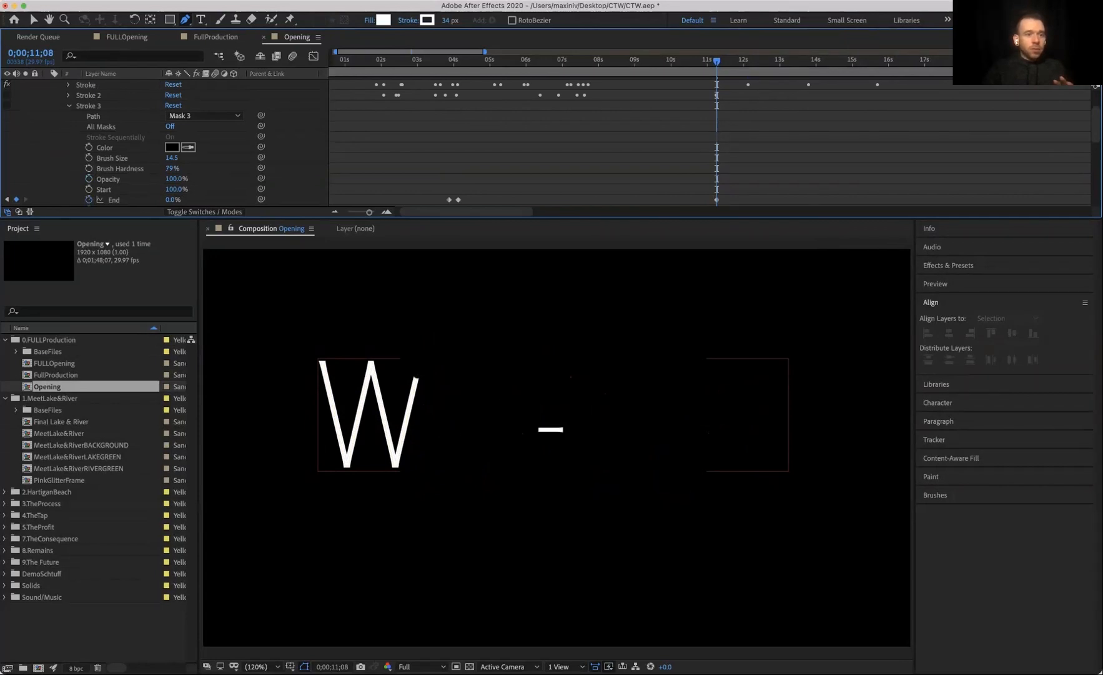
pyautogui.click(7, 95)
pyautogui.click(7, 94)
pyautogui.click(7, 105)
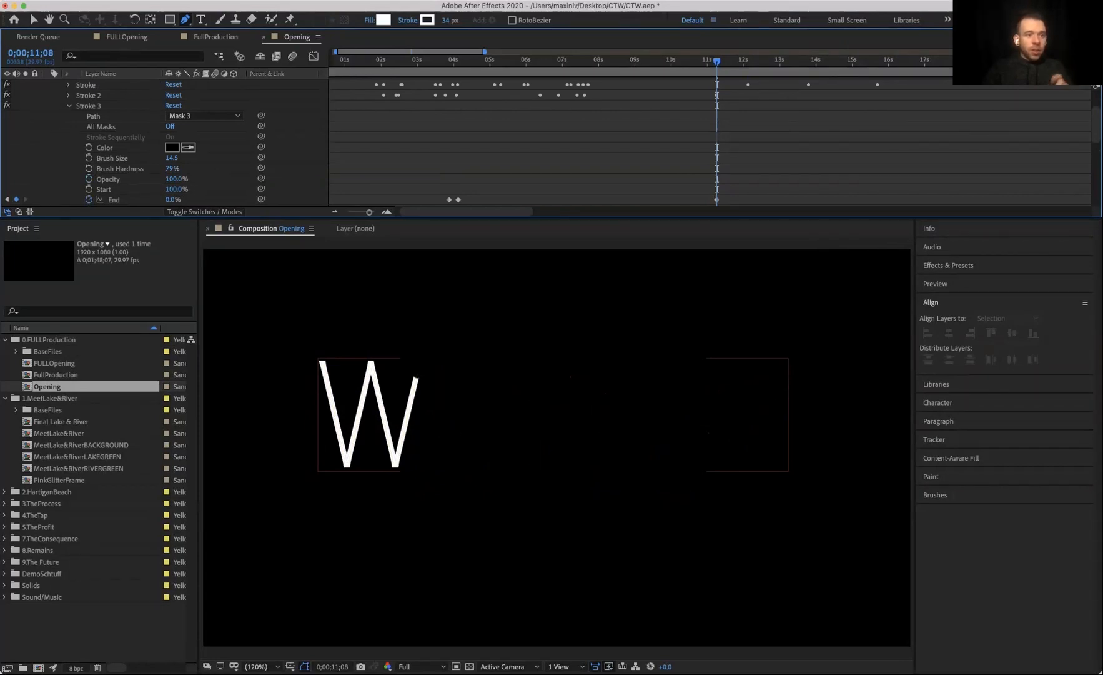
# Step: Expand the duplicate's first Stroke effect and preview its End keyframes around 13;24
pyautogui.scroll(-2, 166, 143)
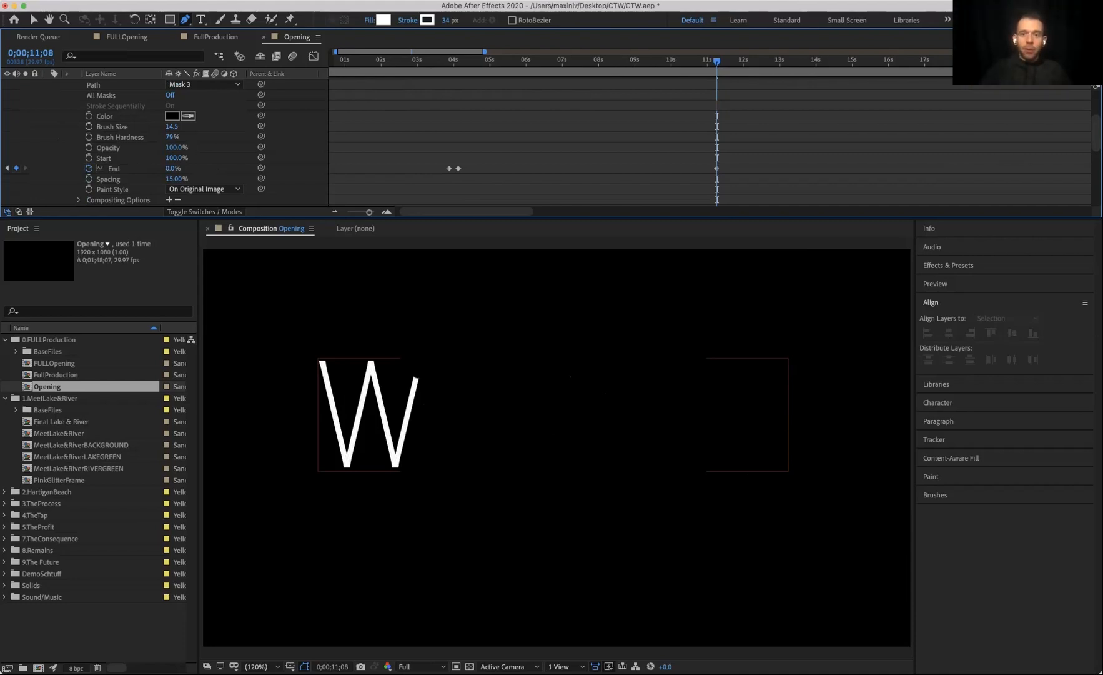
pyautogui.scroll(-3, 550, 143)
pyautogui.scroll(5, 550, 144)
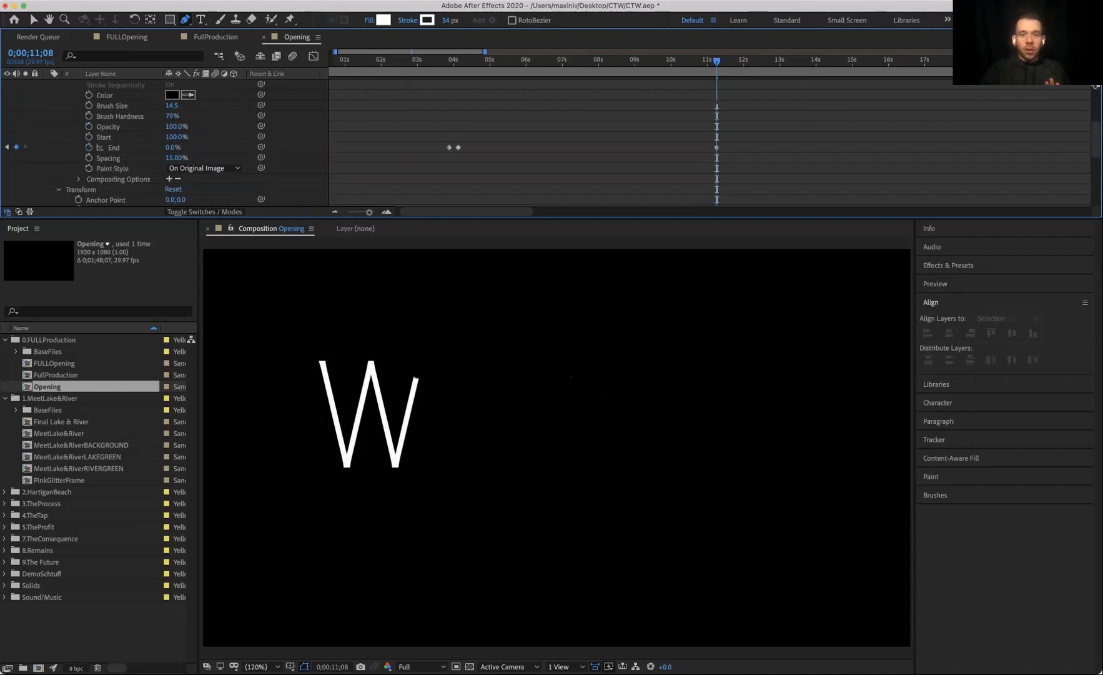
pyautogui.click(69, 137)
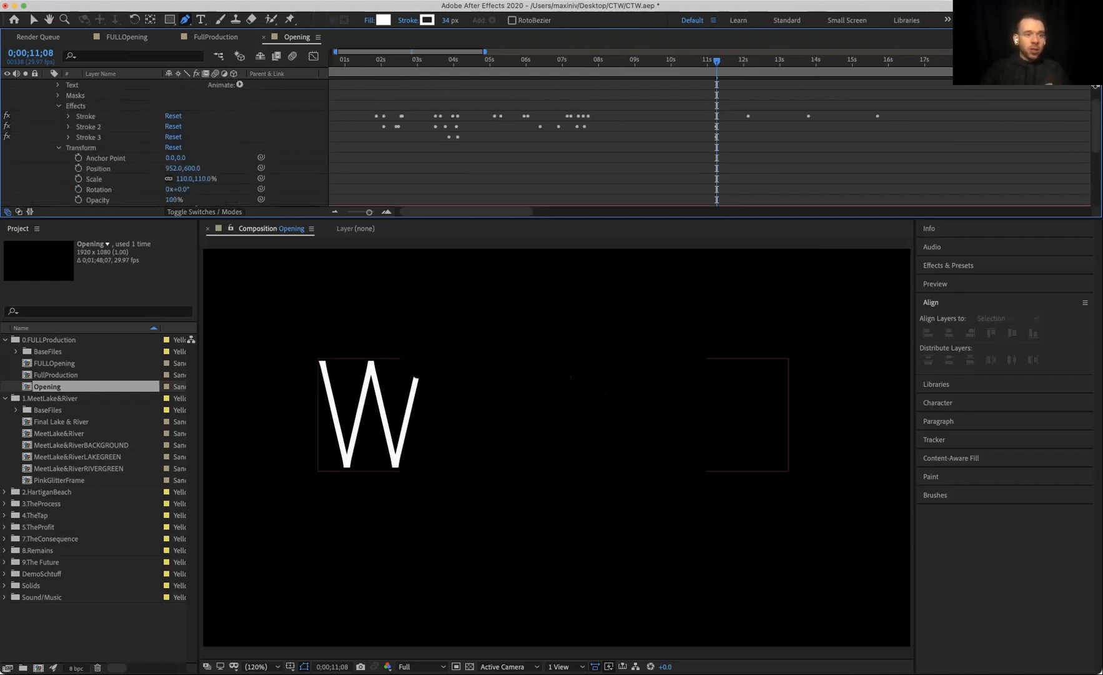
pyautogui.click(68, 116)
pyautogui.scroll(-2, 78, 138)
pyautogui.moveTo(717, 61); pyautogui.dragTo(773, 61)
pyautogui.press('j')
pyautogui.press('space')
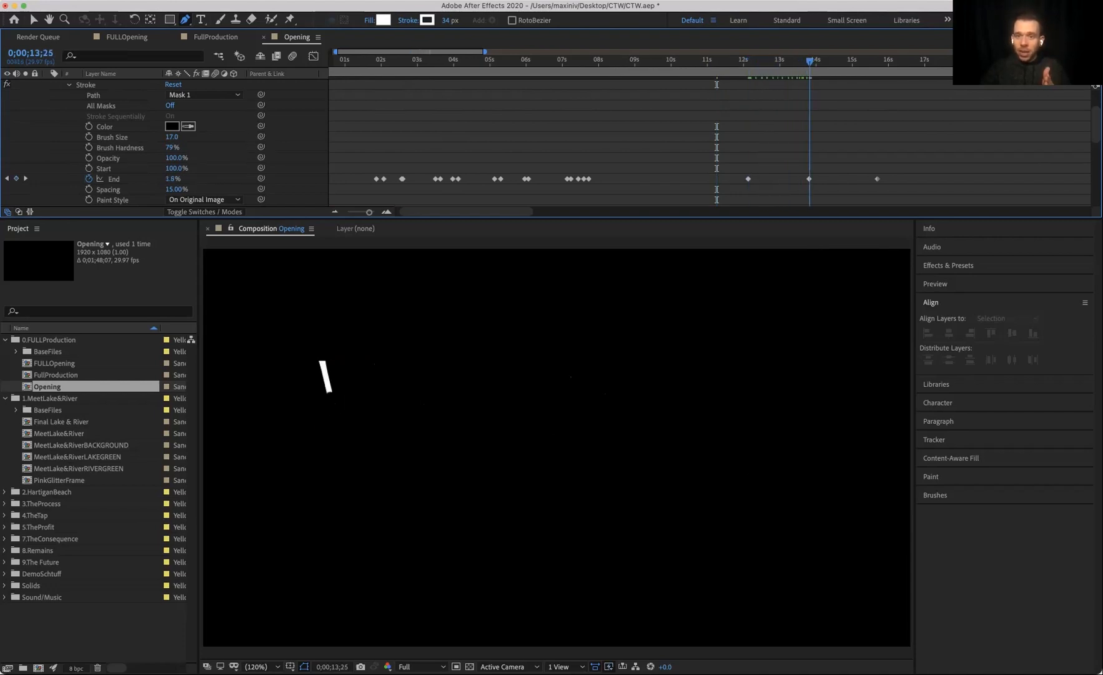
pyautogui.moveTo(878, 61); pyautogui.dragTo(809, 61)
pyautogui.press('space')
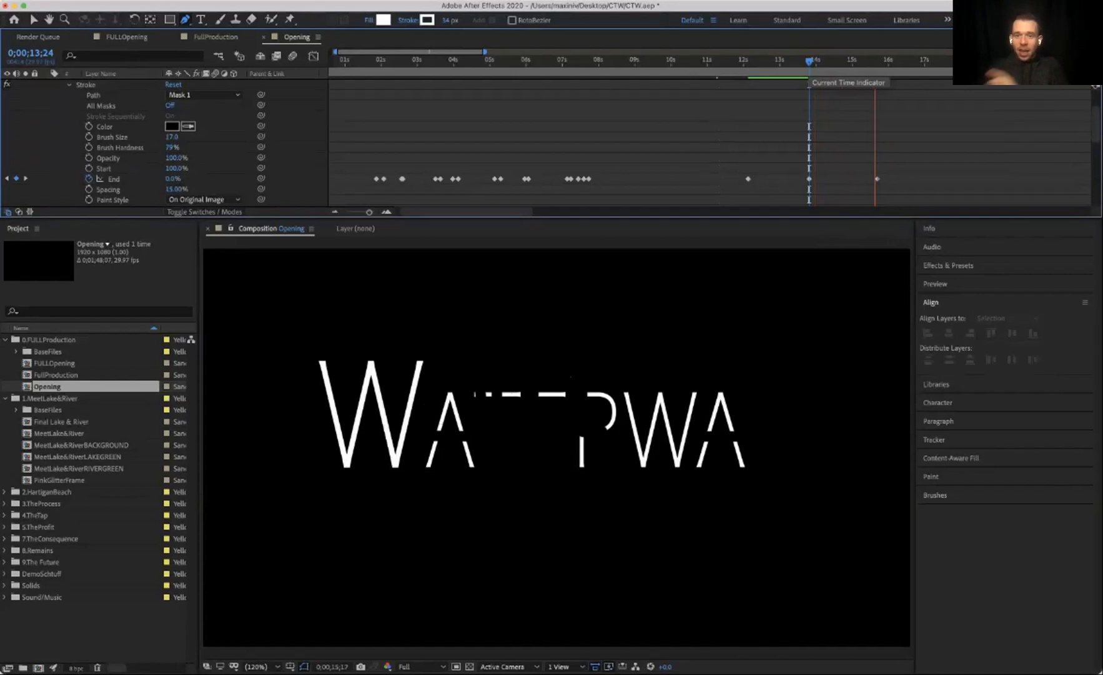
pyautogui.press('space')
# Step: Move the last Stroke End keyframe later, to about 20 seconds, and preview the slower reveal
pyautogui.scroll(1, 877, 169)
pyautogui.scroll(-1, 877, 169)
pyautogui.moveTo(877, 179); pyautogui.dragTo(1044, 179)
pyautogui.click(793, 62)
pyautogui.press('space')
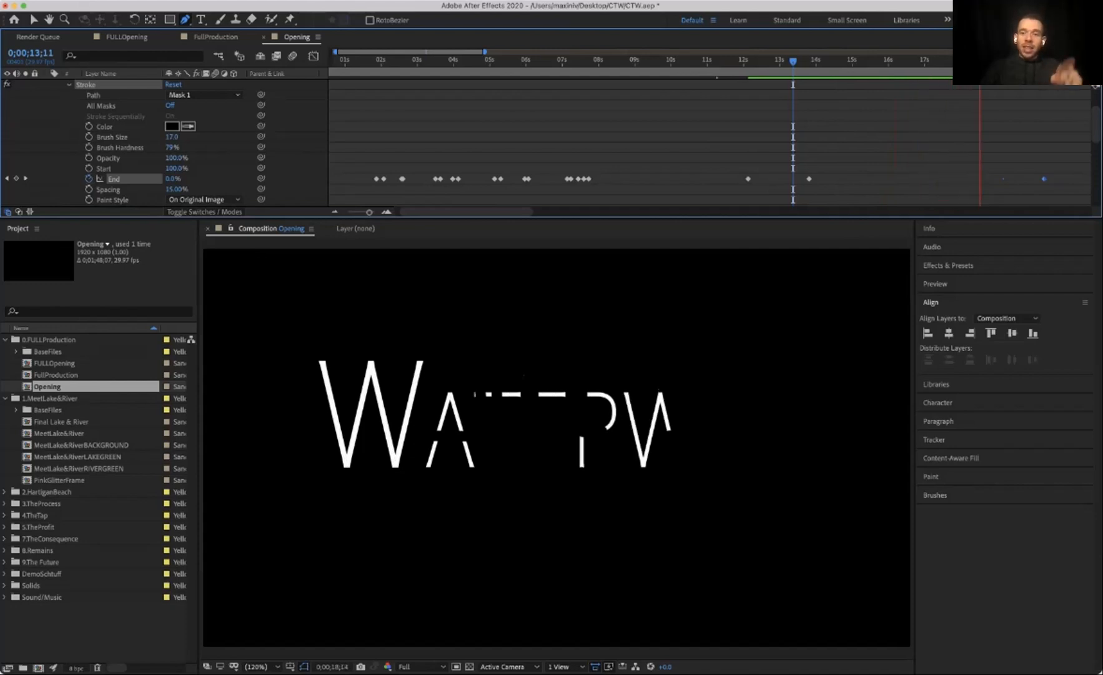
pyautogui.press('space')
pyautogui.click(798, 61)
pyautogui.press('space')
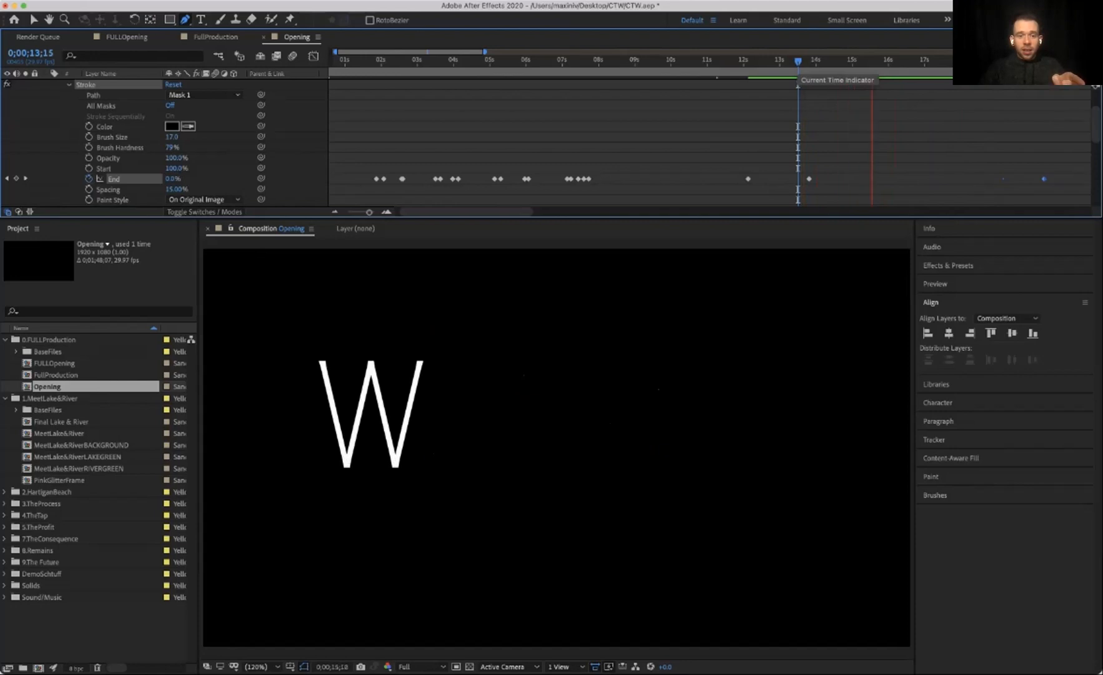
pyautogui.press('space')
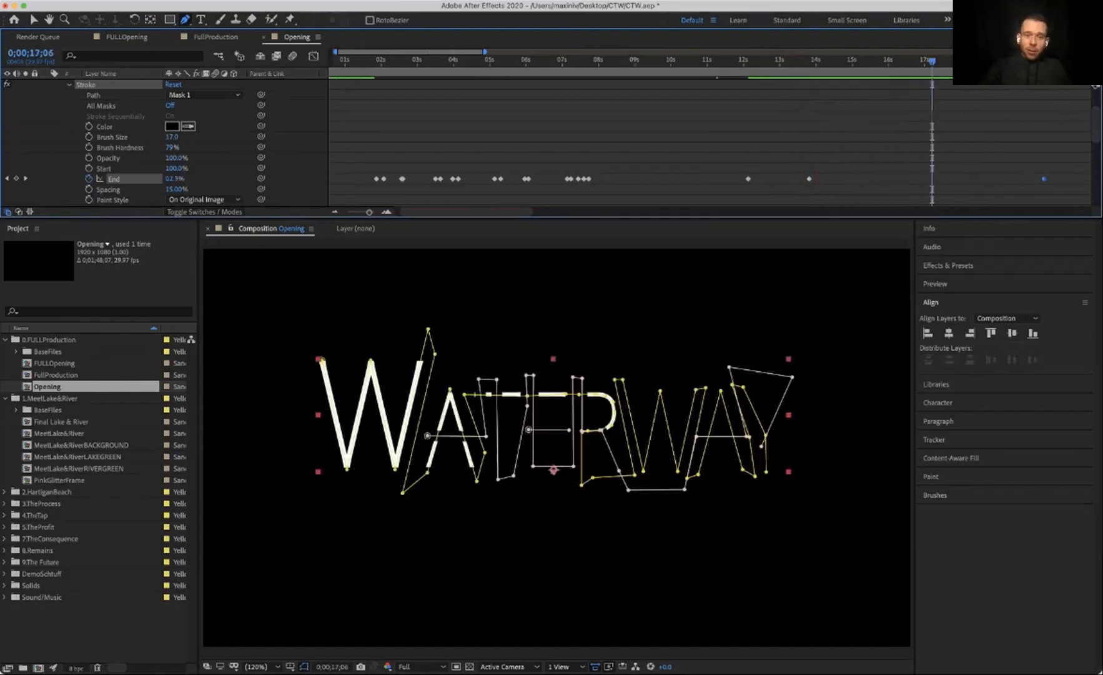
# Step: Preview the write-on animation from the start of the composition
pyautogui.moveTo(375, 62); pyautogui.dragTo(342, 60)
pyautogui.hscroll(-2, 640, 133)
pyautogui.press('space')
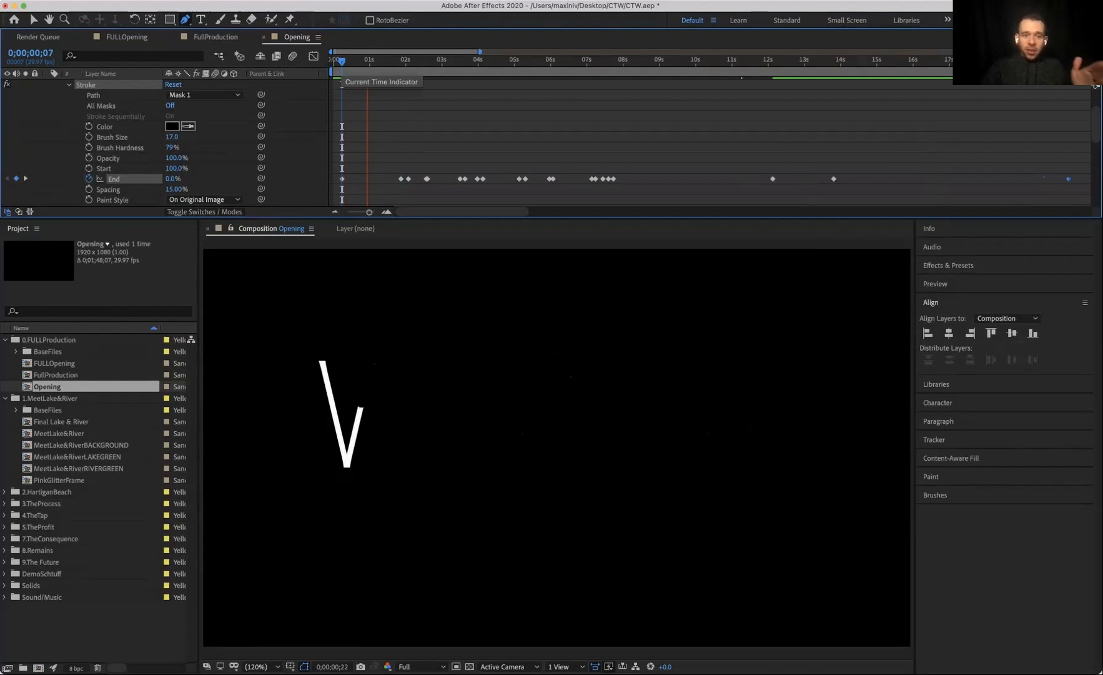
pyautogui.press('space')
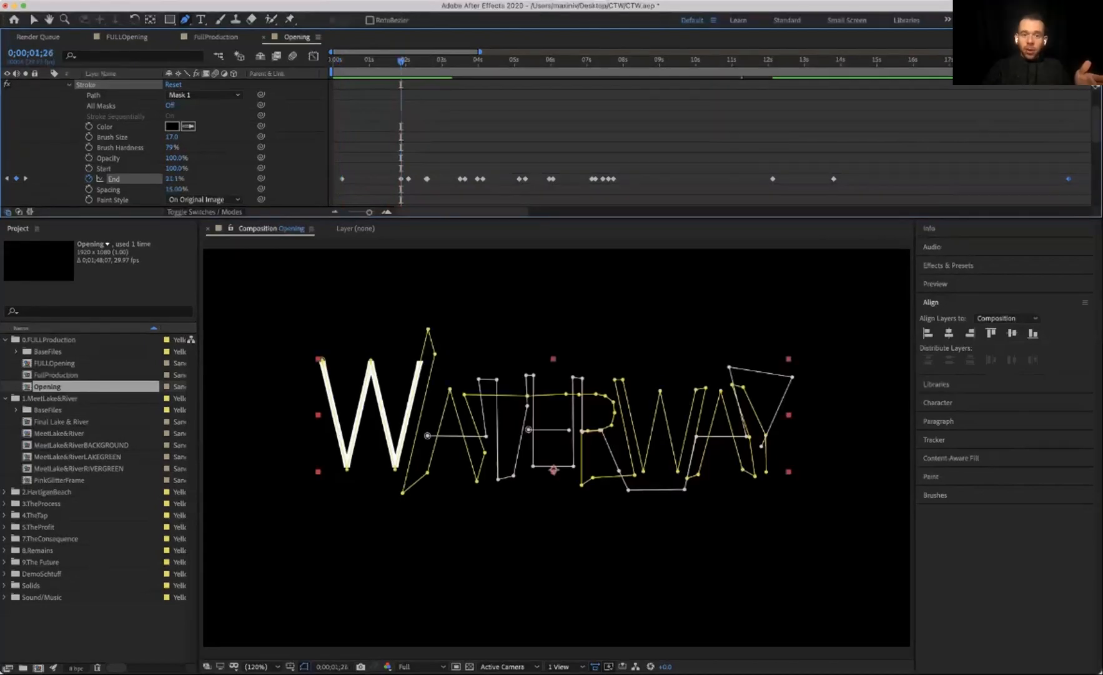
# Step: Step through the Stroke effect's End keyframes one by one, viewing how much of the title is written at each
pyautogui.press('space')
pyautogui.press('space')
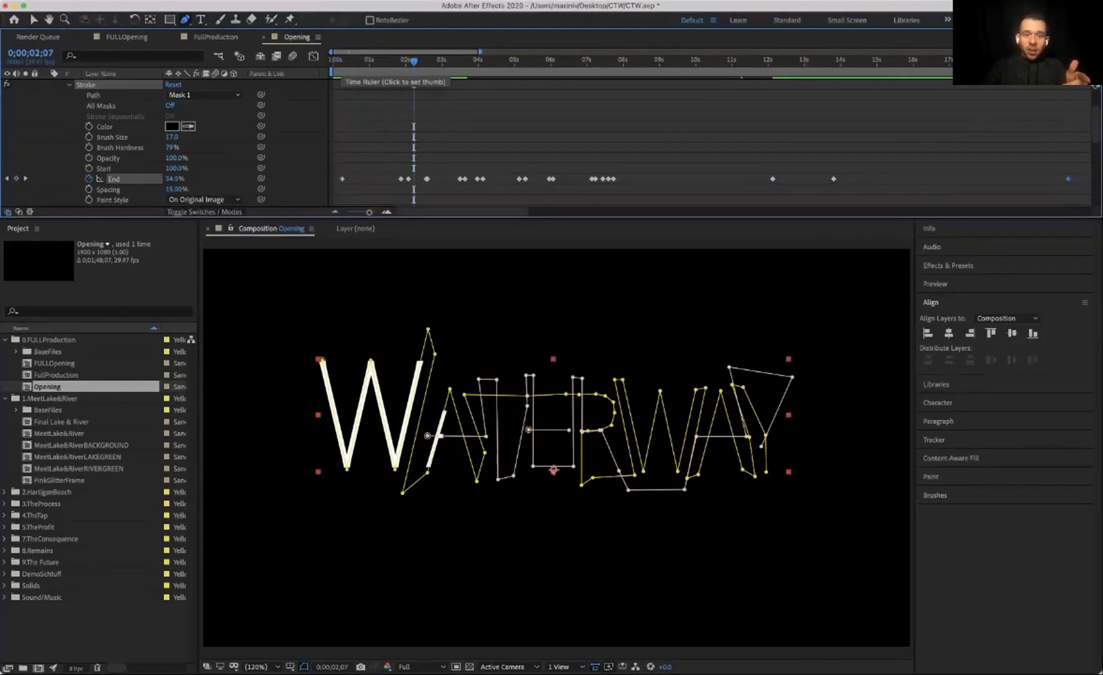
pyautogui.press('j')
pyautogui.click(26, 178)
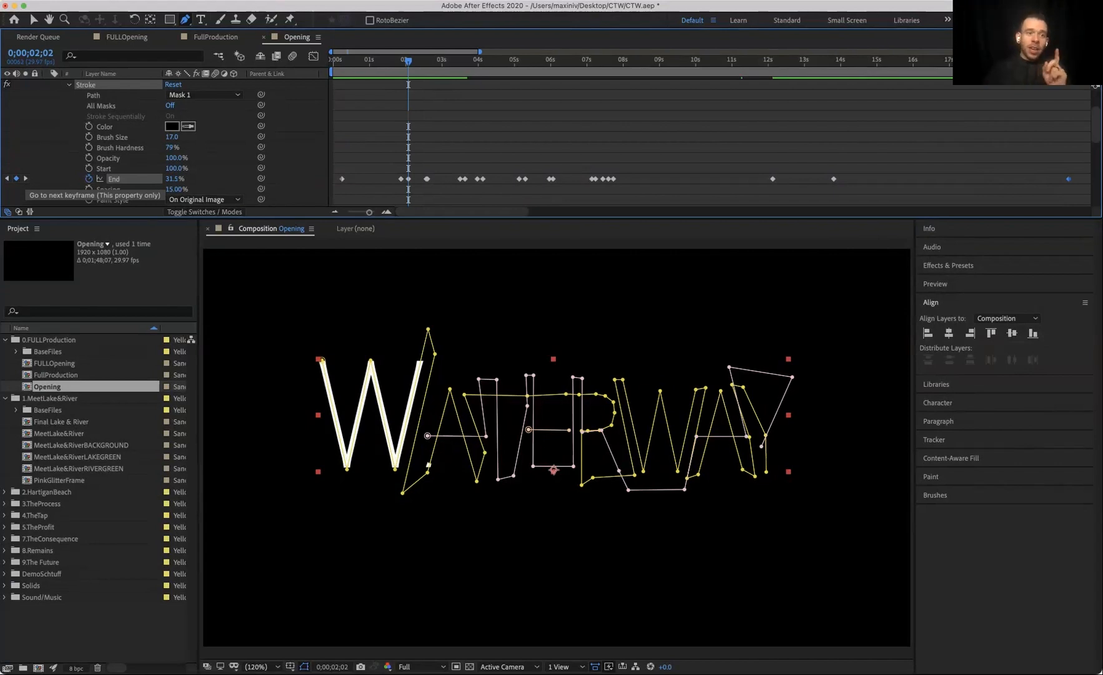
pyautogui.click(25, 178)
pyautogui.click(26, 178)
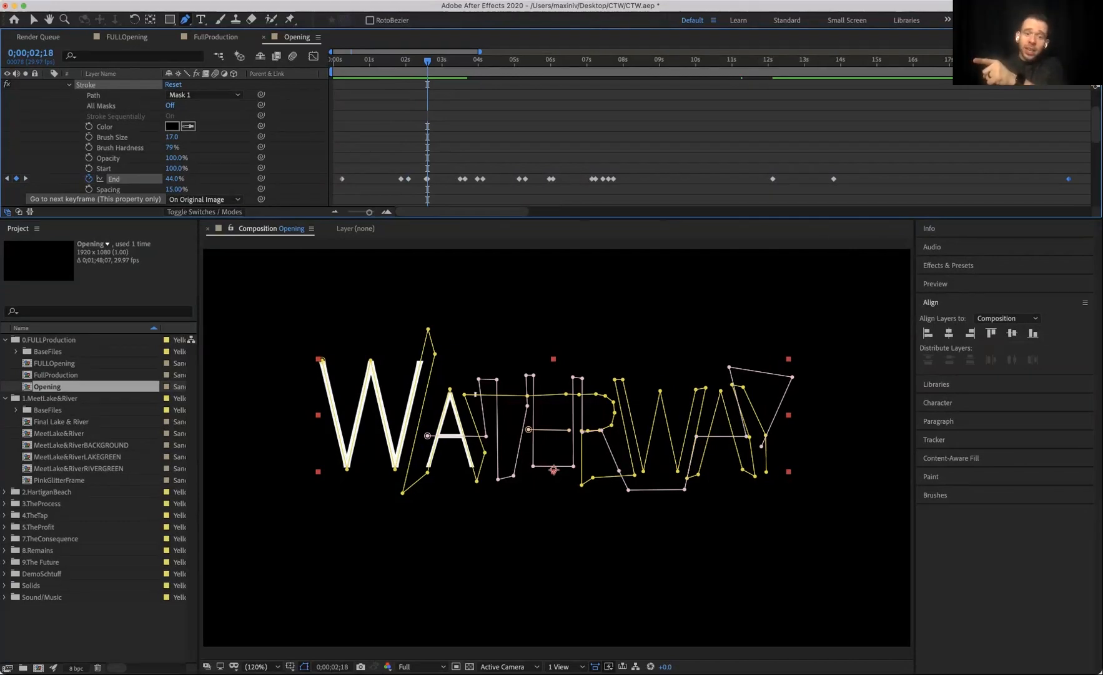
pyautogui.click(26, 178)
pyautogui.click(26, 178)
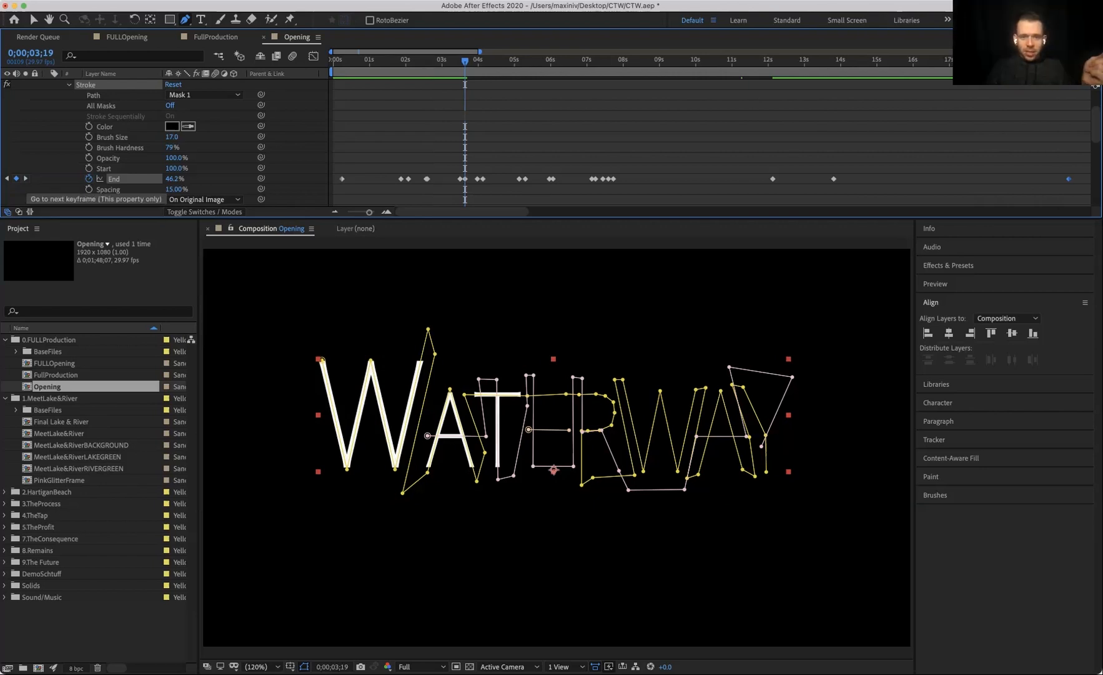
pyautogui.click(25, 178)
pyautogui.click(26, 178)
pyautogui.click(25, 178)
pyautogui.click(25, 178)
pyautogui.click(26, 178)
pyautogui.click(26, 178)
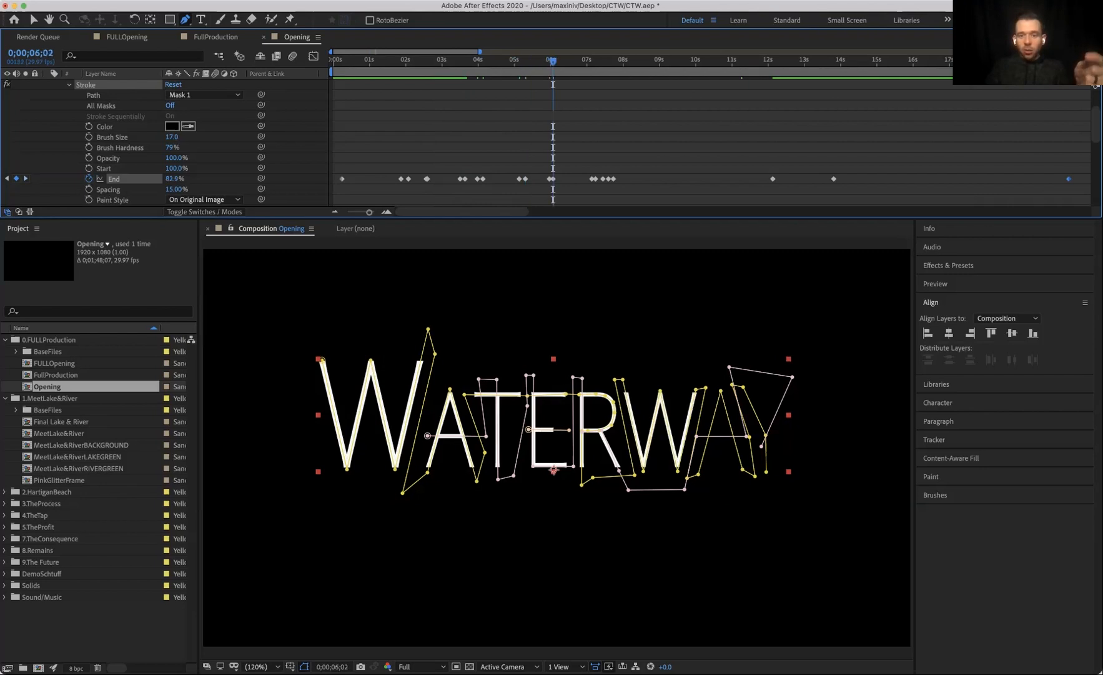
pyautogui.click(26, 178)
# Step: Turn off the duplicate layer's Stroke 2 effect and preview the write-on from the start
pyautogui.scroll(2, 164, 144)
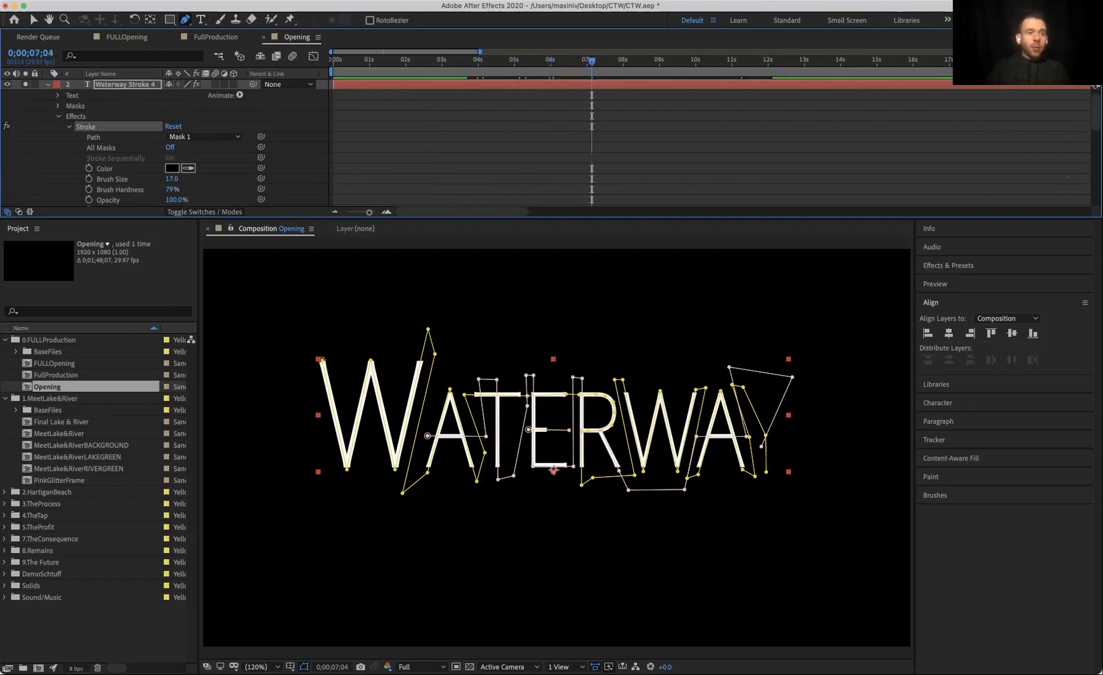
pyautogui.scroll(-3, 164, 144)
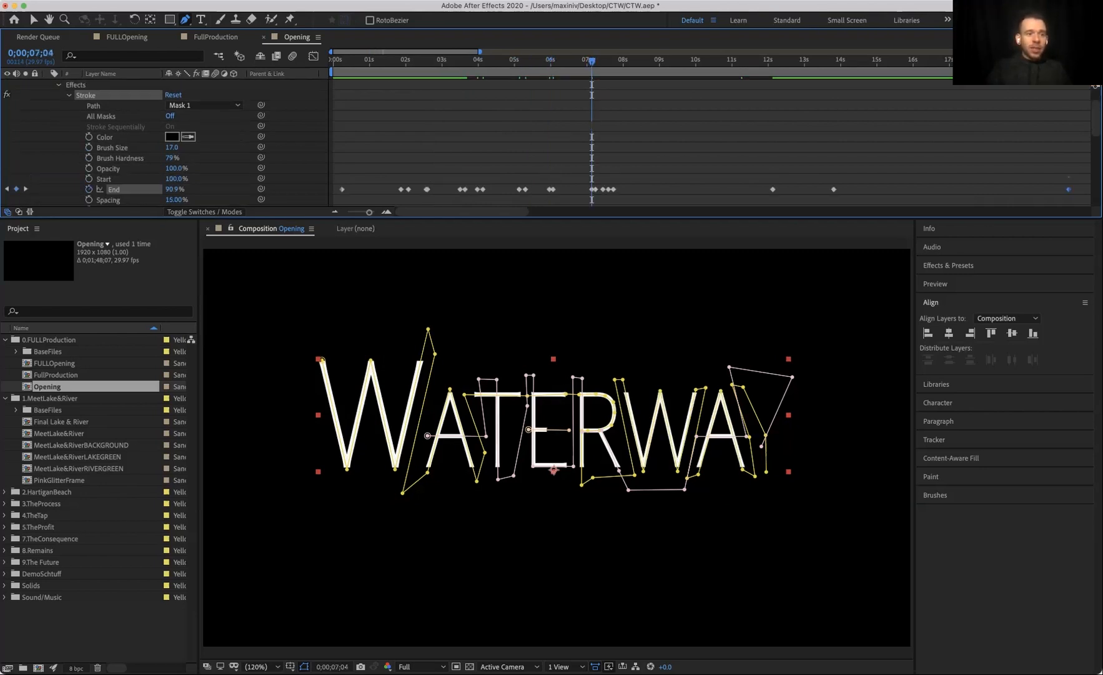
pyautogui.hscroll(5, 592, 143)
pyautogui.scroll(-3, 591, 144)
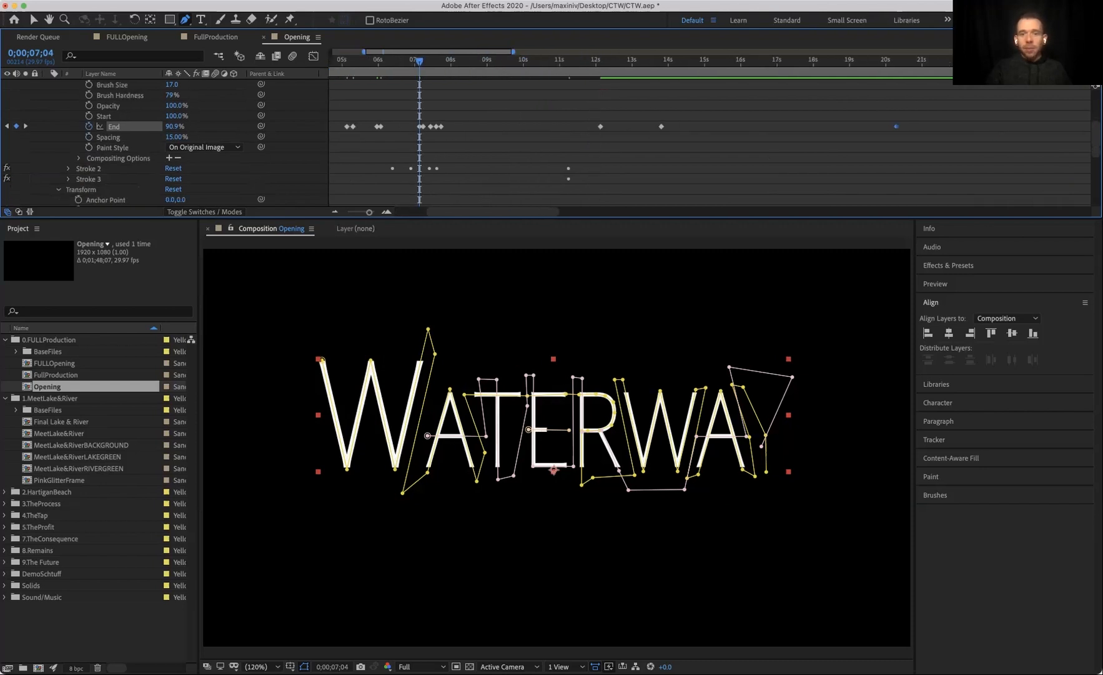
pyautogui.hscroll(-3, 592, 143)
pyautogui.scroll(-1, 592, 144)
pyautogui.click(89, 158)
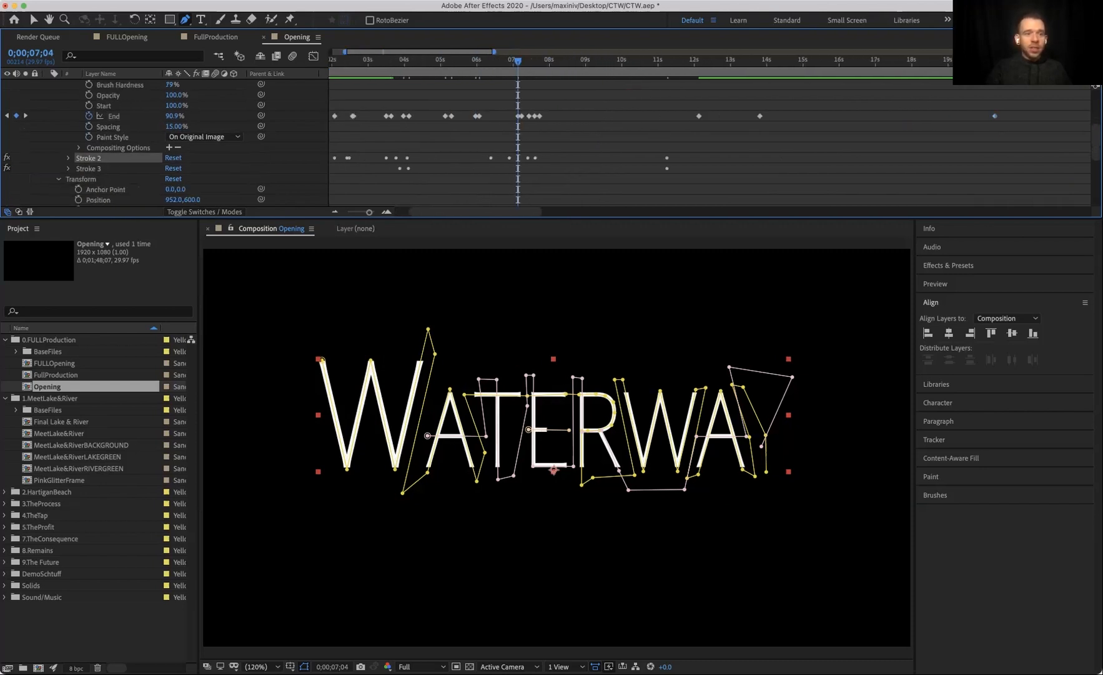
pyautogui.click(88, 169)
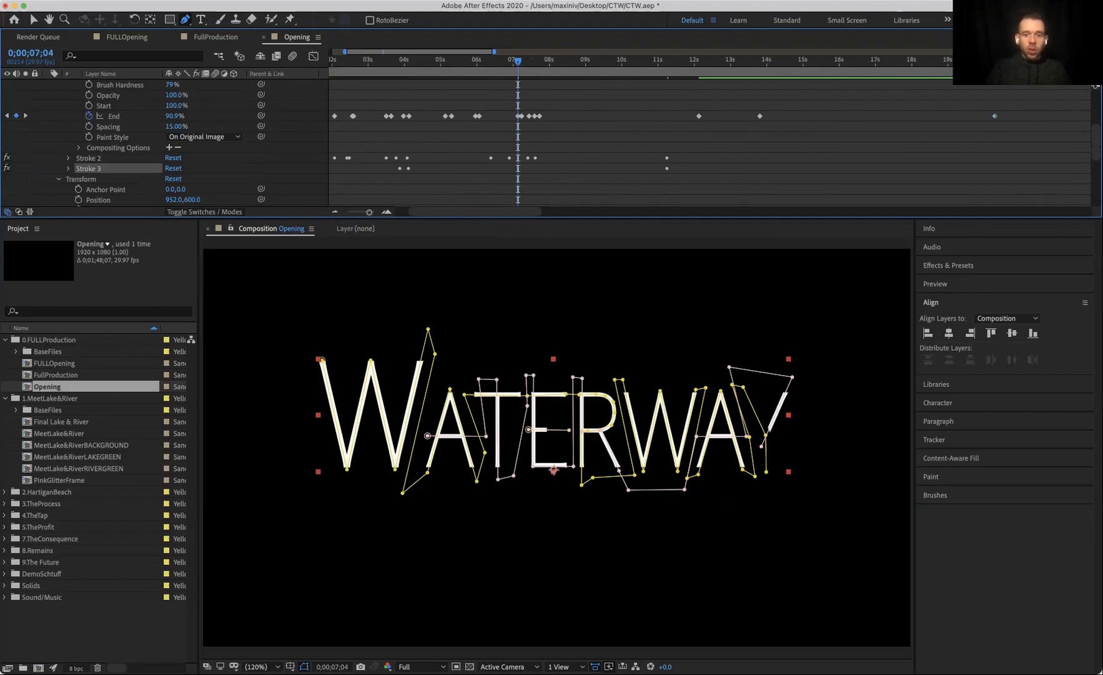
pyautogui.click(7, 158)
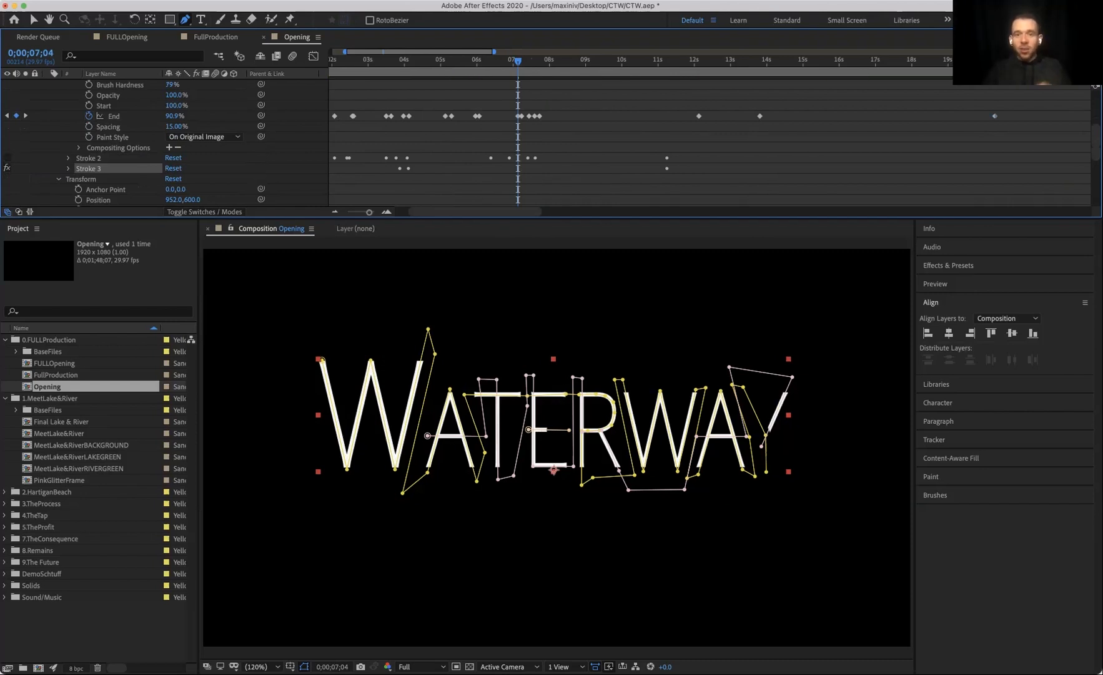
pyautogui.press('Home')
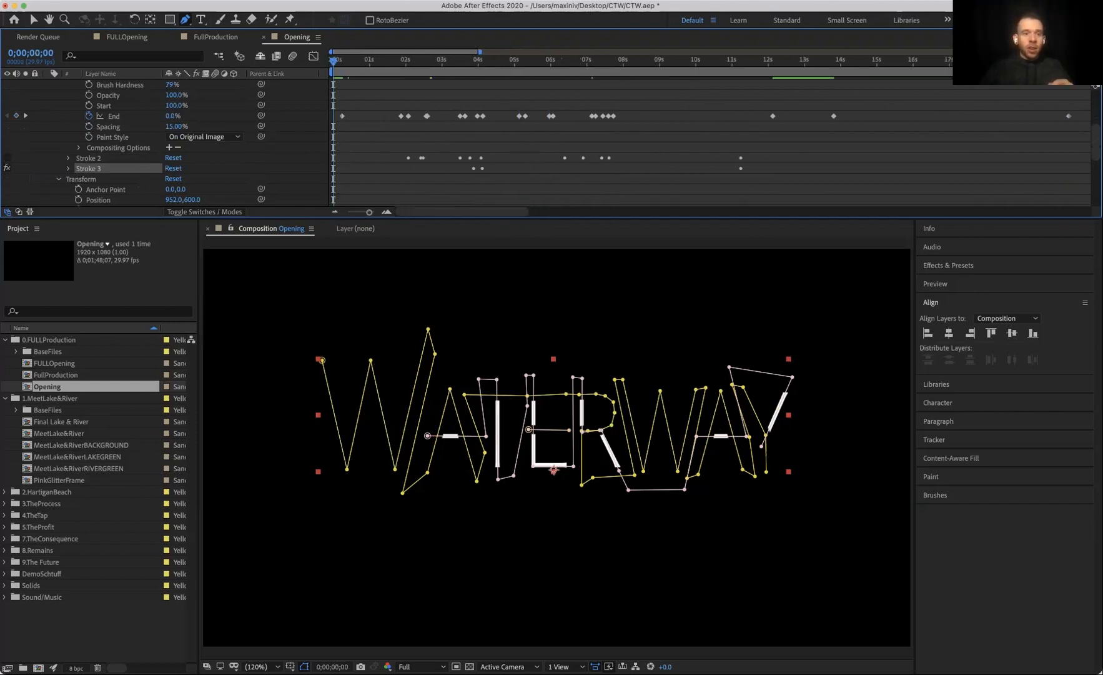
pyautogui.press('space')
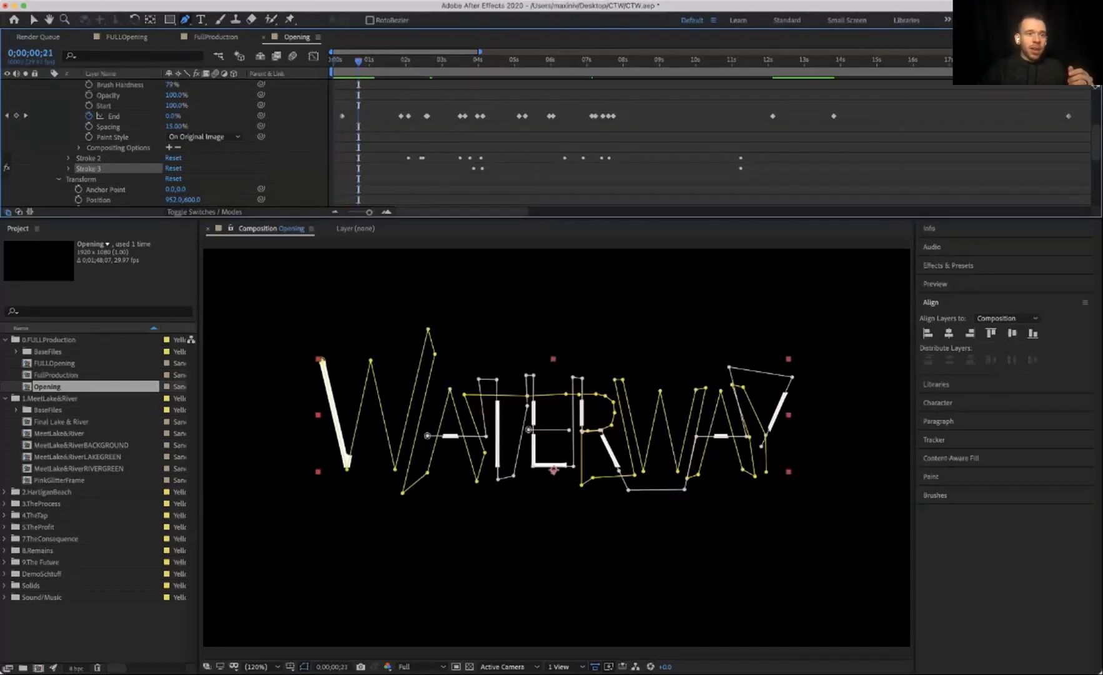
# Step: Delete the duplicated Waterway Stroke 4 layer
pyautogui.scroll(5, 125, 143)
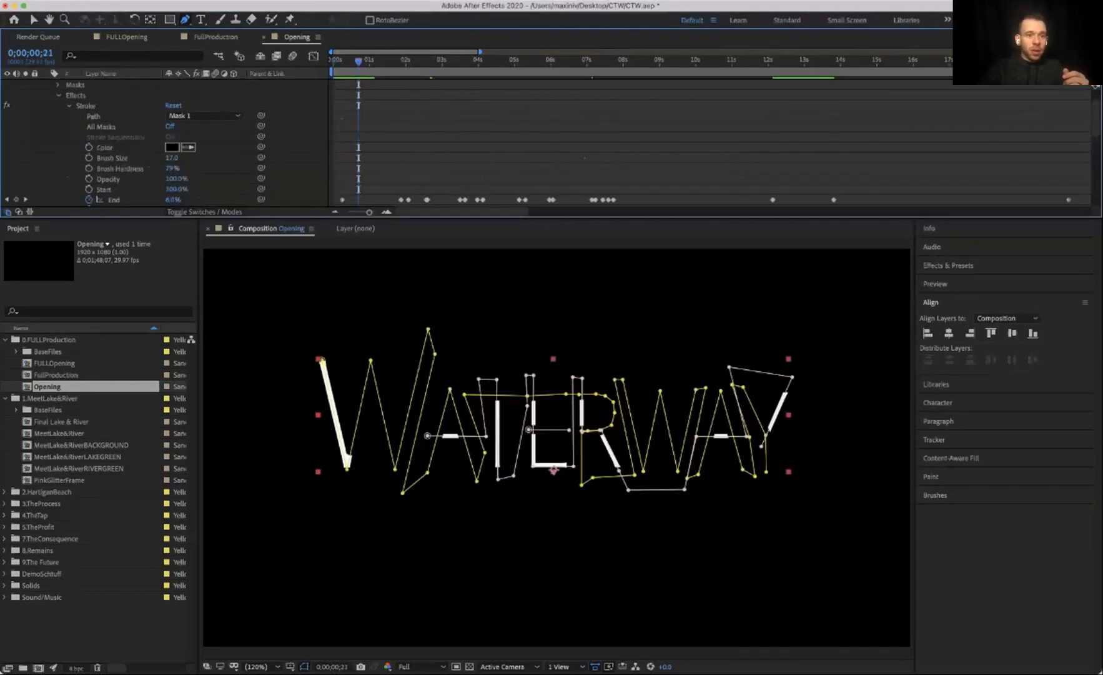
pyautogui.click(126, 95)
pyautogui.press('Delete')
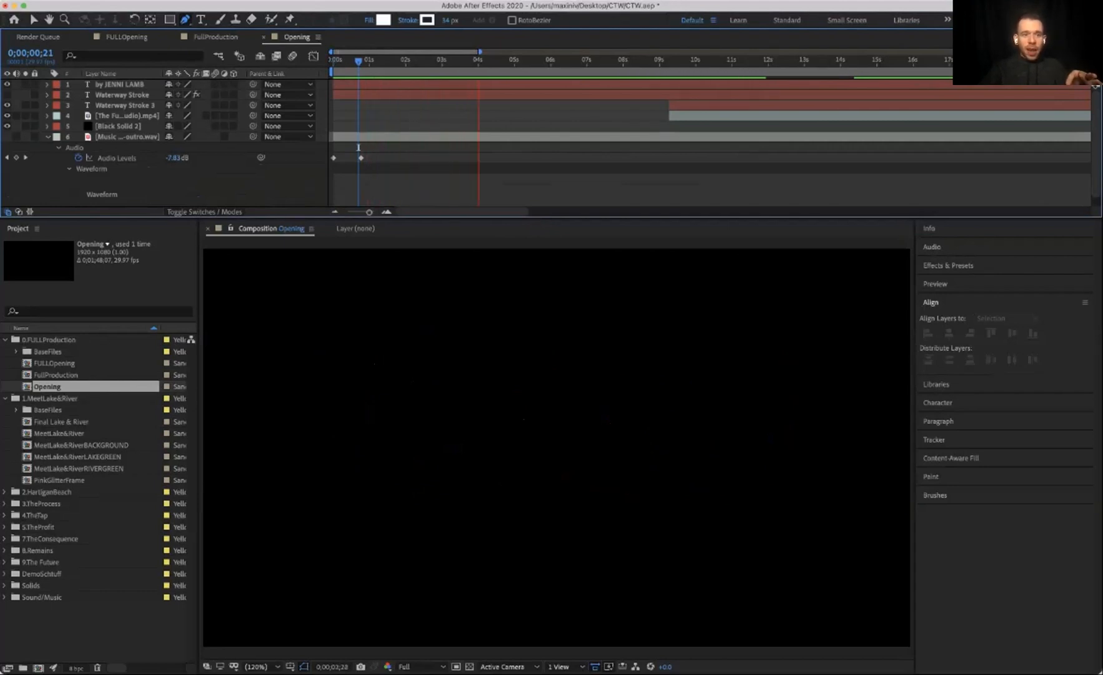
# Step: Preview the title write-on from the start of the composition
pyautogui.press('space')
pyautogui.scroll(-1, 625, 147)
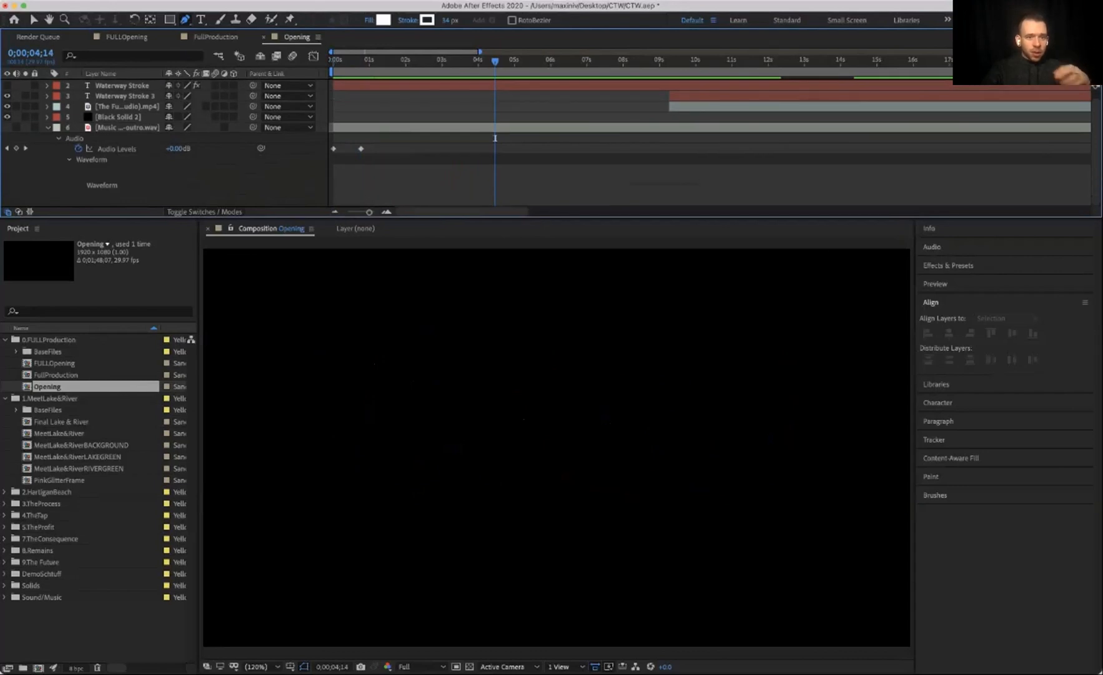
pyautogui.moveTo(495, 138)
pyautogui.mouseDown()
pyautogui.moveTo(534, 138)
pyautogui.moveTo(333, 138)
pyautogui.mouseUp()
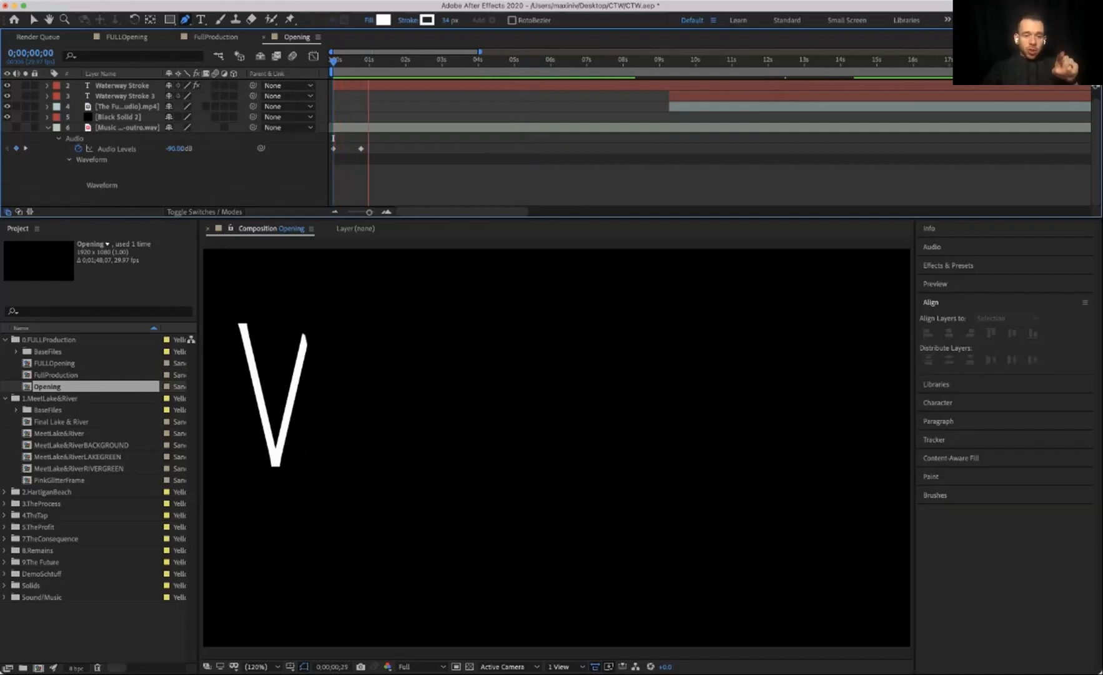
pyautogui.press('space')
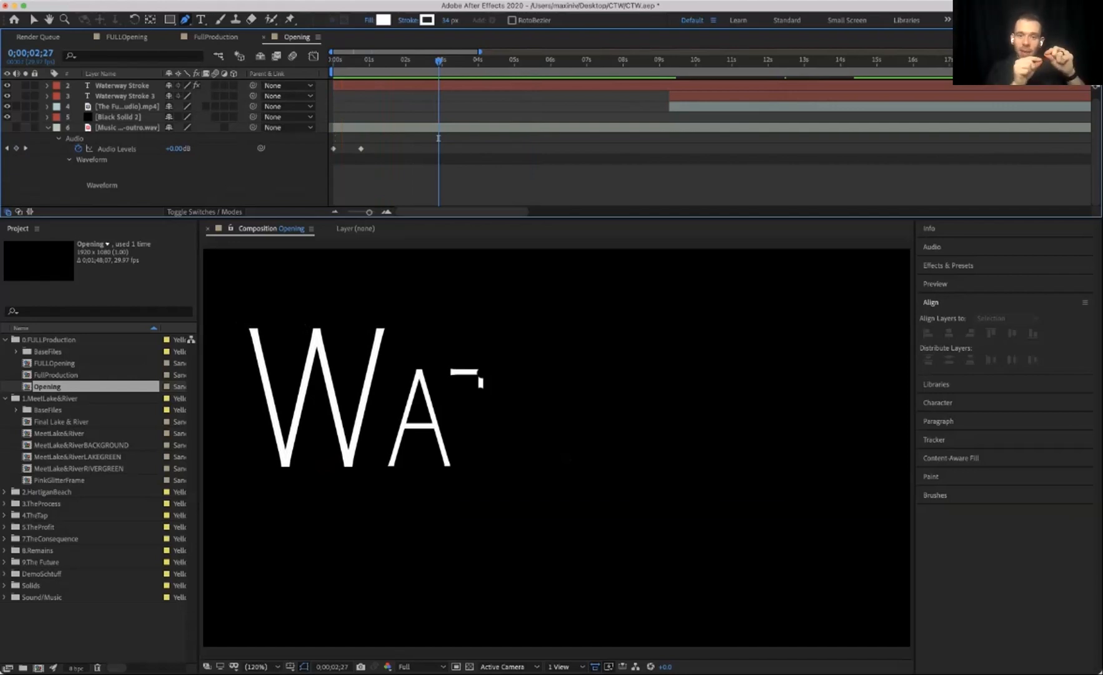
pyautogui.press('space')
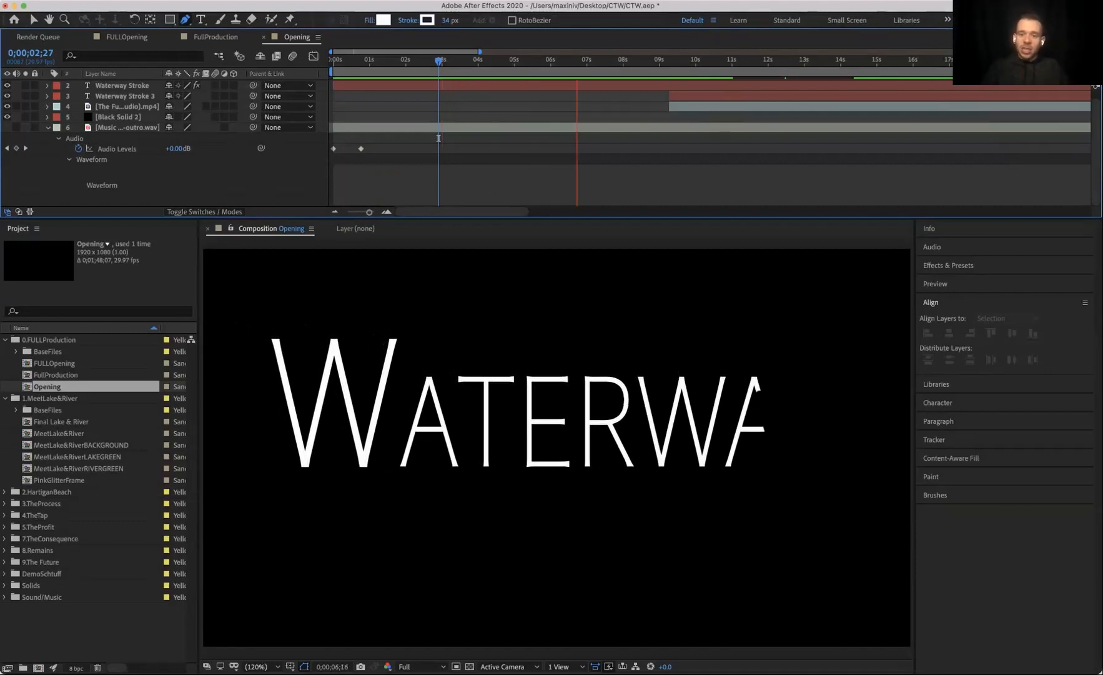
pyautogui.press('space')
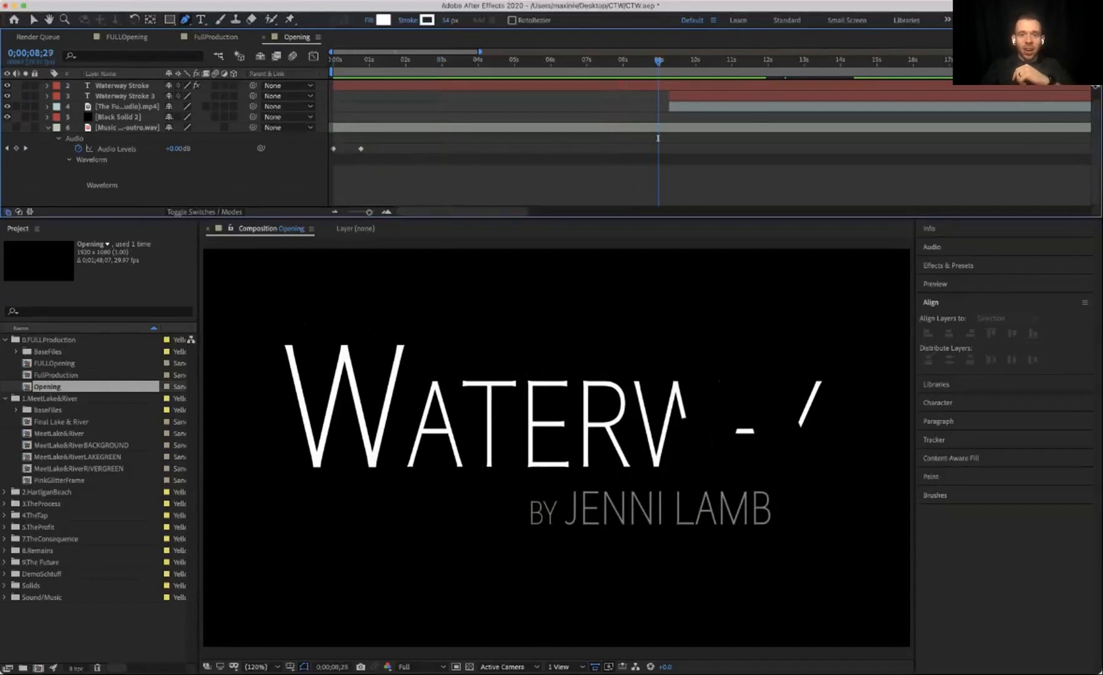
# Step: On the Waterway Stroke layer, delete the Stroke effect's End keyframes from about 12 seconds onward
pyautogui.click(123, 86)
pyautogui.click(47, 86)
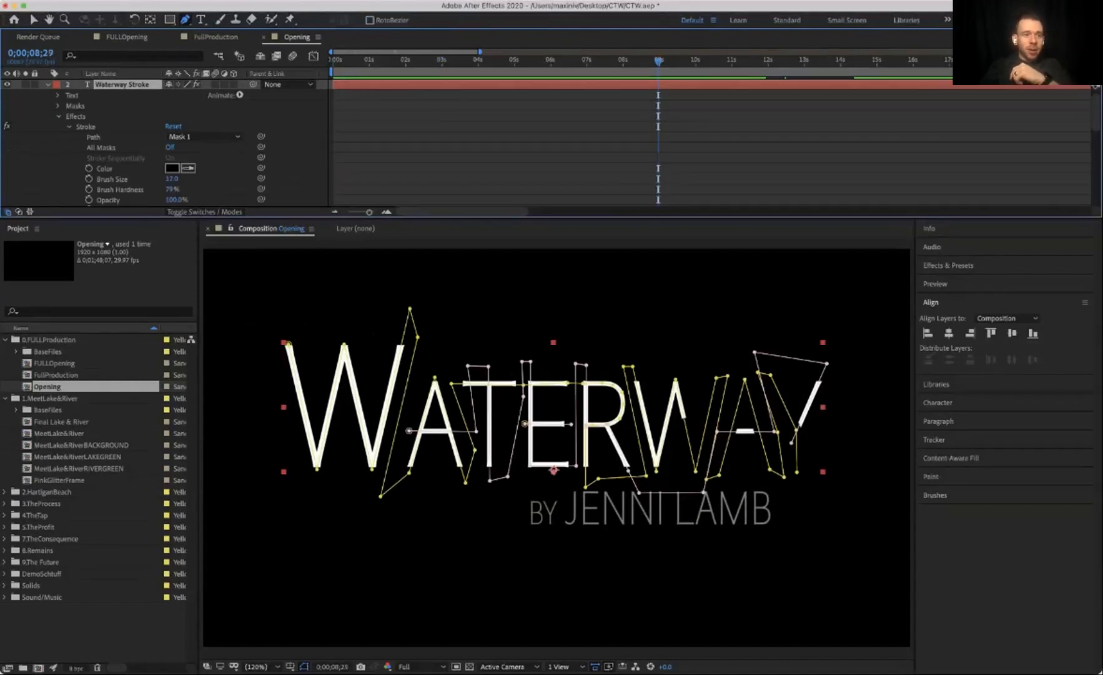
pyautogui.scroll(-5, 125, 143)
pyautogui.moveTo(745, 158); pyautogui.dragTo(908, 116)
pyautogui.press('Delete')
pyautogui.click(908, 118)
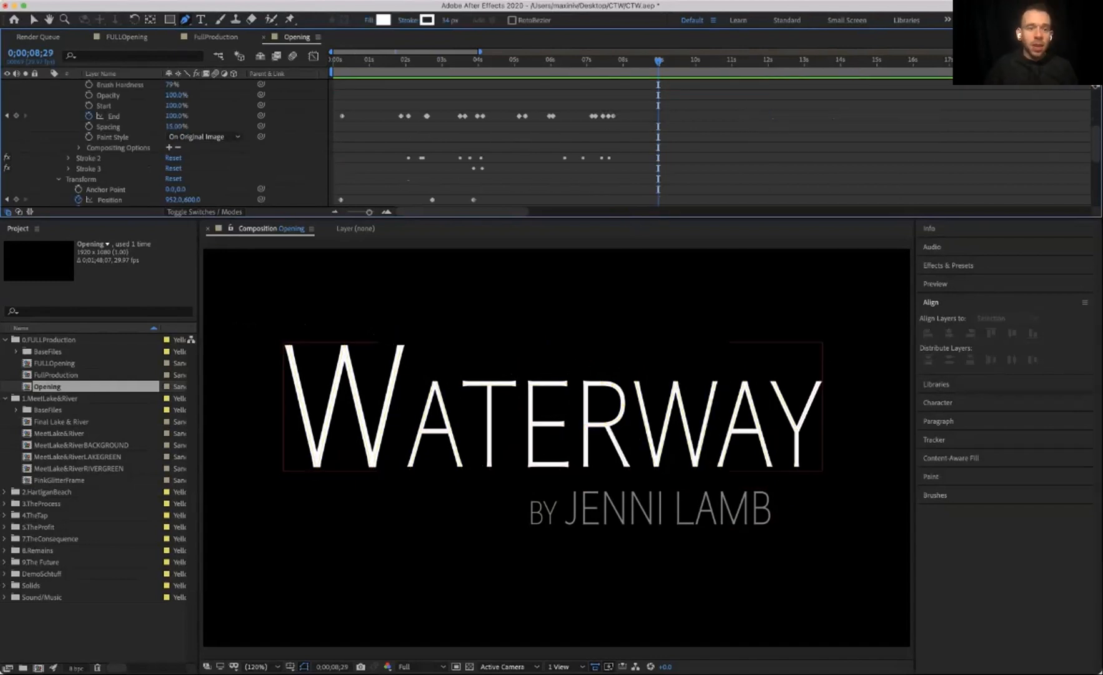
# Step: Preview the shortened write-on animation with the background footage
pyautogui.scroll(5, 546, 144)
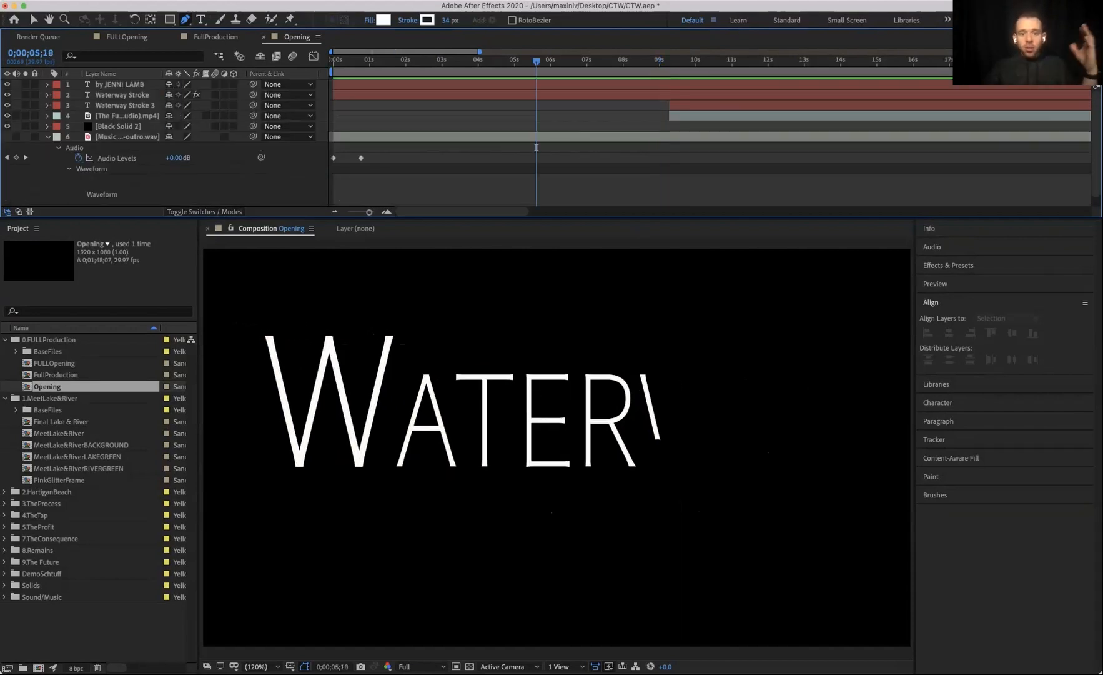
pyautogui.press('space')
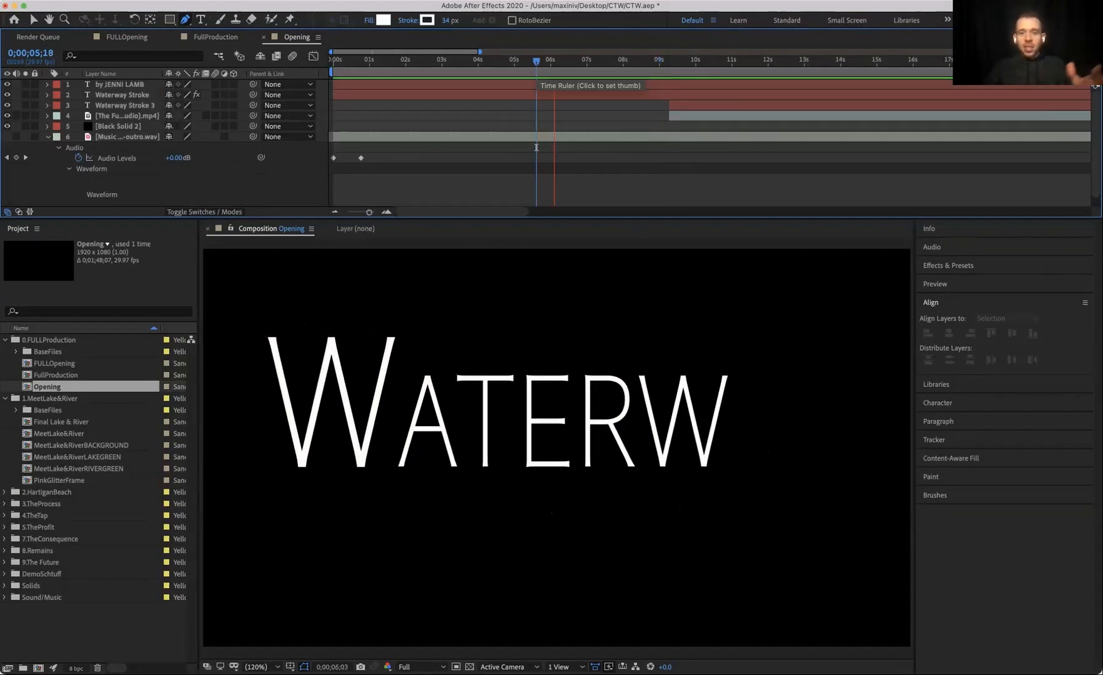
pyautogui.press('space')
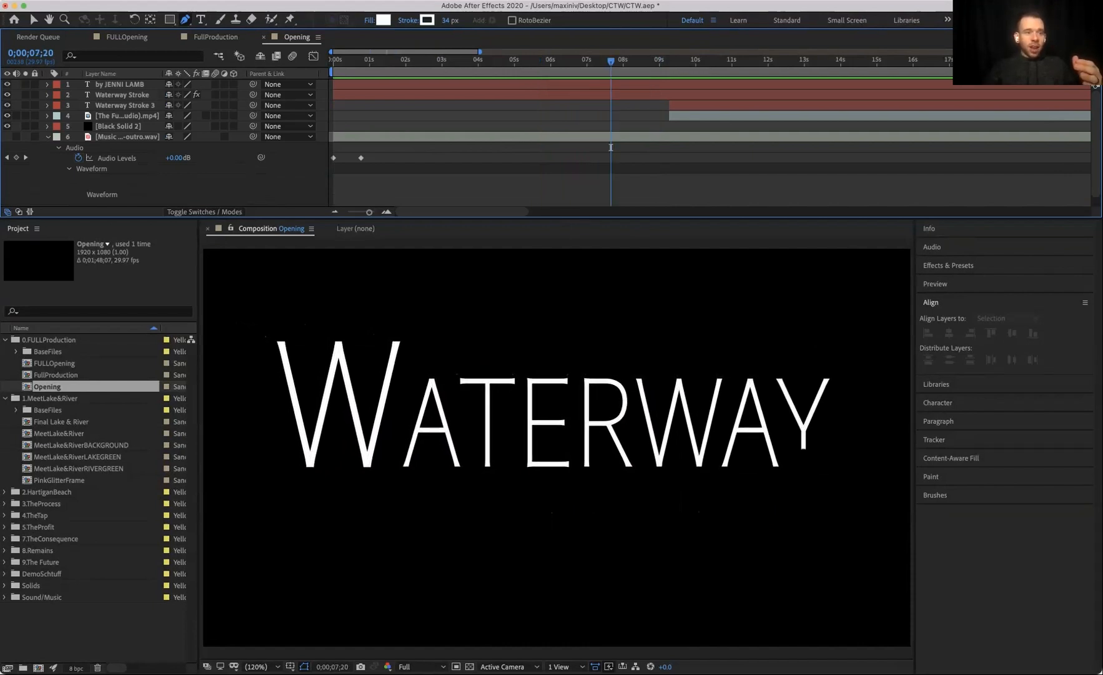
pyautogui.press('space')
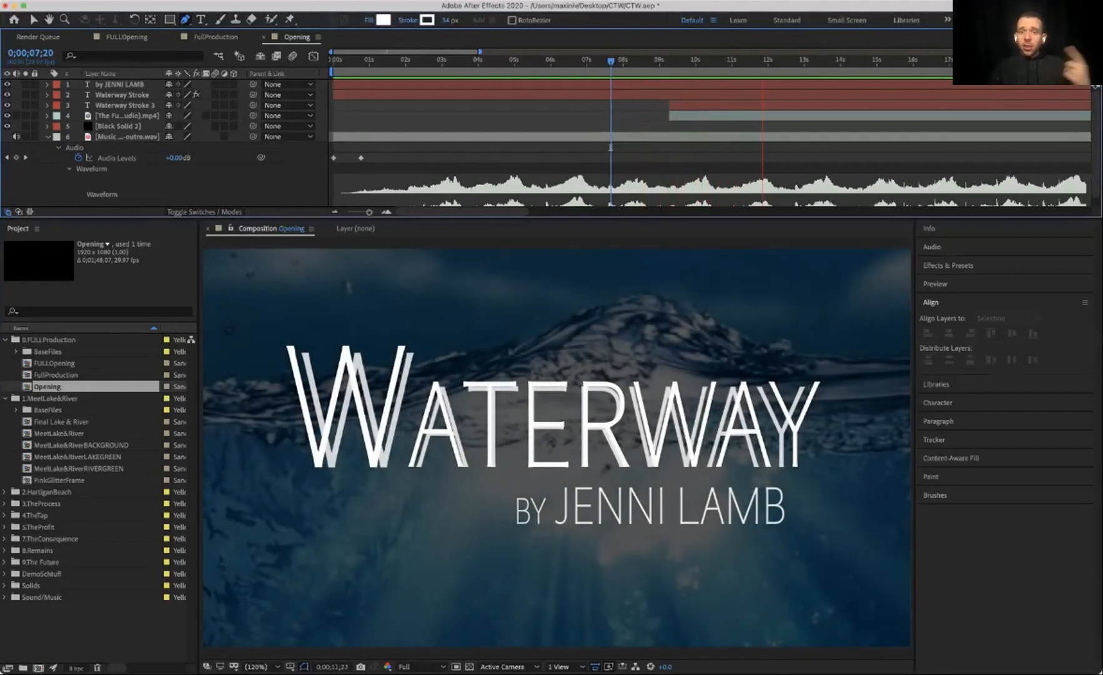
pyautogui.press('space')
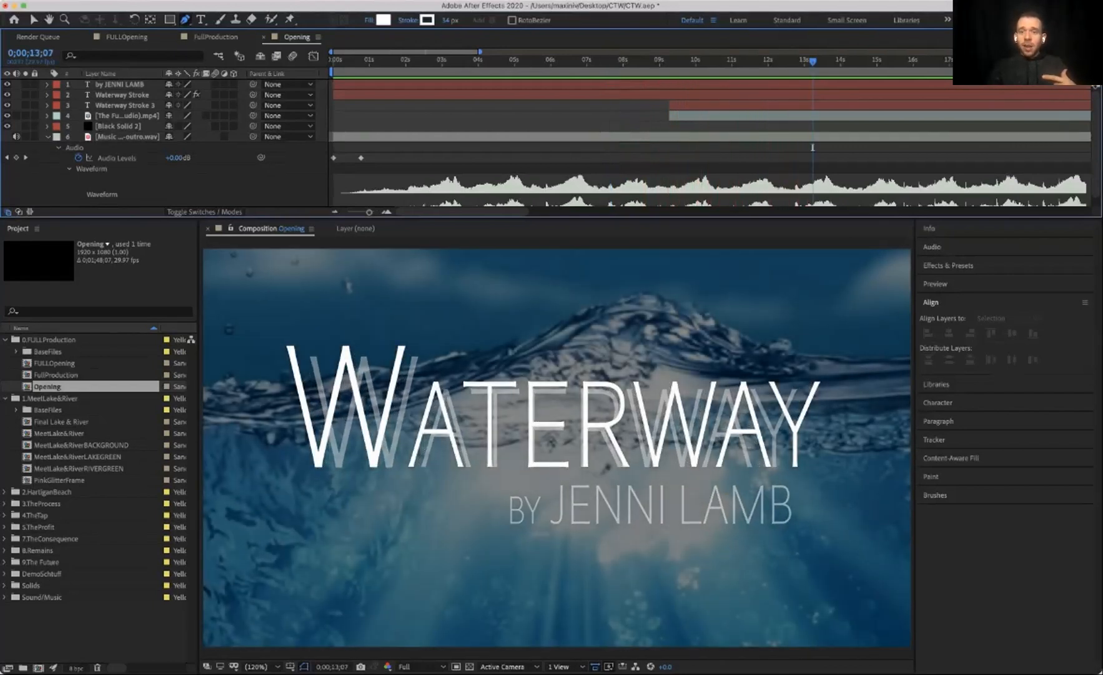
# Step: Toggle the Waterway Stroke 3 layer's visibility off and on to compare
pyautogui.click(125, 106)
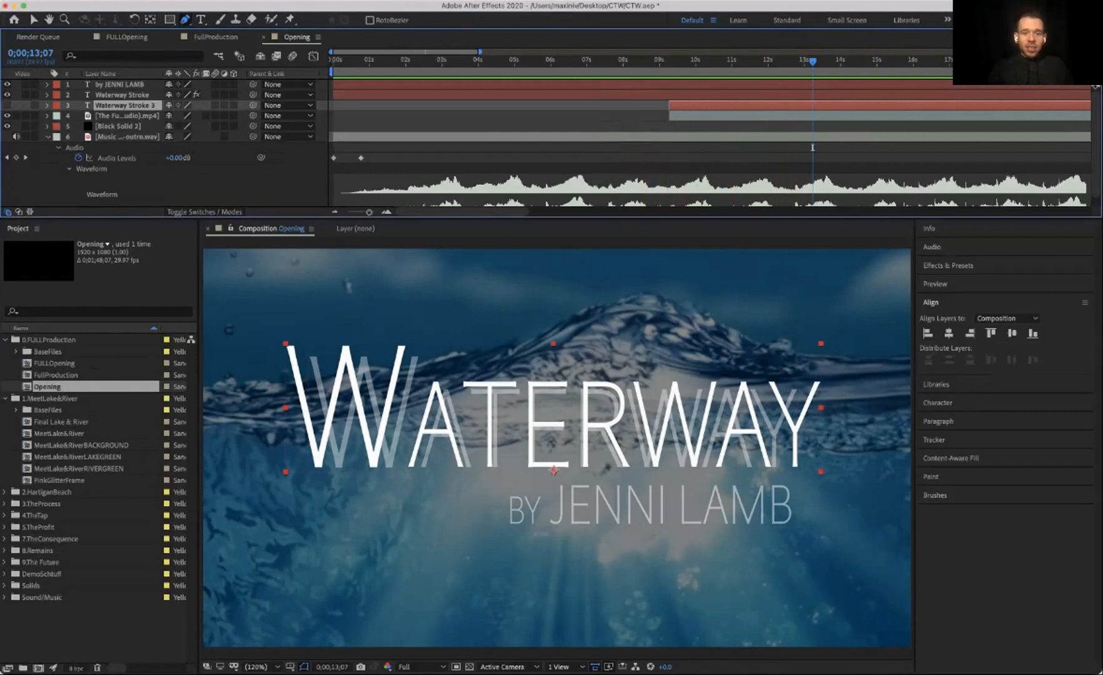
pyautogui.click(7, 106)
pyautogui.click(7, 106)
pyautogui.click(7, 106)
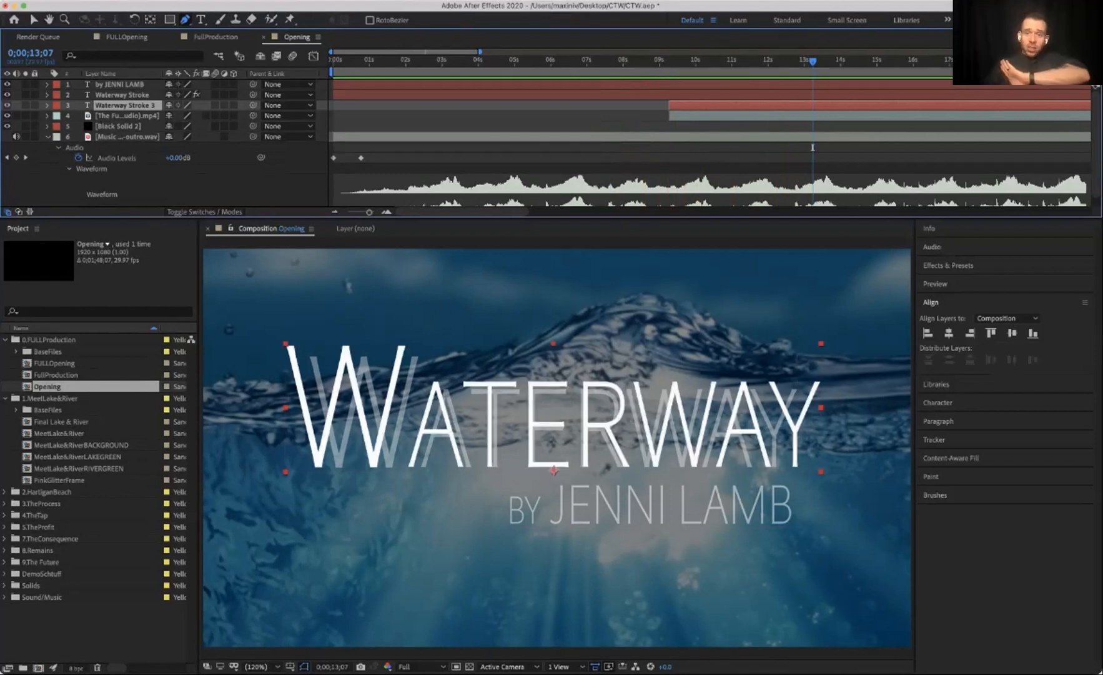
# Step: Expand the Waterway Stroke layer's Transform properties and preview the title animation from the start
pyautogui.click(123, 95)
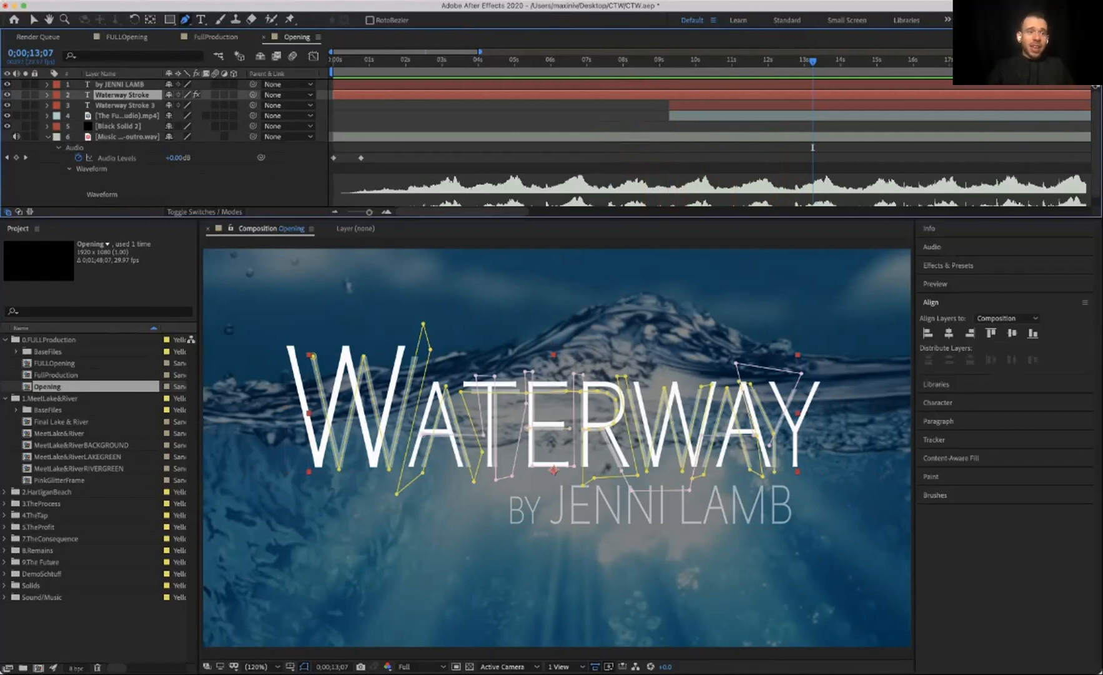
pyautogui.click(47, 95)
pyautogui.click(58, 117)
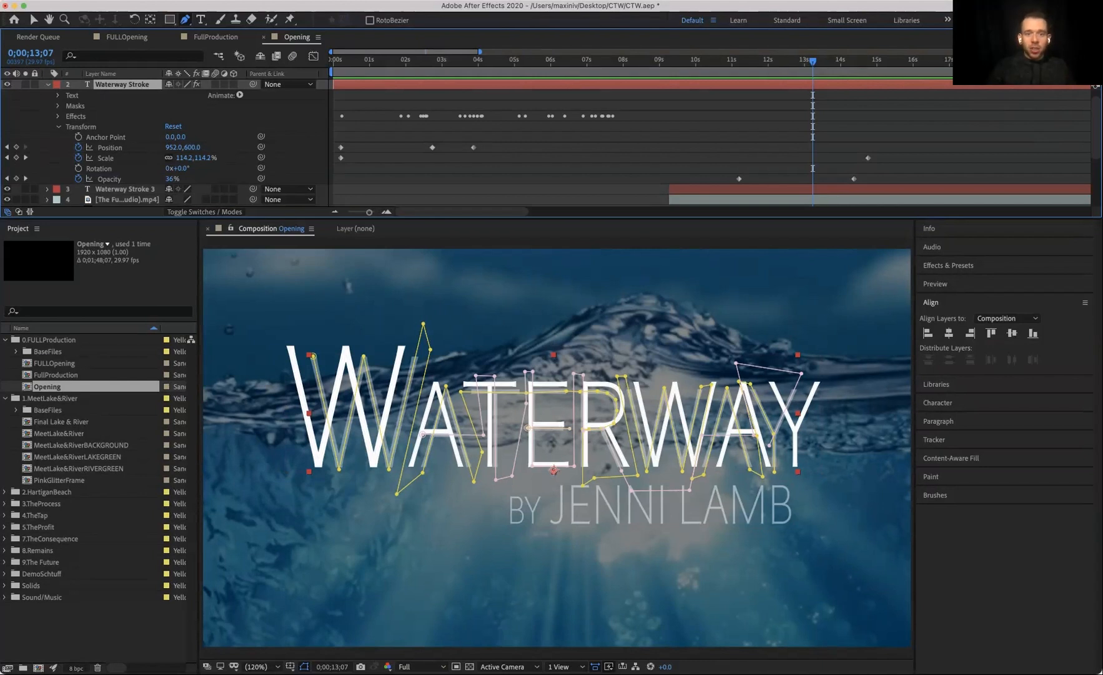
pyautogui.press('Home')
pyautogui.press('space')
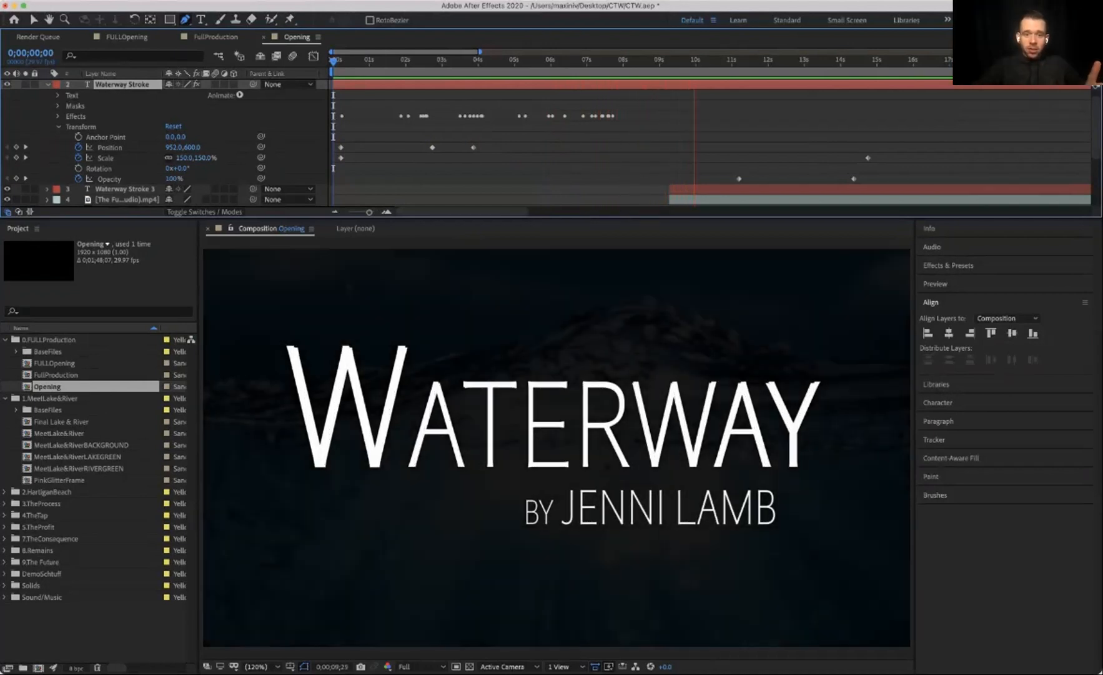
pyautogui.press('space')
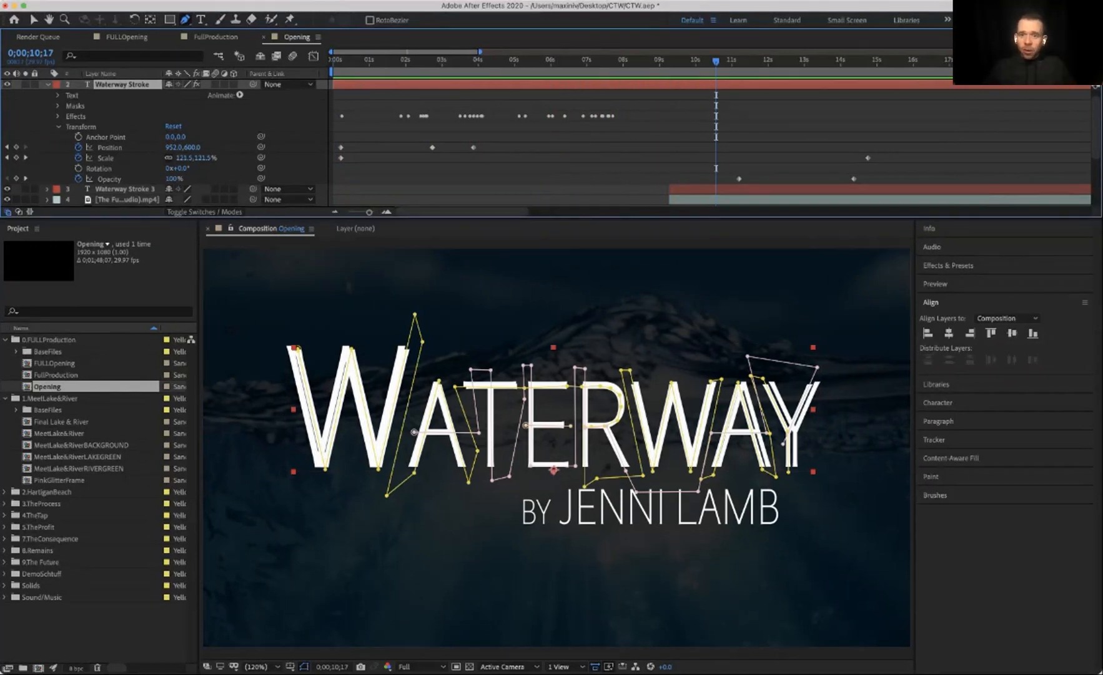
pyautogui.press('space')
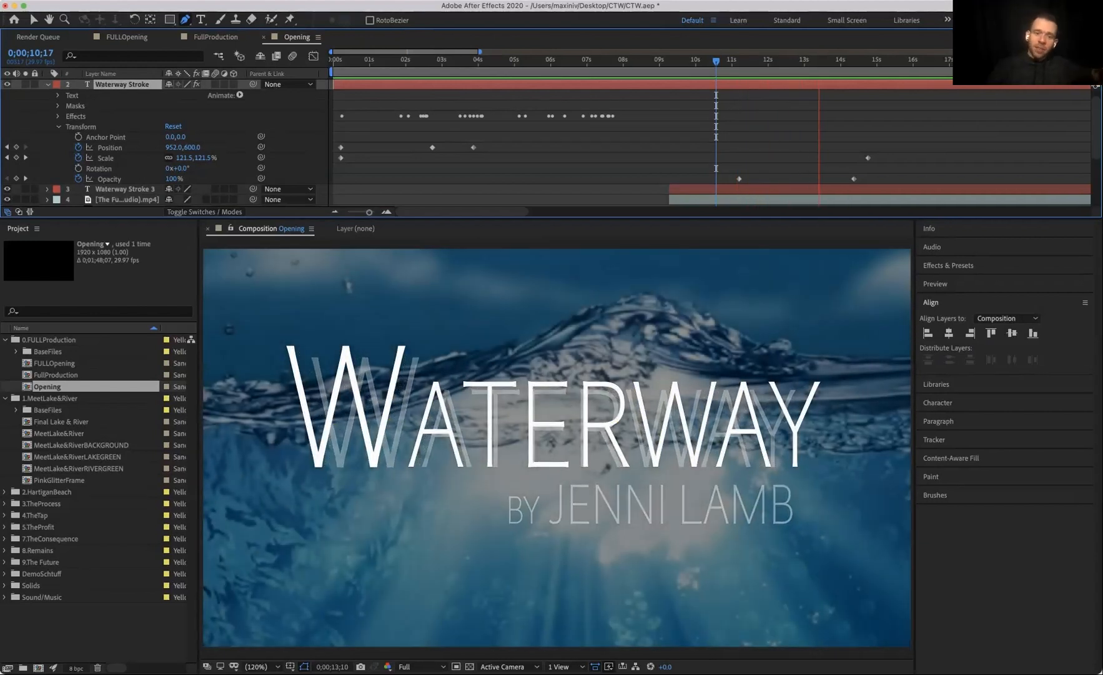
pyautogui.press('space')
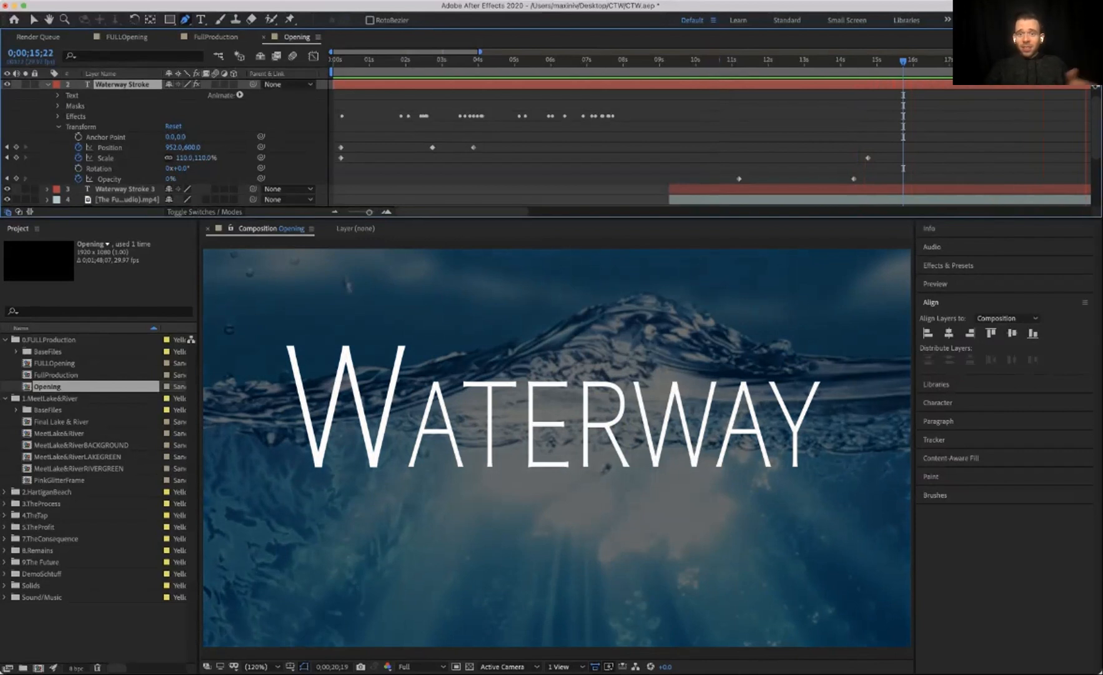
# Step: Preview the title animation within the FULLOpening composition from the start
pyautogui.press('space')
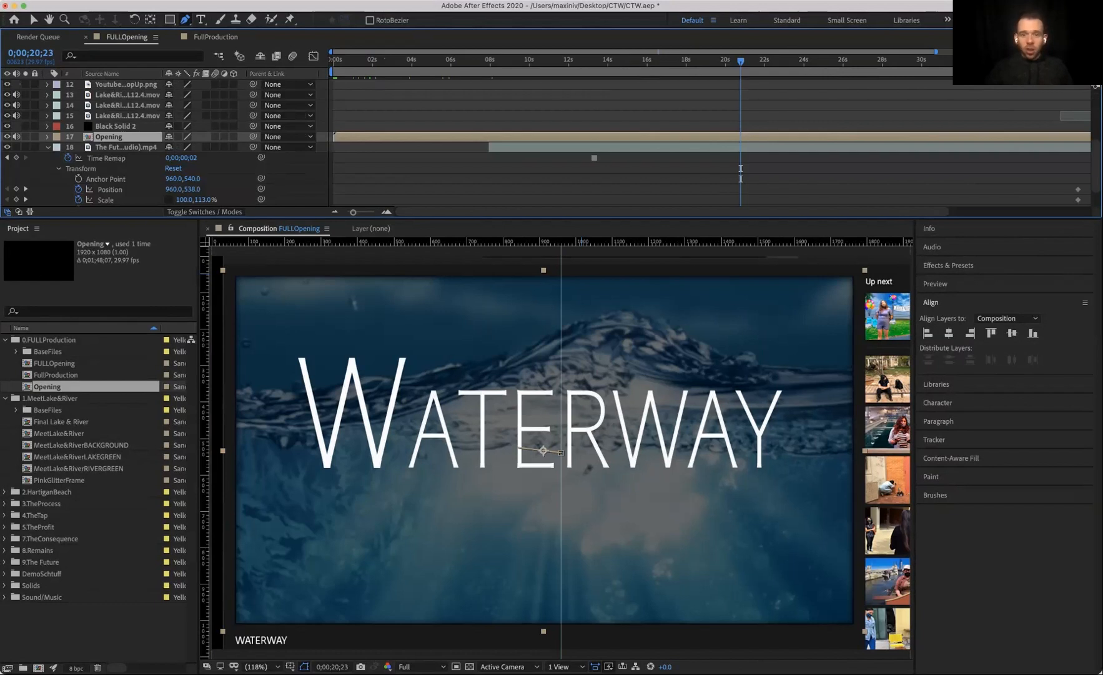
pyautogui.press('-')
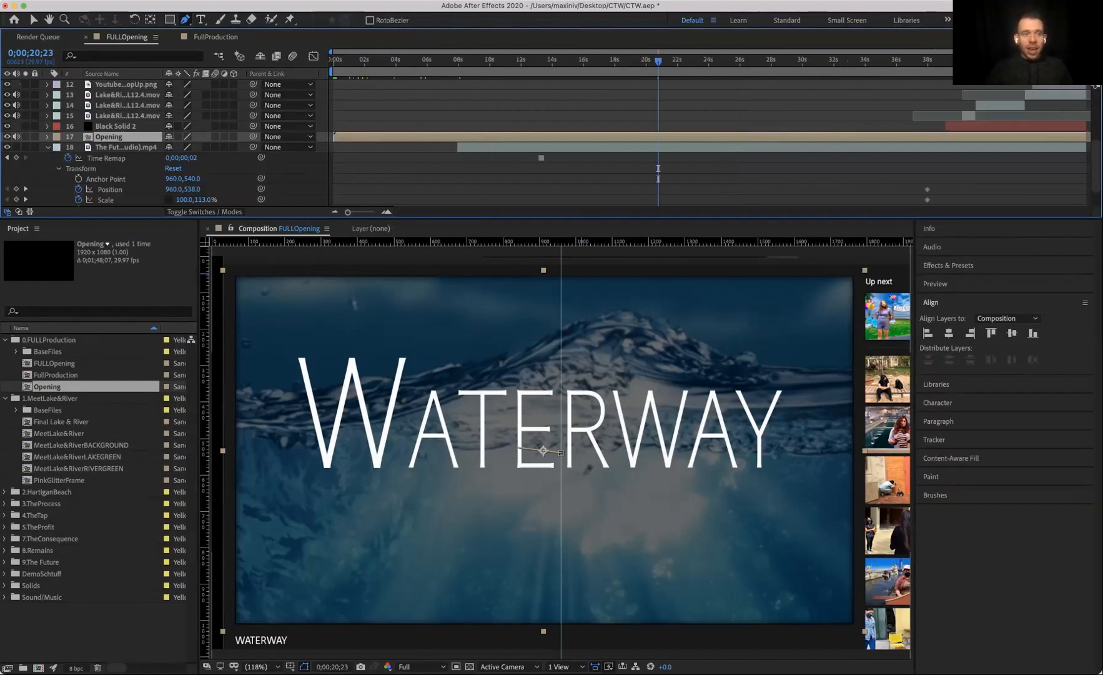
pyautogui.click(26, 137)
pyautogui.press('Home')
pyautogui.press('space')
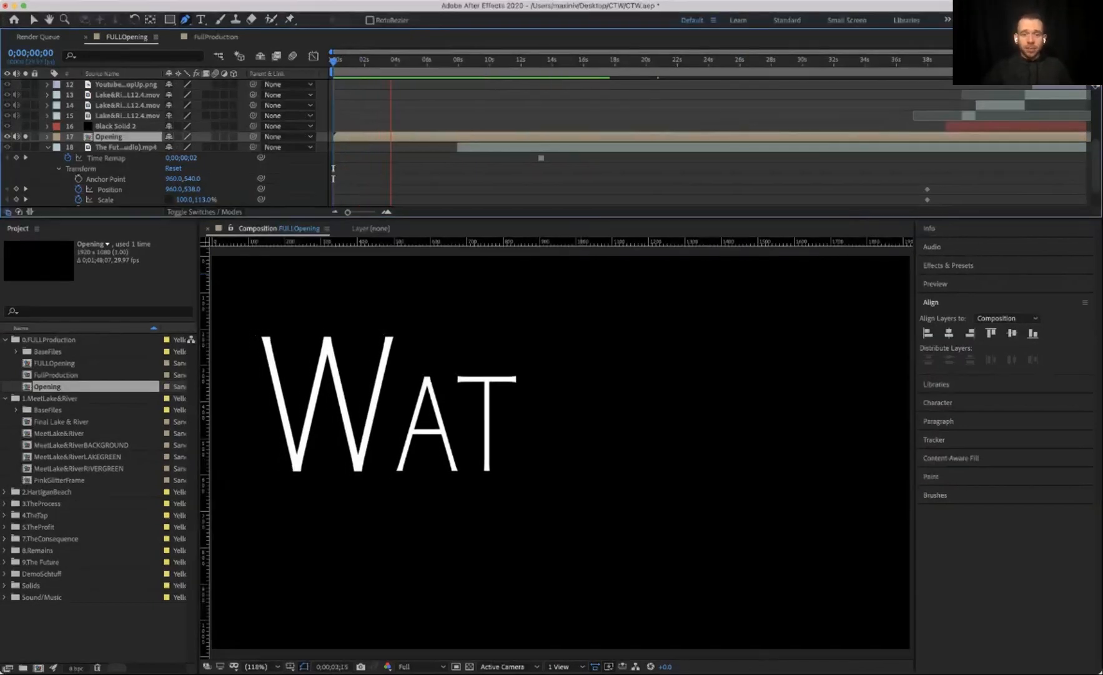
pyautogui.press('space')
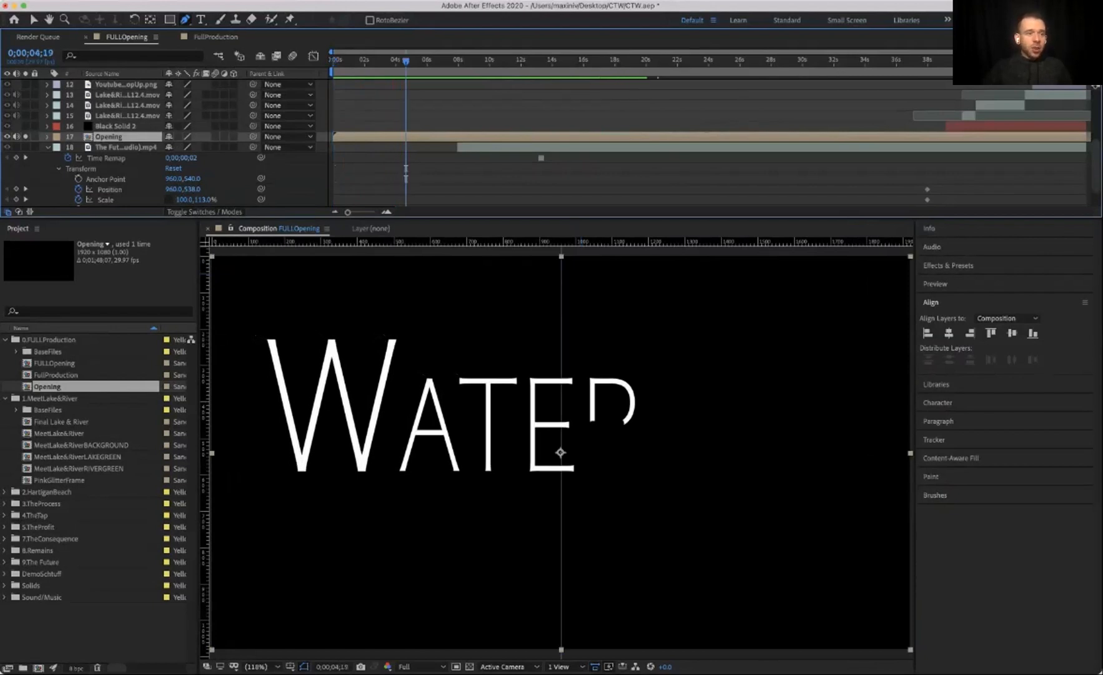
# Step: Select the Waterway frame image layer and expand its Transform properties to review its Position and Scale keyframes
pyautogui.scroll(5, 127, 141)
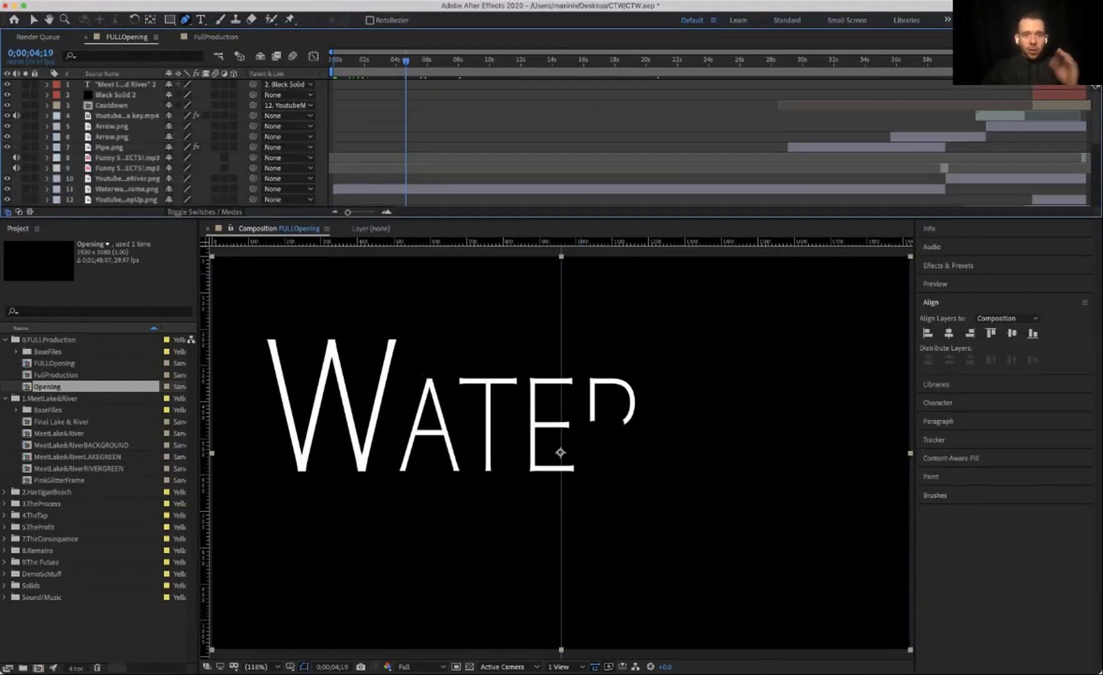
pyautogui.scroll(-3, 127, 141)
pyautogui.click(127, 126)
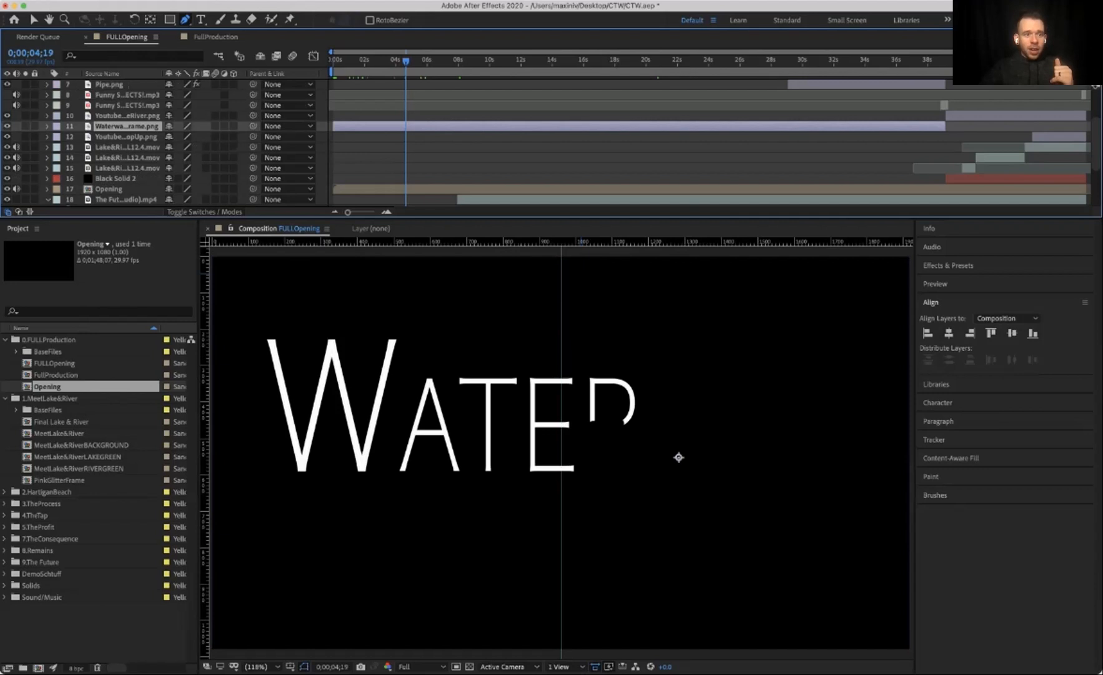
pyautogui.click(47, 127)
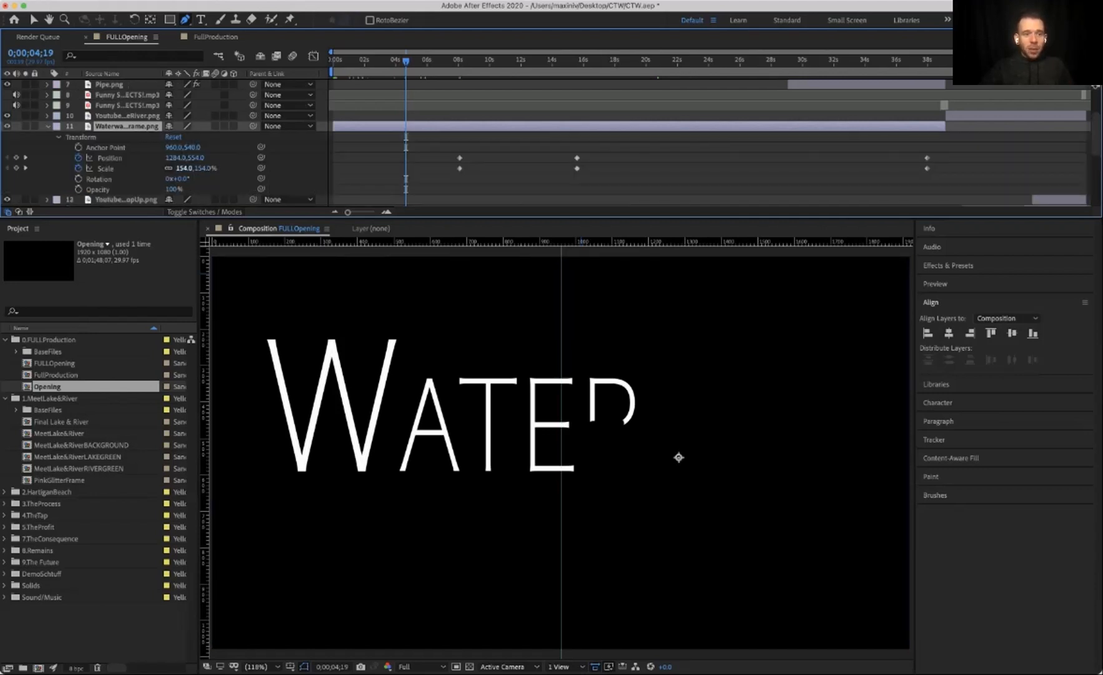
pyautogui.moveTo(186, 168)
pyautogui.mouseDown()
pyautogui.moveTo(138, 168)
pyautogui.moveTo(186, 168)
pyautogui.moveTo(176, 158)
pyautogui.mouseUp()
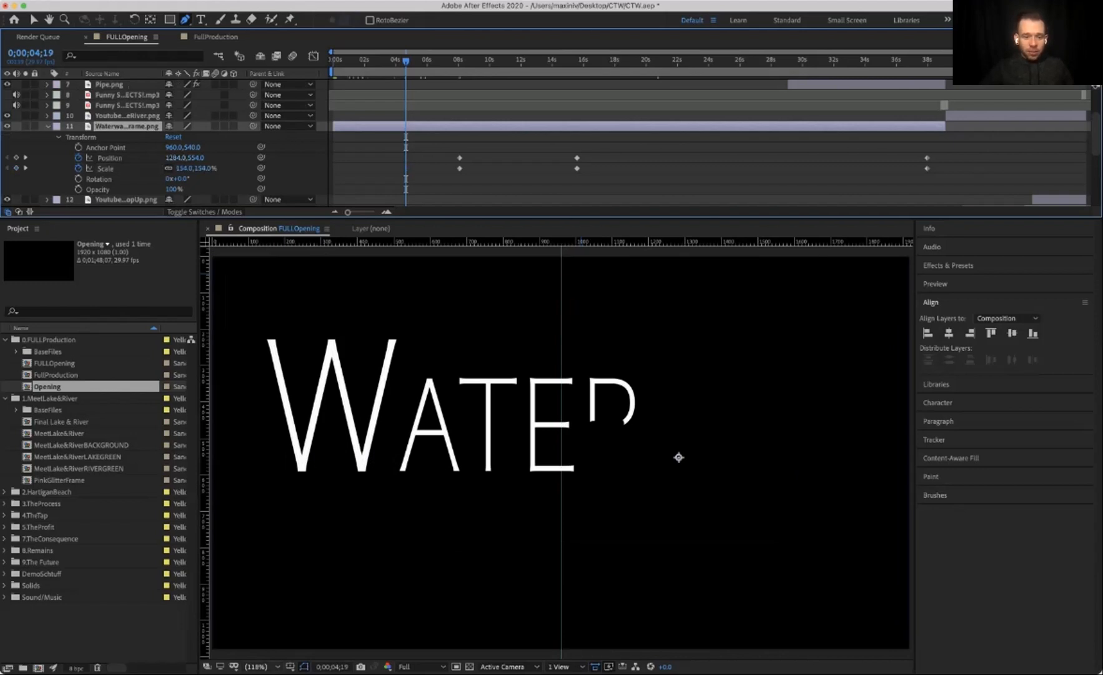
# Step: Set the composition viewer magnification to 12.5% to see the whole frame layer
pyautogui.click(256, 667)
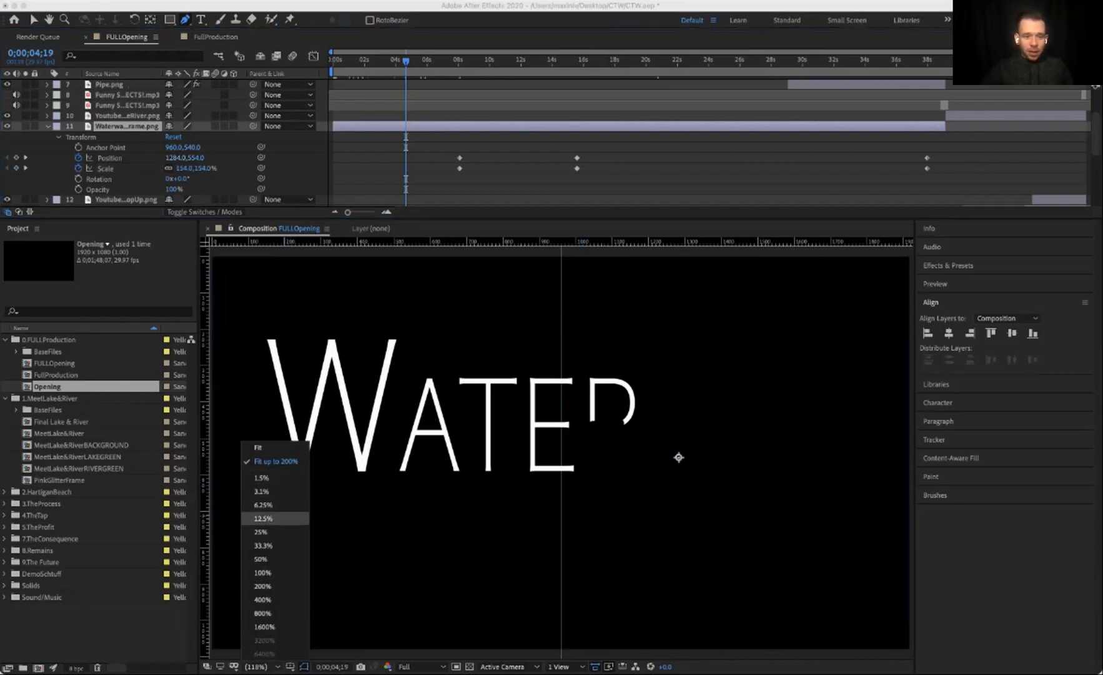
pyautogui.click(262, 573)
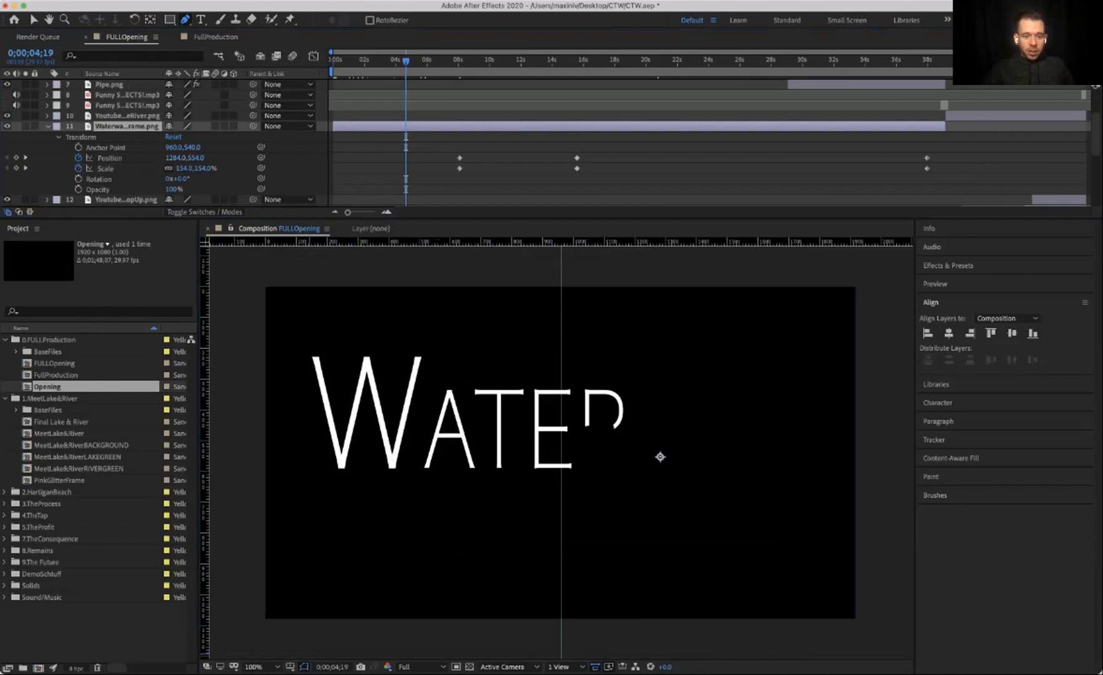
pyautogui.click(290, 666)
pyautogui.click(320, 627)
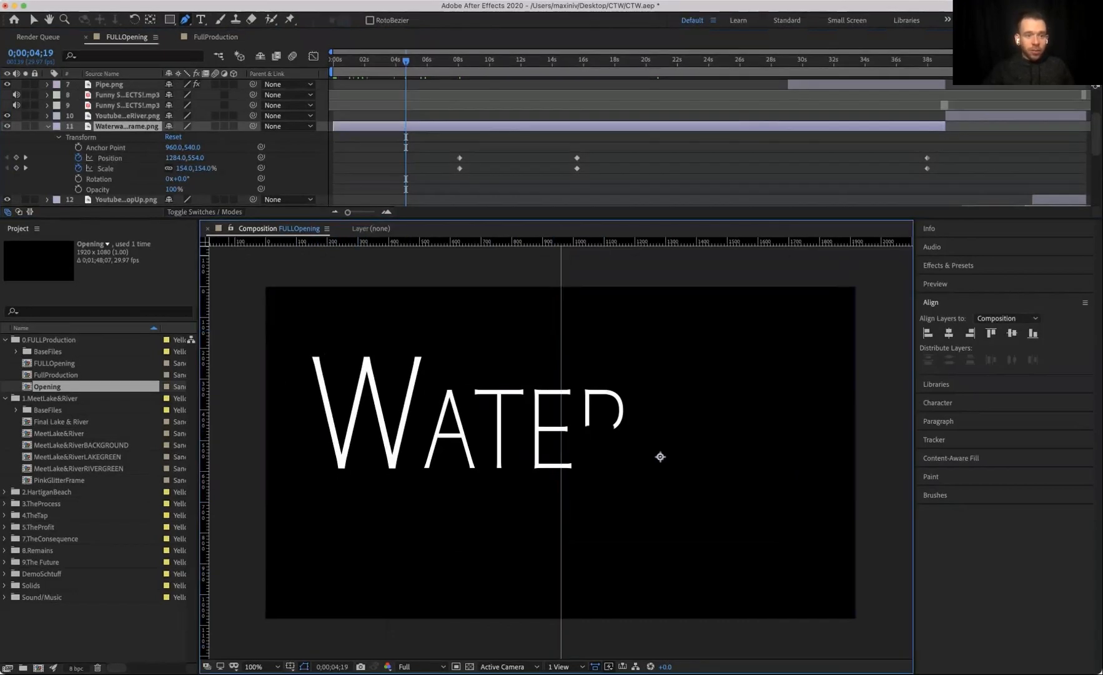
pyautogui.click(262, 667)
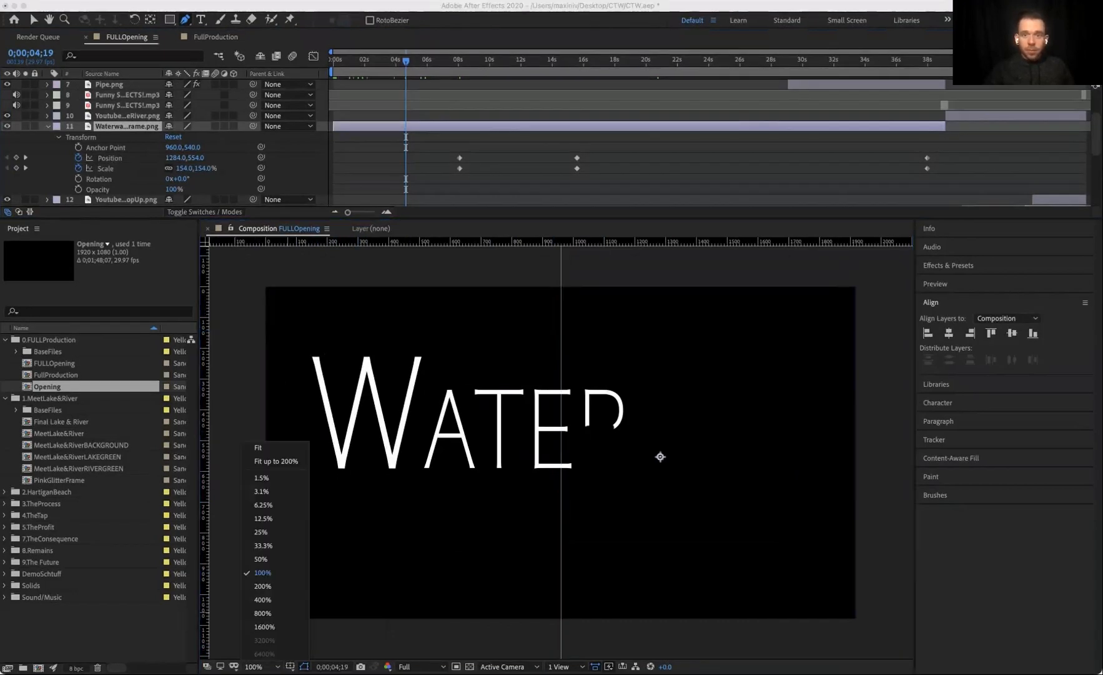
pyautogui.press('Escape')
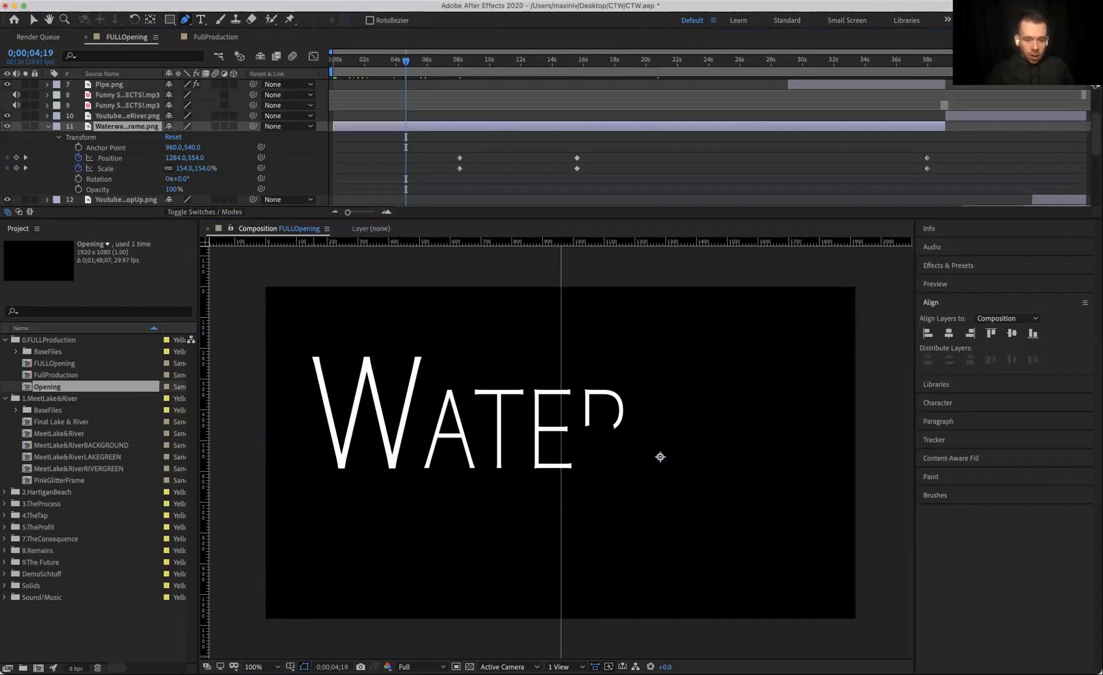
pyautogui.click(261, 667)
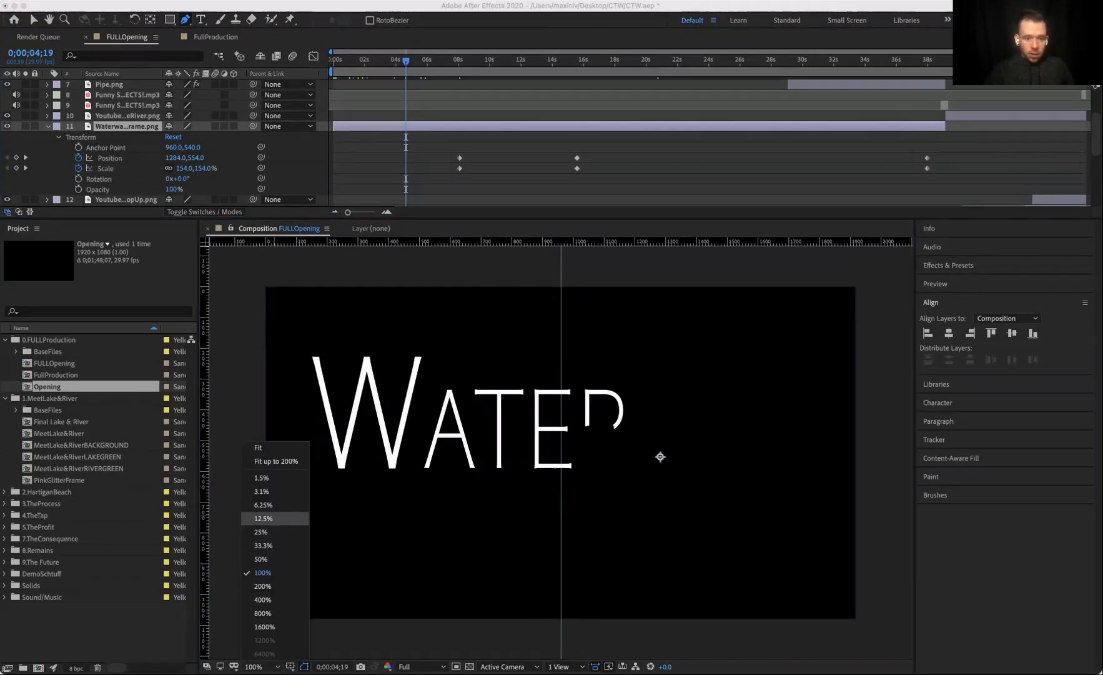
pyautogui.click(262, 518)
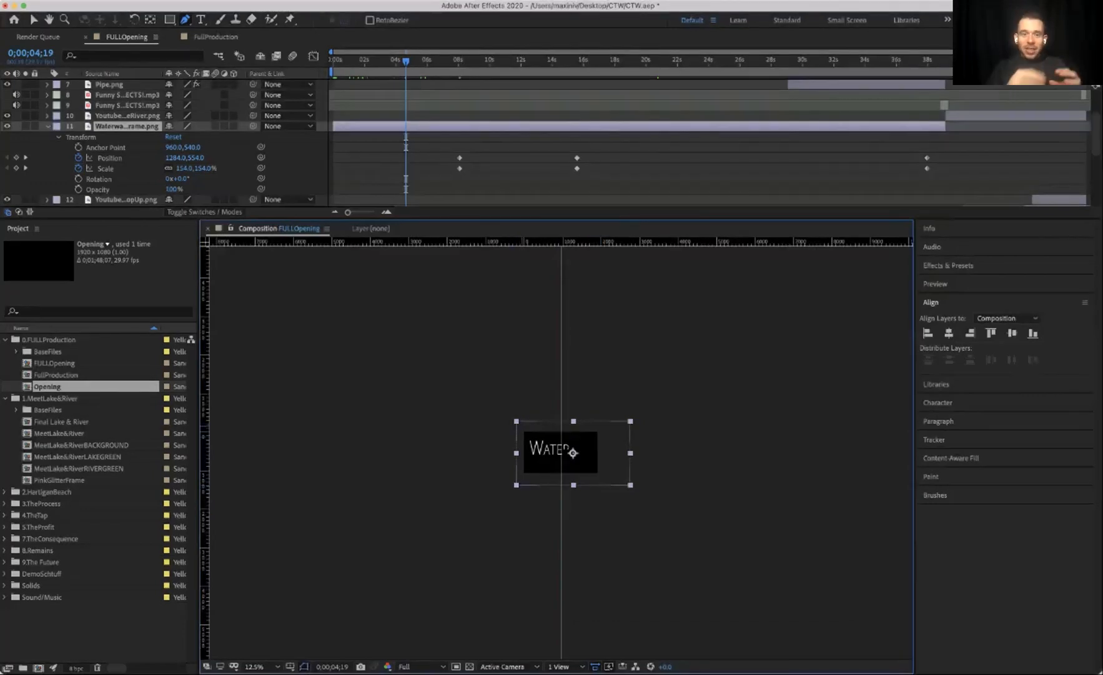
# Step: Preview the Waterway frame's scale animation at the reduced magnification and return to about 4 seconds
pyautogui.press('space')
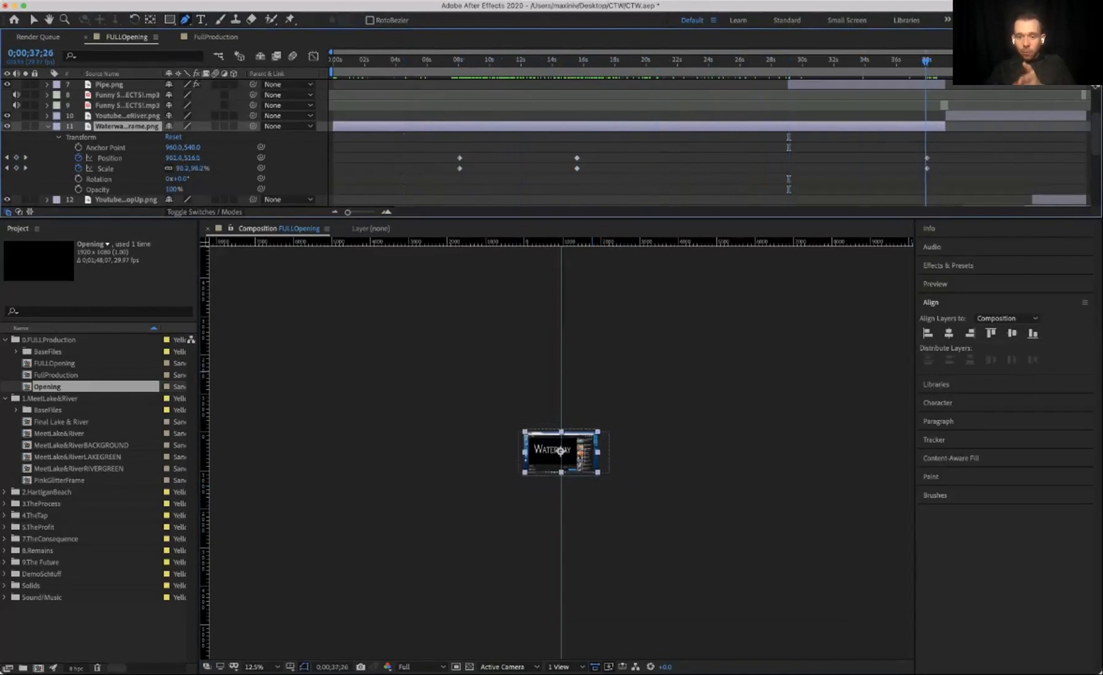
pyautogui.press('space')
pyautogui.moveTo(575, 61); pyautogui.dragTo(408, 61)
# Step: Set the viewer magnification back to Fit up to 200% and preview the composition
pyautogui.click(273, 667)
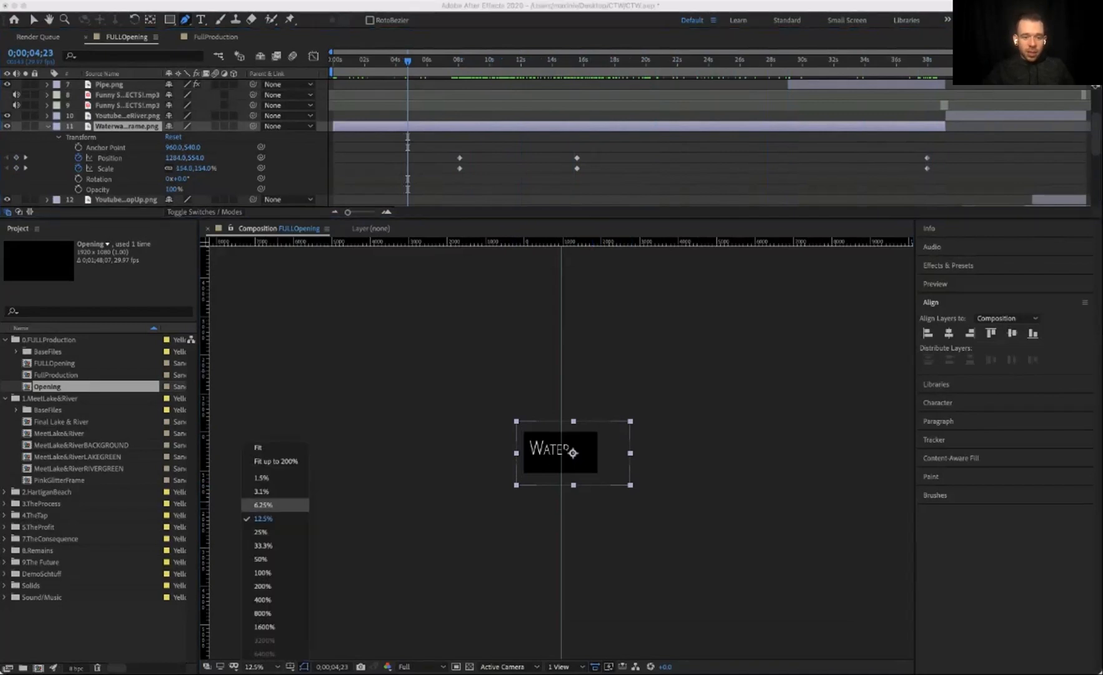
pyautogui.click(276, 462)
pyautogui.press('space')
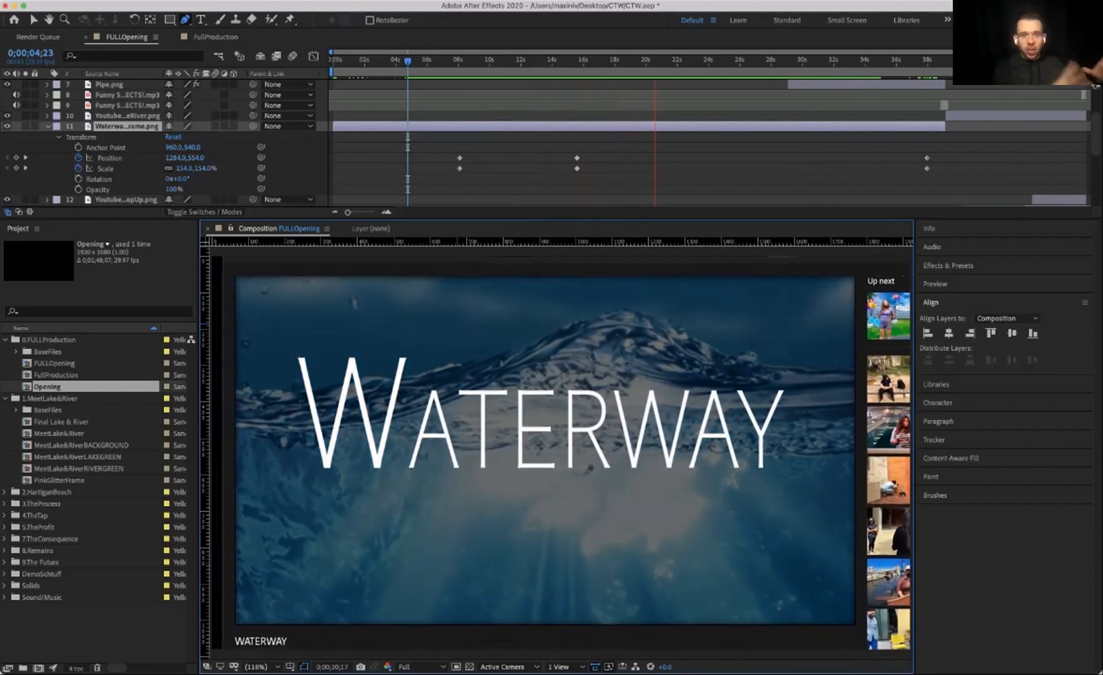
pyautogui.press('space')
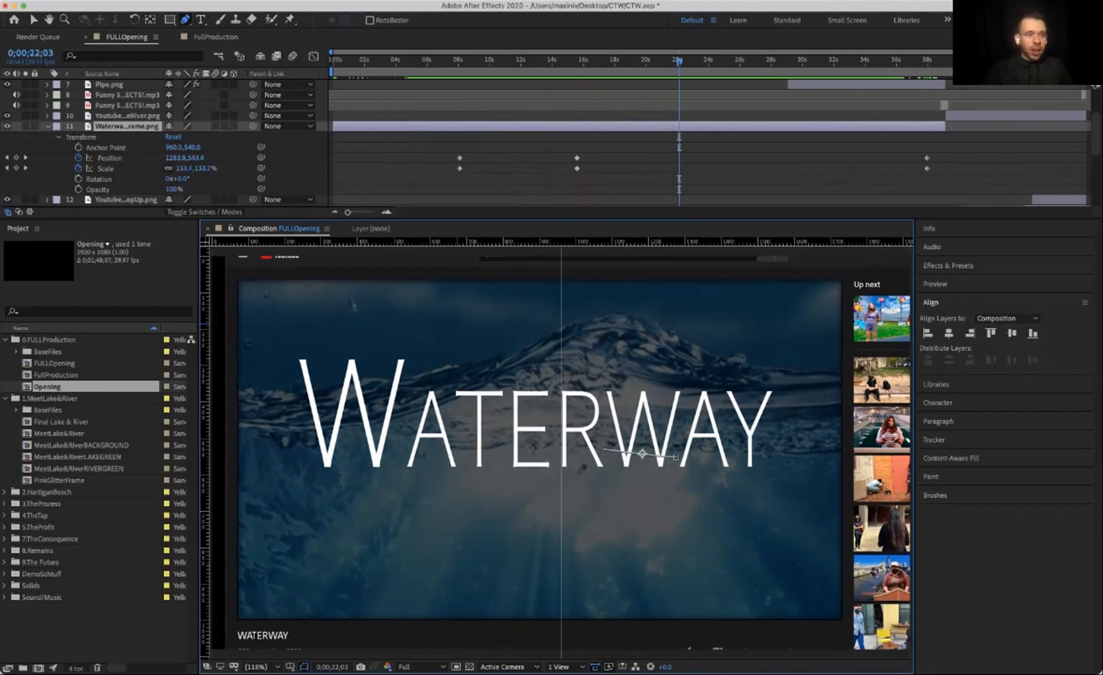
# Step: Select the Opening layer and expand its Transform and Audio properties
pyautogui.scroll(-5, 551, 144)
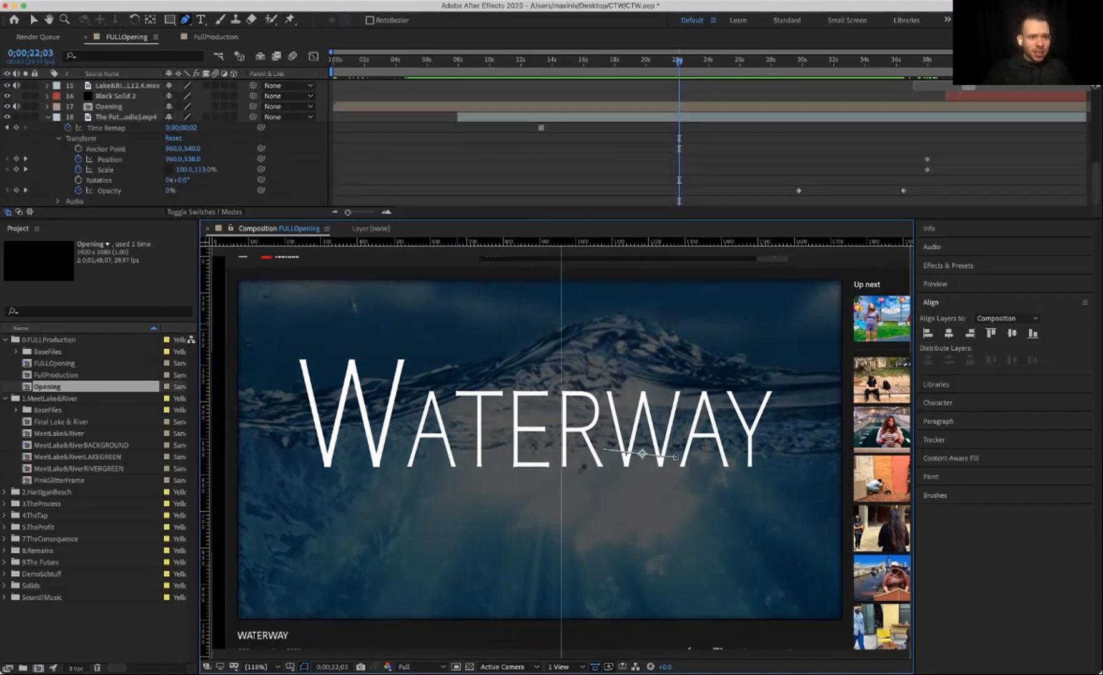
pyautogui.scroll(6, 551, 144)
pyautogui.scroll(-3, 551, 143)
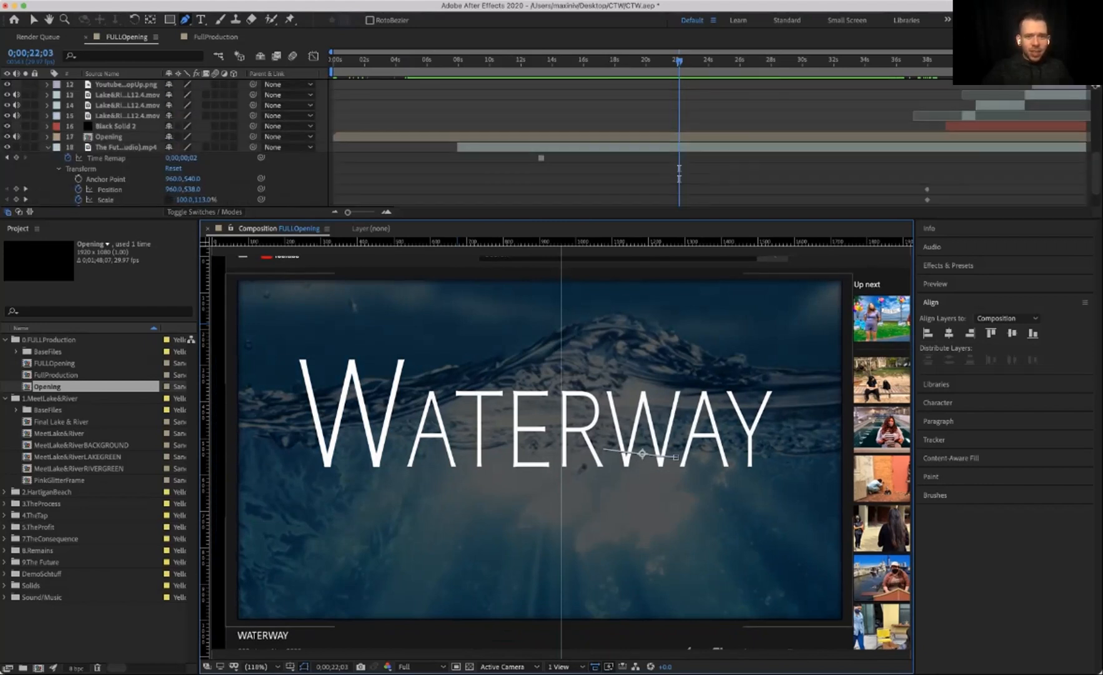
pyautogui.click(108, 137)
pyautogui.click(48, 136)
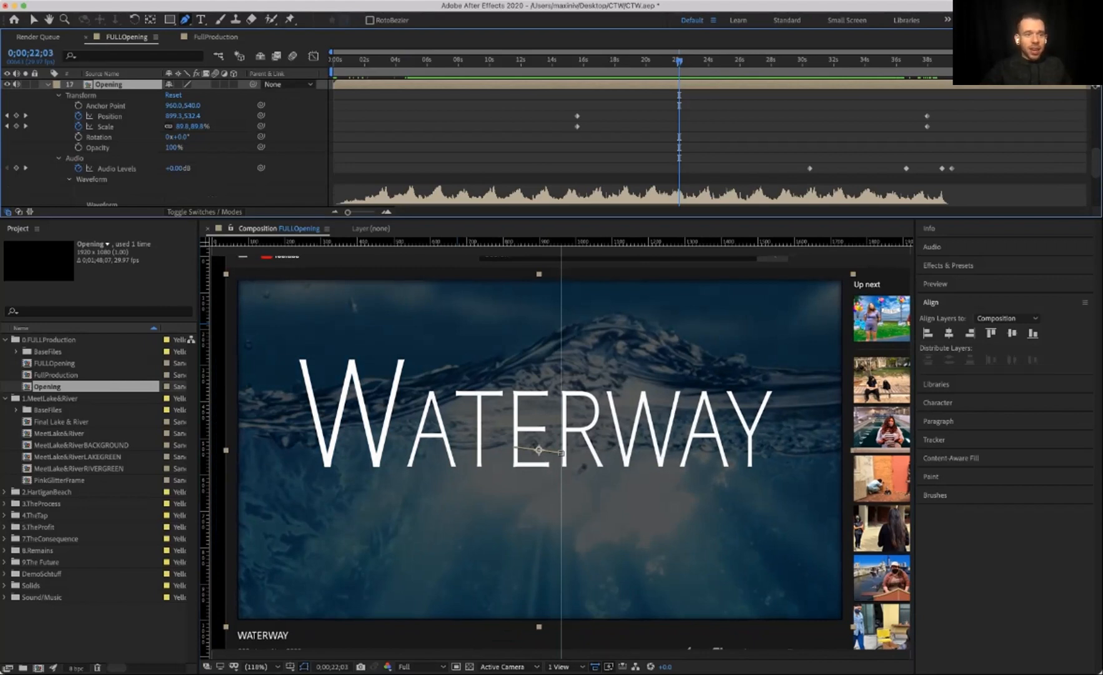
# Step: Set the Opening layer's Audio Levels keyframe at about 30 seconds to -10 dB
pyautogui.write('k')
pyautogui.write('-10')
pyautogui.press('Return')
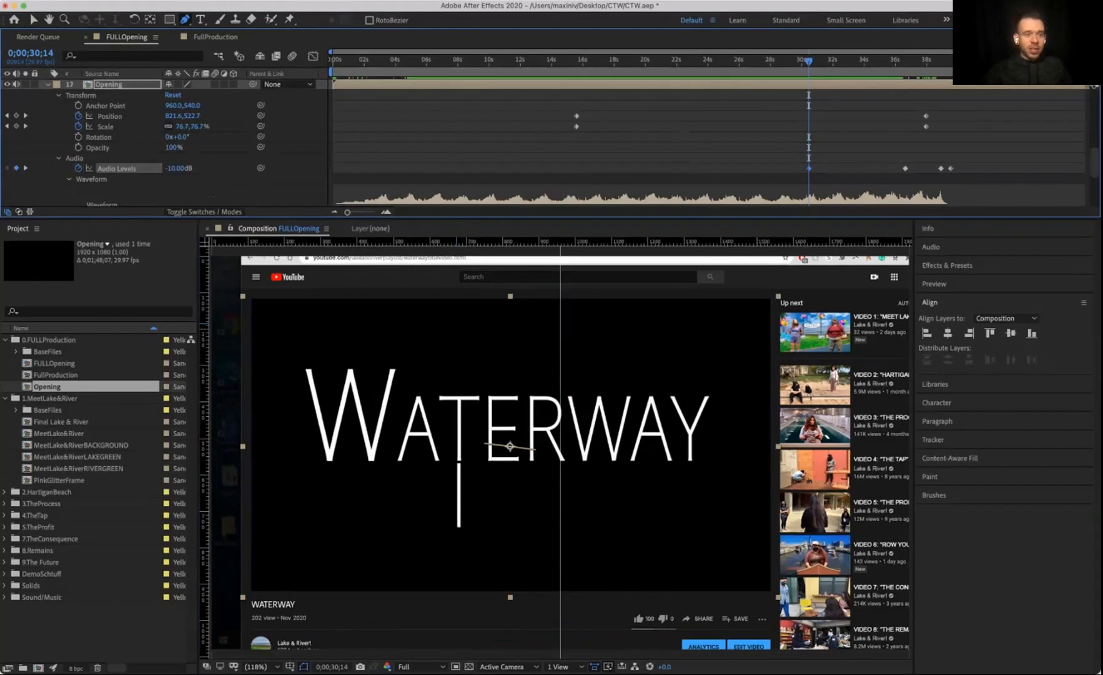
# Step: Set the Audio Levels keyframe at about 36 seconds to -15 dB
pyautogui.press('k')
pyautogui.click(177, 168)
pyautogui.write('-15')
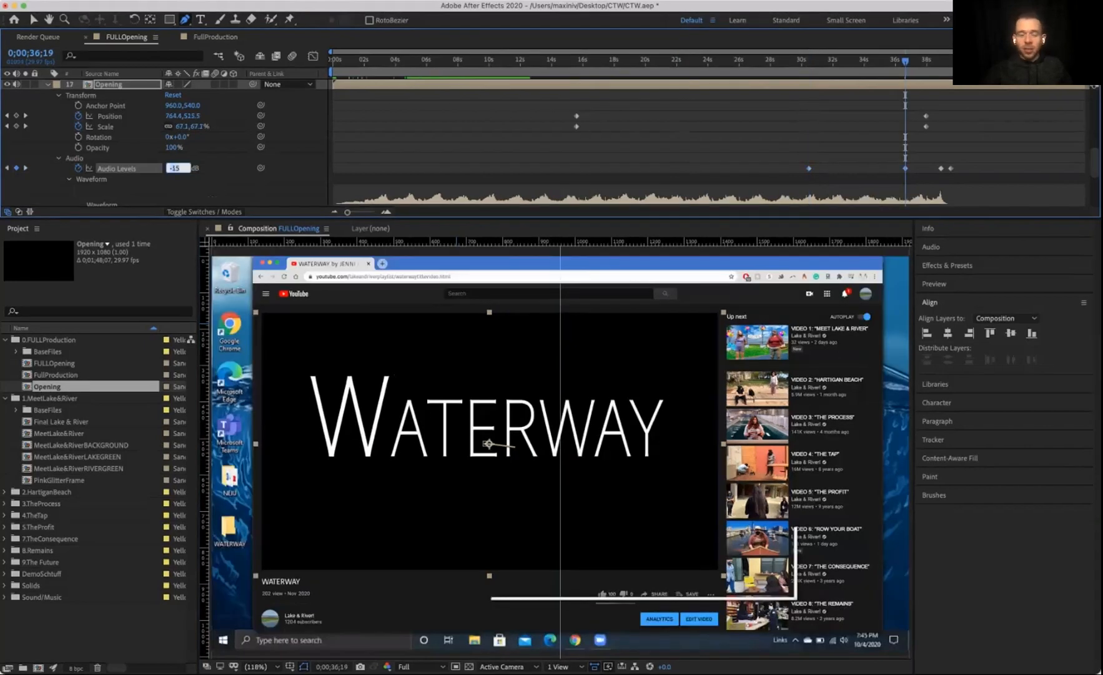
pyautogui.press('Return')
# Step: Undo the last level change and set the Audio Levels keyframe at about 38 seconds to -15 dB
pyautogui.click(25, 167)
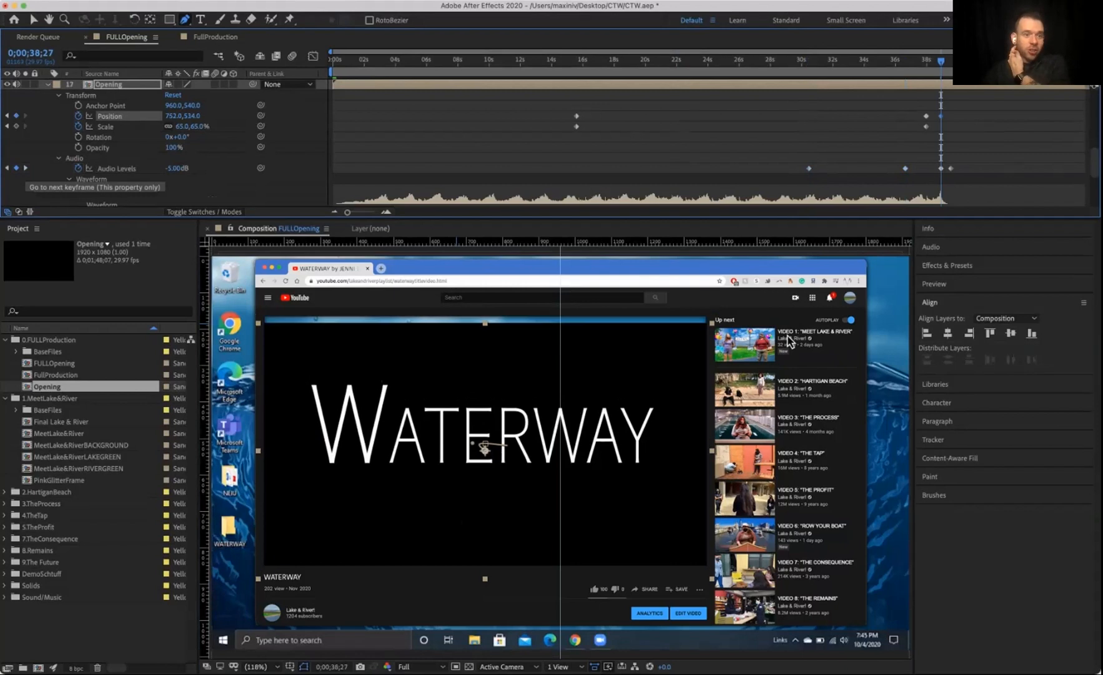
pyautogui.press('super+z')
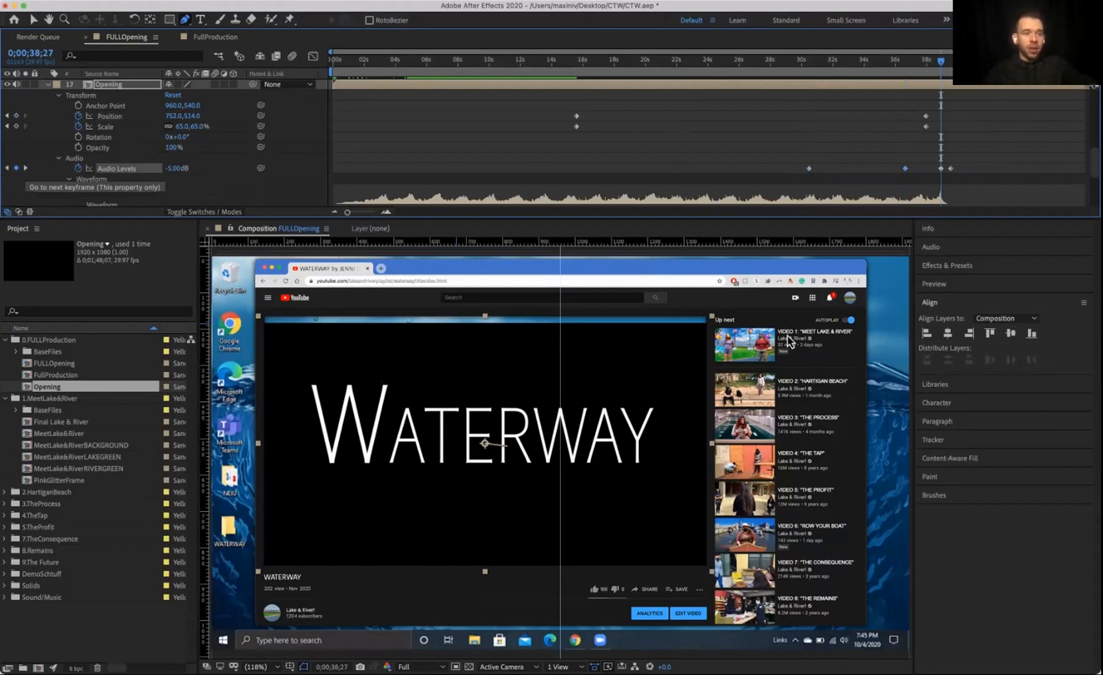
pyautogui.click(176, 168)
pyautogui.write('-15')
pyautogui.press('Return')
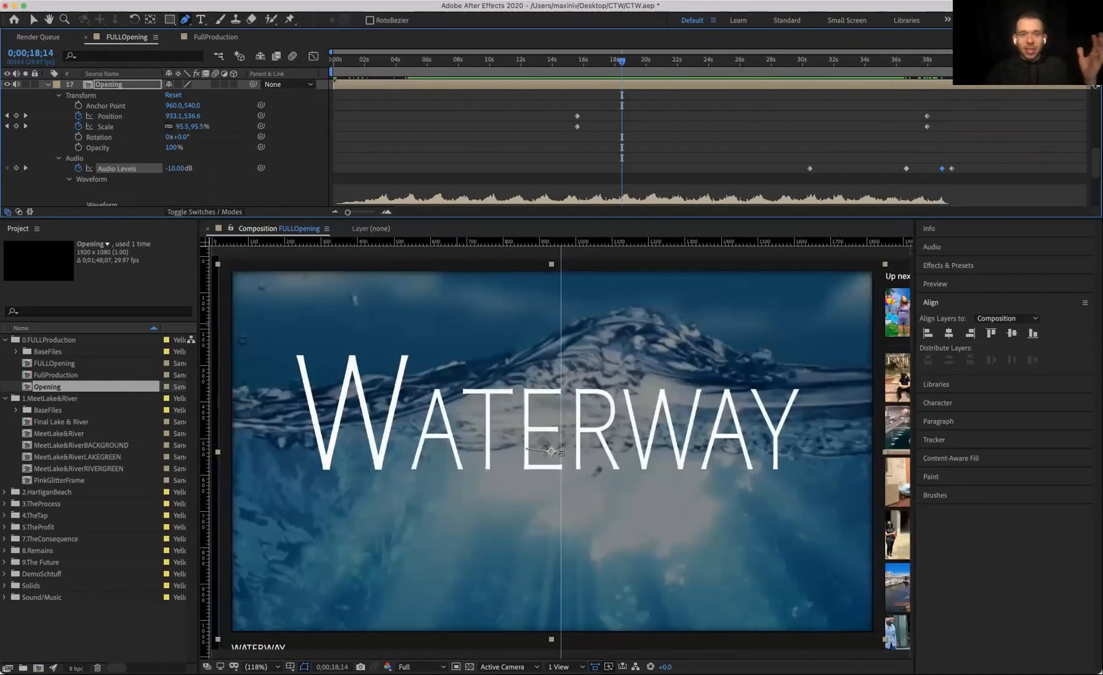
# Step: Preview the FULLOpening composition with the adjusted audio levels
pyautogui.press('space')
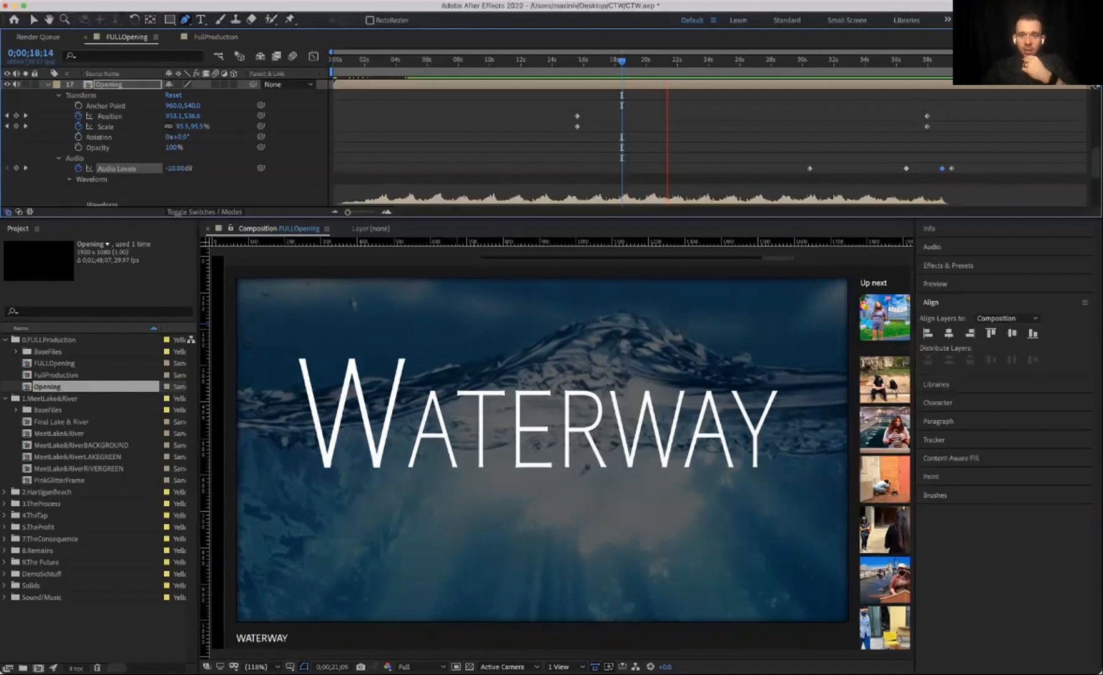
pyautogui.scroll(3, 621, 144)
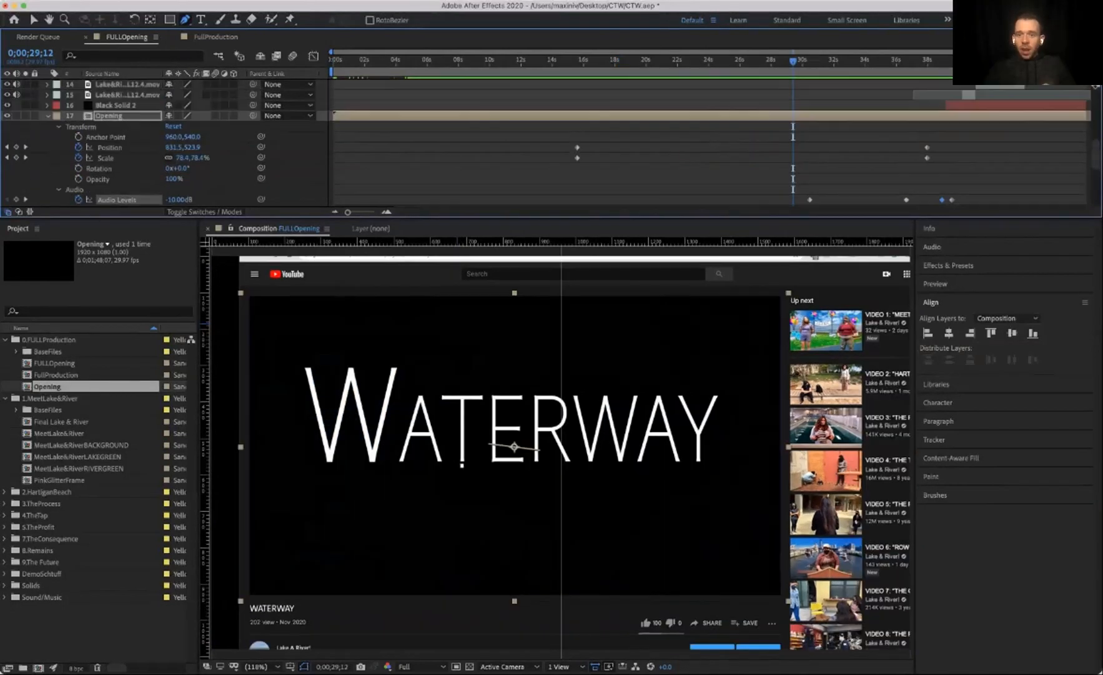
pyautogui.scroll(5, 163, 144)
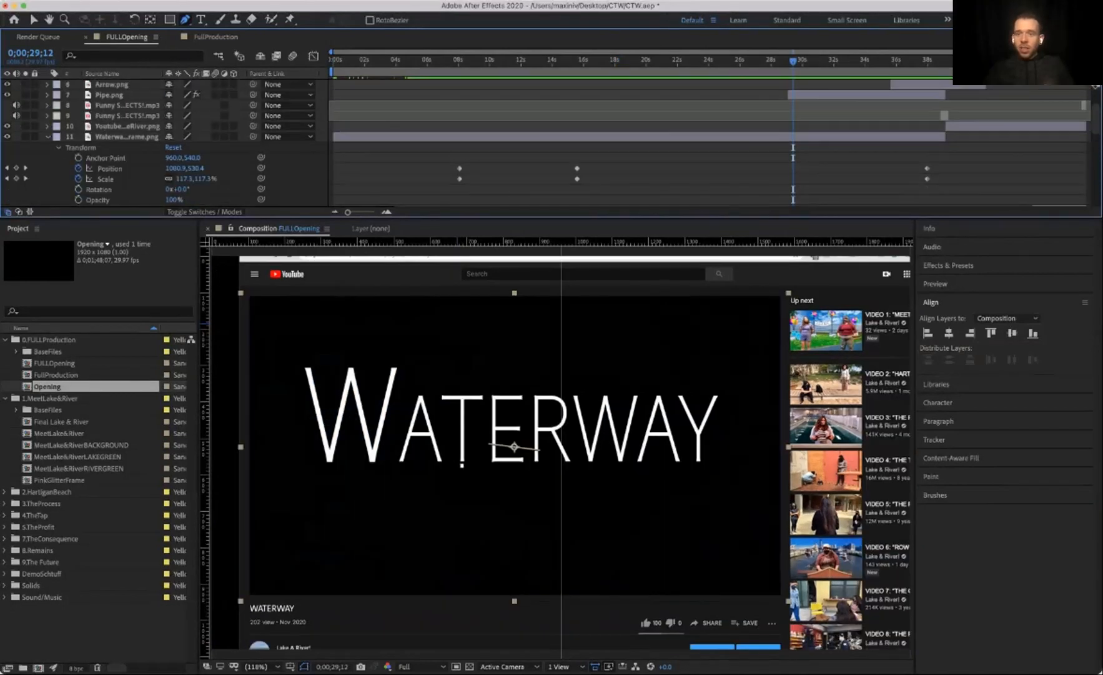
# Step: Open the Pipe.png layer and inspect its Stroke effect's Start and End keyframes around 32 seconds
pyautogui.click(109, 147)
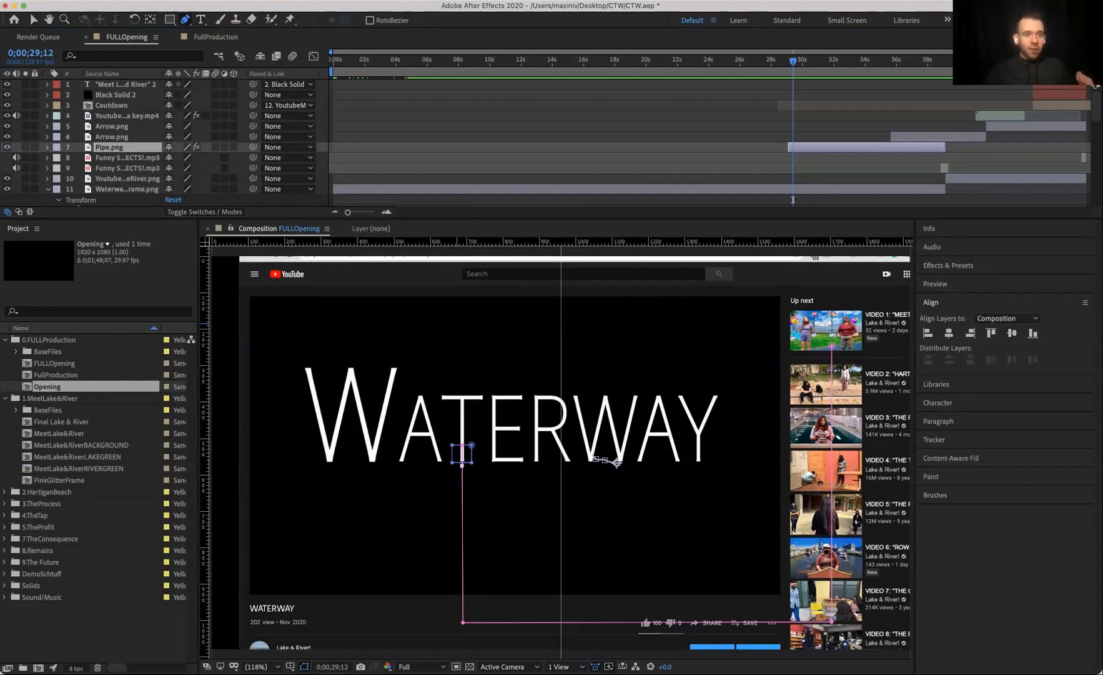
pyautogui.doubleClick(109, 148)
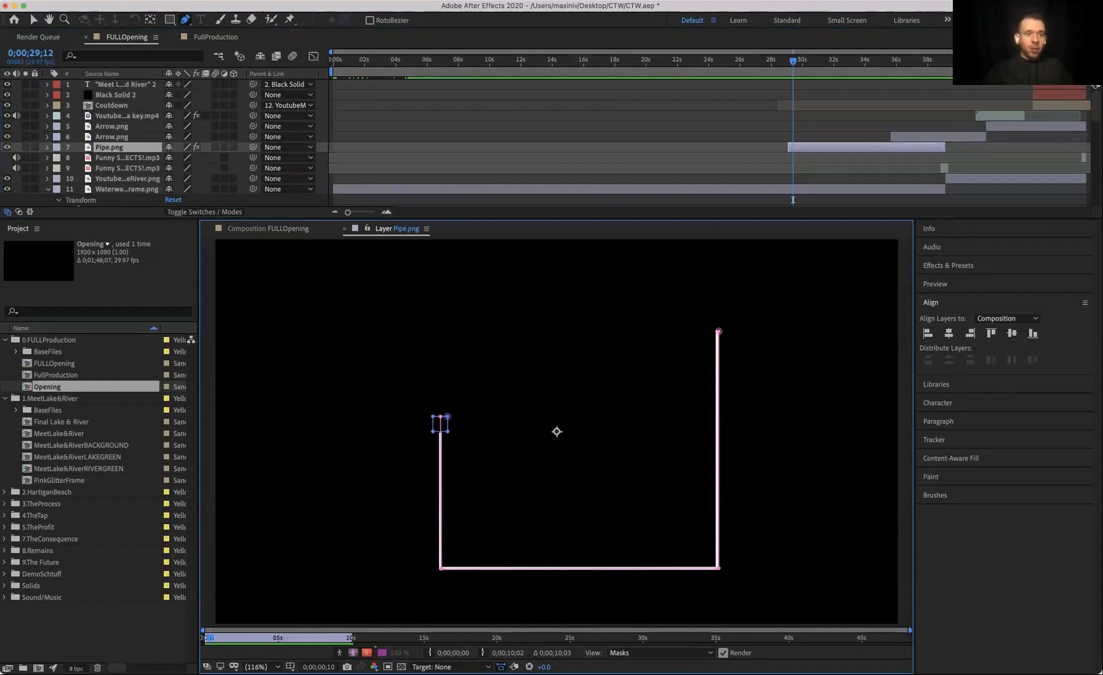
pyautogui.click(47, 147)
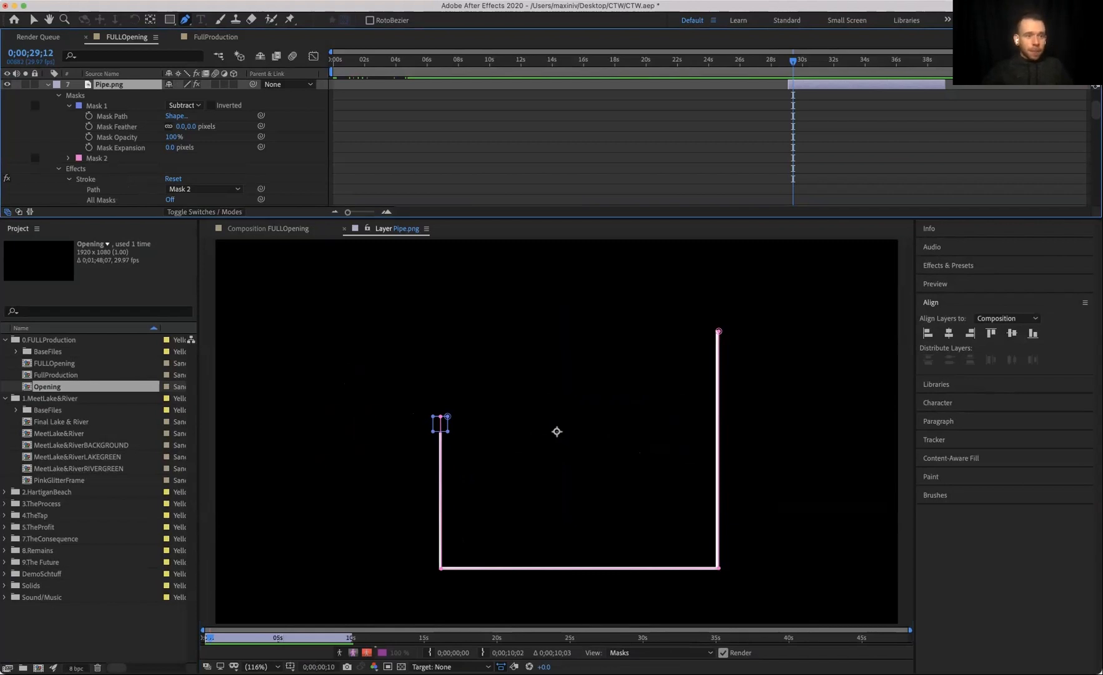
pyautogui.scroll(-5, 162, 143)
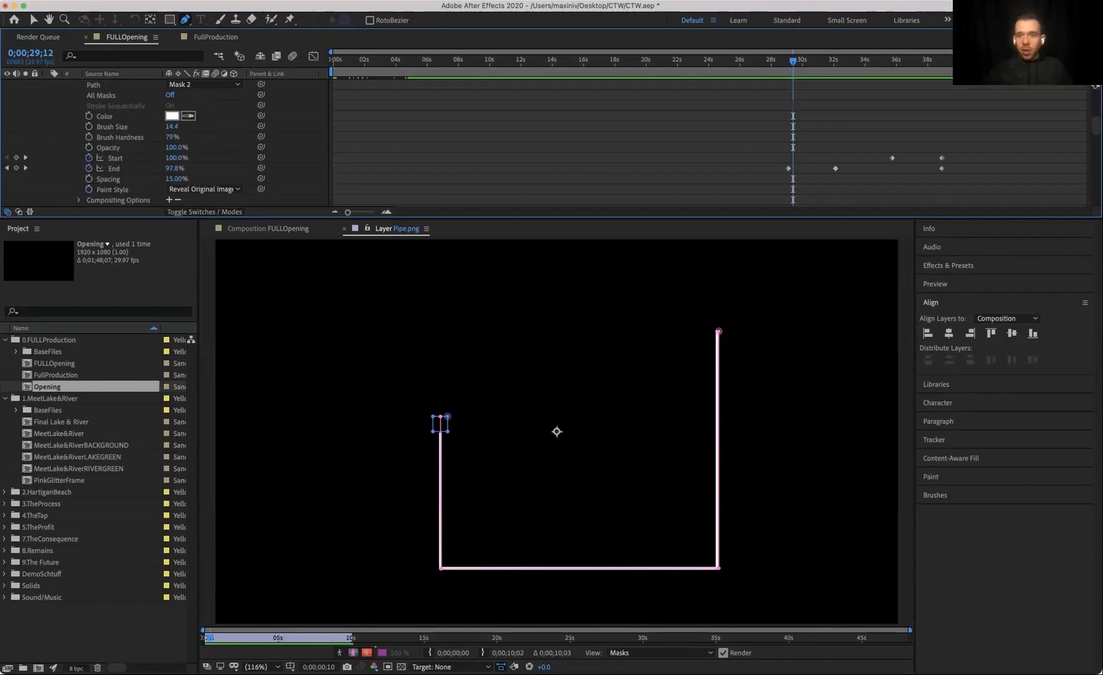
pyautogui.press('j')
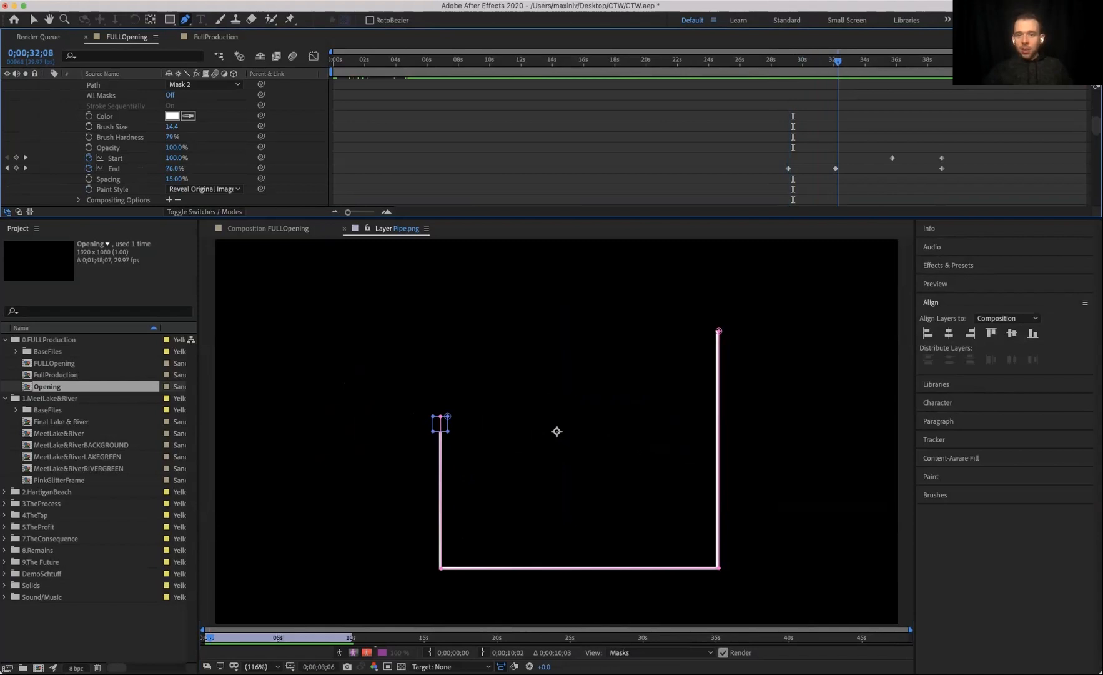
pyautogui.moveTo(899, 61); pyautogui.dragTo(848, 61)
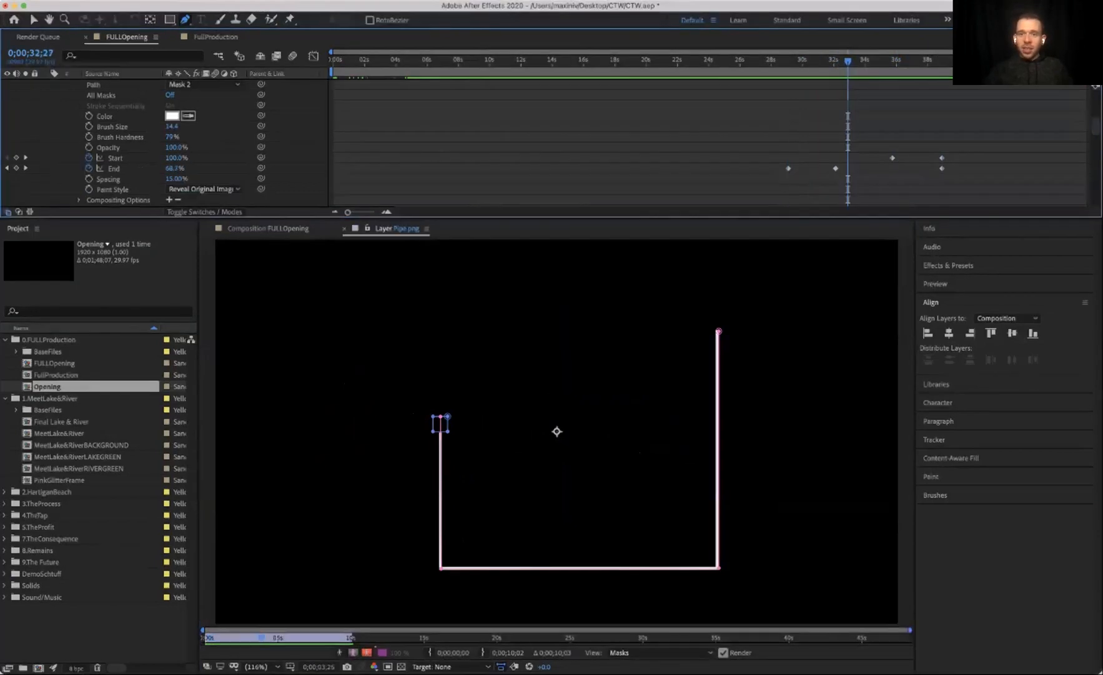
pyautogui.click(344, 229)
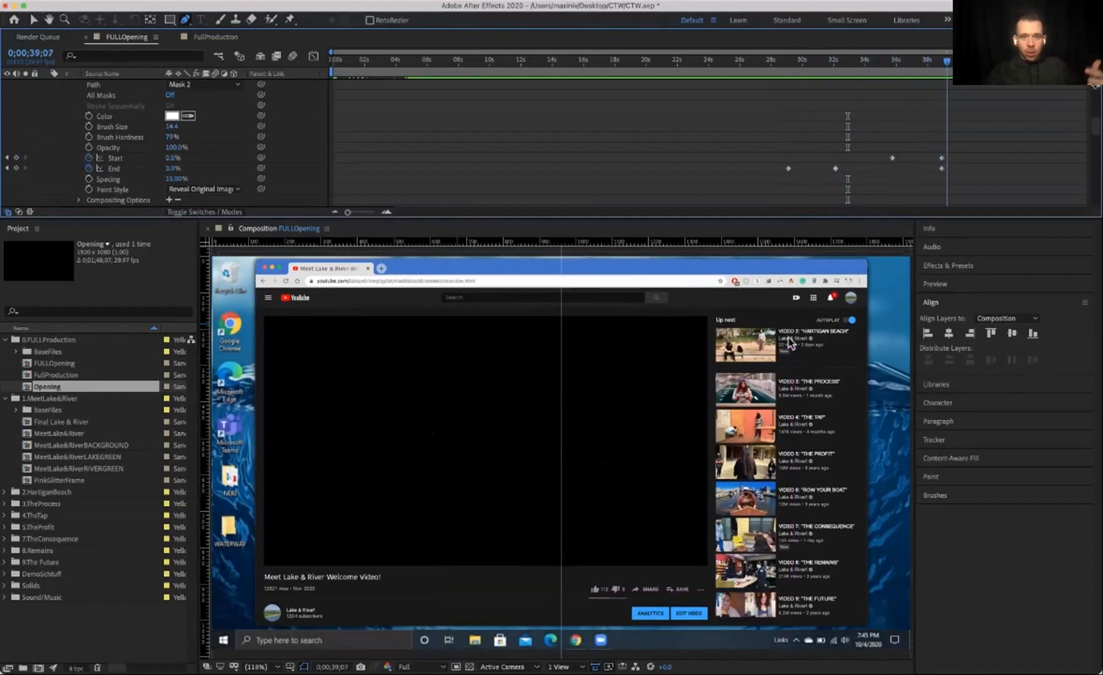
# Step: Delete the Pipe layer's Stroke End keyframe at about 32 seconds and preview the result
pyautogui.moveTo(880, 61); pyautogui.dragTo(836, 61)
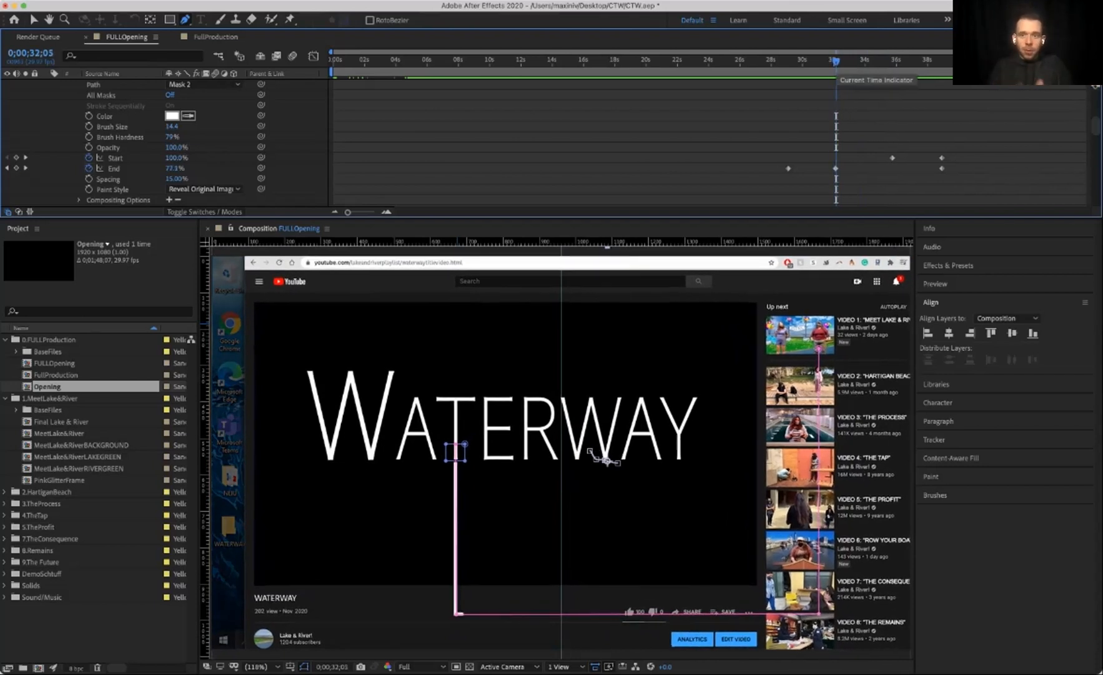
pyautogui.click(836, 169)
pyautogui.press('Delete')
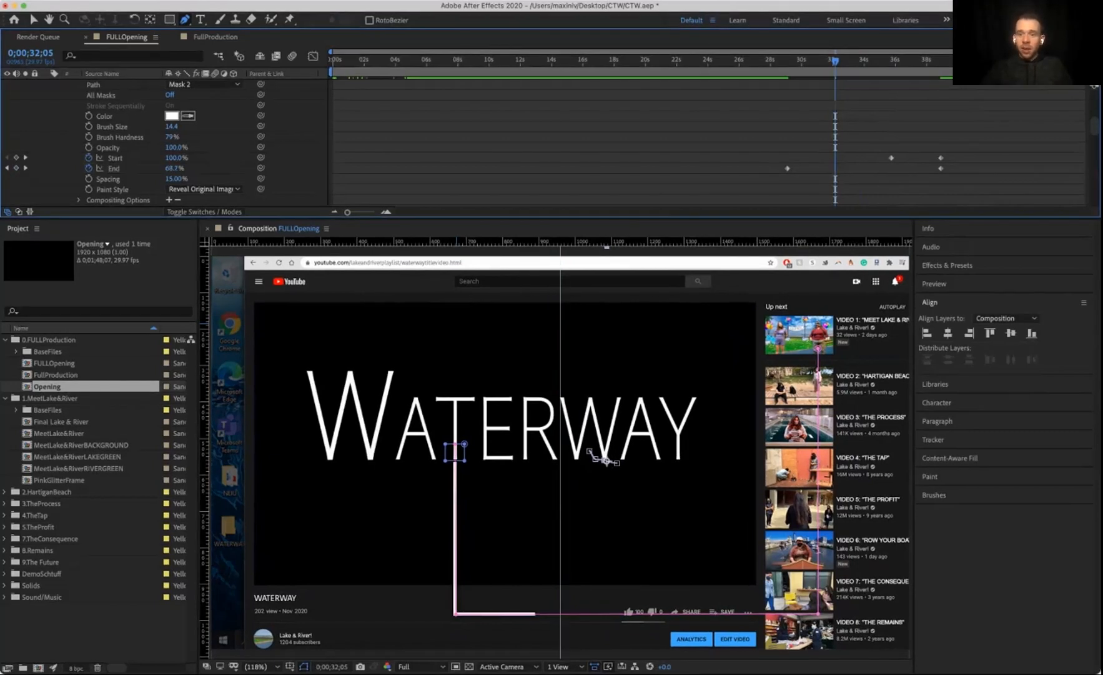
pyautogui.press('space')
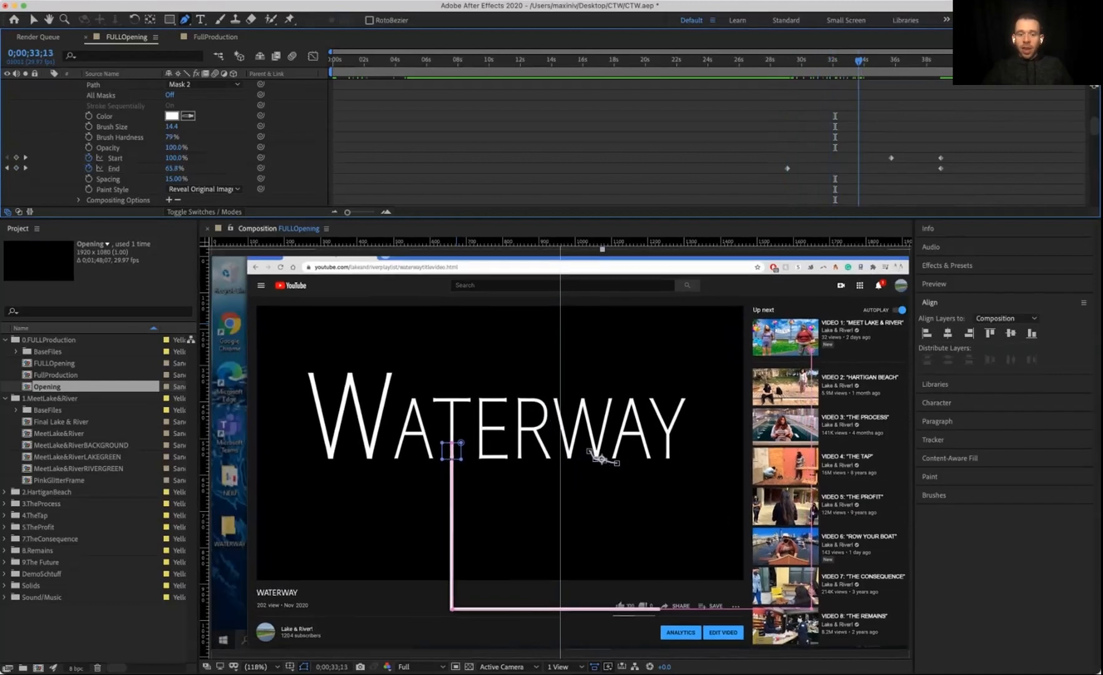
pyautogui.press('space')
# Step: Scroll through the Pipe and Waterway frame layer properties and preview the stroke animation
pyautogui.scroll(6, 162, 143)
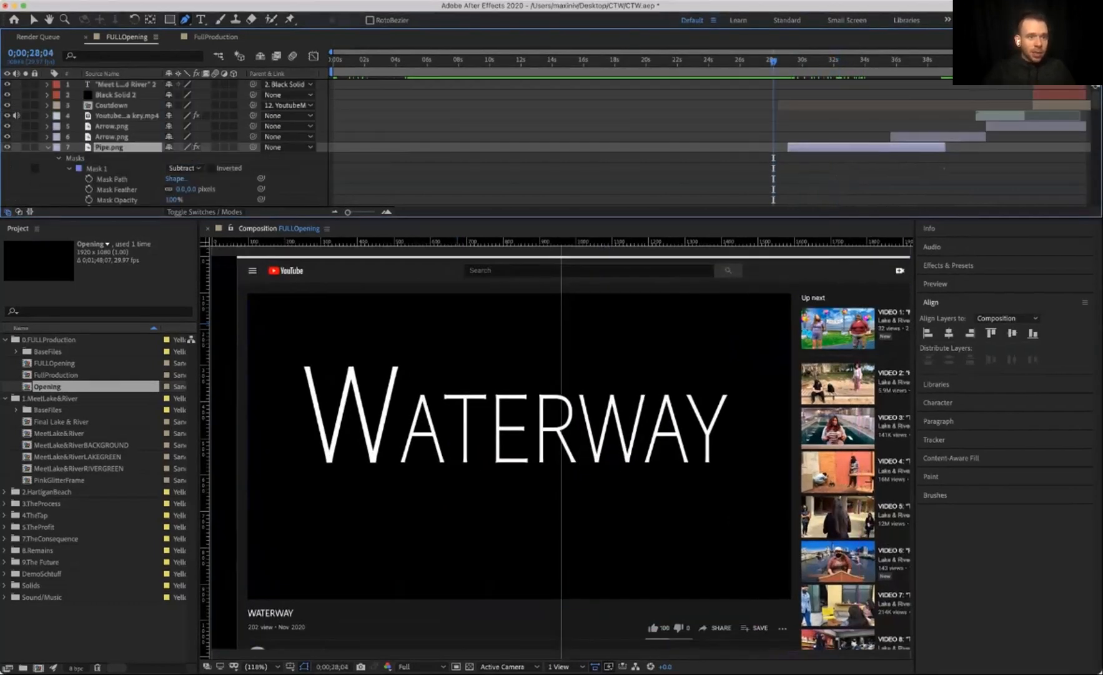
pyautogui.scroll(-10, 163, 144)
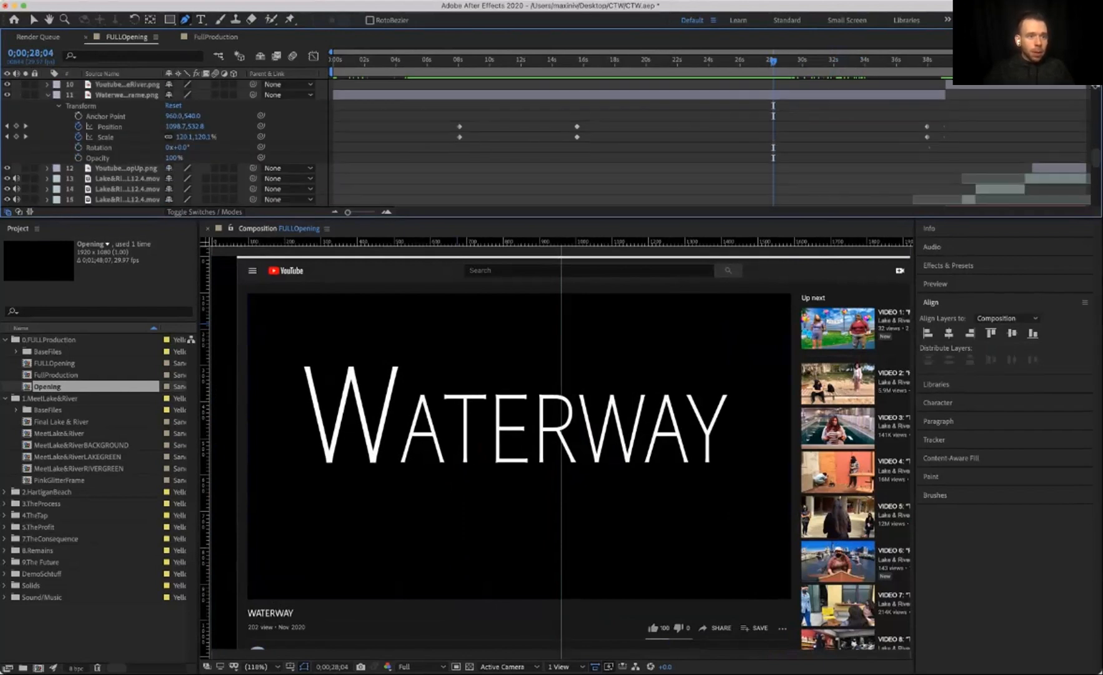
pyautogui.scroll(5, 165, 143)
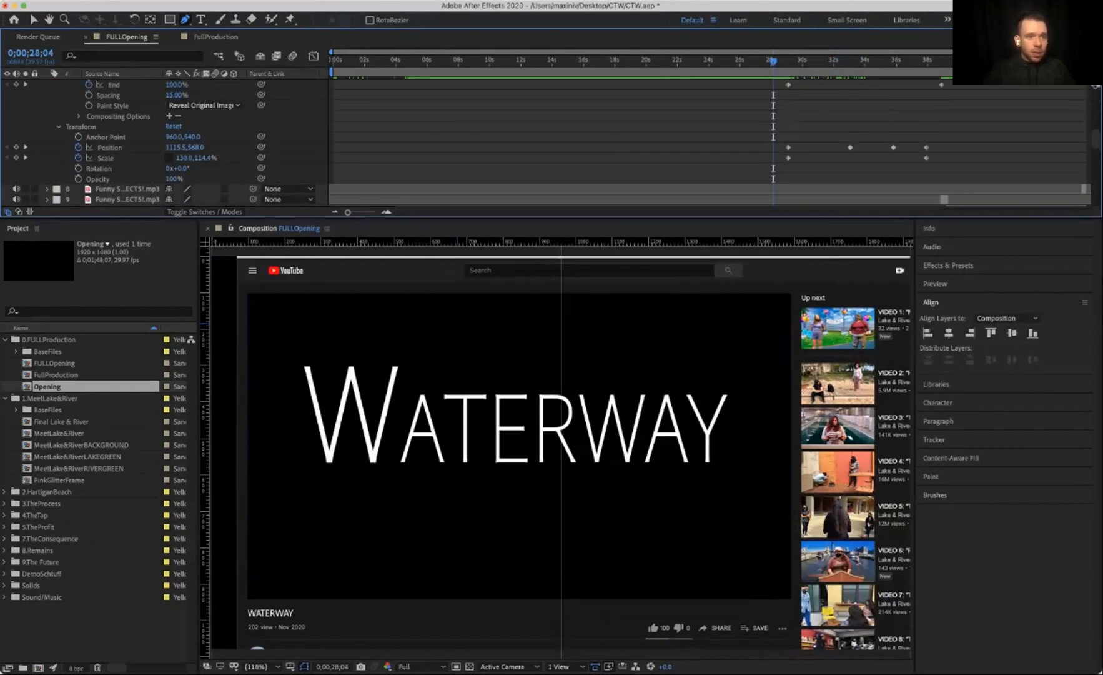
pyautogui.scroll(5, 164, 144)
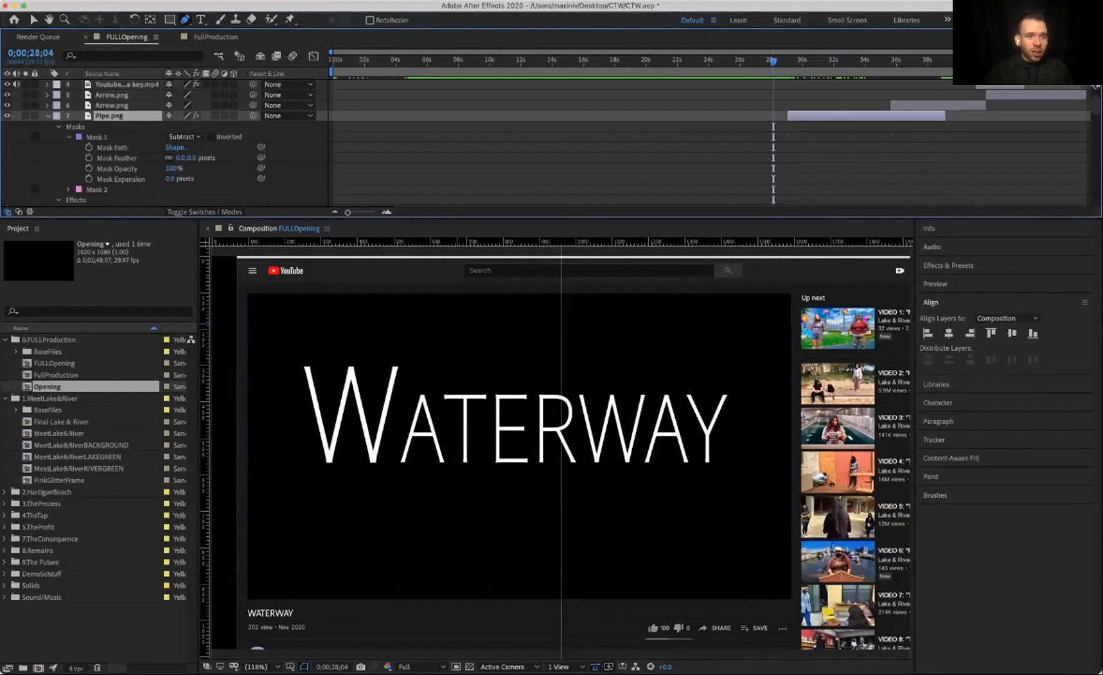
pyautogui.scroll(-15, 164, 144)
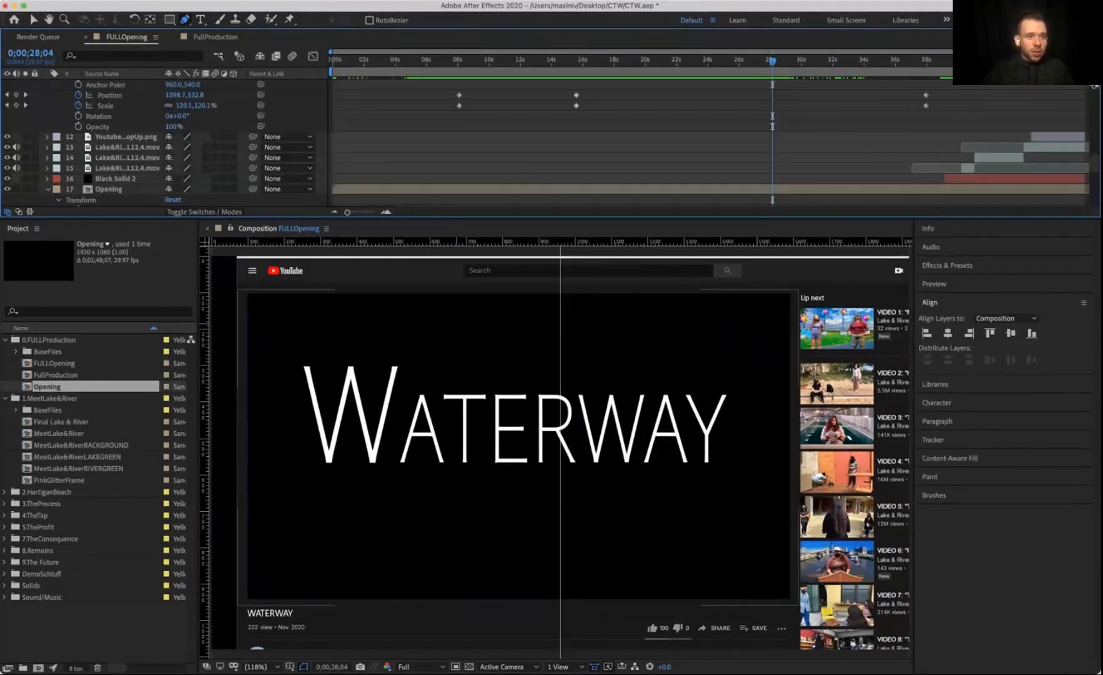
pyautogui.scroll(6, 163, 144)
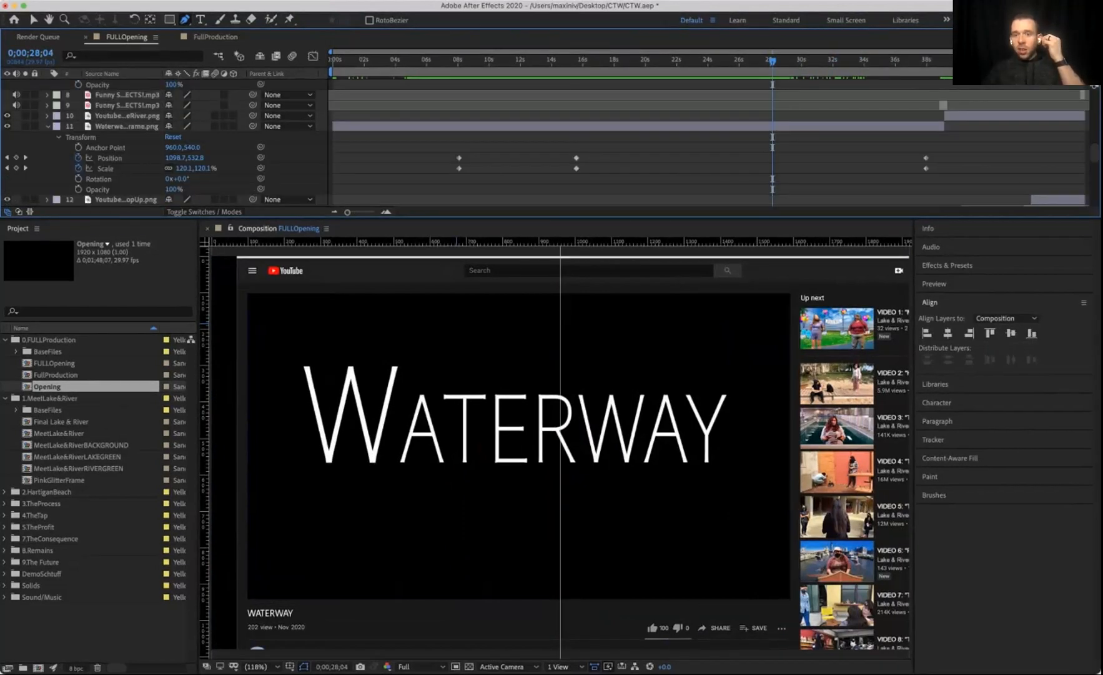
pyautogui.press('space')
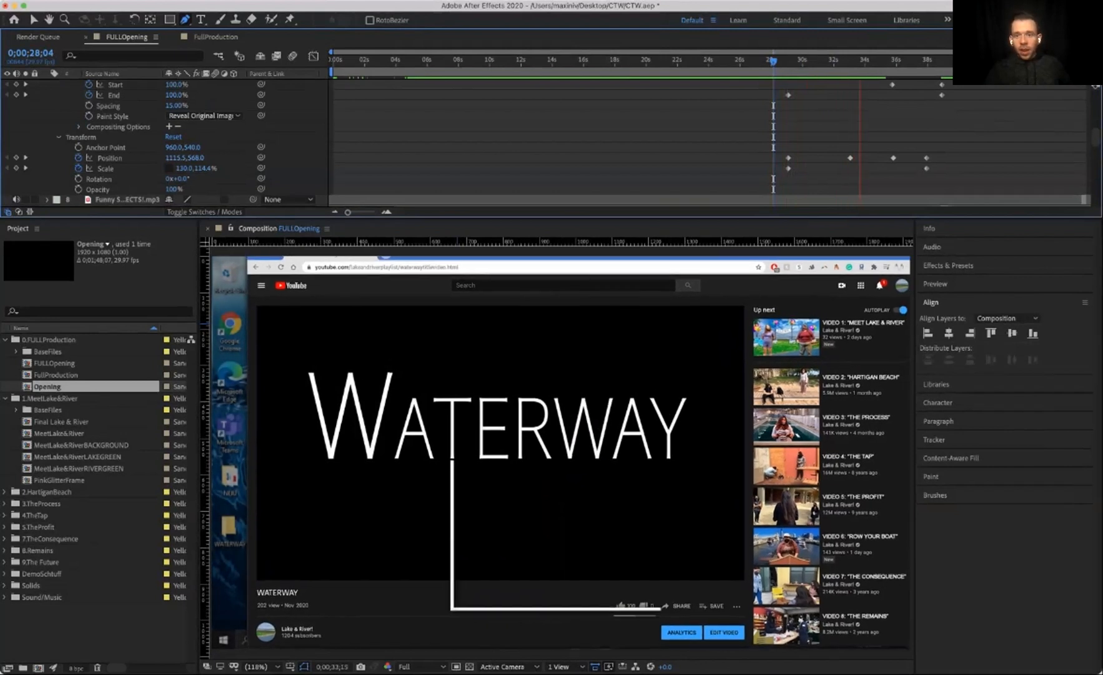
pyautogui.press('space')
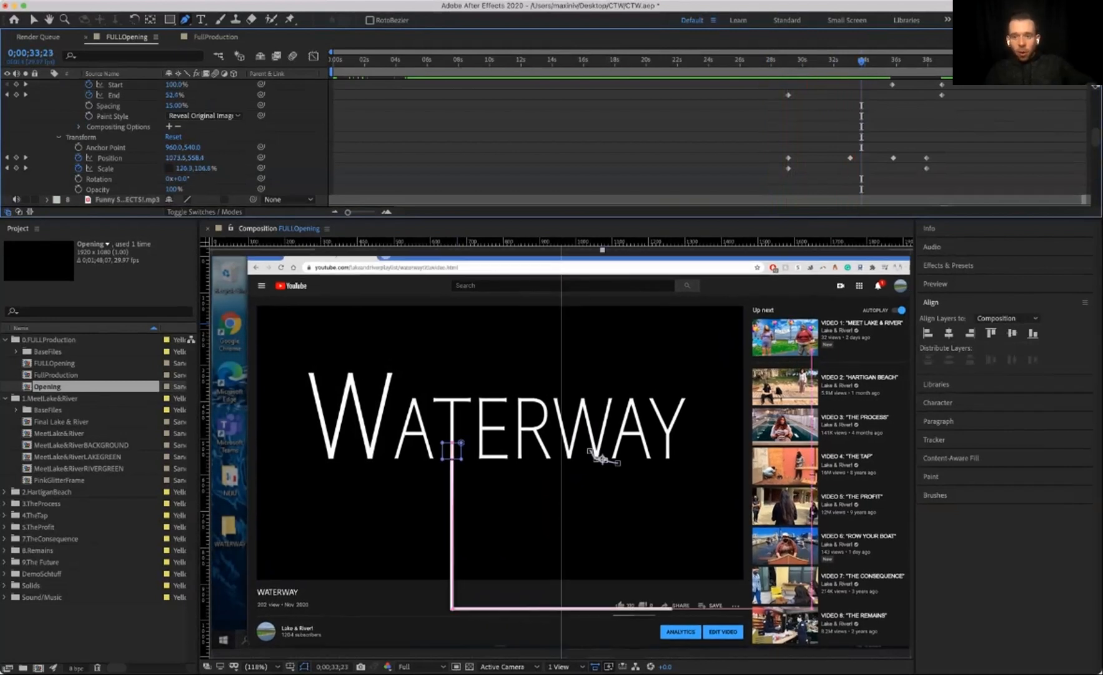
pyautogui.press('space')
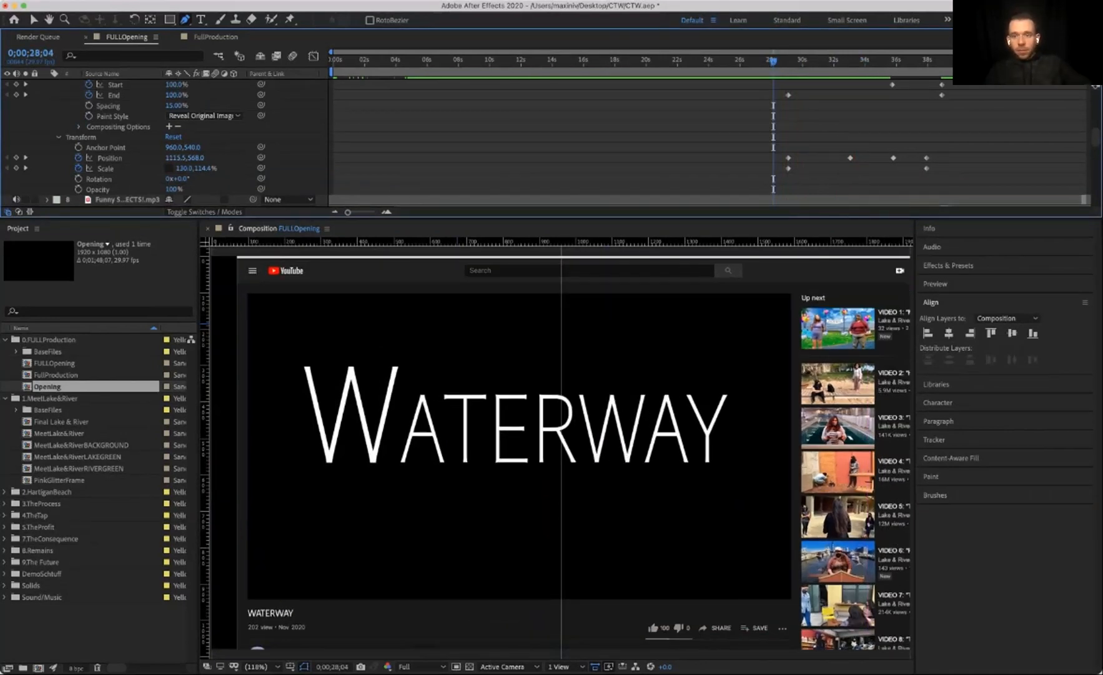
# Step: Undo the End keyframe deletion and replay the stroke animation from about 28 seconds
pyautogui.press('super+z')
pyautogui.press('super+z')
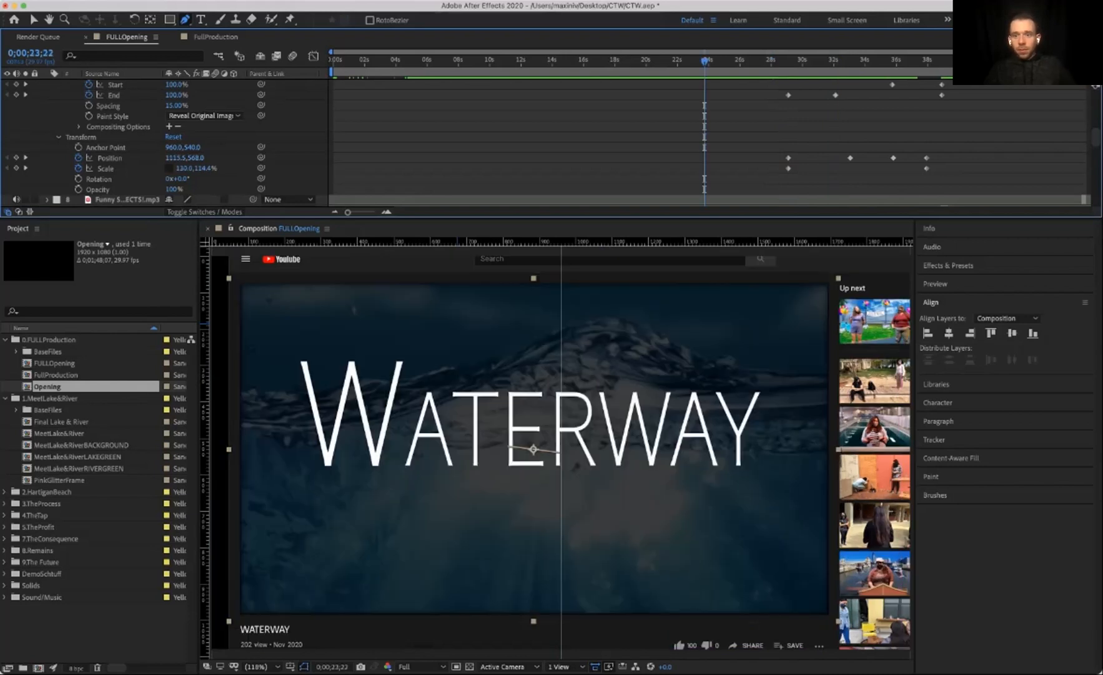
pyautogui.moveTo(705, 61); pyautogui.dragTo(772, 60)
pyautogui.press('space')
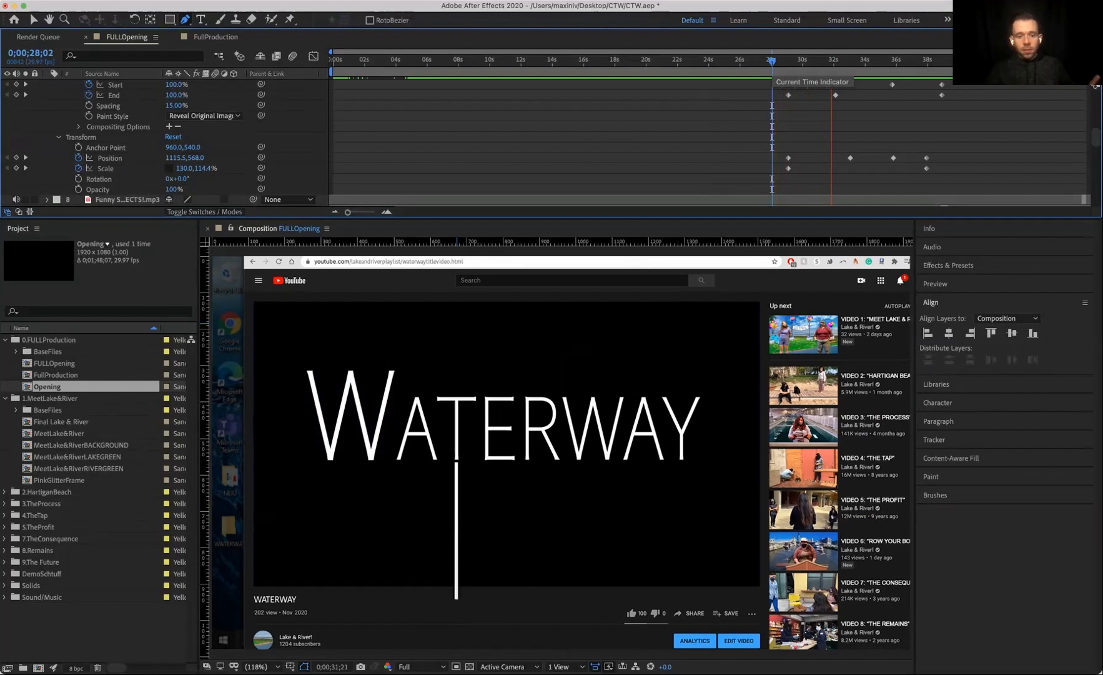
pyautogui.press('space')
pyautogui.press('space')
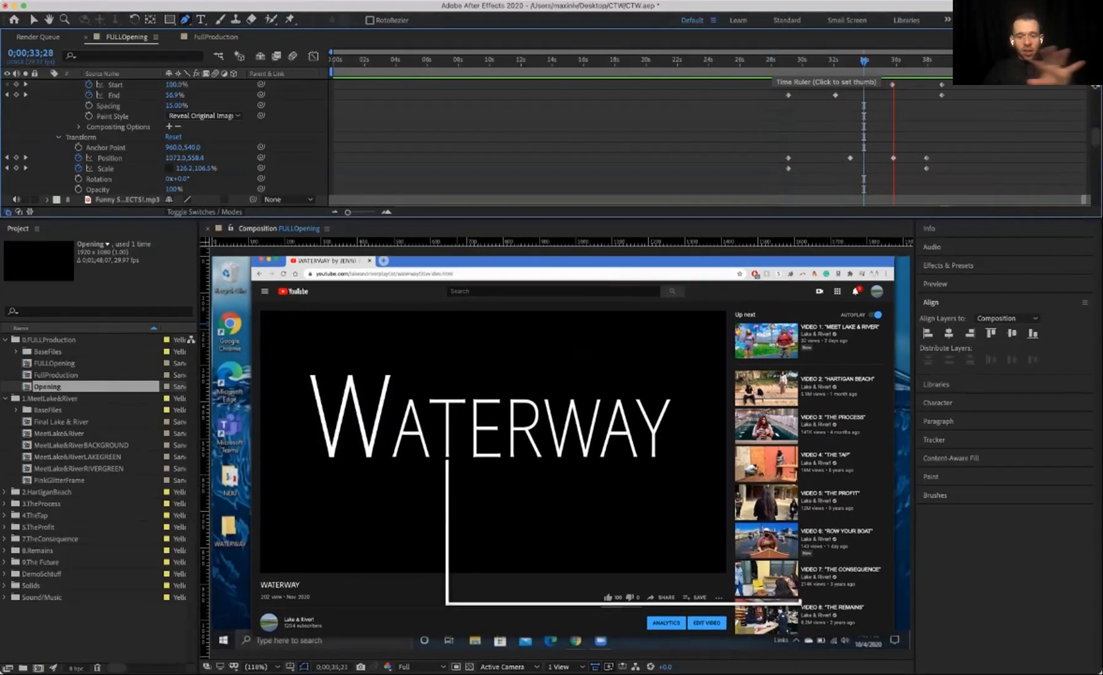
pyautogui.press('space')
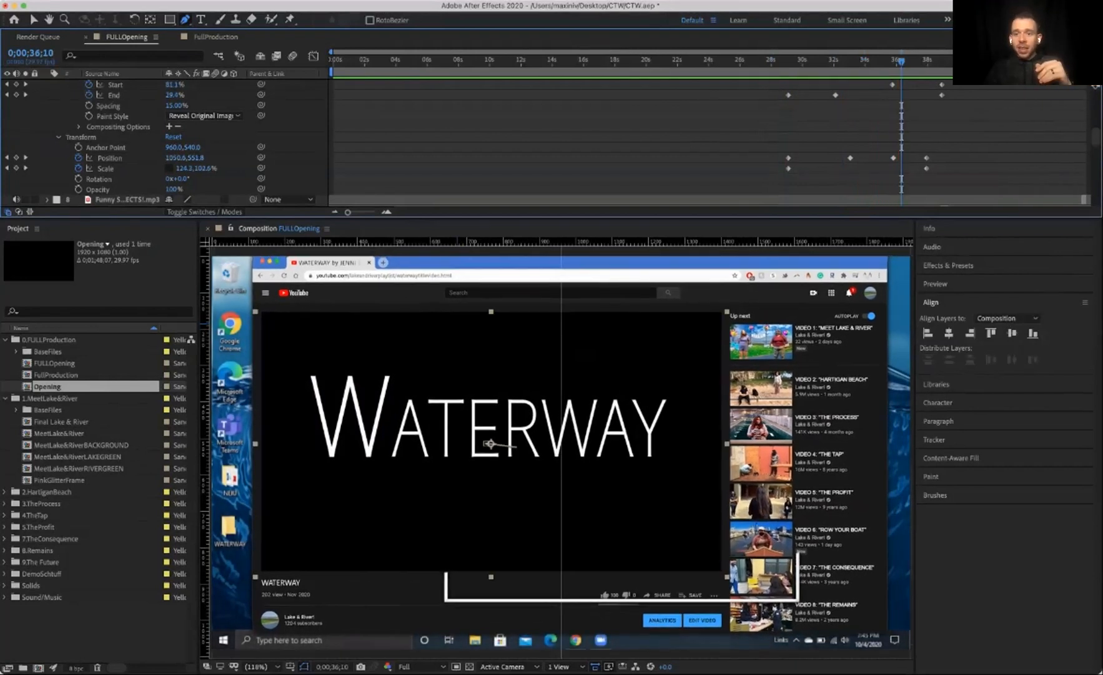
# Step: Remove the Stroke End keyframe at about 32 seconds and preview from about 29 seconds
pyautogui.click(446, 448)
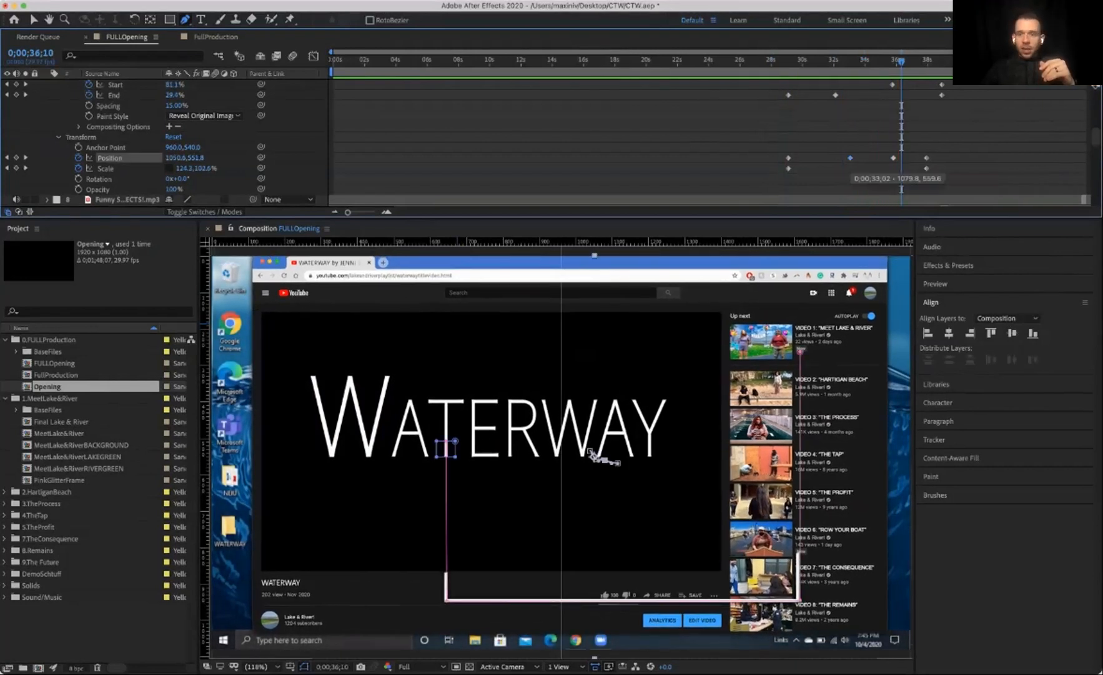
pyautogui.scroll(3, 851, 158)
pyautogui.click(851, 159)
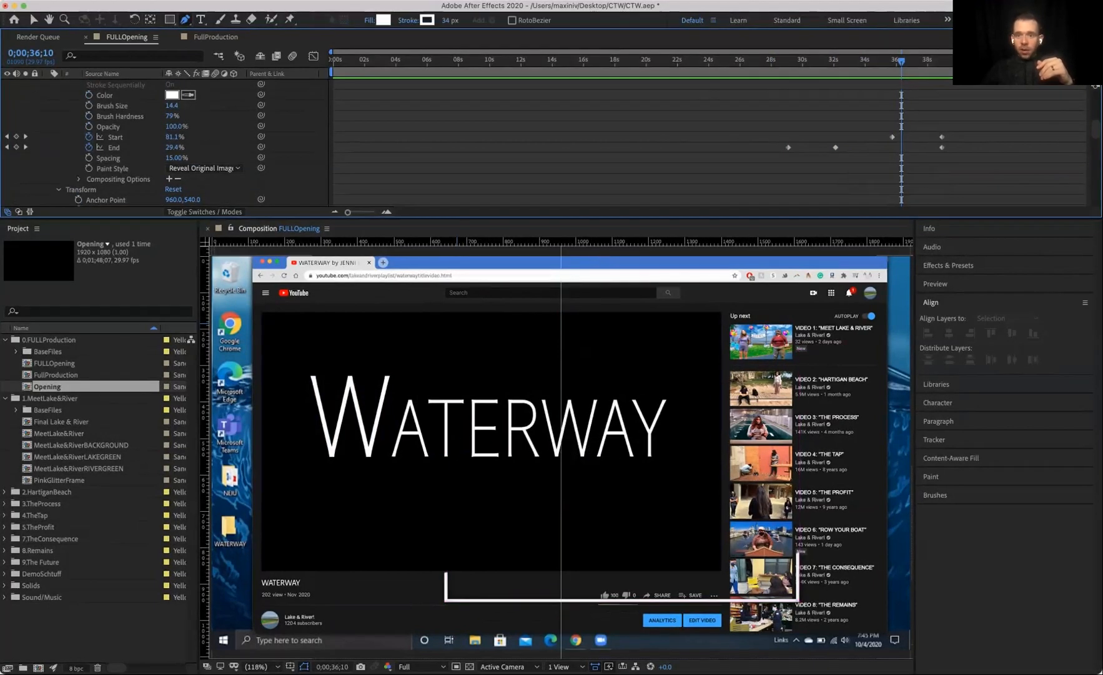
pyautogui.click(592, 453)
pyautogui.click(789, 60)
pyautogui.press('space')
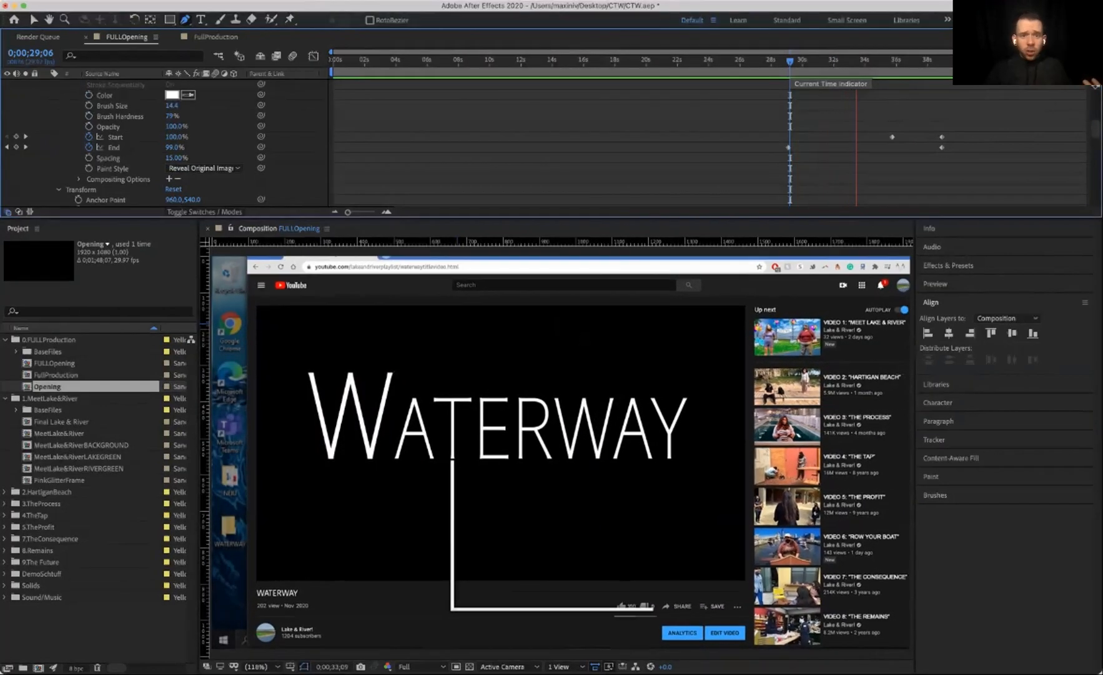
pyautogui.press('space')
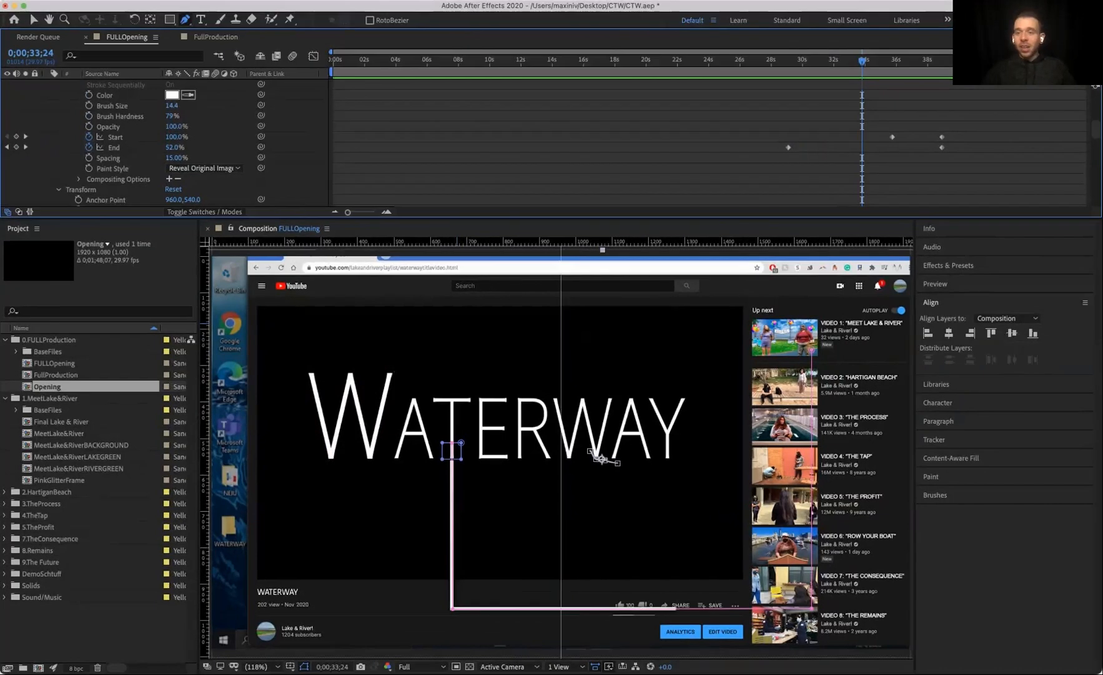
# Step: Add a Stroke End keyframe at about 31 seconds and preview the stroke reveal
pyautogui.moveTo(862, 61); pyautogui.dragTo(823, 61)
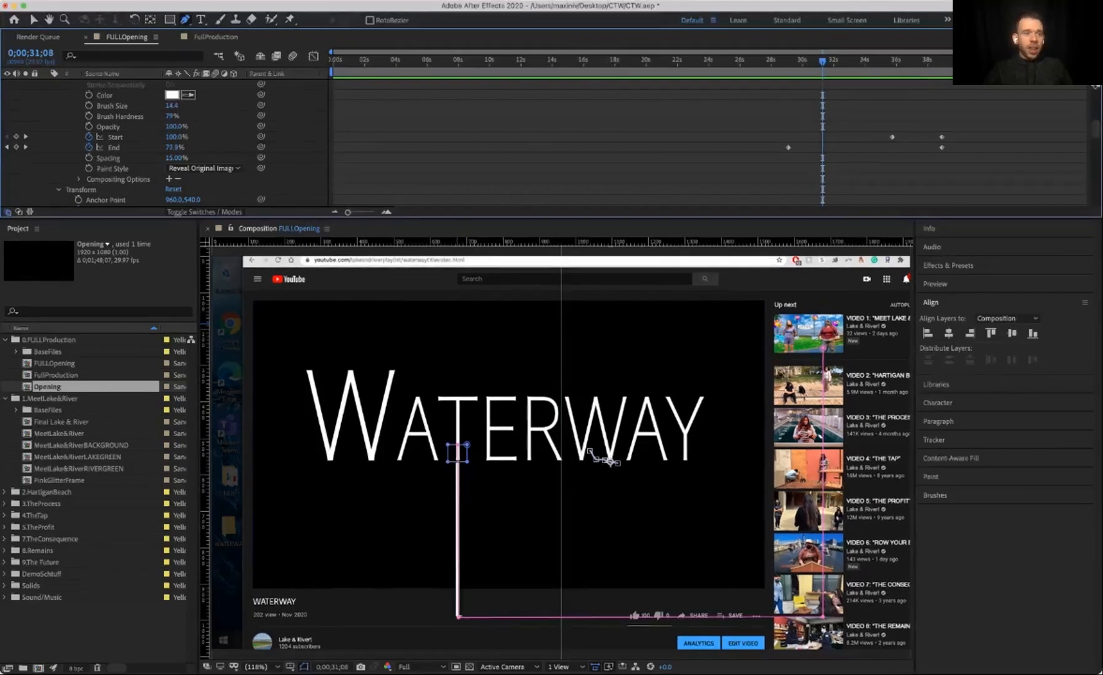
pyautogui.click(16, 147)
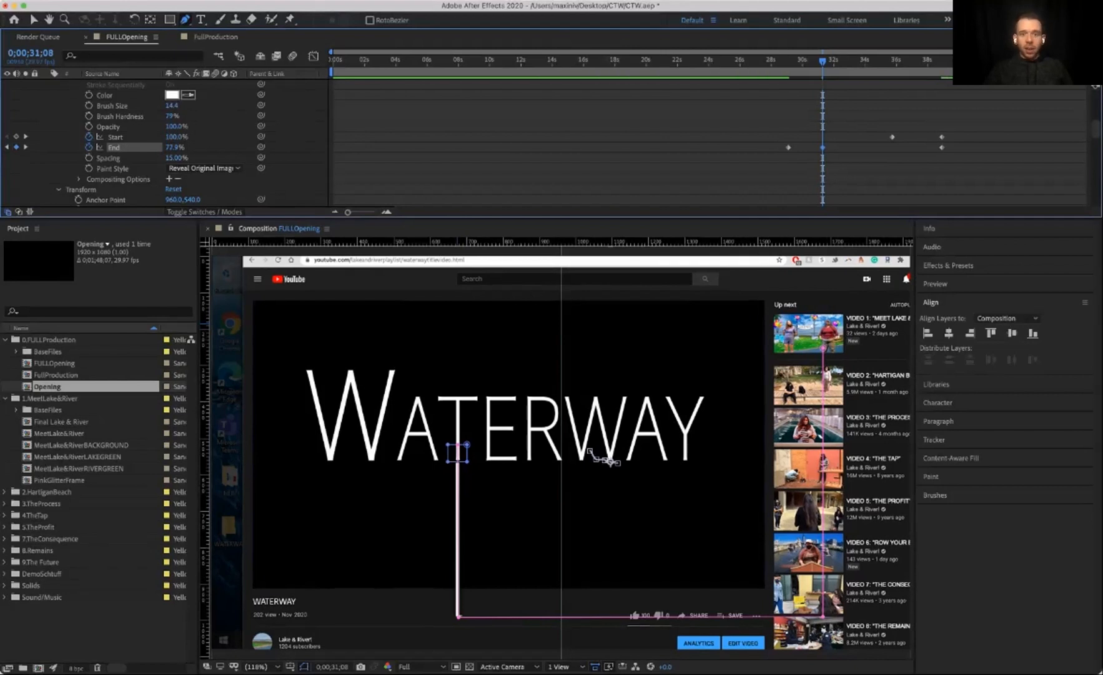
pyautogui.press('space')
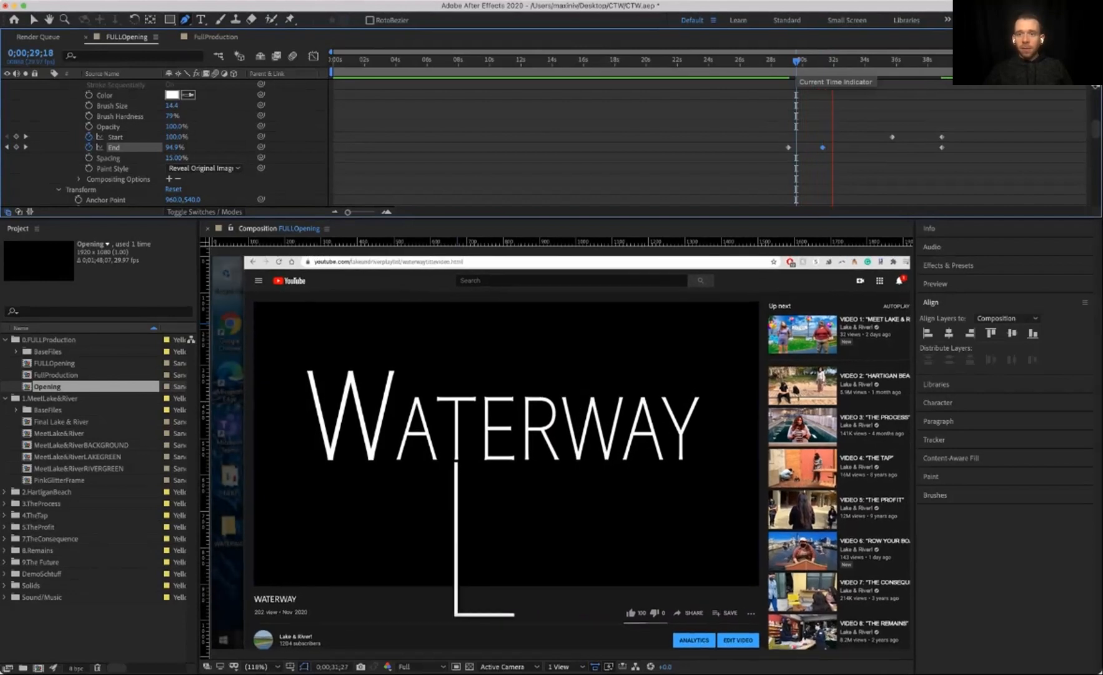
pyautogui.press('space')
# Step: Move the new Stroke End keyframe to about 32 seconds and preview the stroke timing
pyautogui.moveTo(822, 148); pyautogui.dragTo(836, 147)
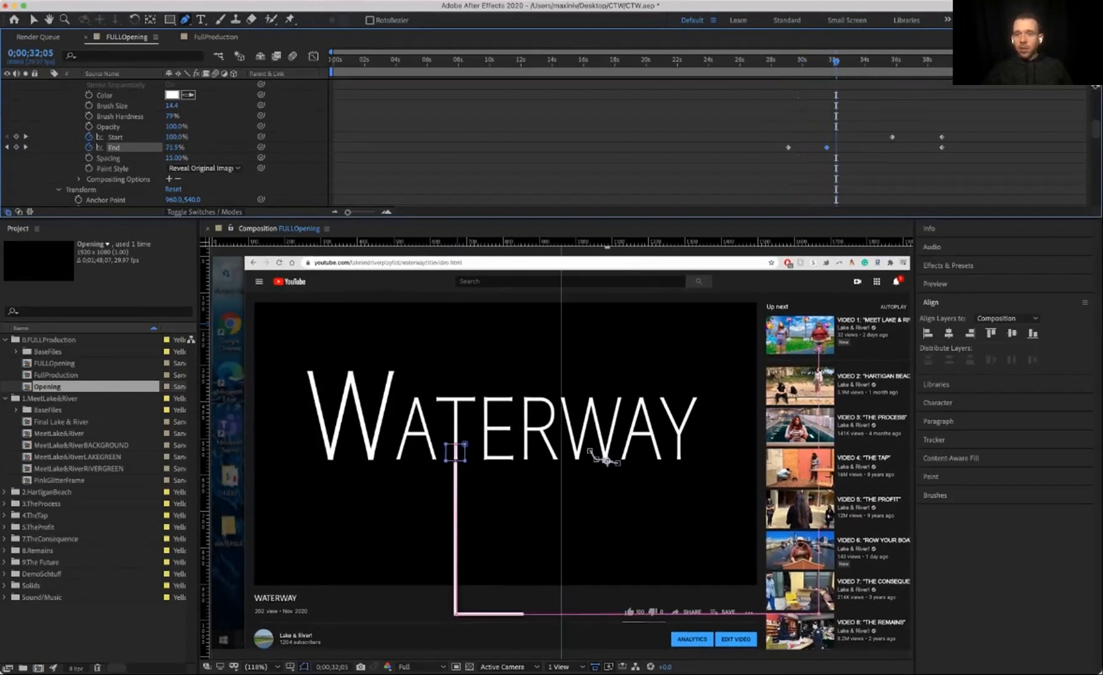
pyautogui.press('space')
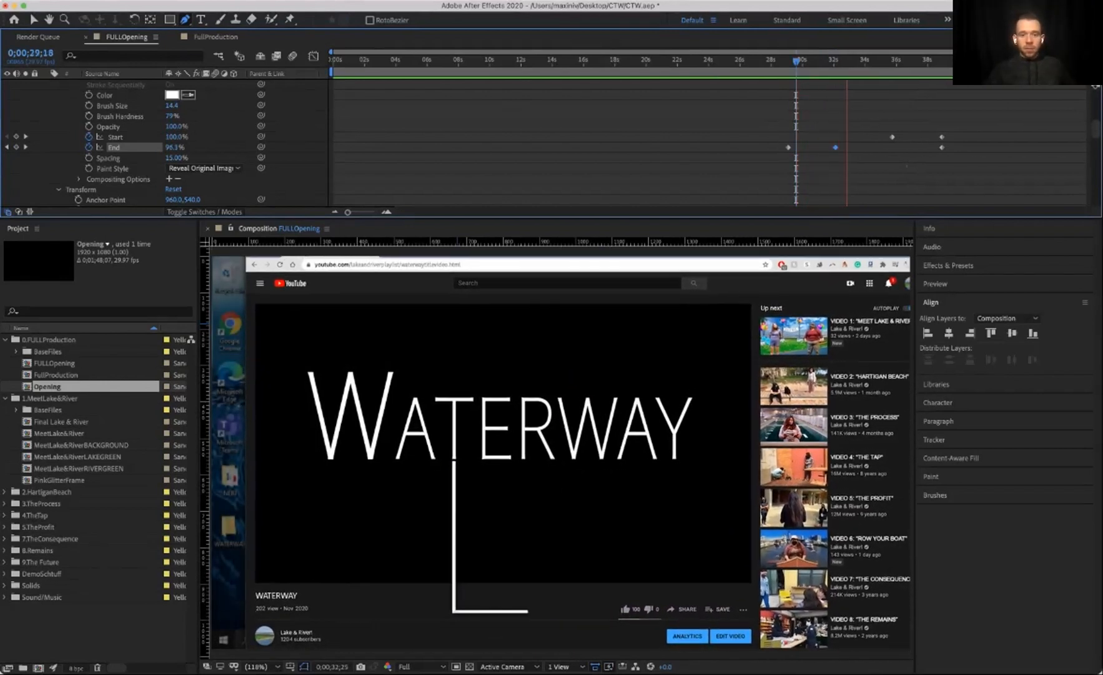
pyautogui.press('space')
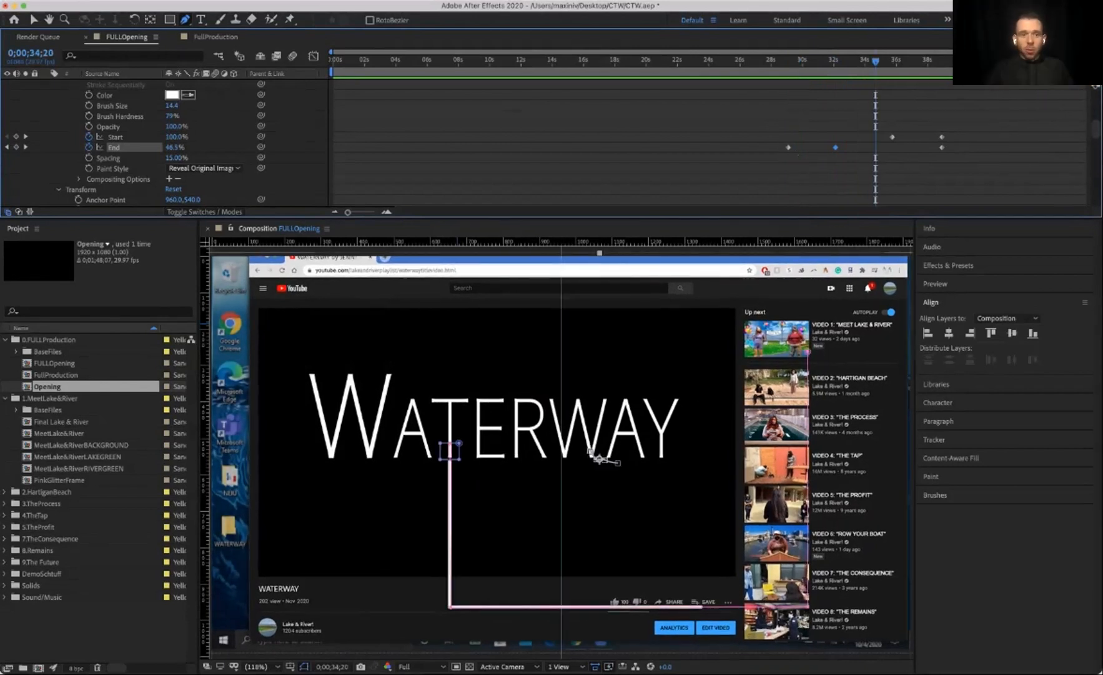
# Step: Collapse the Pipe layer's properties and select the Arrow.png layer
pyautogui.scroll(10, 163, 143)
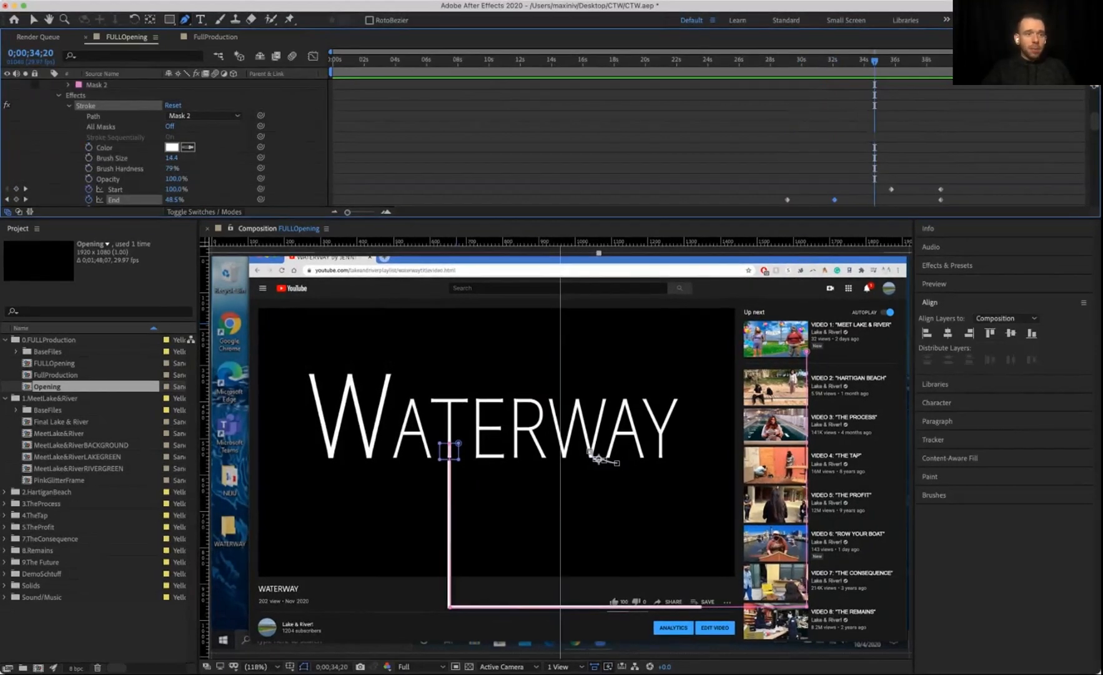
pyautogui.click(48, 116)
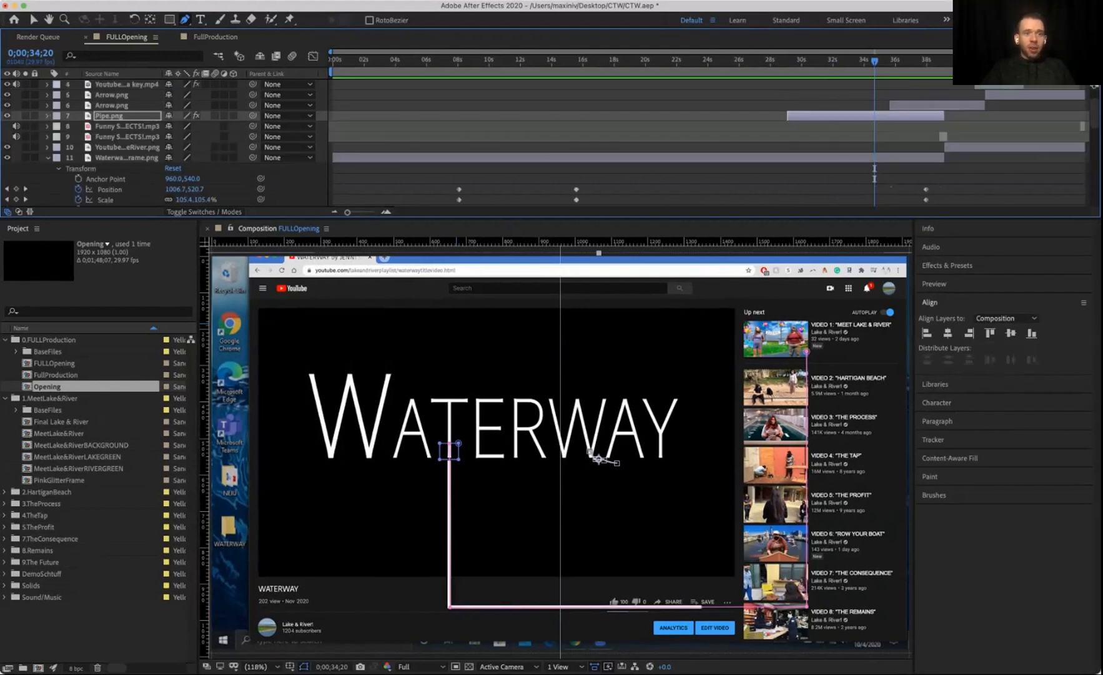
pyautogui.click(112, 105)
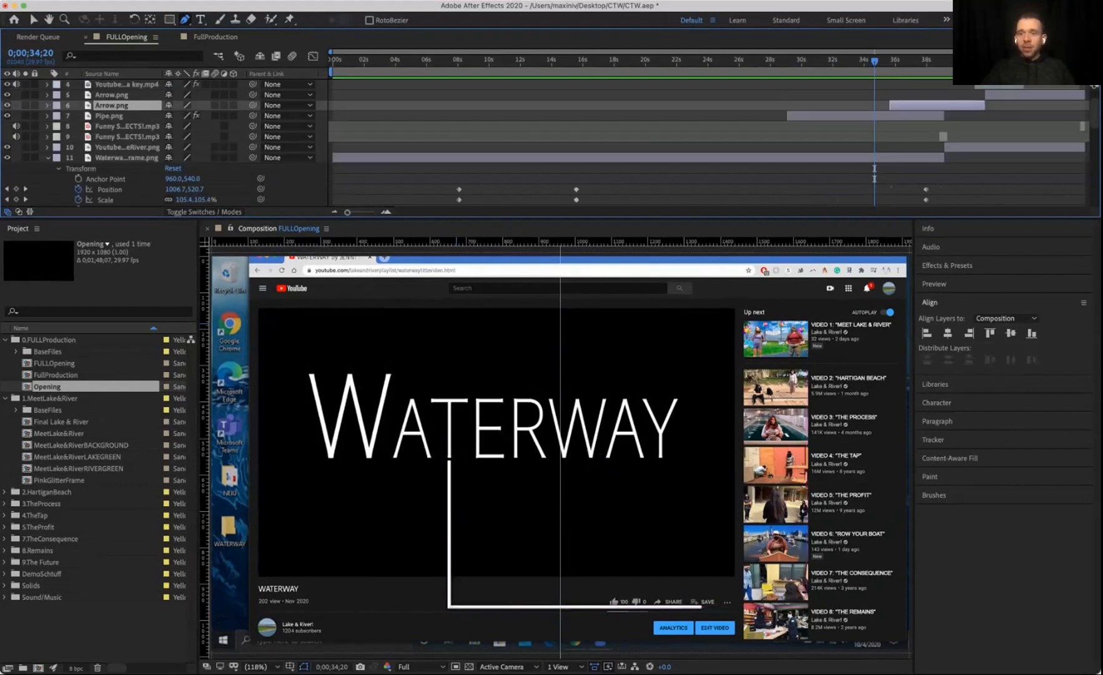
# Step: Expand the Arrow.png layer's transform properties and preview the arrow animation
pyautogui.click(48, 105)
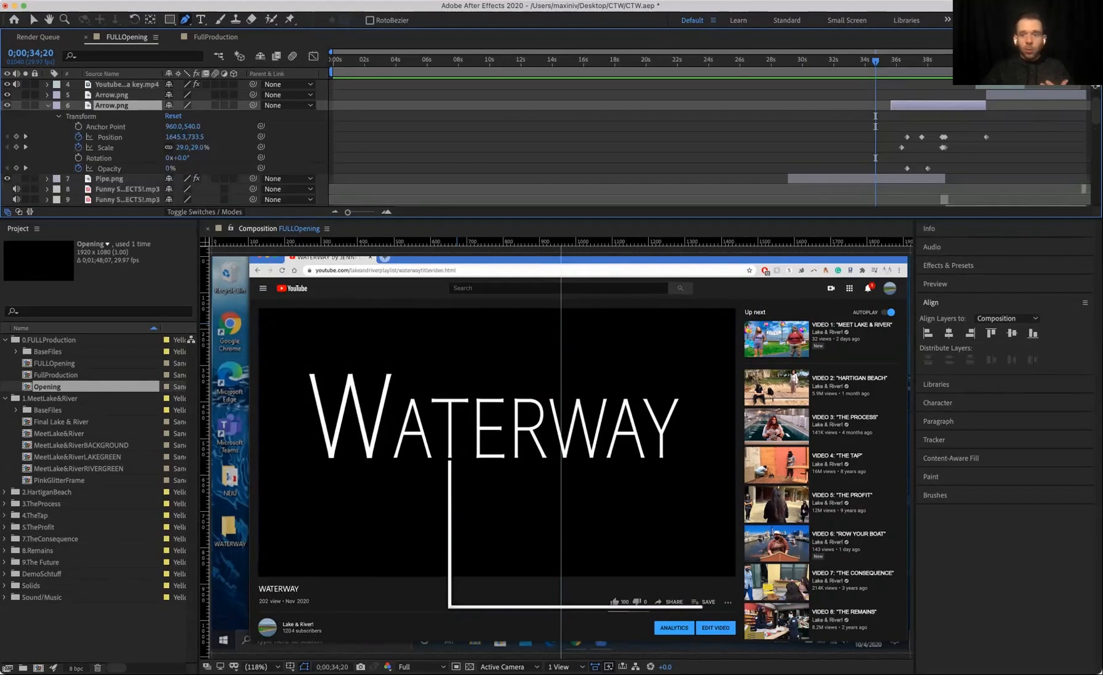
pyautogui.press('space')
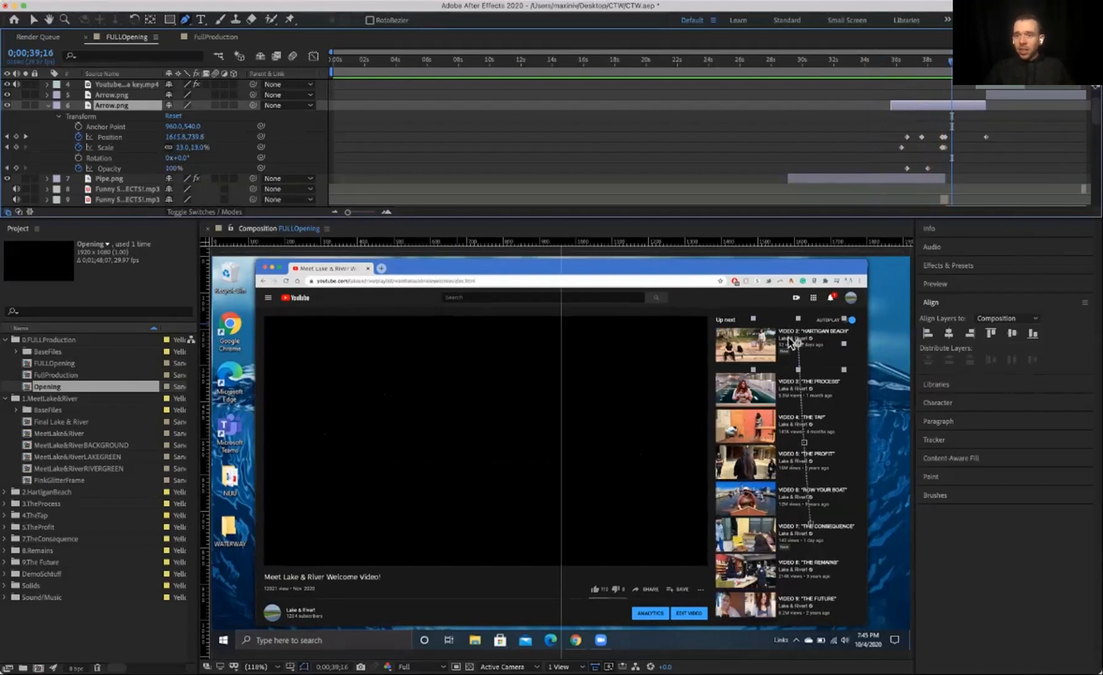
pyautogui.press('j')
pyautogui.press('space')
pyautogui.press('space')
# Step: Select the second Funny SFX audio layer, toggle its audio, and preview the ending from about 38 seconds
pyautogui.scroll(2, 546, 143)
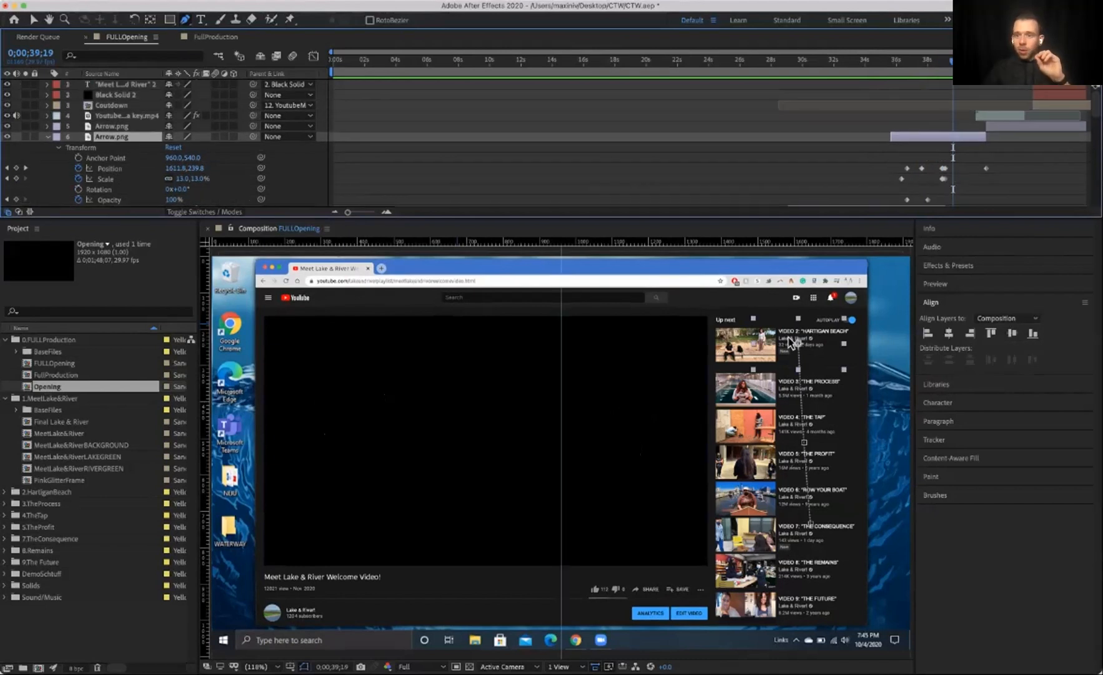
pyautogui.scroll(-5, 710, 144)
pyautogui.scroll(2, 709, 144)
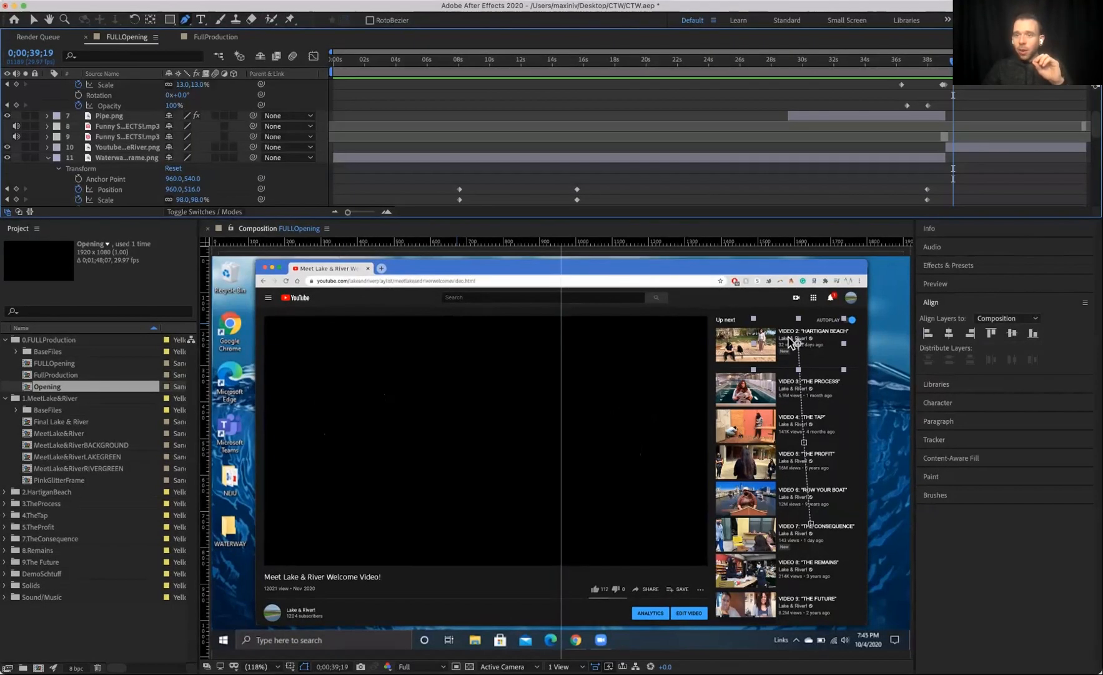
pyautogui.click(945, 137)
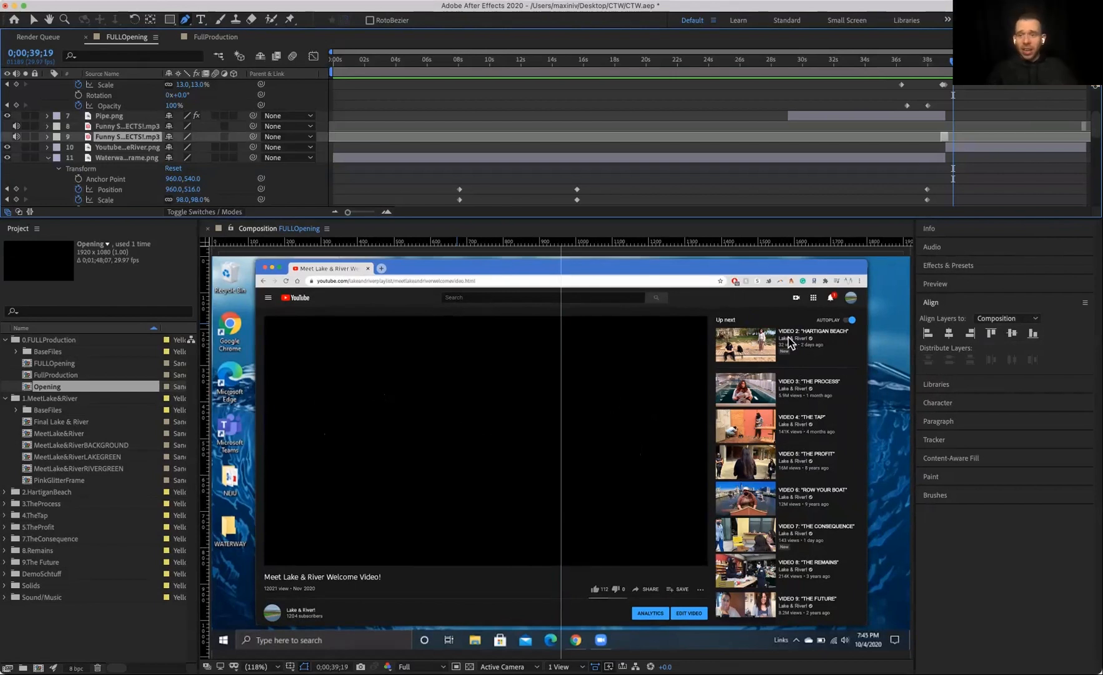
pyautogui.click(940, 60)
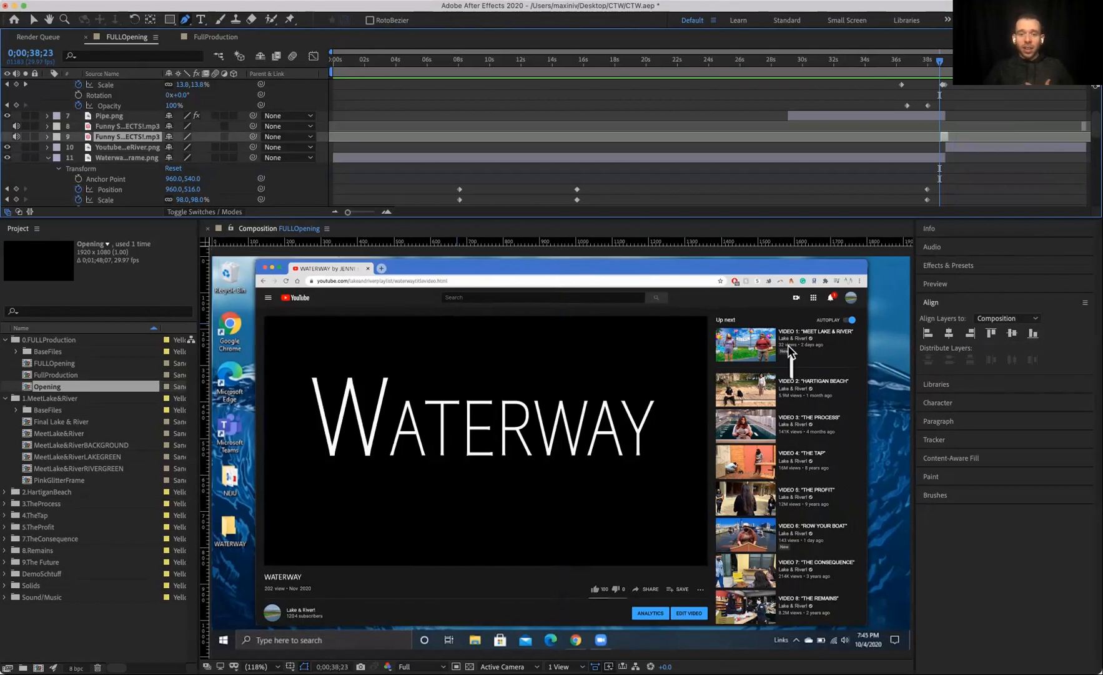
pyautogui.press('space')
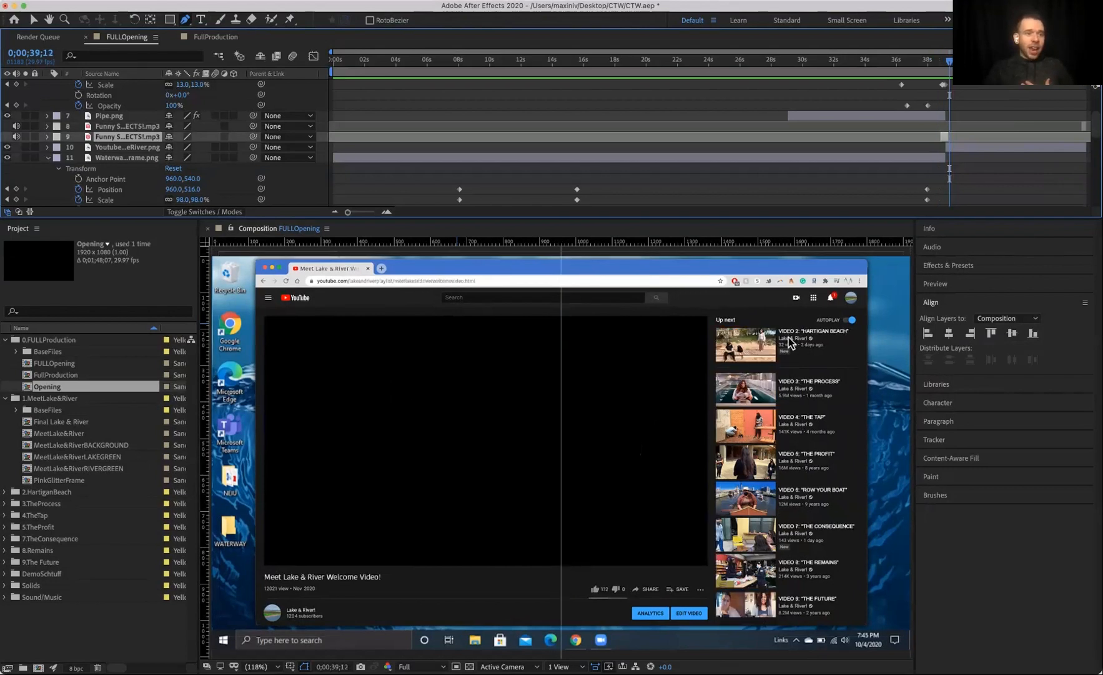
pyautogui.press('space')
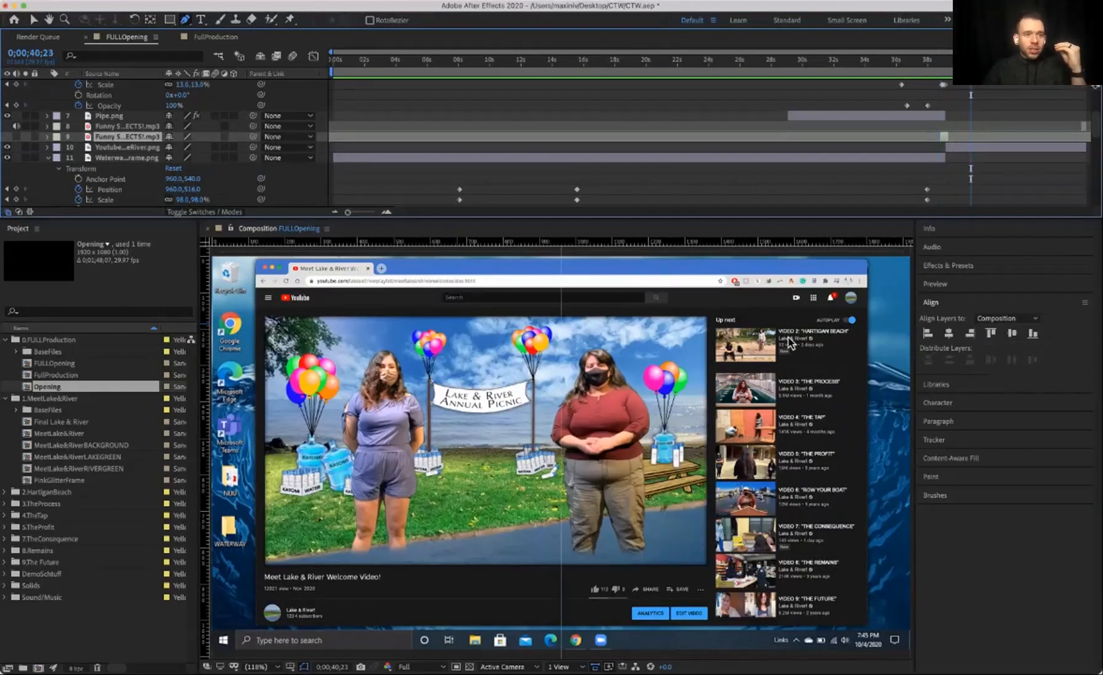
pyautogui.click(17, 137)
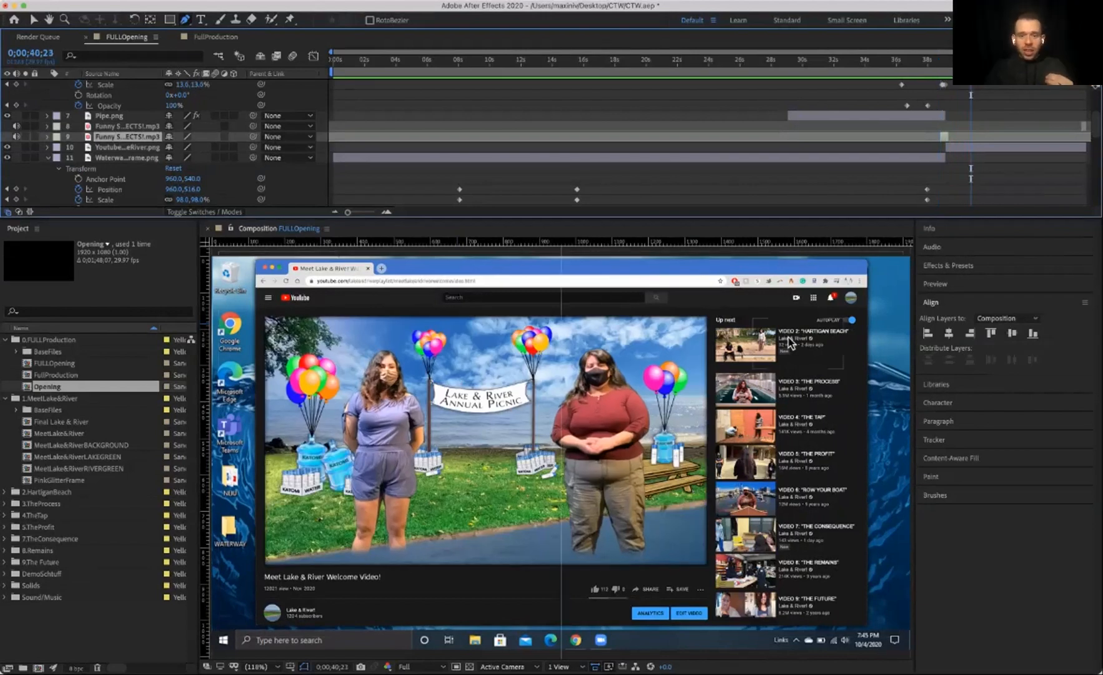
pyautogui.press('space')
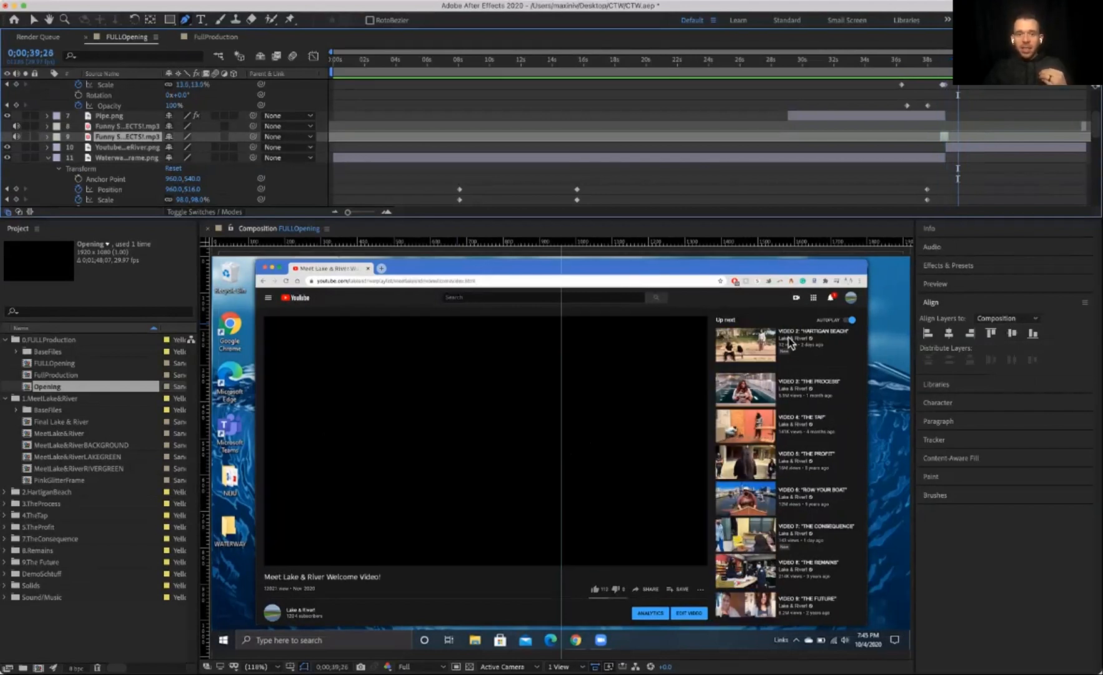
# Step: Expand the Youtube...eRiver.png layer's properties and inspect it at about 35 and 40 seconds
pyautogui.click(109, 116)
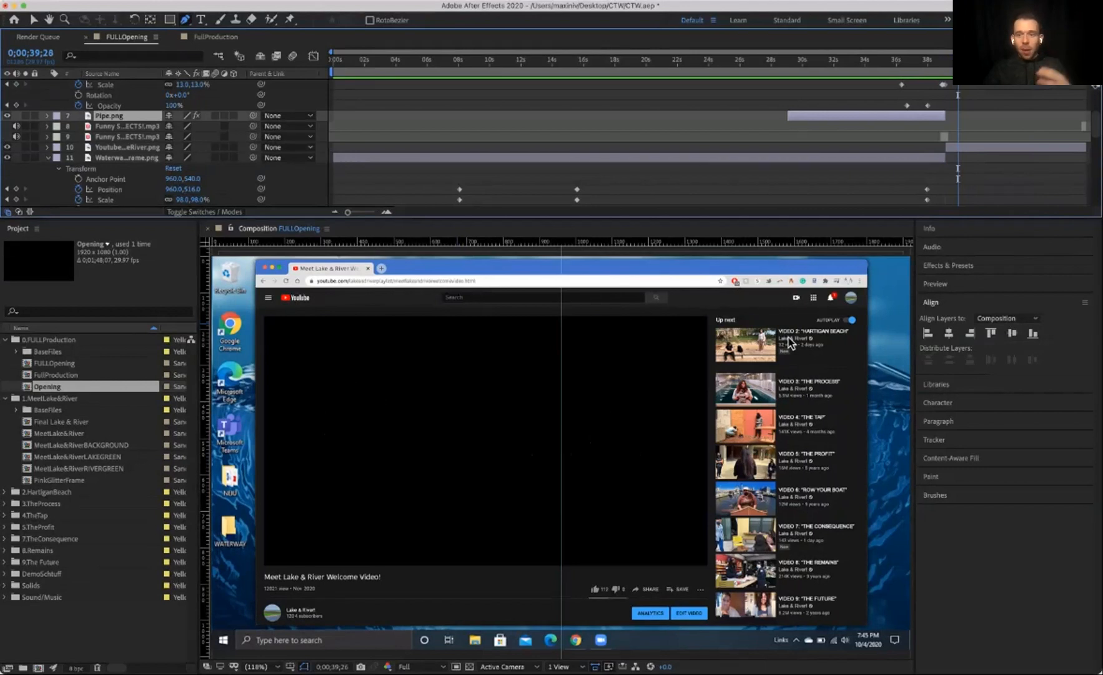
pyautogui.click(127, 157)
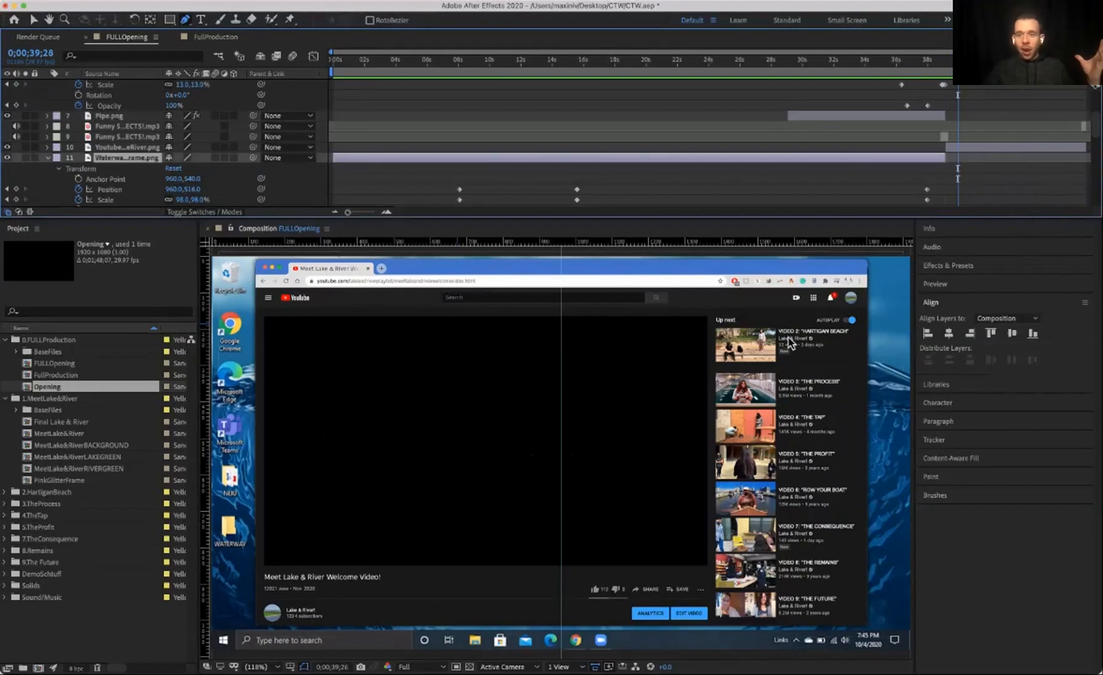
pyautogui.click(127, 147)
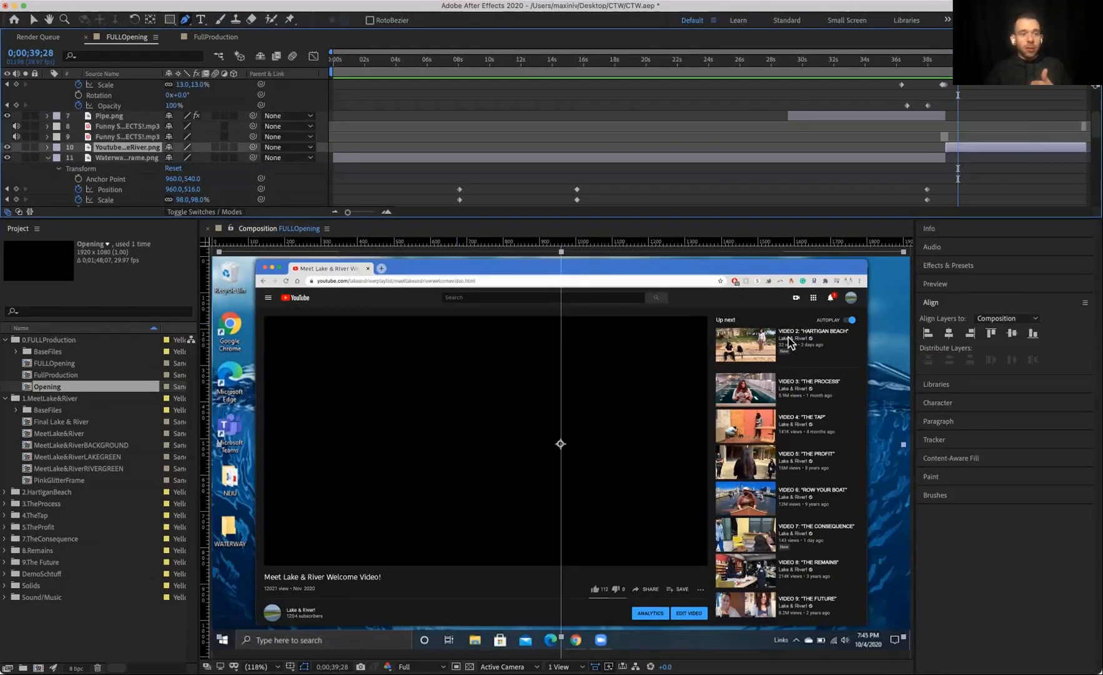
pyautogui.click(48, 148)
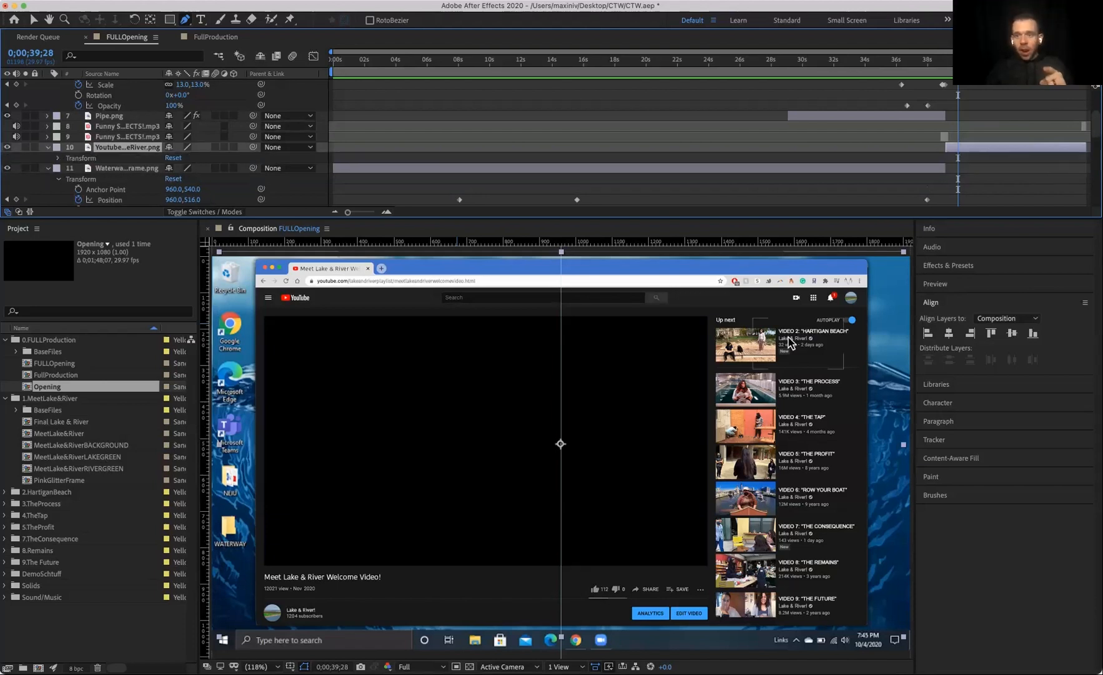
pyautogui.click(893, 60)
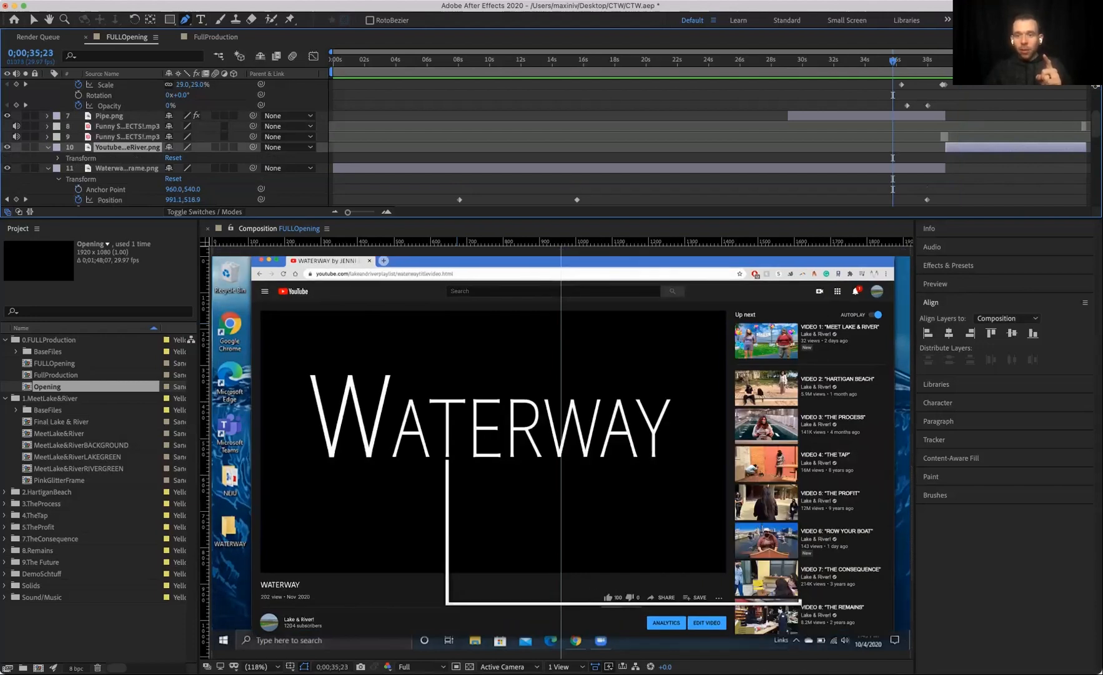
pyautogui.click(960, 60)
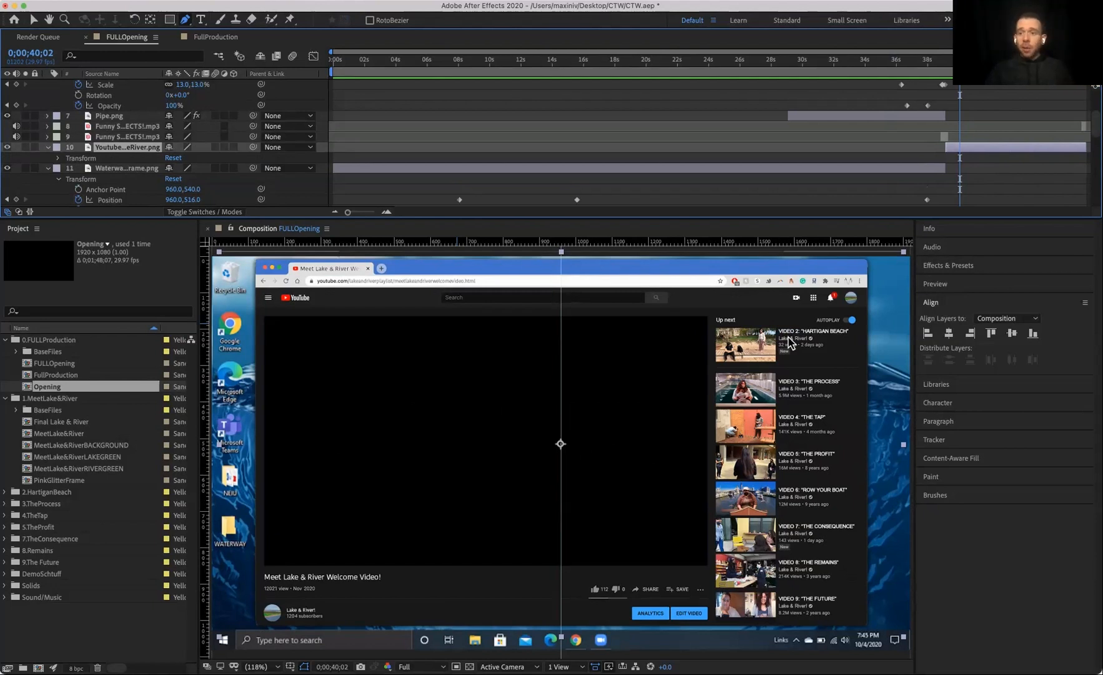
# Step: Solo the bottom Lake&River 12.4.mov video layer and preview it around 40 seconds
pyautogui.scroll(-5, 166, 144)
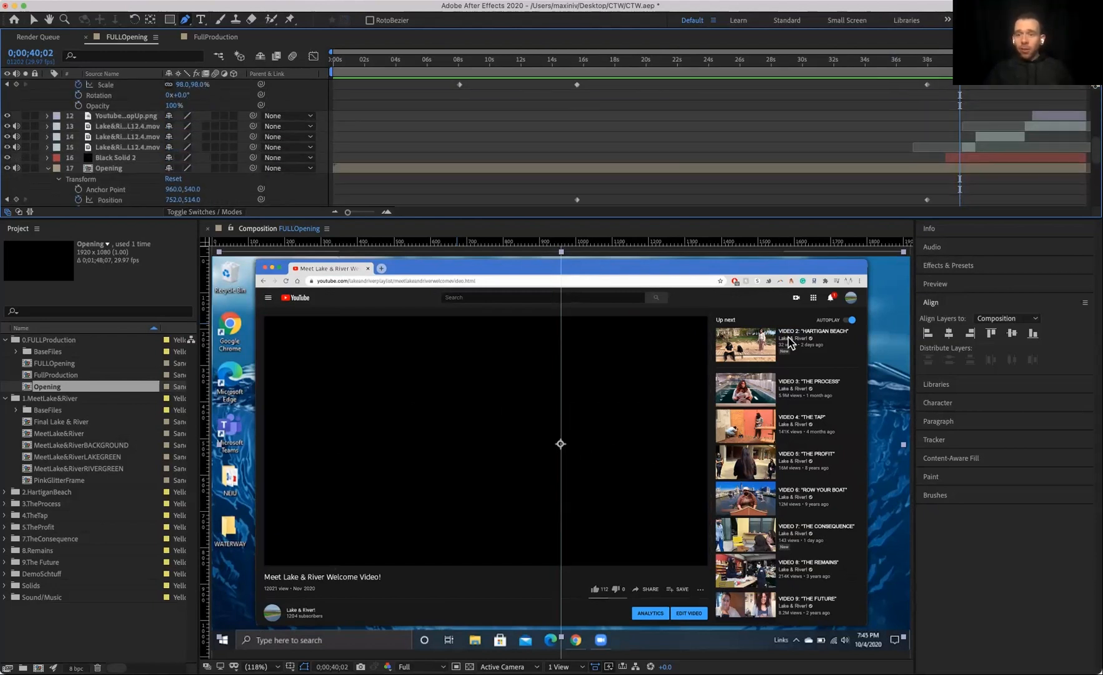
pyautogui.click(128, 147)
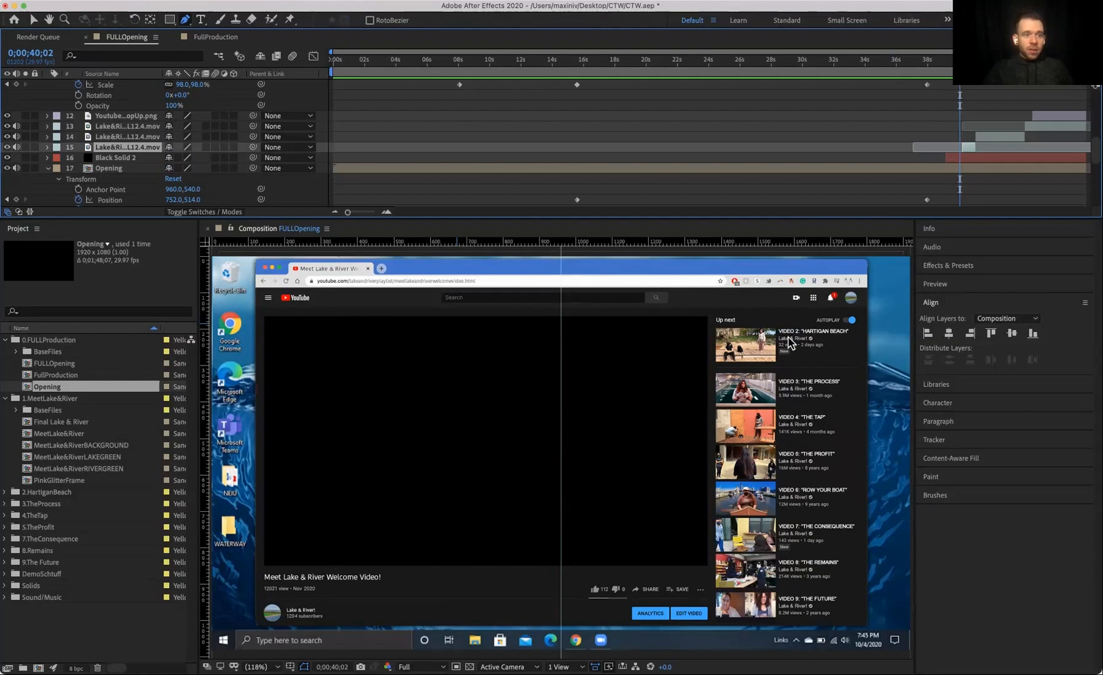
pyautogui.click(25, 148)
pyautogui.press('space')
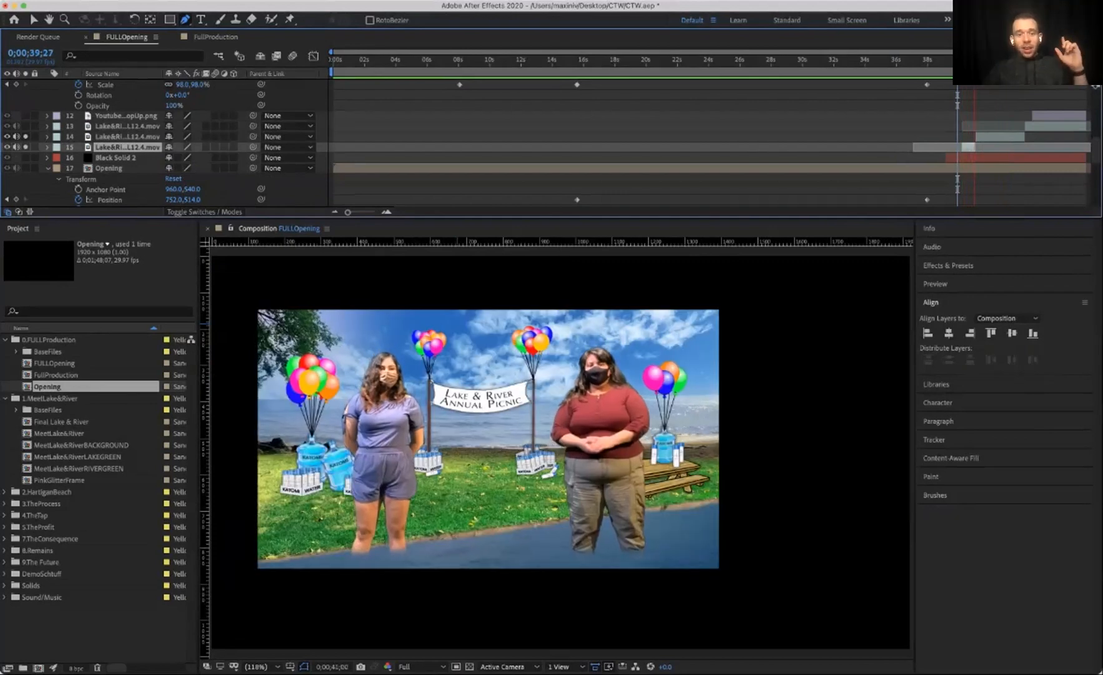
pyautogui.press('space')
# Step: Expand the middle Lake&River video layer's properties and inspect its Time Remapping setting
pyautogui.click(999, 136)
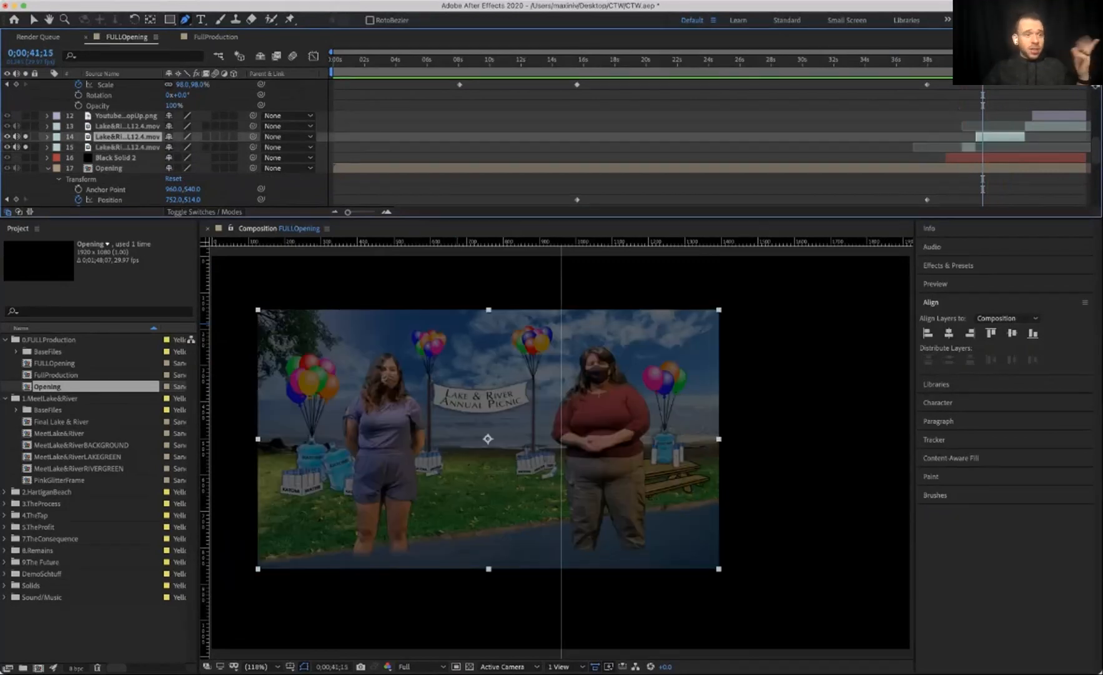
pyautogui.click(48, 137)
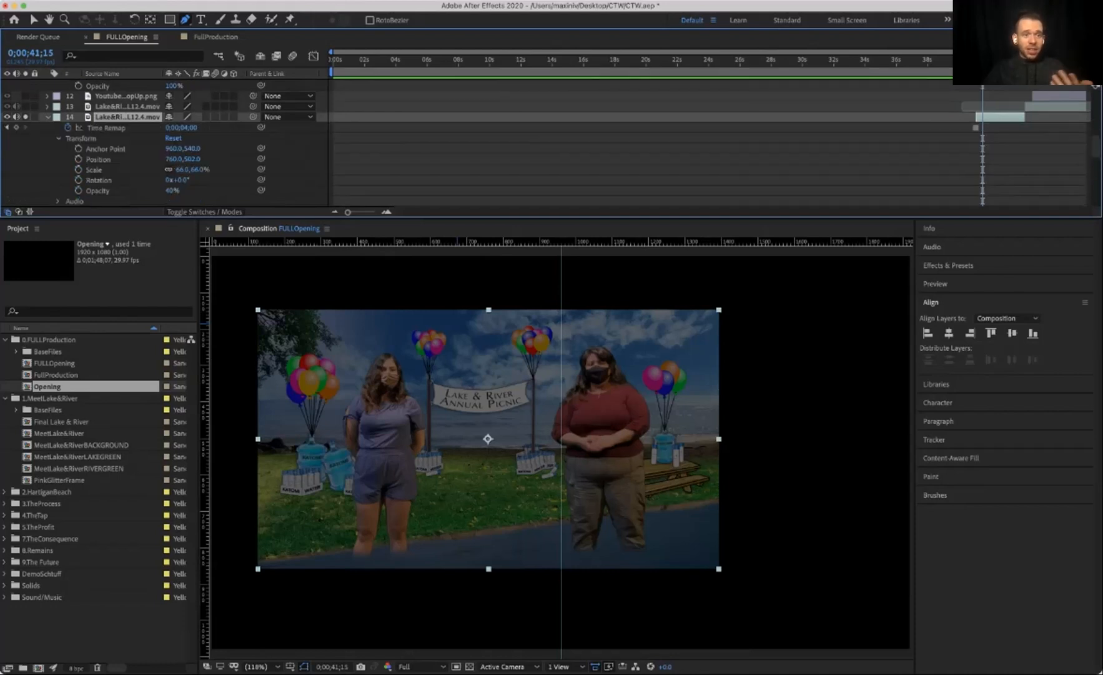
pyautogui.rightClick(110, 117)
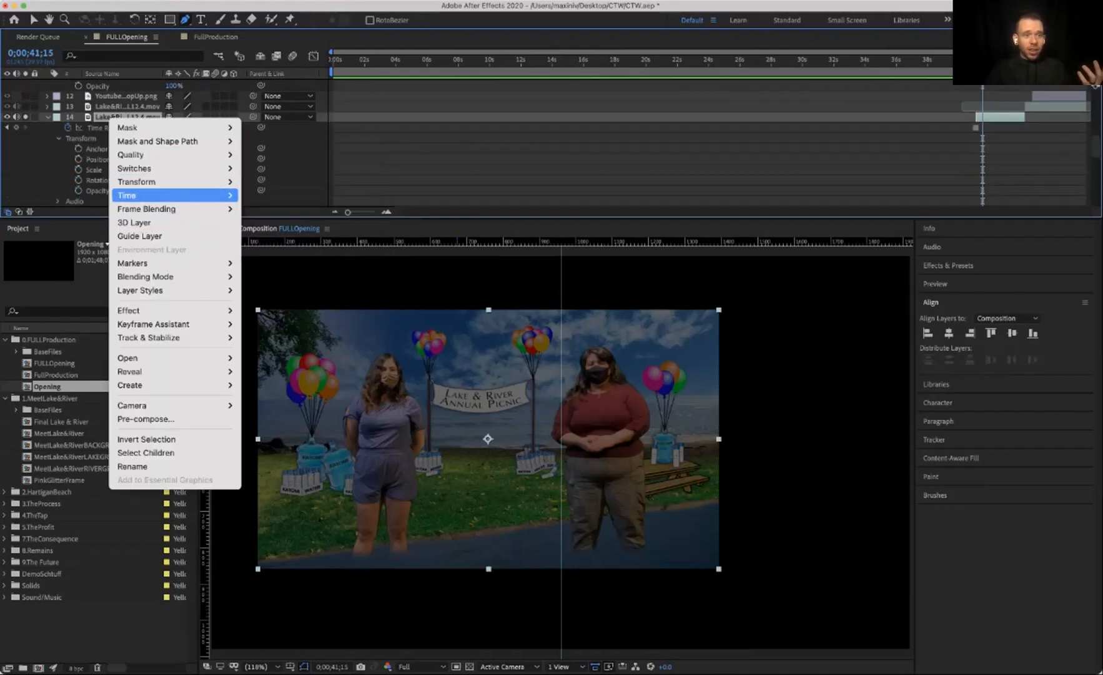
pyautogui.moveTo(175, 195)
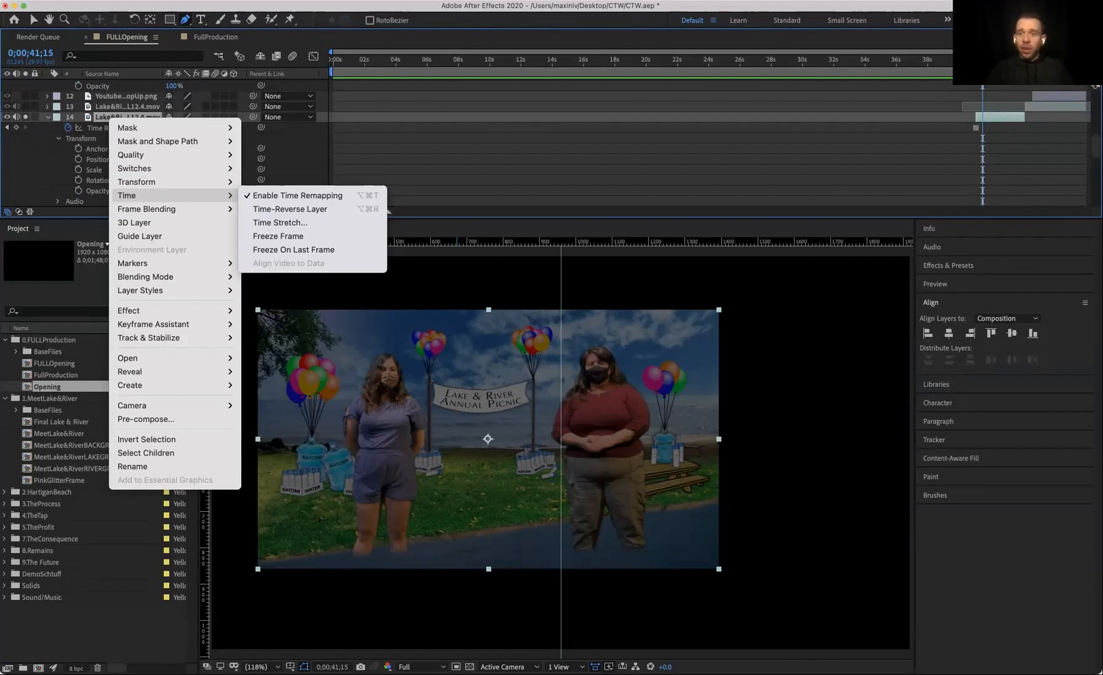
pyautogui.press('Escape')
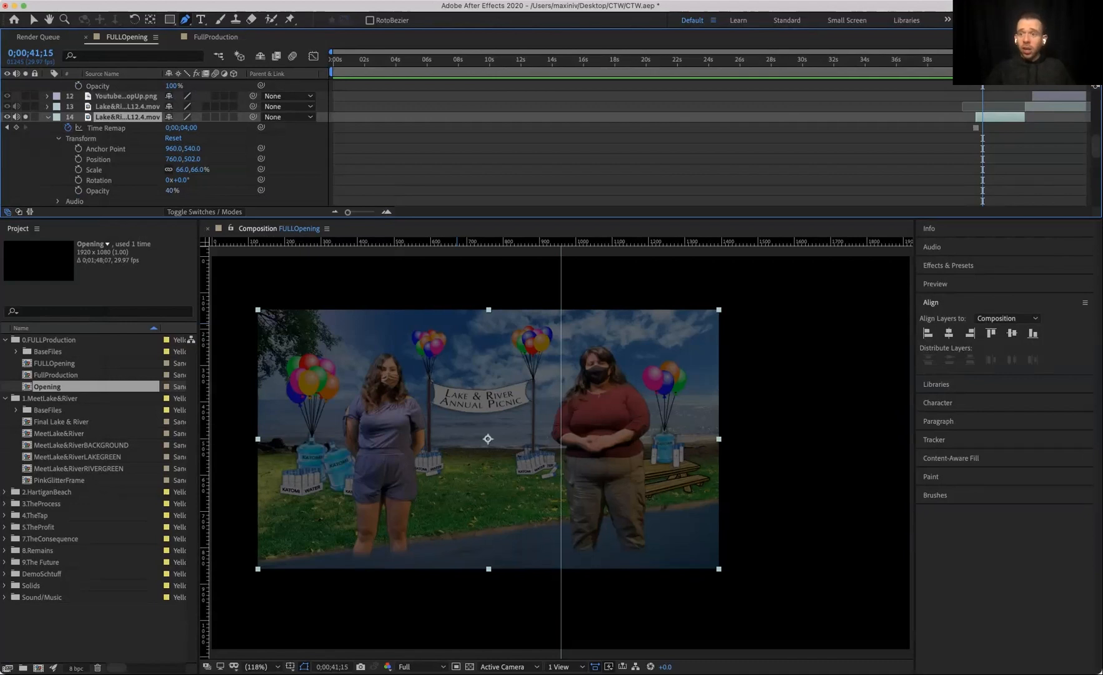
# Step: Preview the upper Lake&River video layer, soloing it briefly and then turning the solo off
pyautogui.click(128, 106)
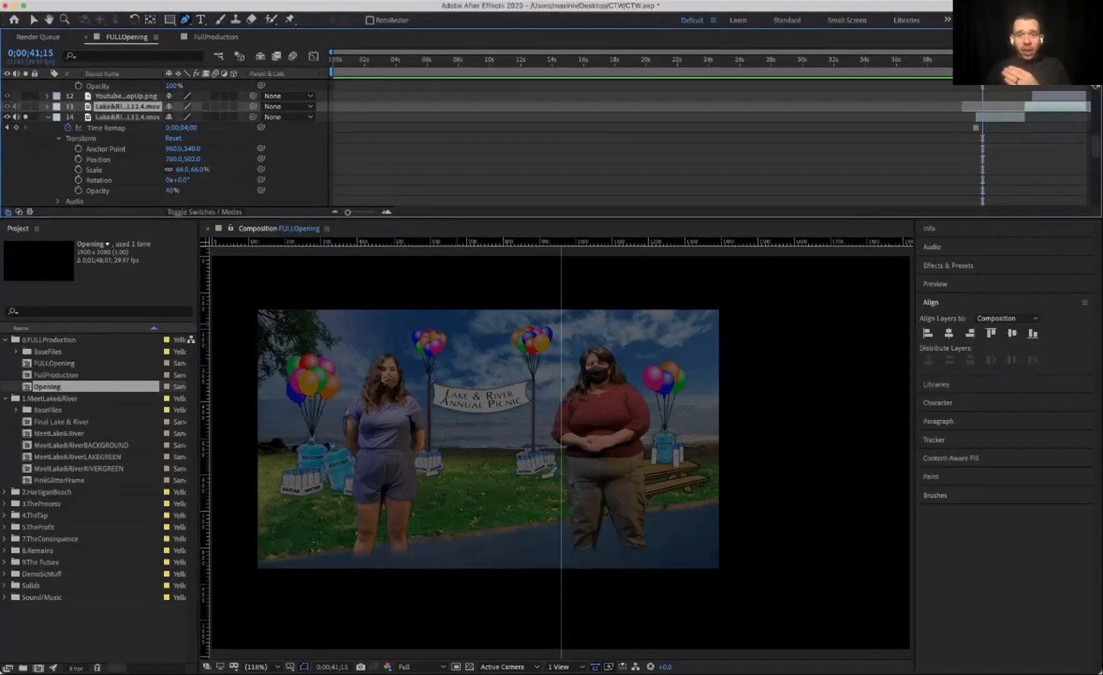
pyautogui.press('space')
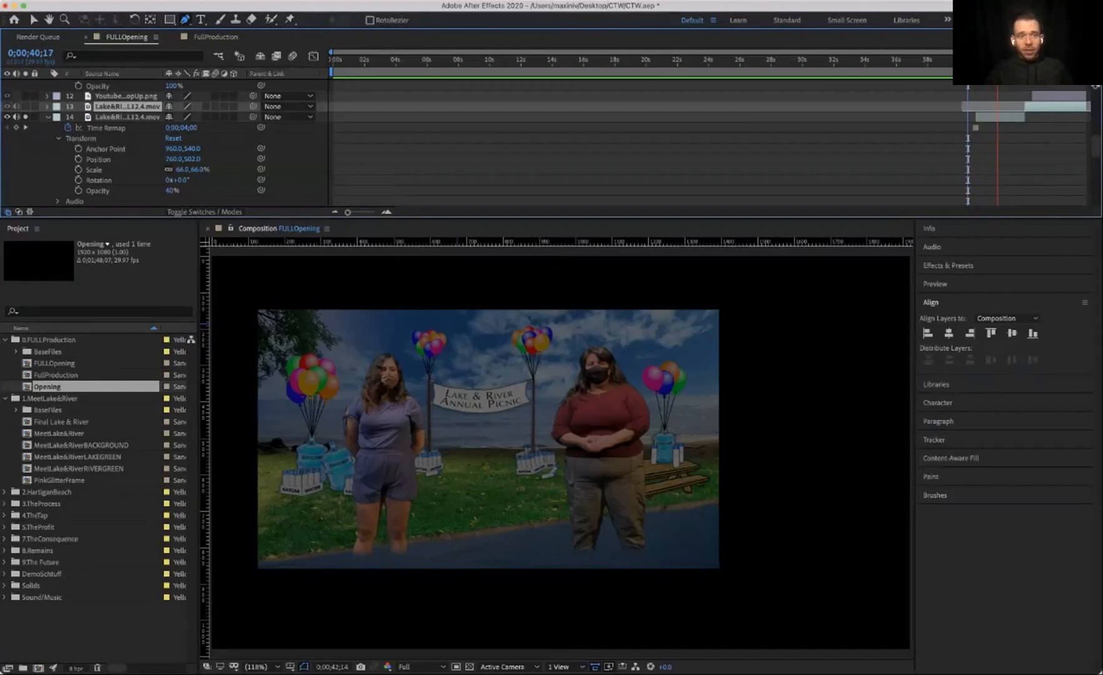
pyautogui.press('space')
pyautogui.click(25, 106)
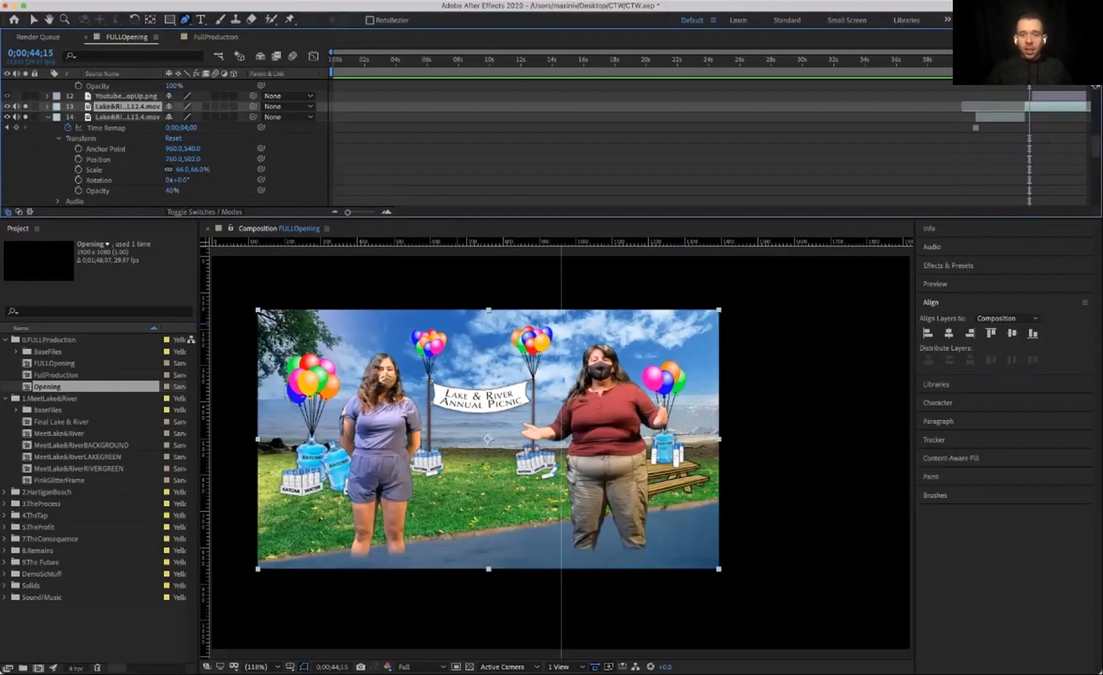
pyautogui.press('space')
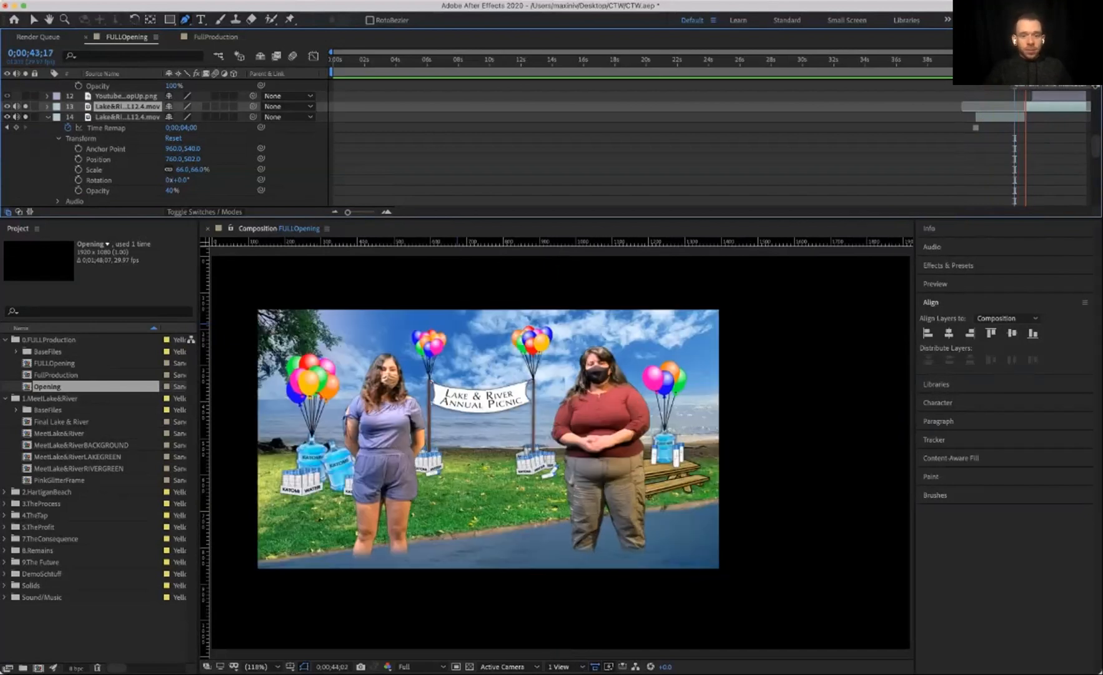
pyautogui.press('space')
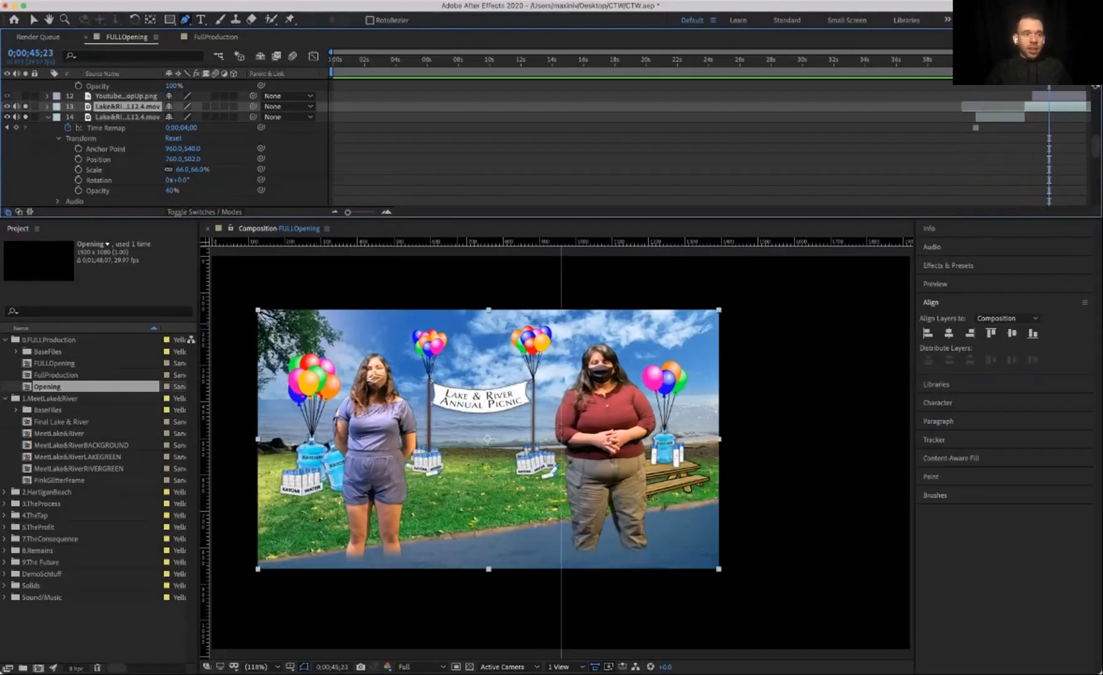
pyautogui.click(25, 107)
# Step: Turn off the solo on the bottom Lake&River layer and preview the composition from about 40 seconds
pyautogui.scroll(-4, 26, 117)
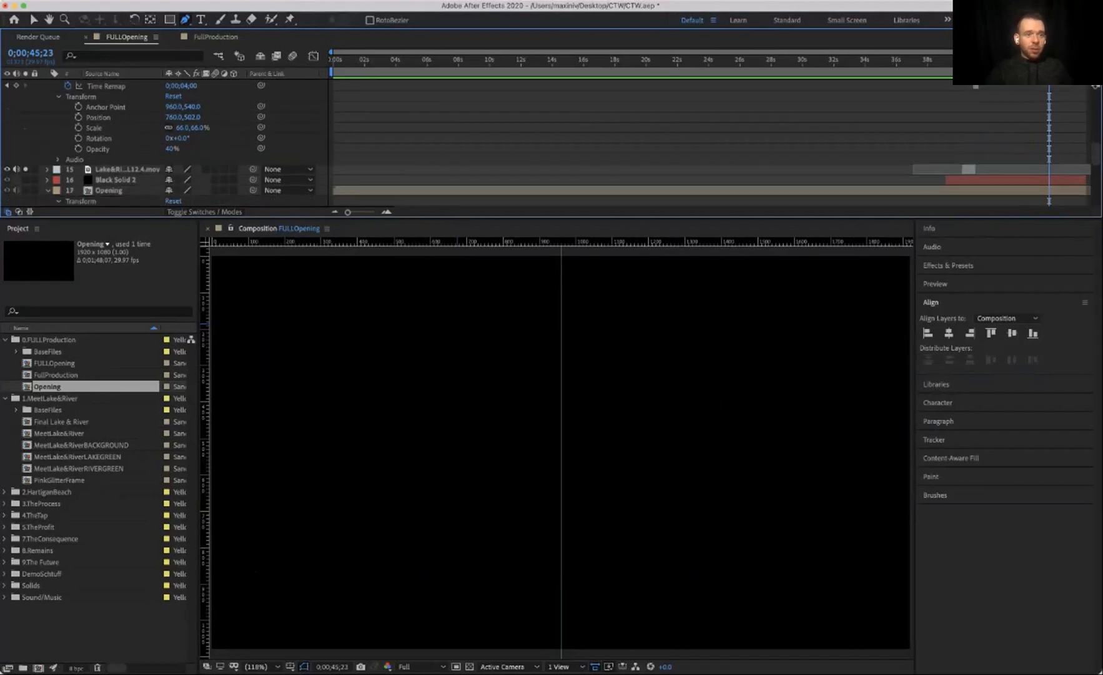
pyautogui.click(25, 168)
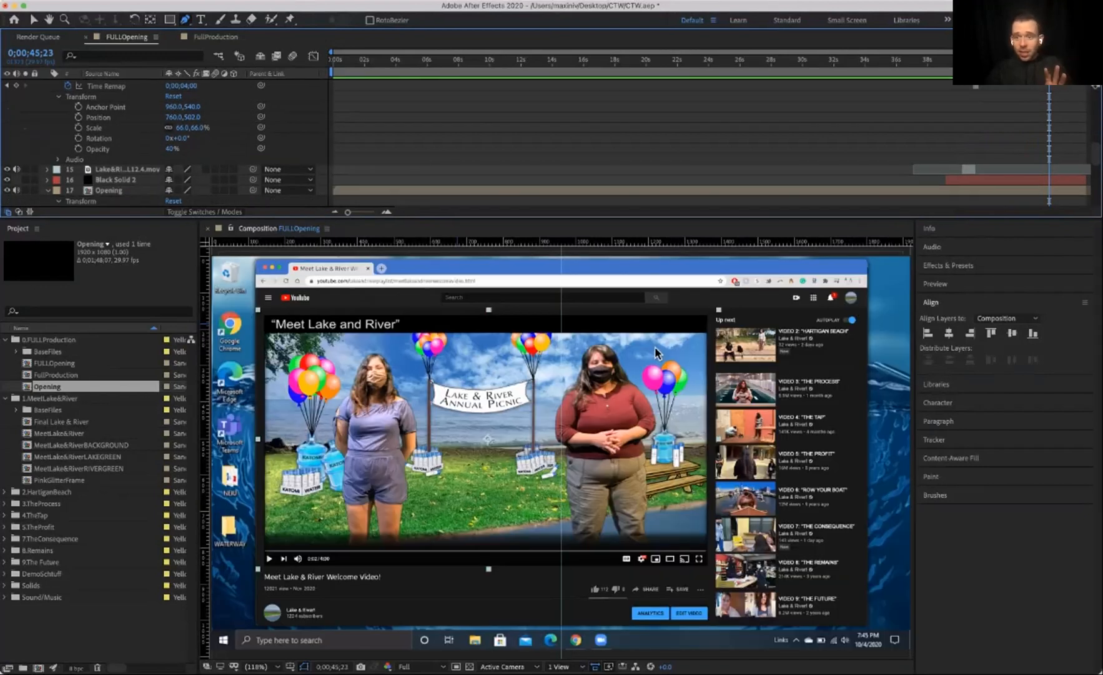
pyautogui.click(961, 60)
pyautogui.press('space')
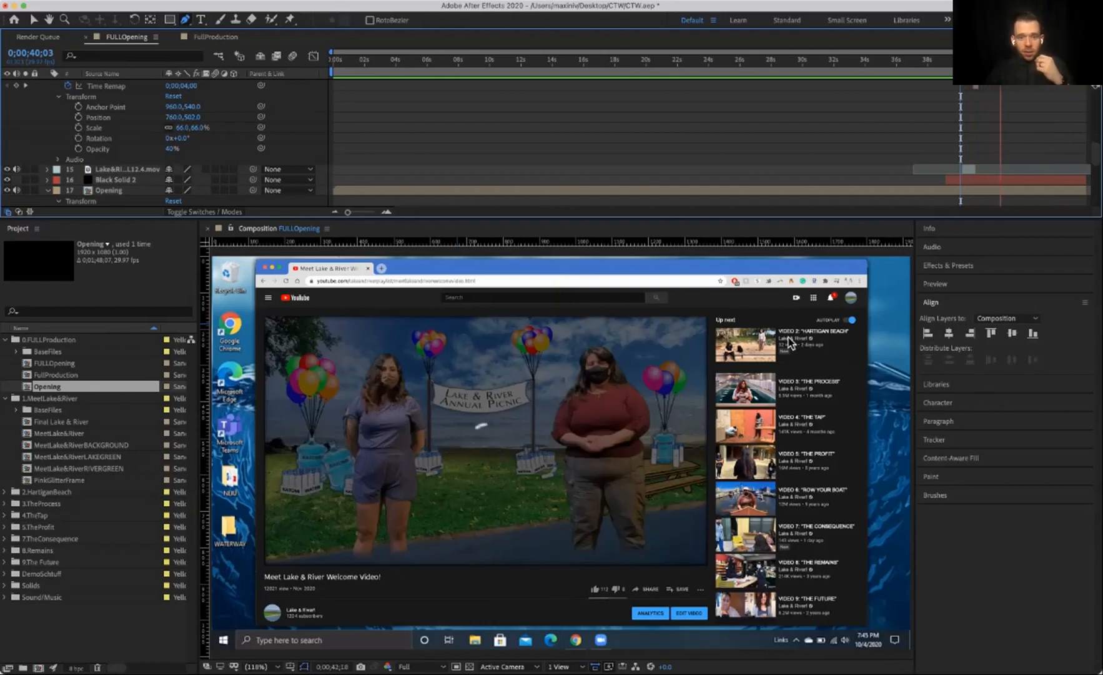
pyautogui.press('space')
# Step: Select the Youtube...eRiver.png layer and then the Youtube...a key.mp4 layer
pyautogui.scroll(10, 563, 144)
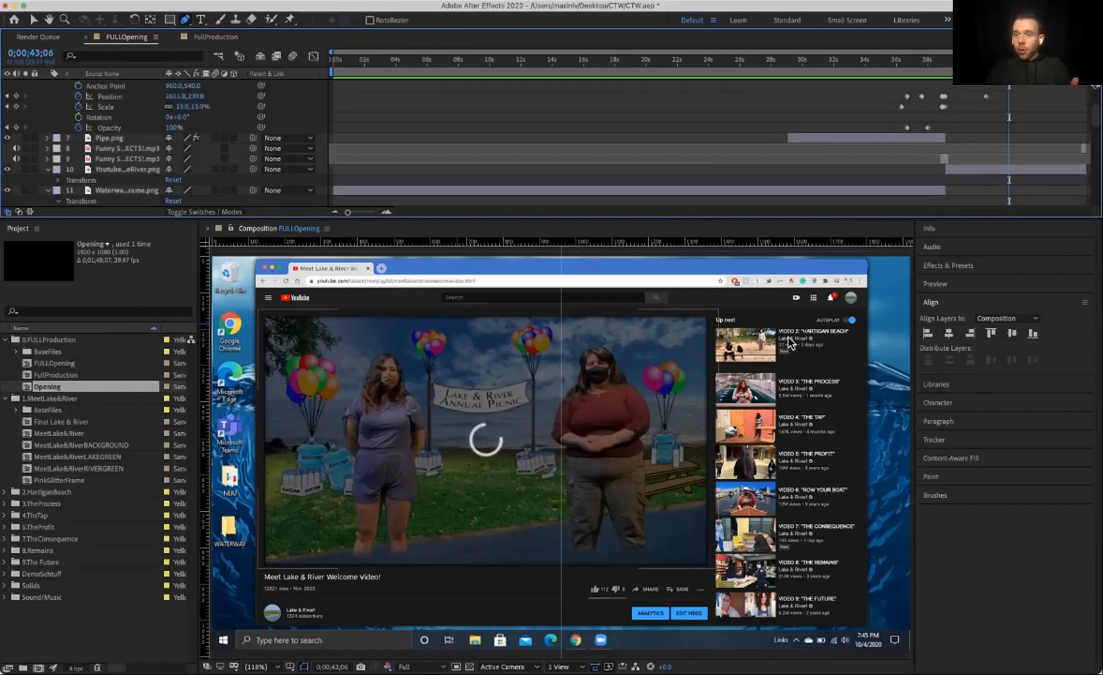
pyautogui.click(128, 170)
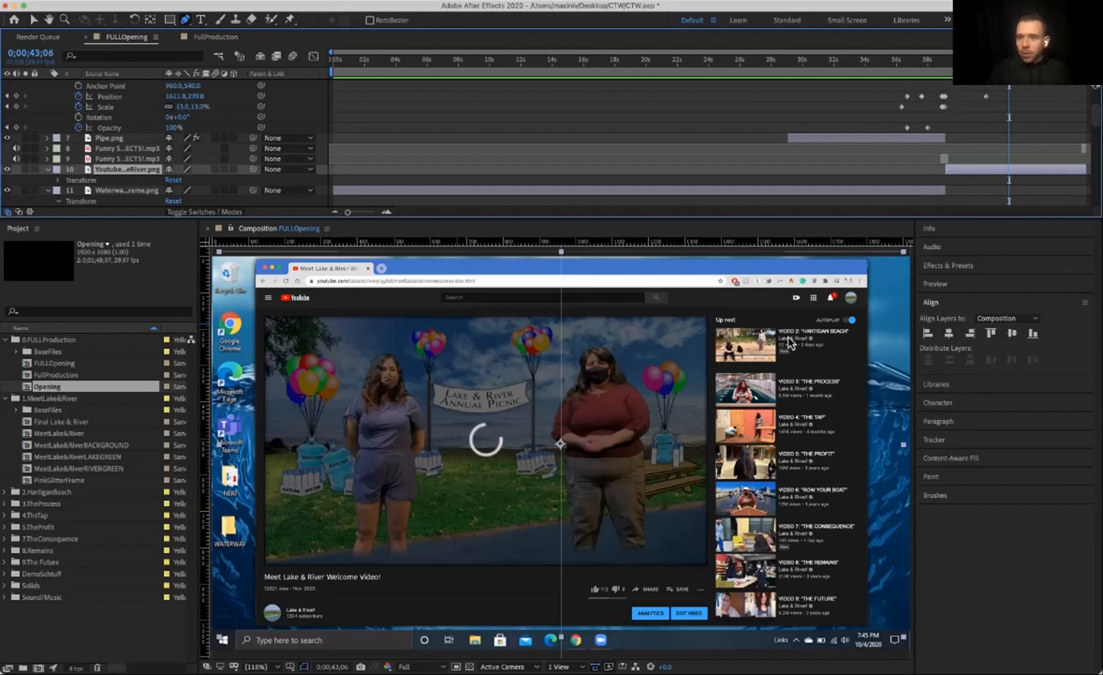
pyautogui.scroll(5, 545, 144)
pyautogui.click(127, 116)
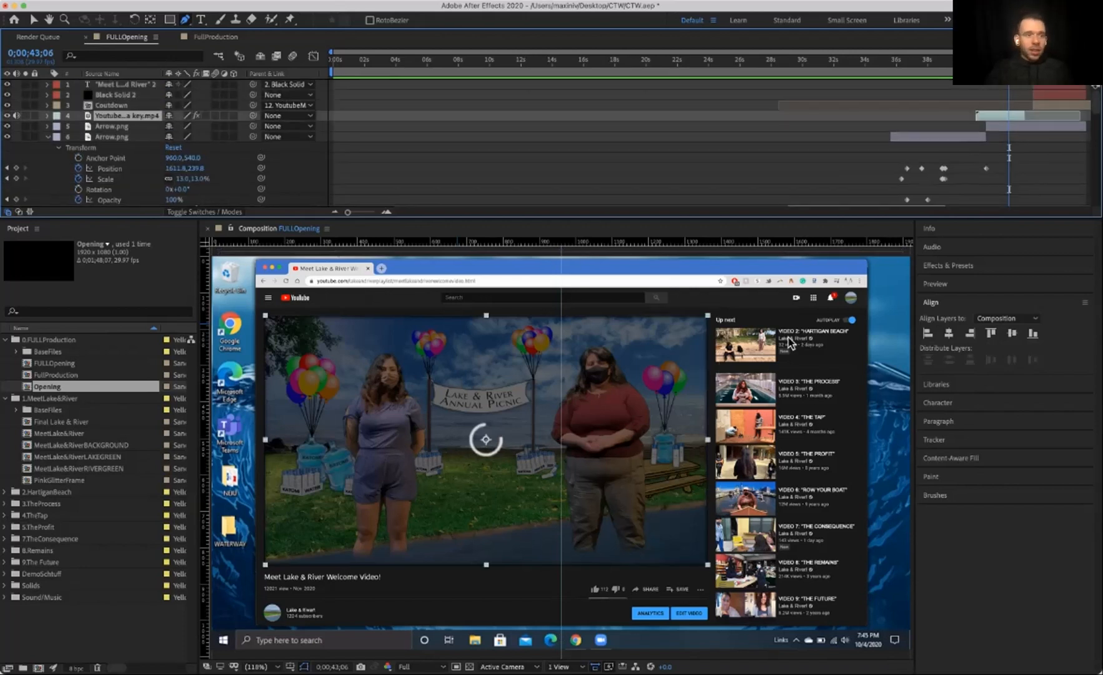
# Step: Open the Youtube buffering green screen layer to inspect its Keylight effect, and preview the composition from about 41 seconds
pyautogui.click(48, 115)
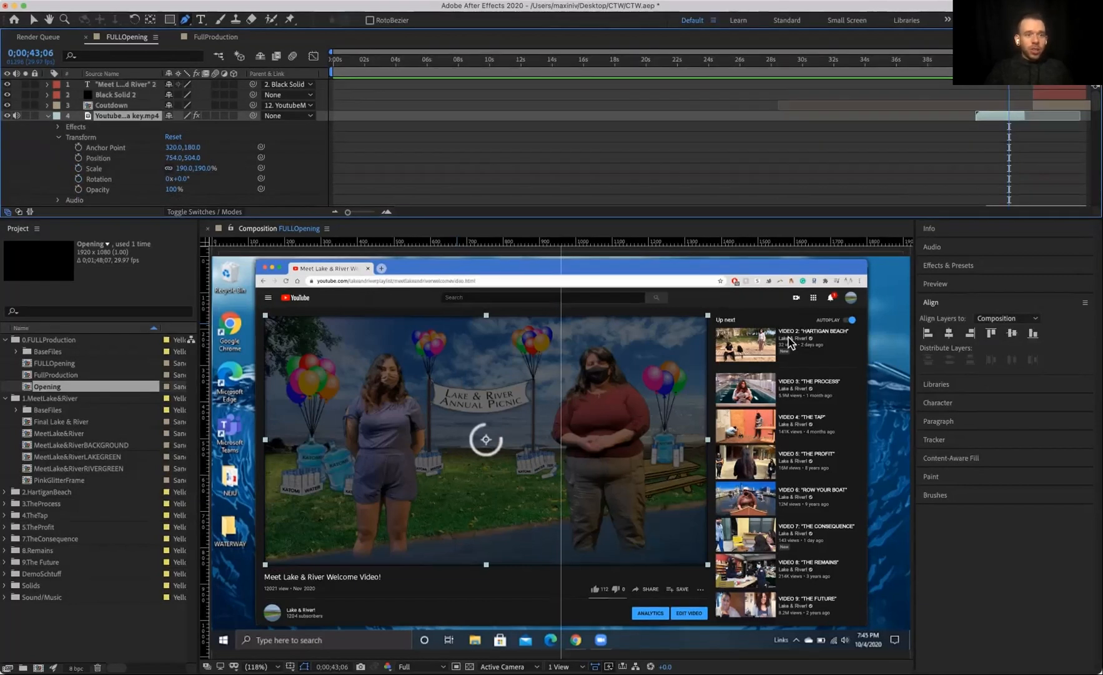
pyautogui.doubleClick(127, 115)
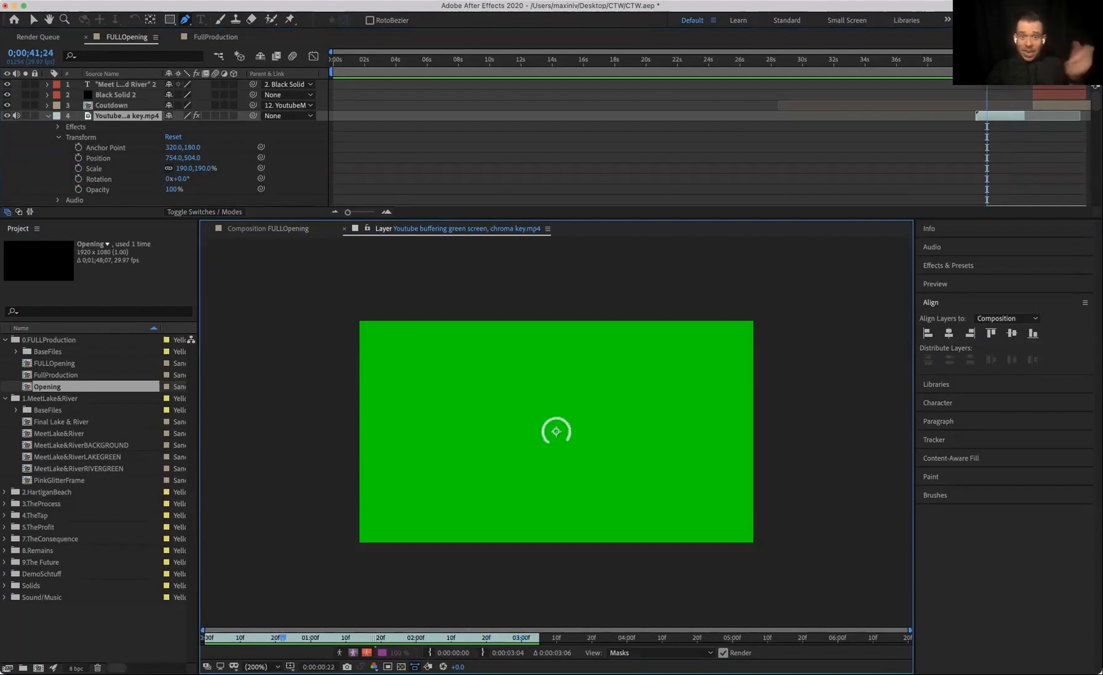
pyautogui.click(58, 127)
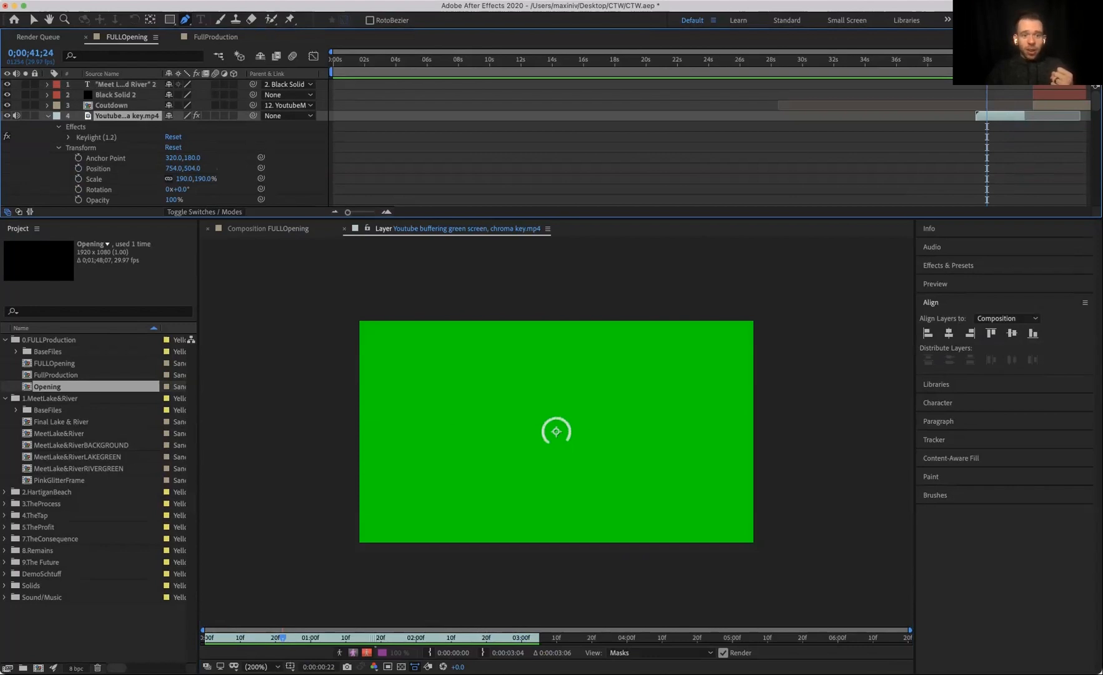
pyautogui.click(344, 228)
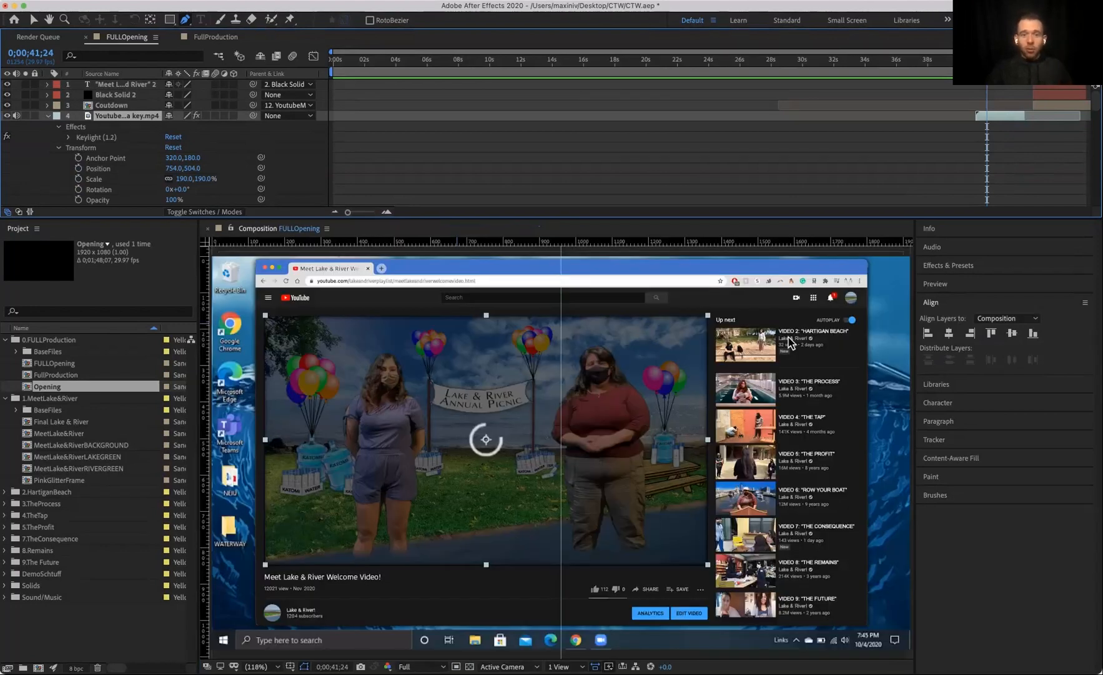
pyautogui.moveTo(987, 65); pyautogui.dragTo(978, 65)
pyautogui.press('space')
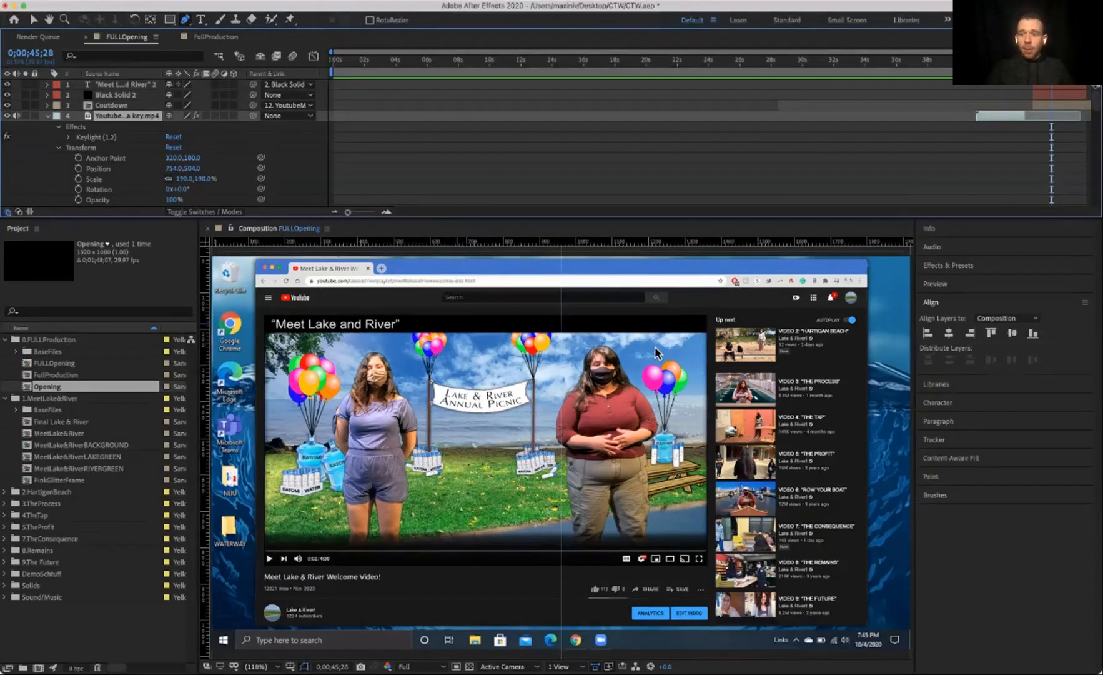
# Step: Select the Black Solid 2 layer, toggling its visibility to compare the title bar, and reveal its keyframed mask and position while previewing
pyautogui.press('1')
pyautogui.press('2')
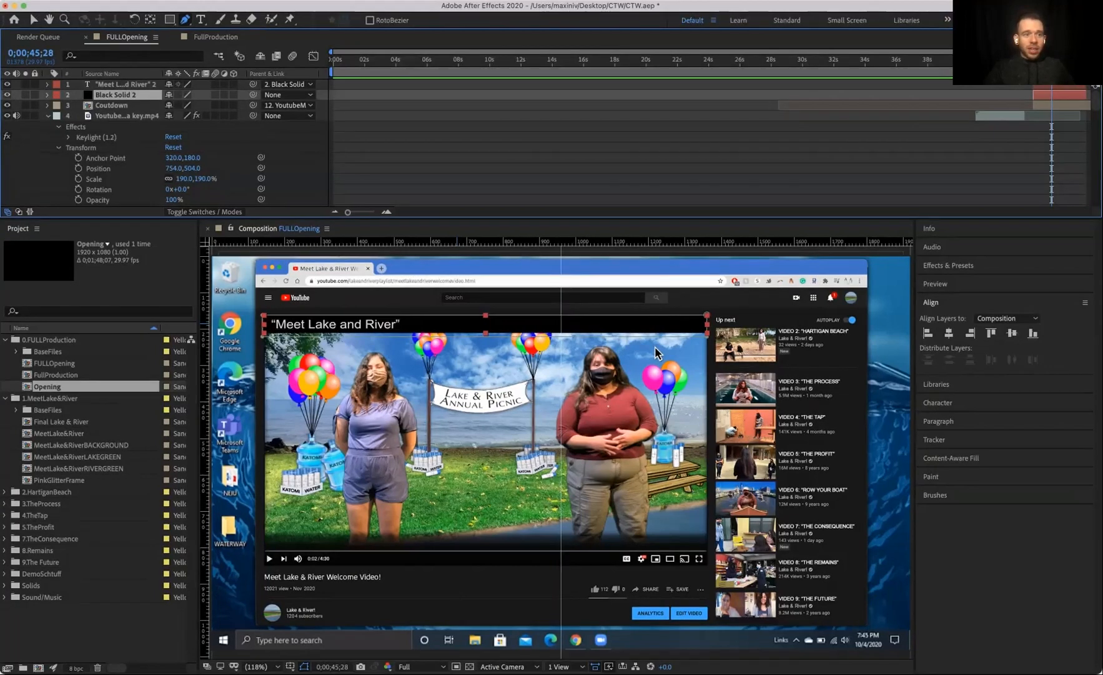
pyautogui.press('super+alt+shift+v')
pyautogui.press('super+alt+shift+v')
pyautogui.press('super+alt+shift+v')
pyautogui.press('super+alt+shift+v')
pyautogui.press('super+alt+shift+v')
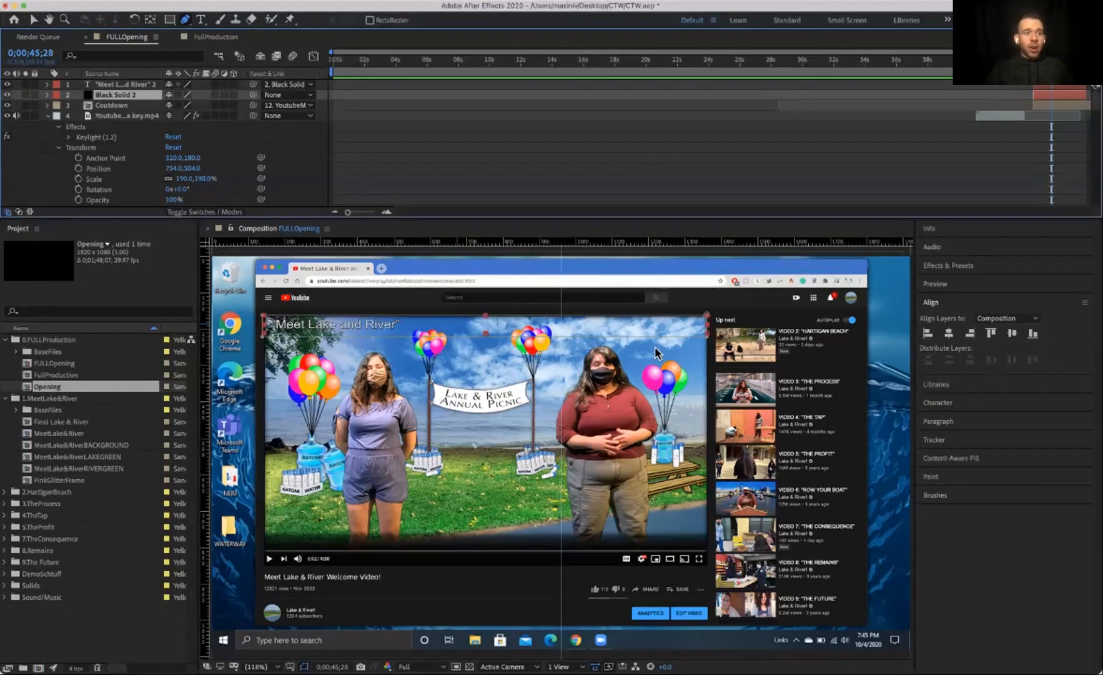
pyautogui.press('super+alt+shift+v')
pyautogui.hotkey('ctrl', '`')
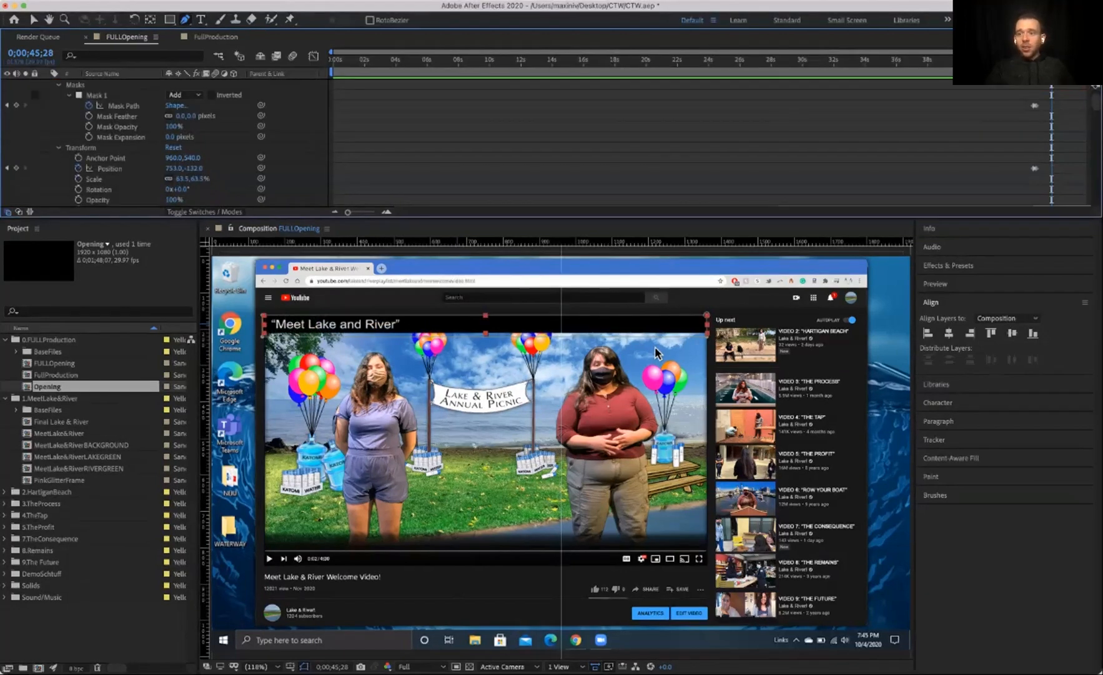
pyautogui.press('space')
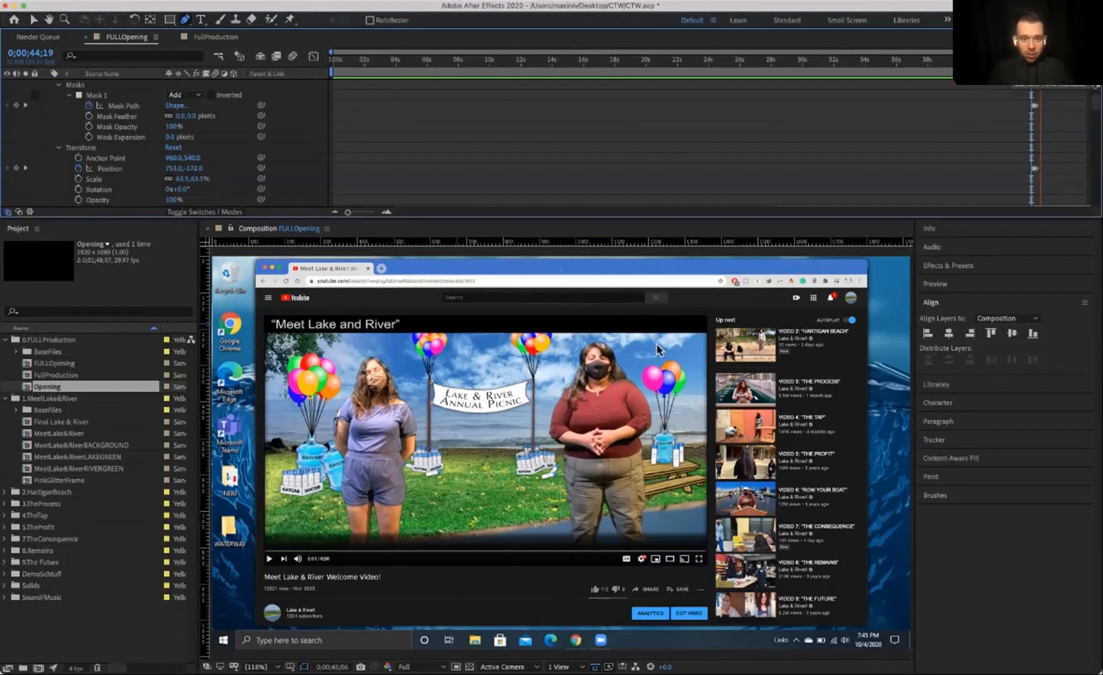